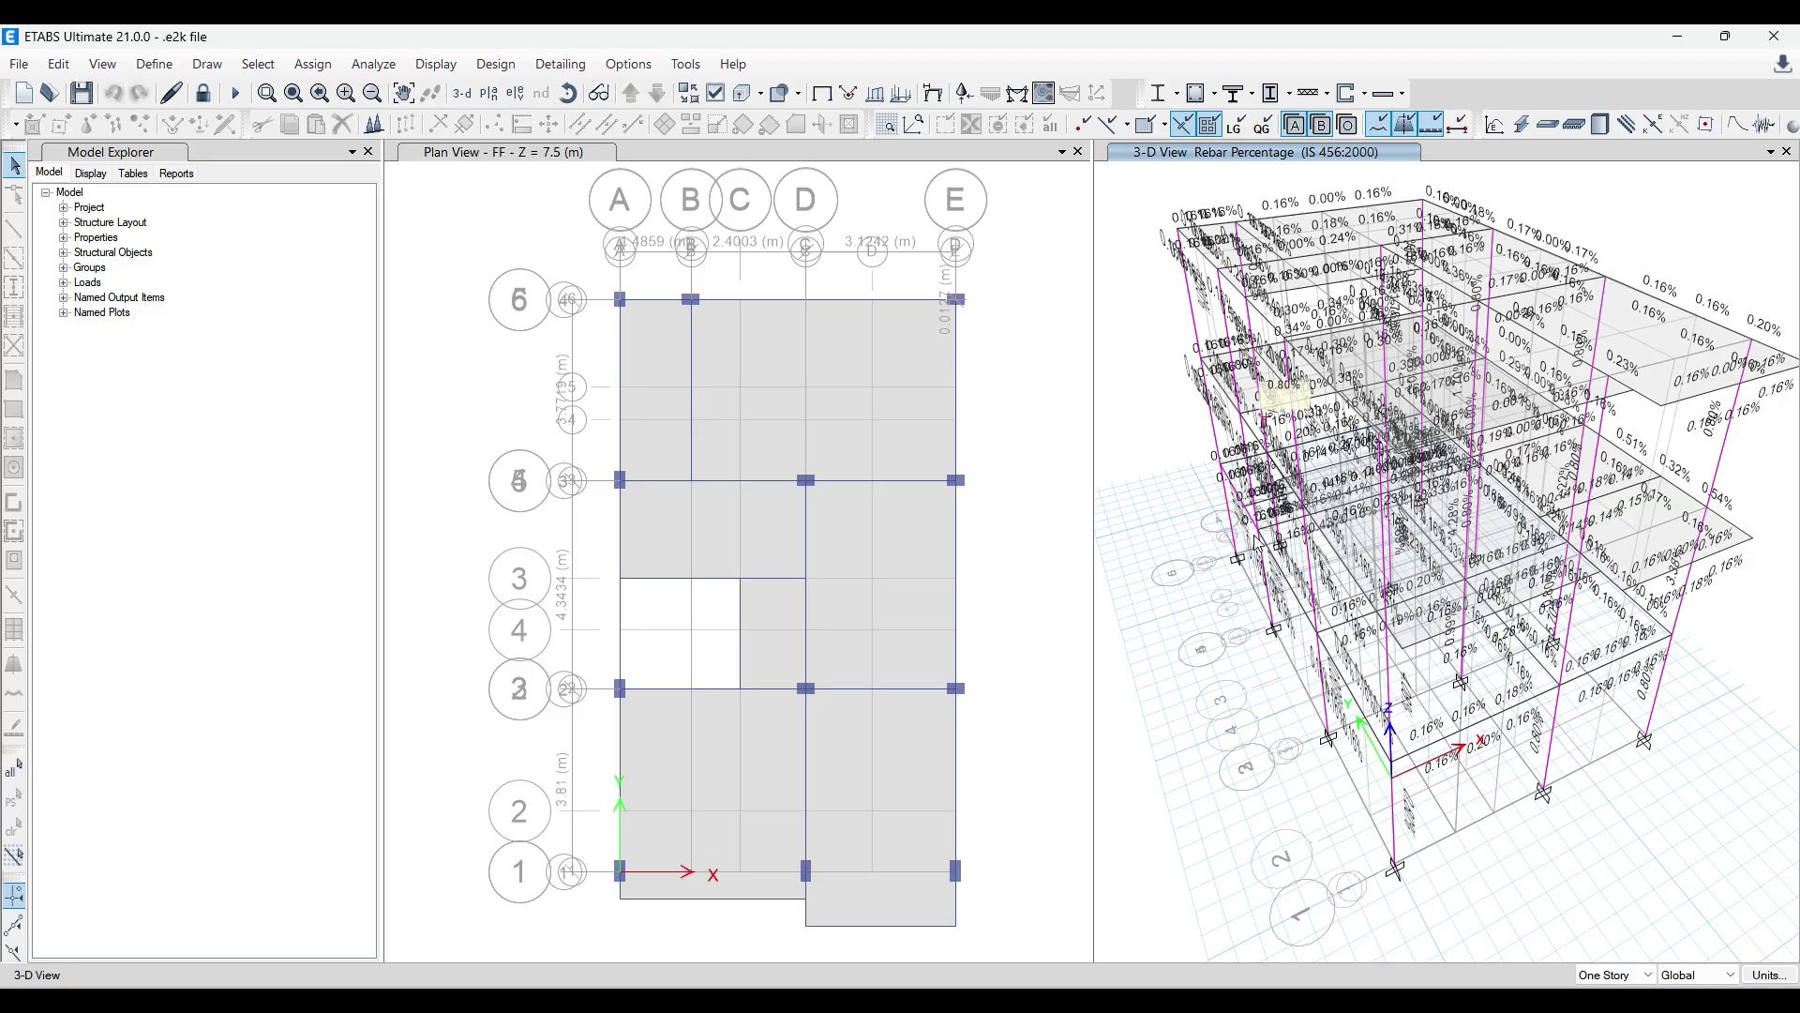
# Orbit and zoom the 3-D model to inspect it from several angles.
pyautogui.keyDown('shift'); pyautogui.moveTo(1539, 889); pyautogui.dragTo(1222, 600, button='middle'); pyautogui.keyUp('shift')
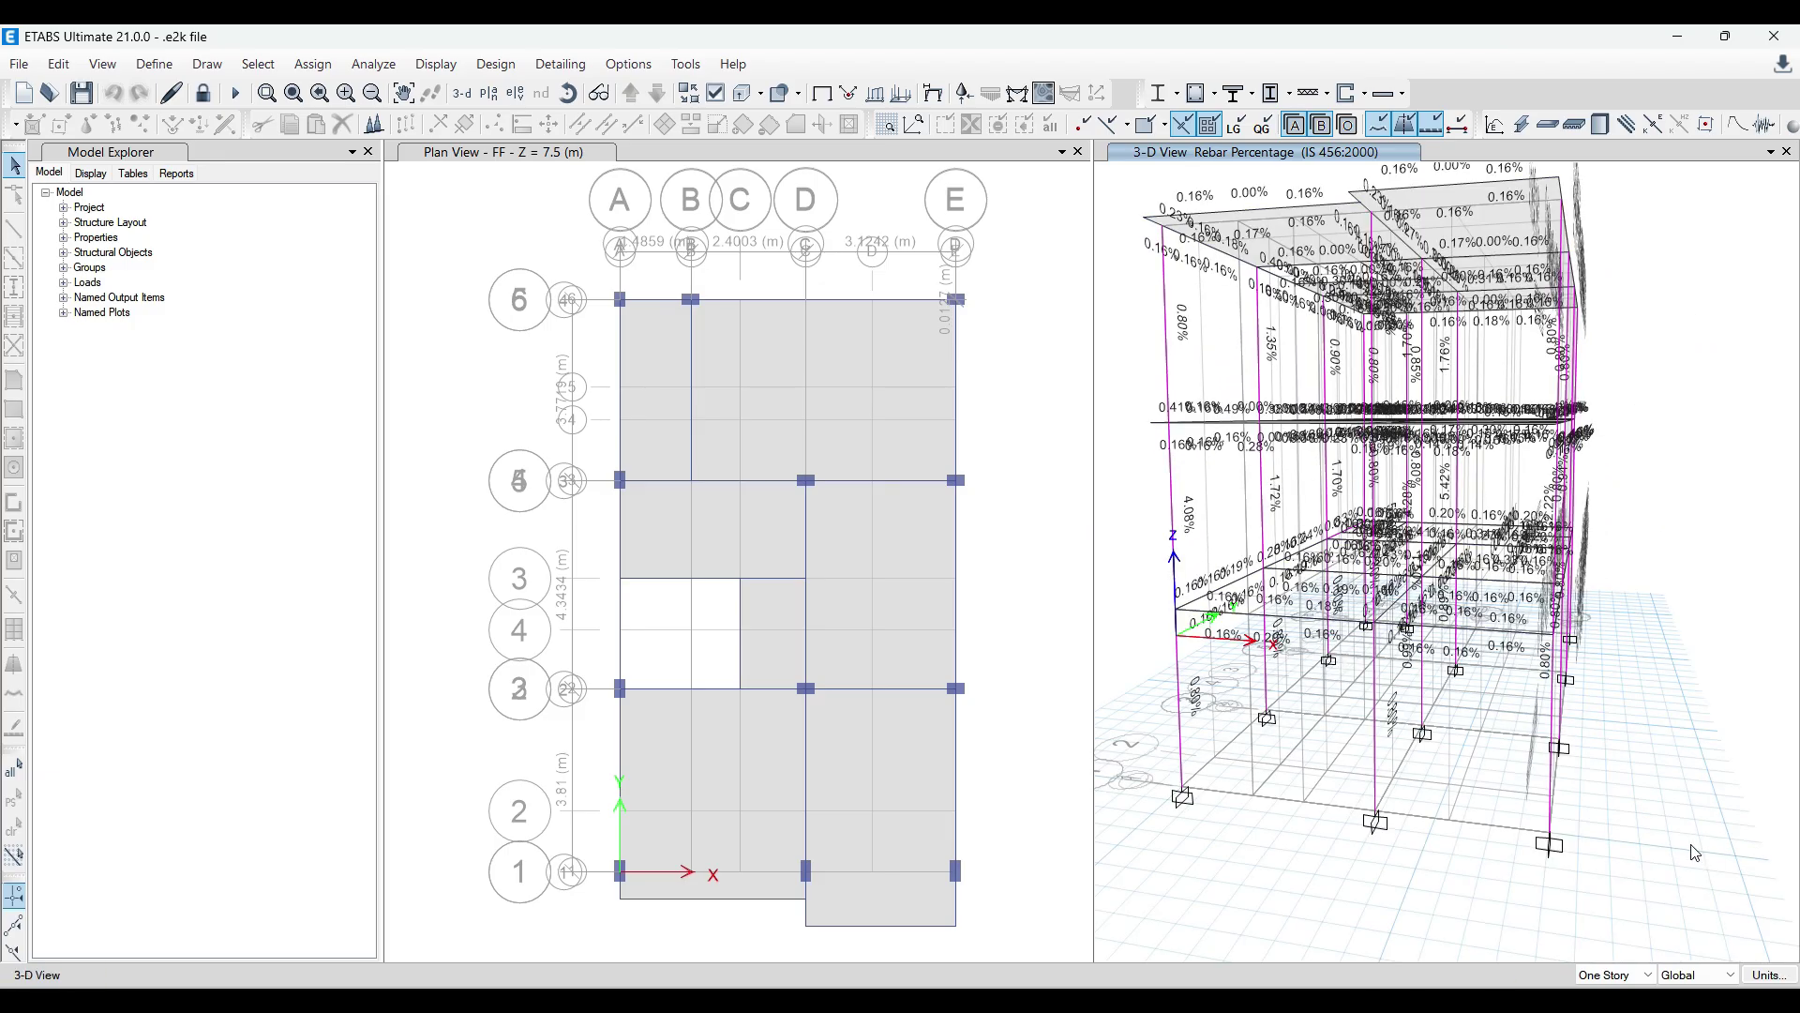
pyautogui.scroll(2, 1678, 843)
pyautogui.scroll(3, 1300, 515)
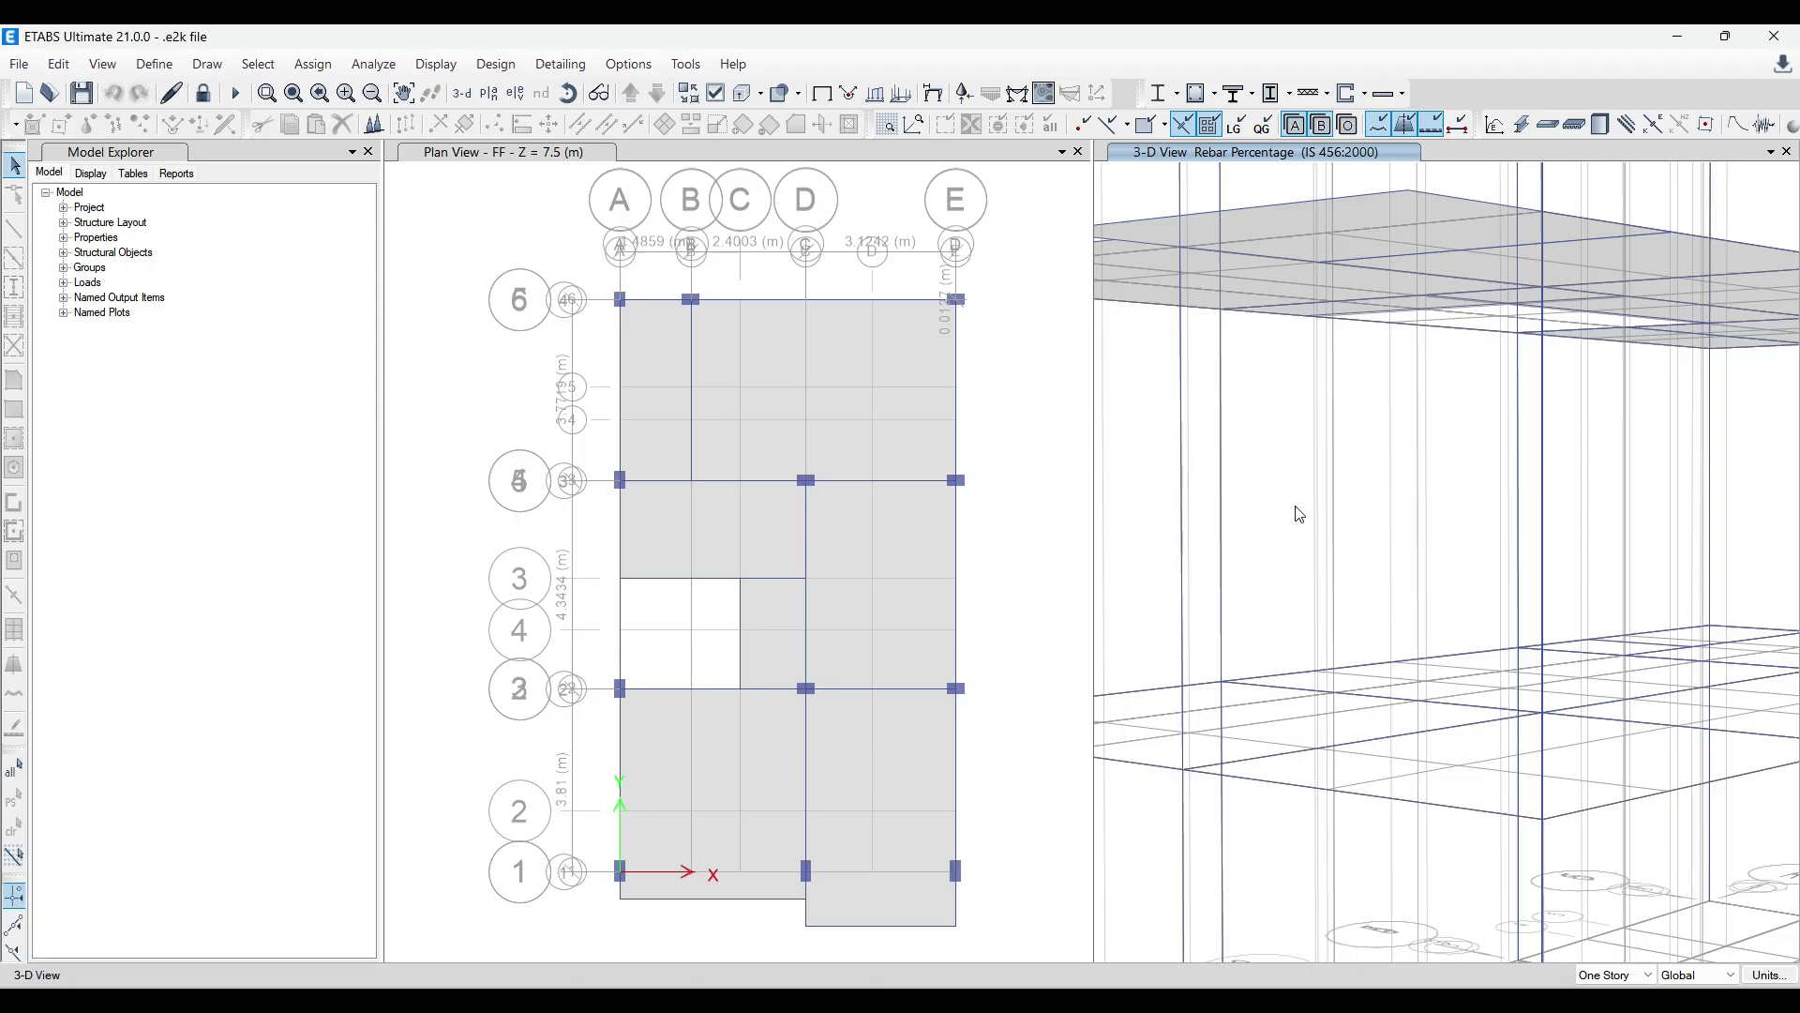
pyautogui.keyDown('shift'); pyautogui.moveTo(1299, 514); pyautogui.dragTo(1579, 507, button='middle'); pyautogui.keyUp('shift')
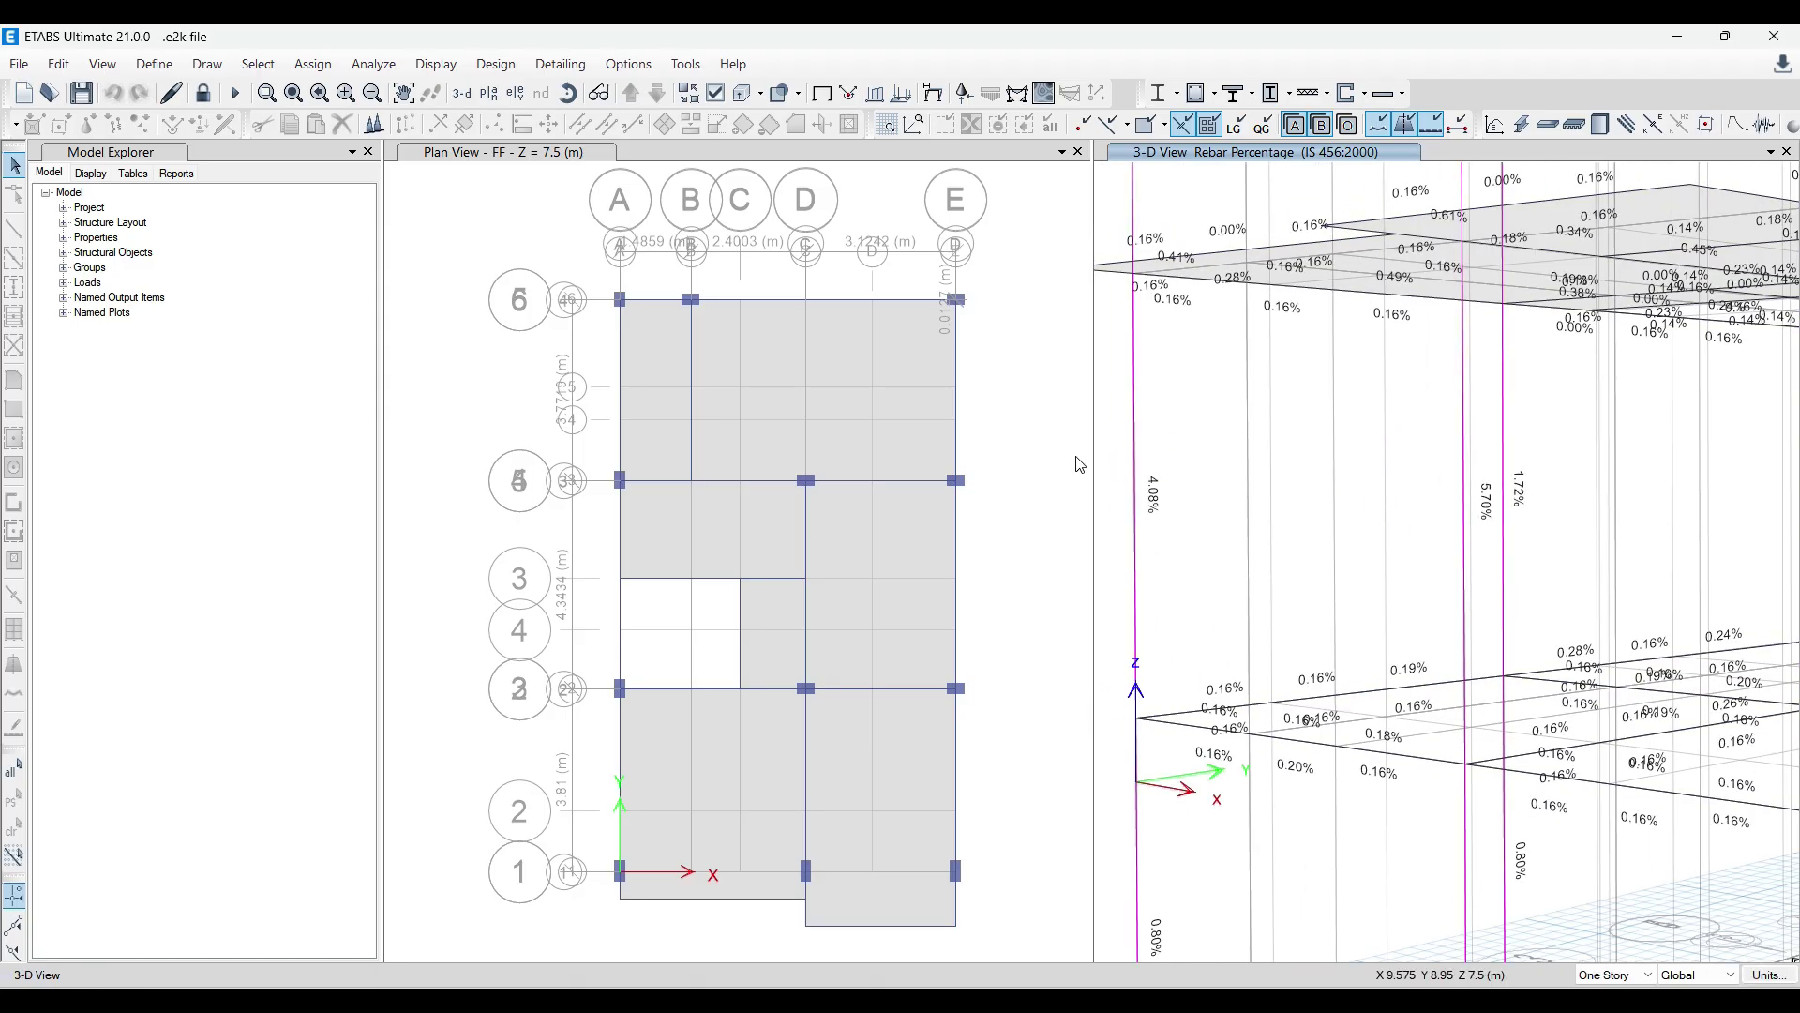
pyautogui.scroll(-5, 1283, 559)
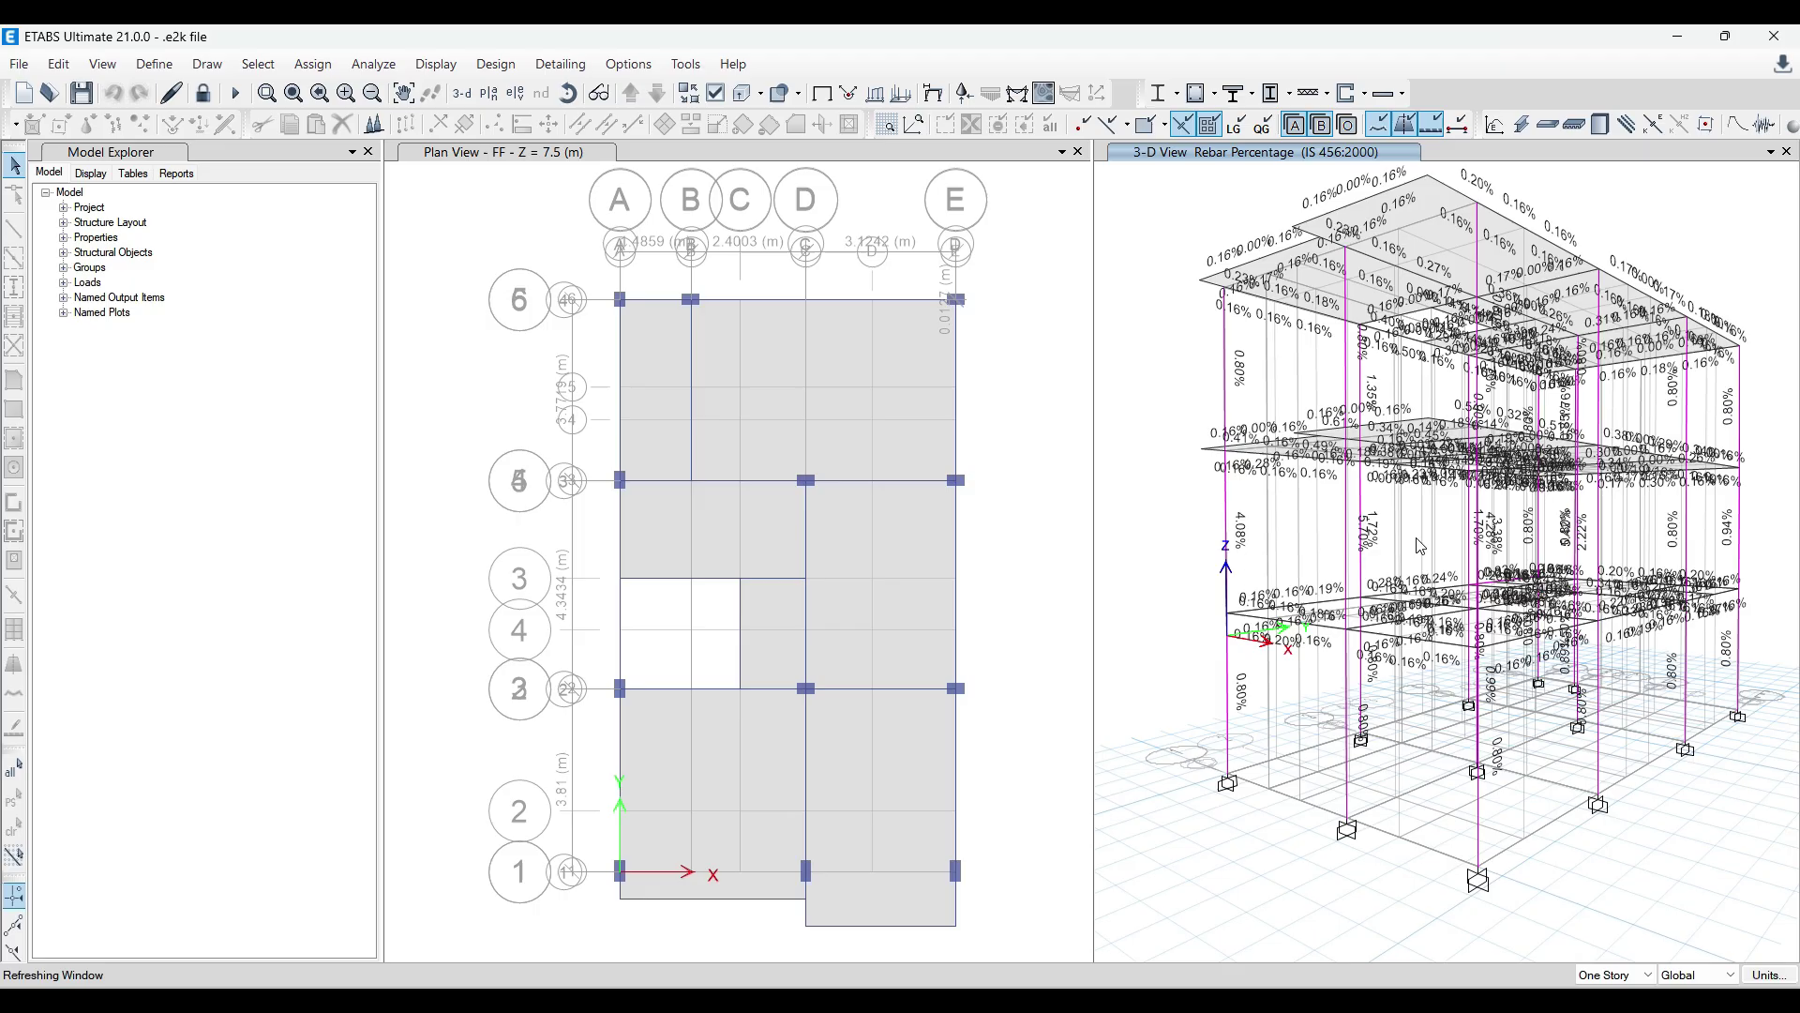
pyautogui.keyDown('shift'); pyautogui.moveTo(1165, 650); pyautogui.dragTo(1317, 835, button='middle'); pyautogui.keyUp('shift')
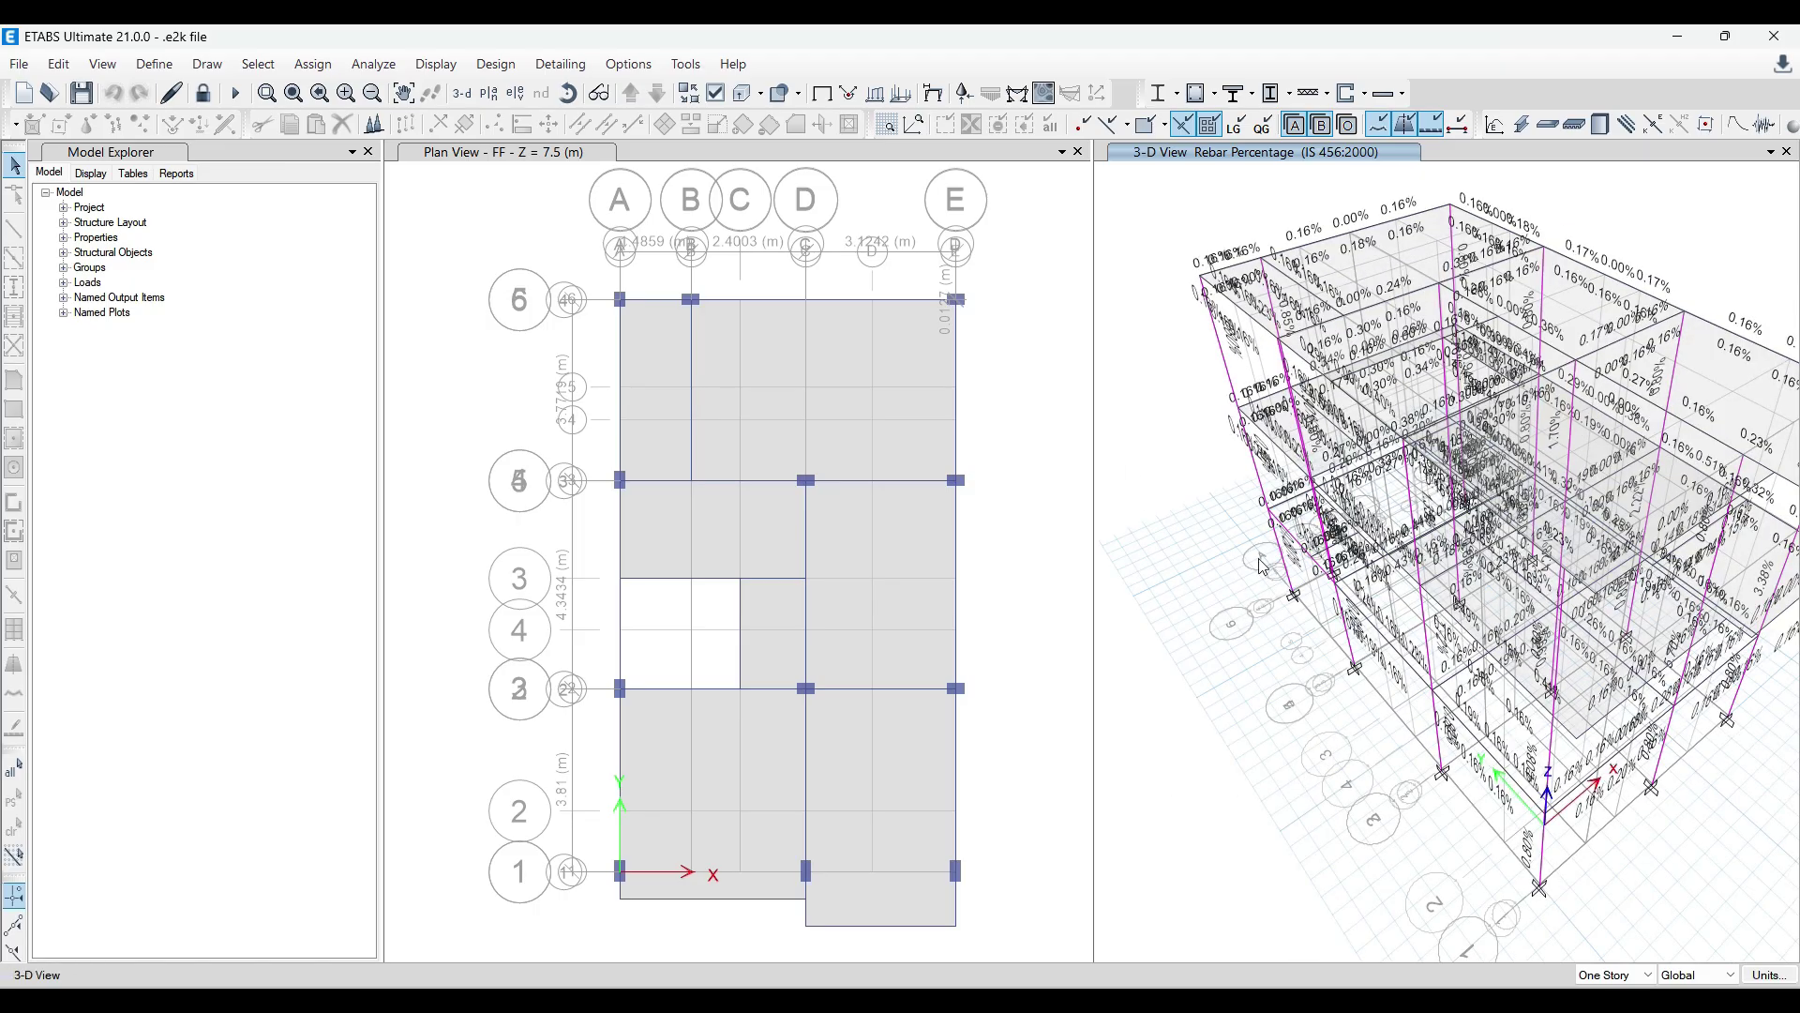
pyautogui.keyDown('shift'); pyautogui.moveTo(1315, 687); pyautogui.dragTo(1265, 697, button='middle'); pyautogui.keyUp('shift')
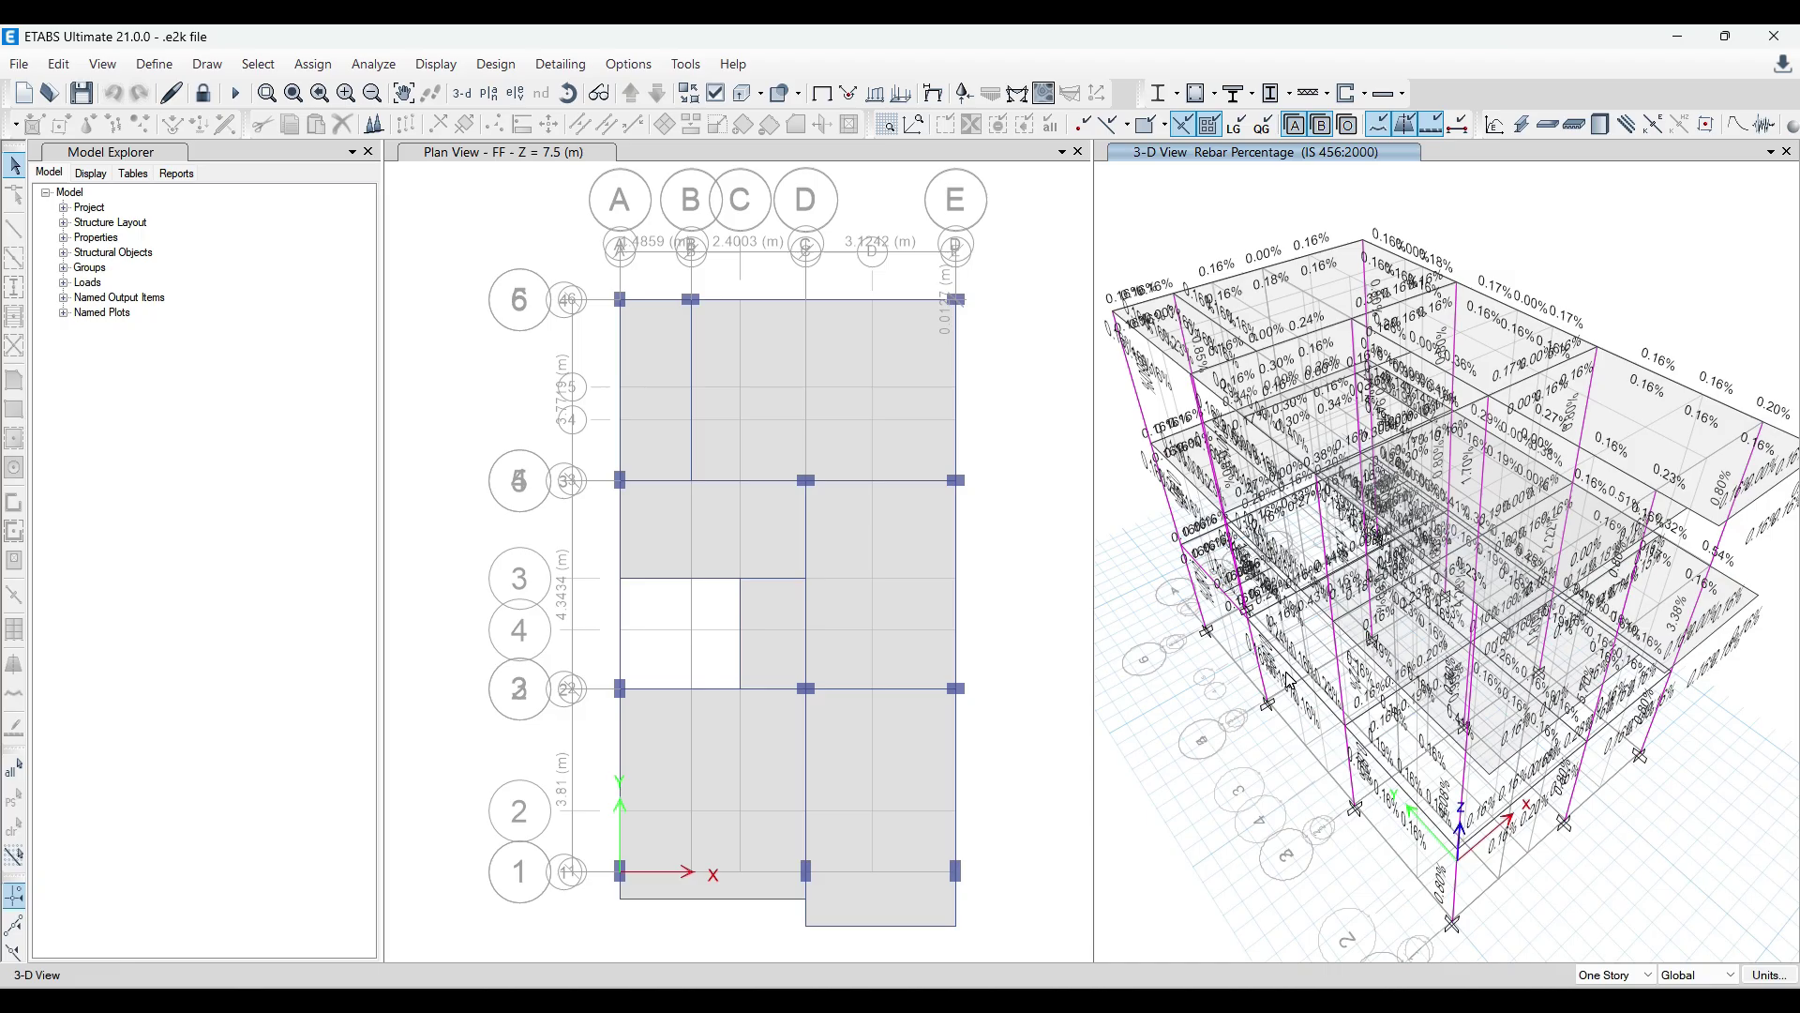
pyautogui.moveTo(1285, 669)
# Check the ETABS modelling email in the browser, then return to ETABS.
pyautogui.hotkey('alt', 'Tab')
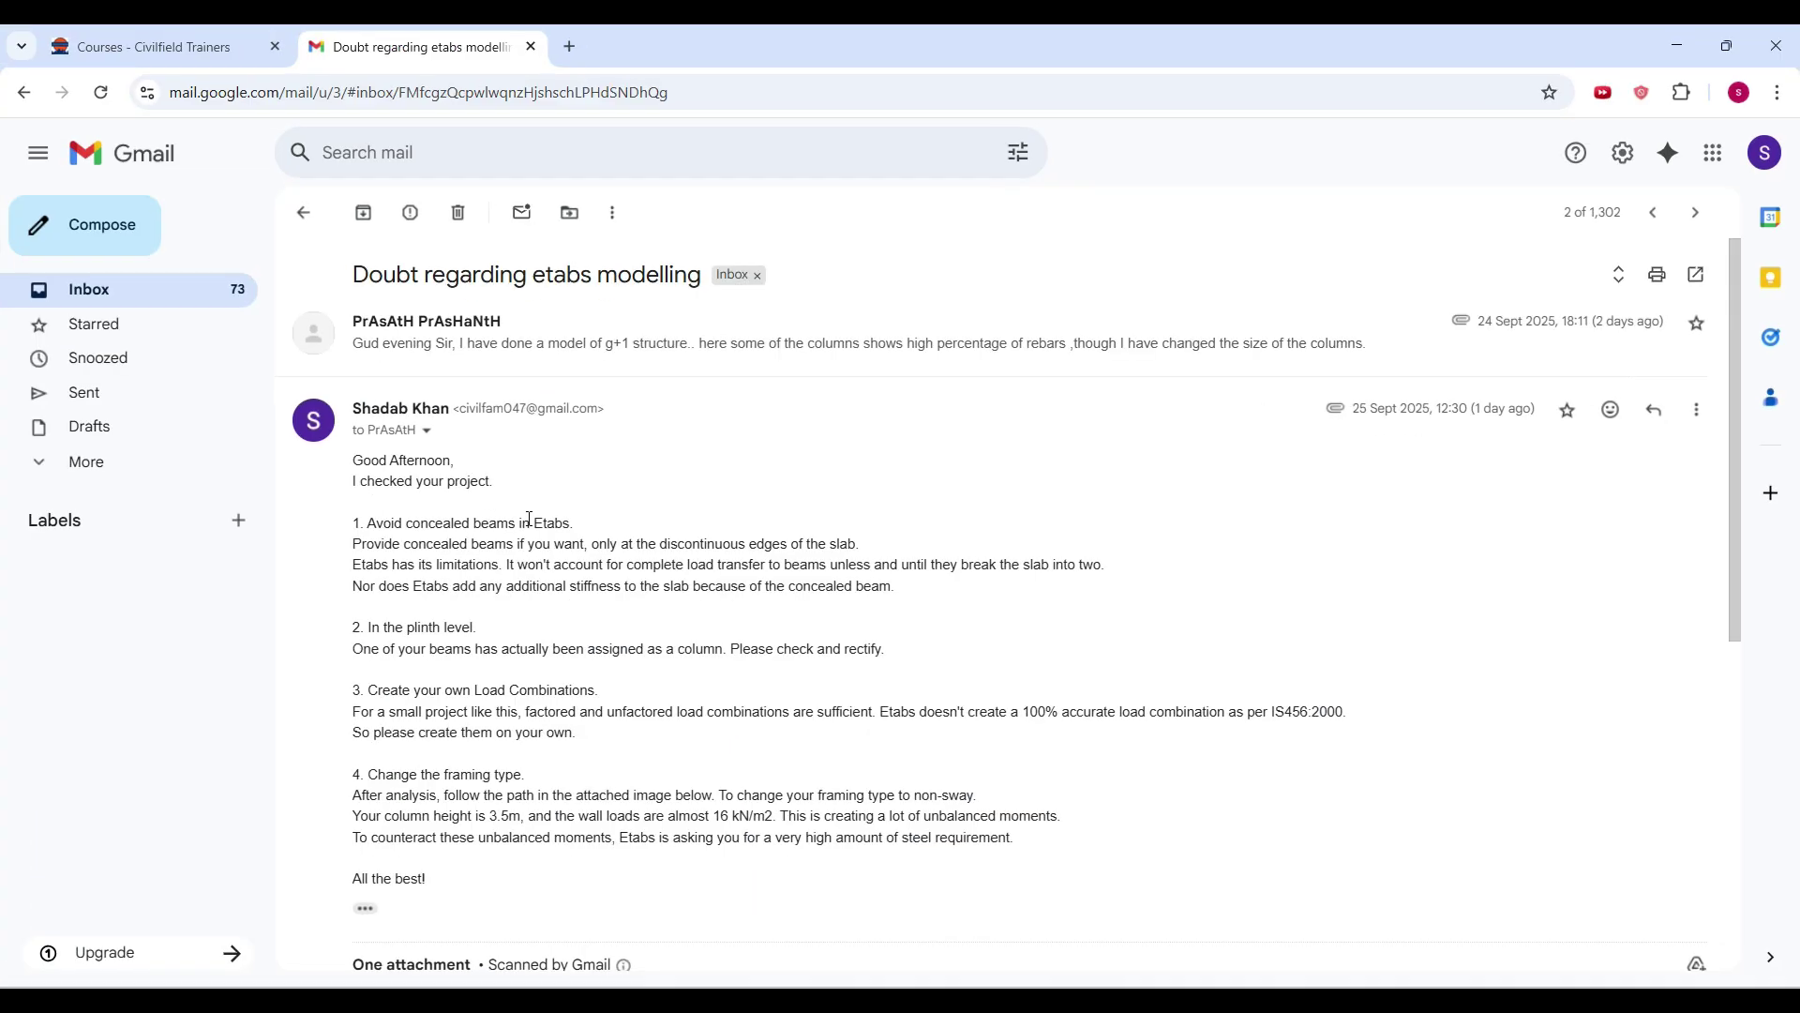
pyautogui.click(125, 34)
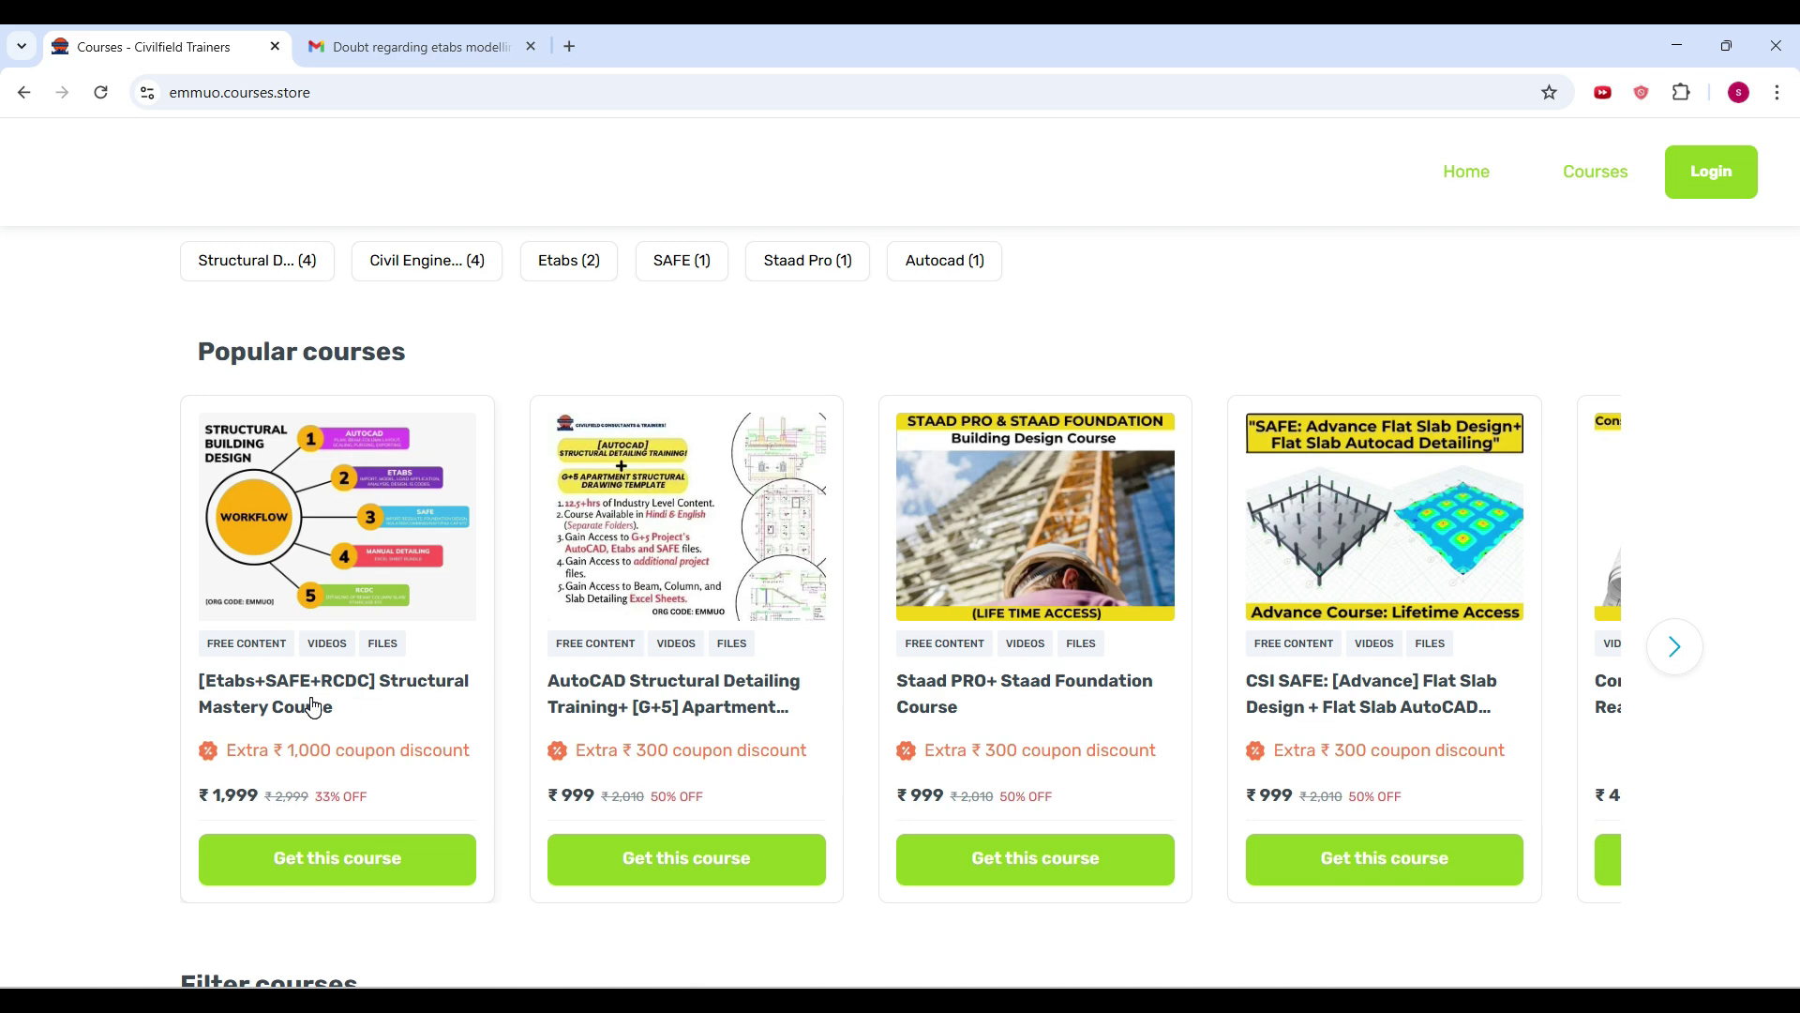
pyautogui.click(413, 46)
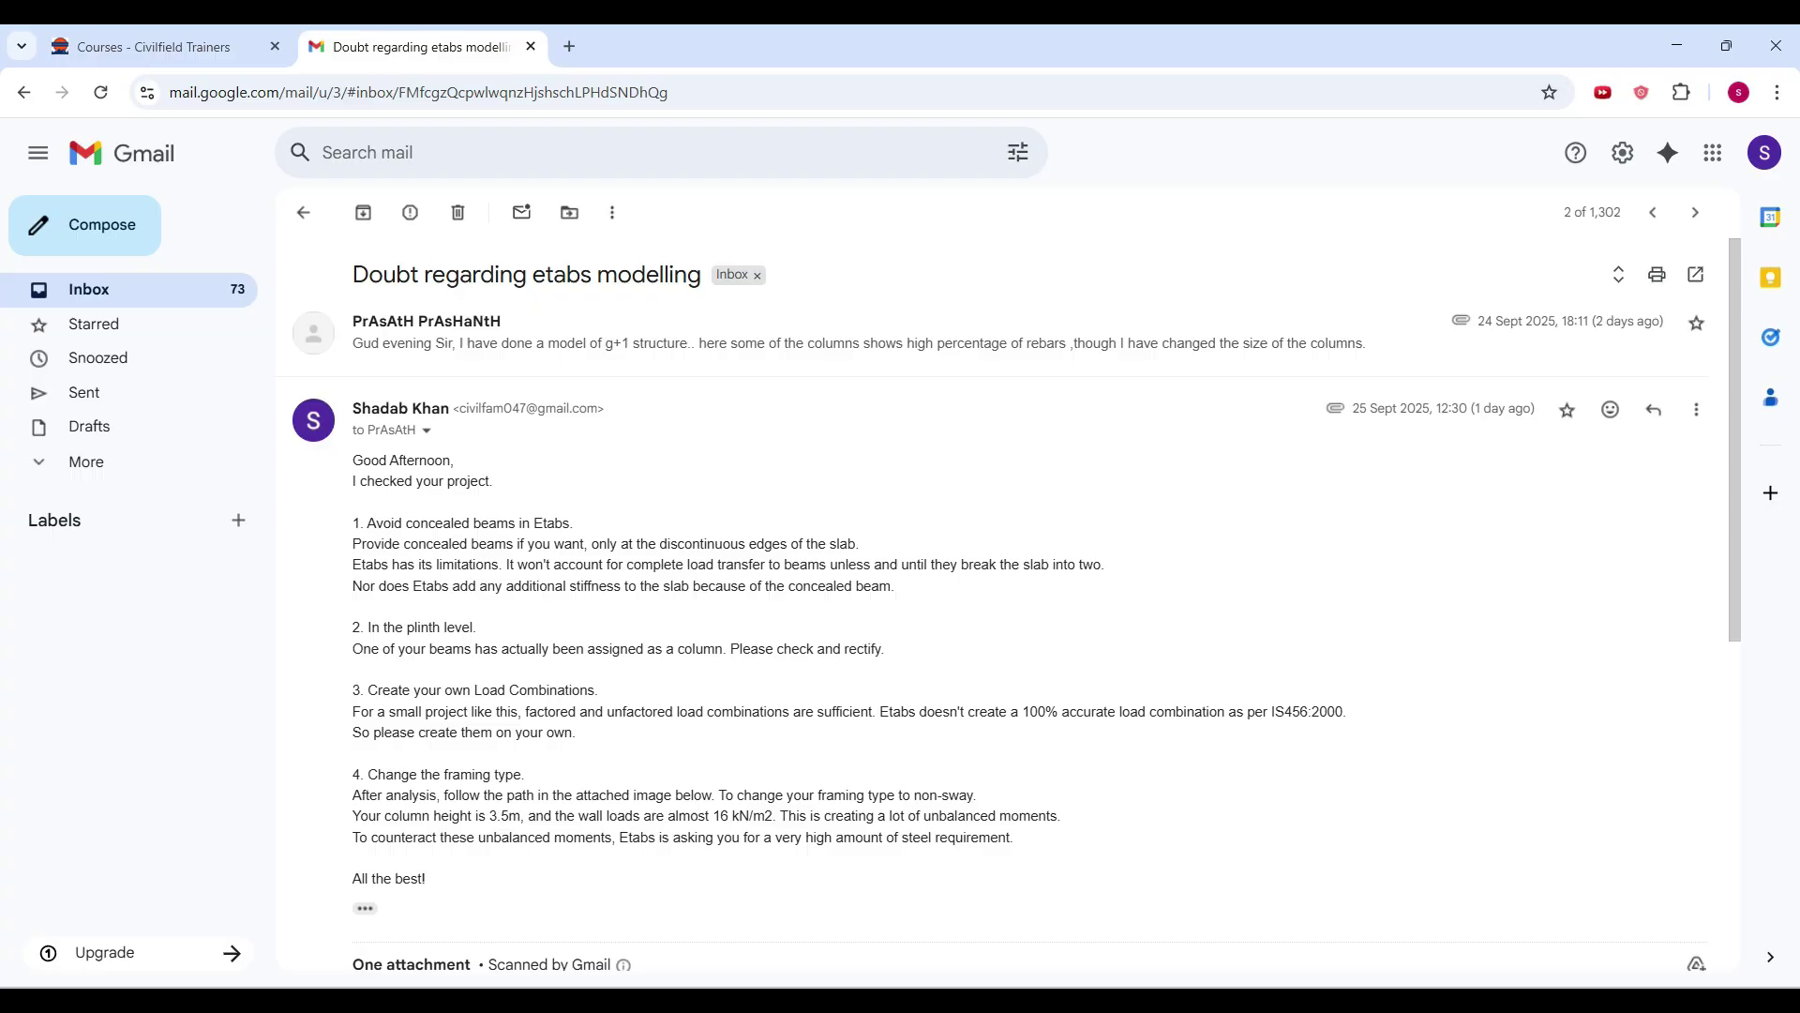
pyautogui.hotkey('alt', 'Tab')
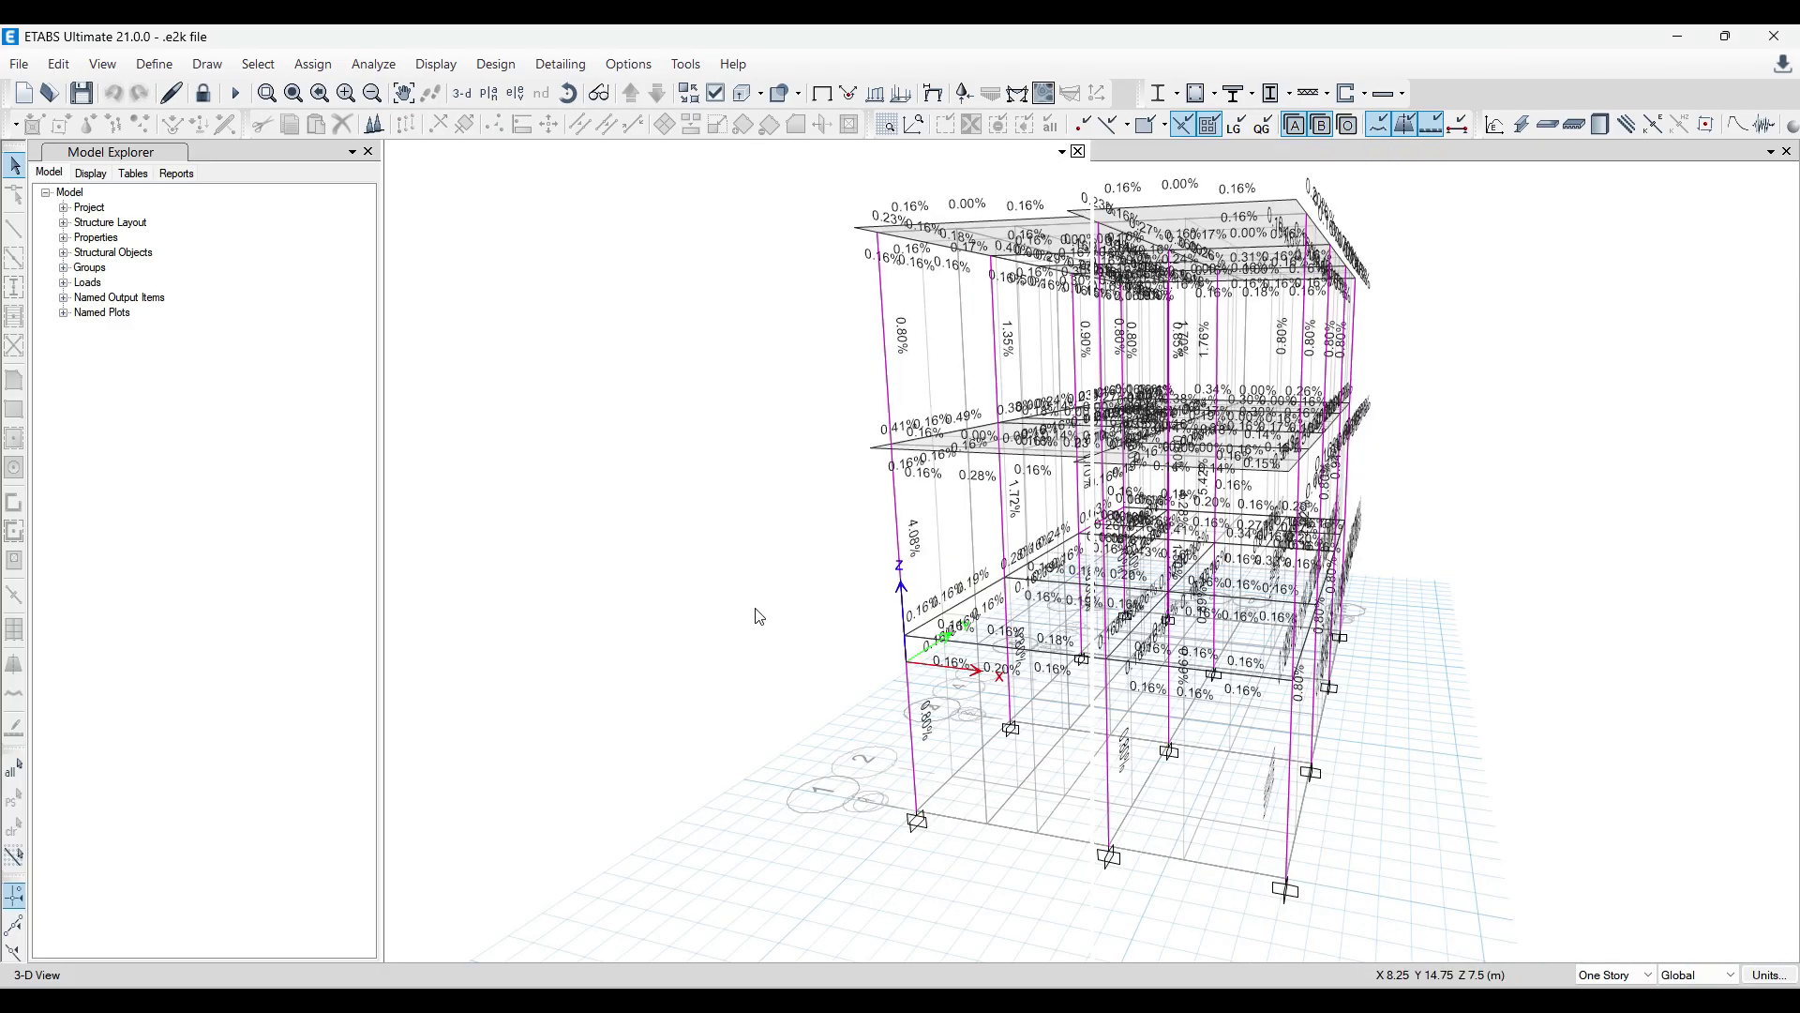
# Hide all four grid systems in every window through Set Grid System Visibility.
pyautogui.keyDown('shift'); pyautogui.moveTo(778, 746); pyautogui.dragTo(703, 326, button='middle'); pyautogui.keyUp('shift')
pyautogui.rightClick(704, 326)
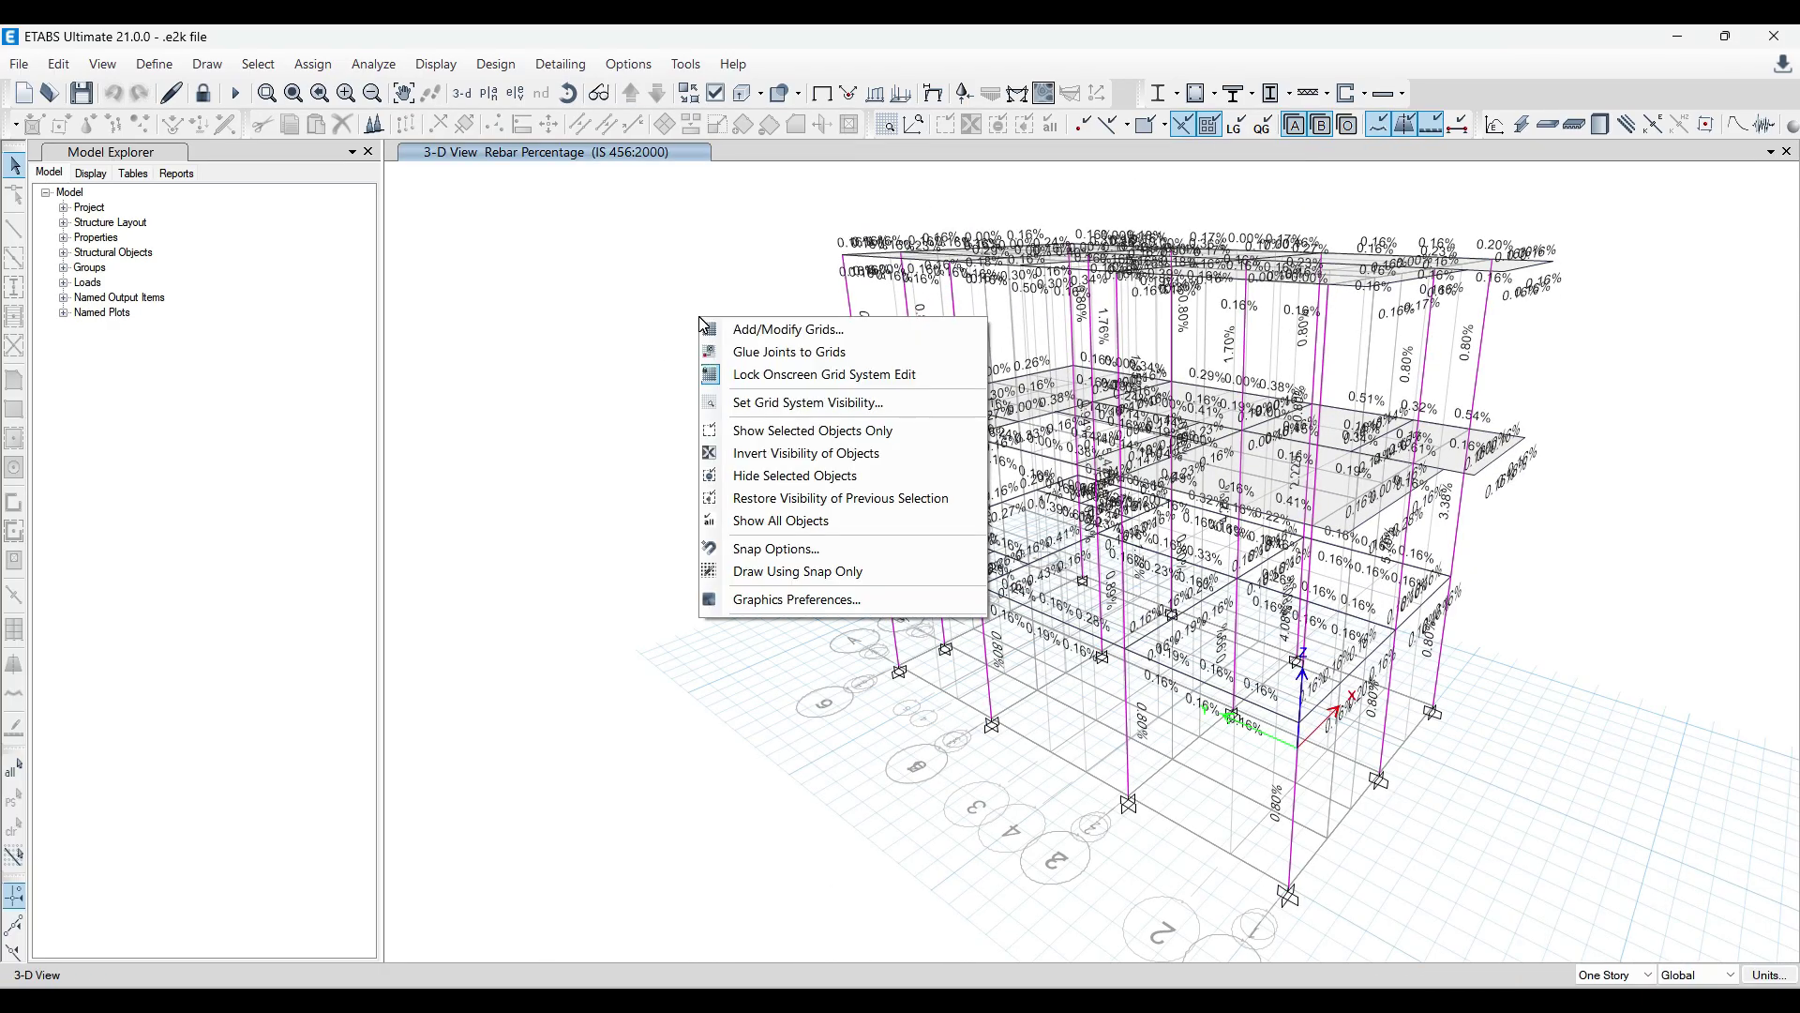
pyautogui.click(807, 405)
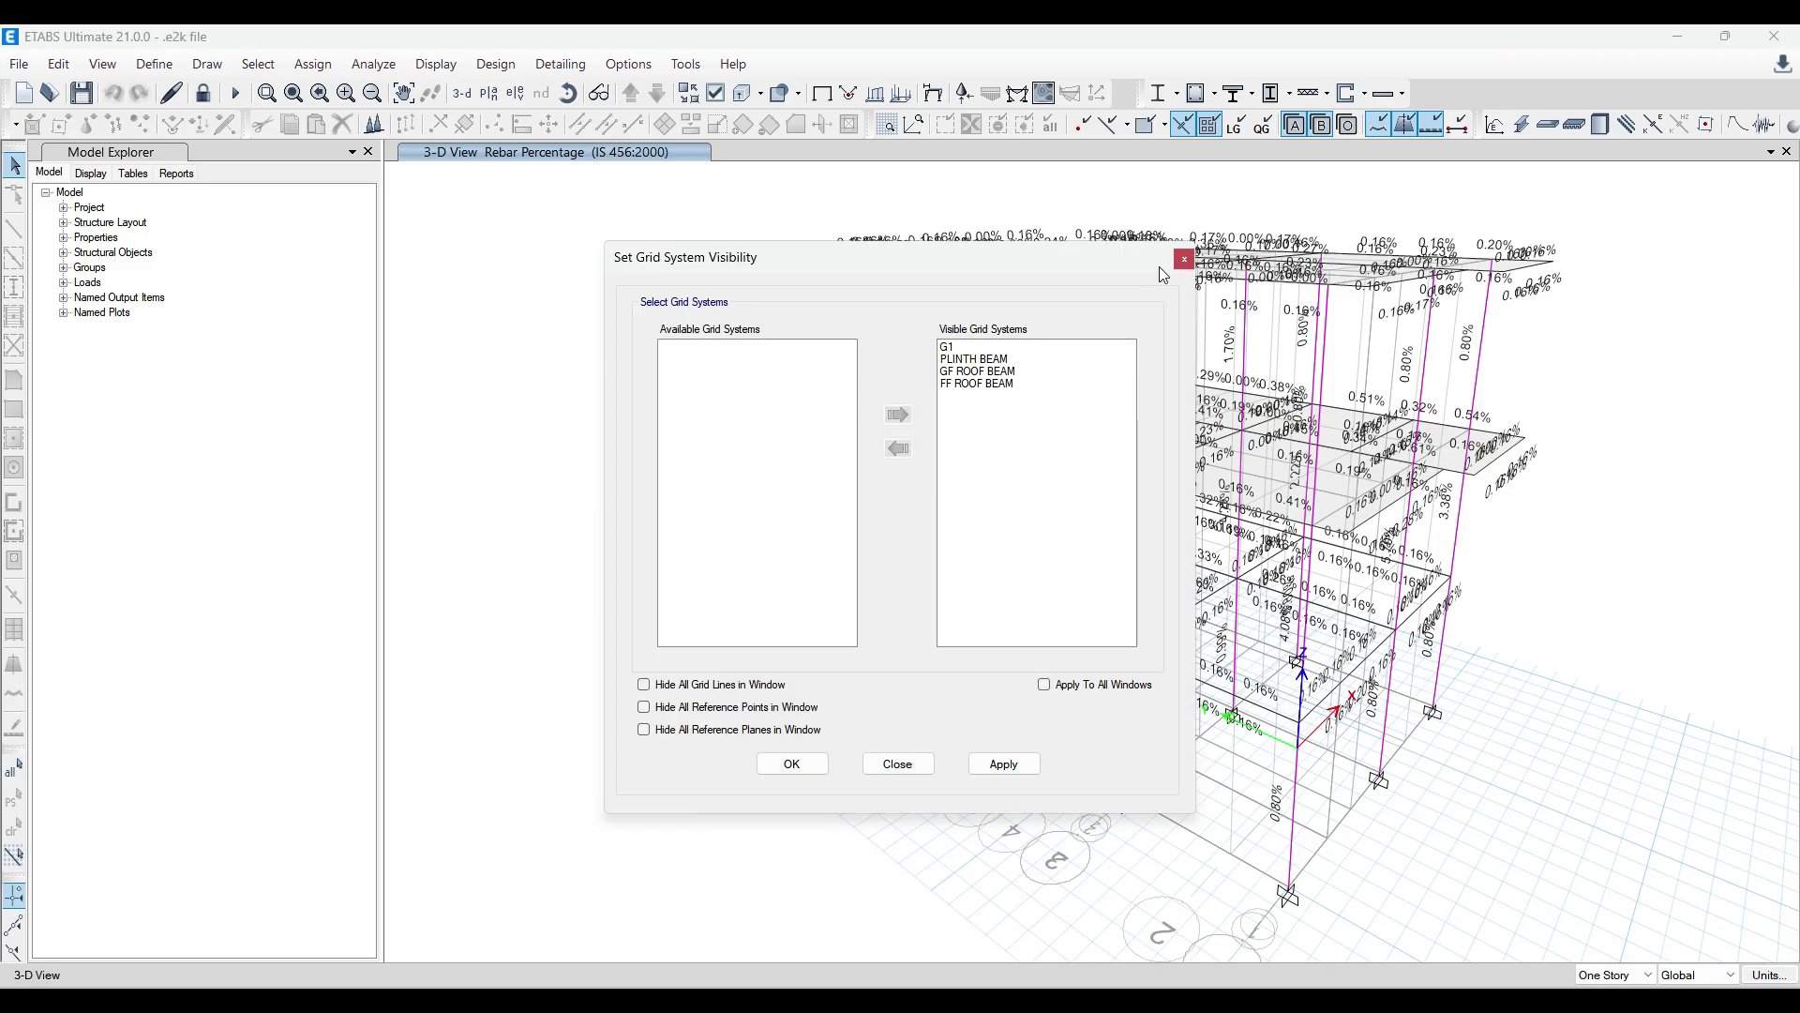
pyautogui.moveTo(966, 350); pyautogui.dragTo(975, 385)
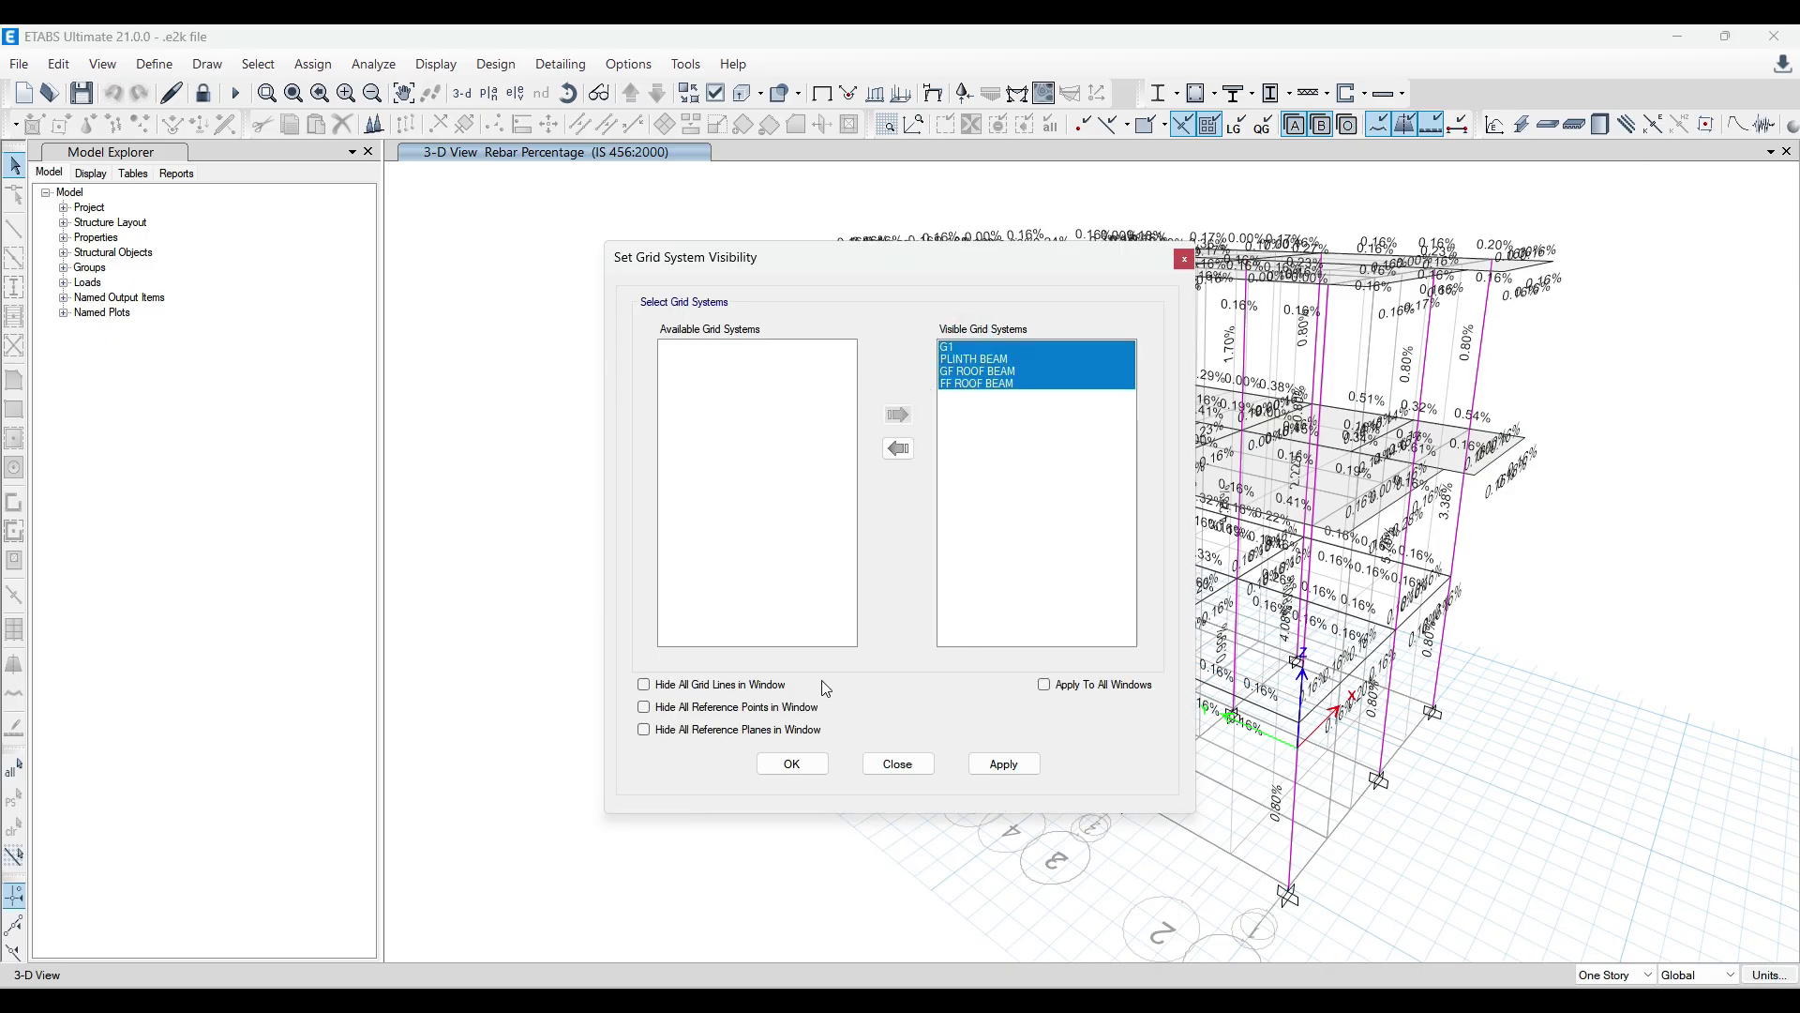
pyautogui.click(898, 448)
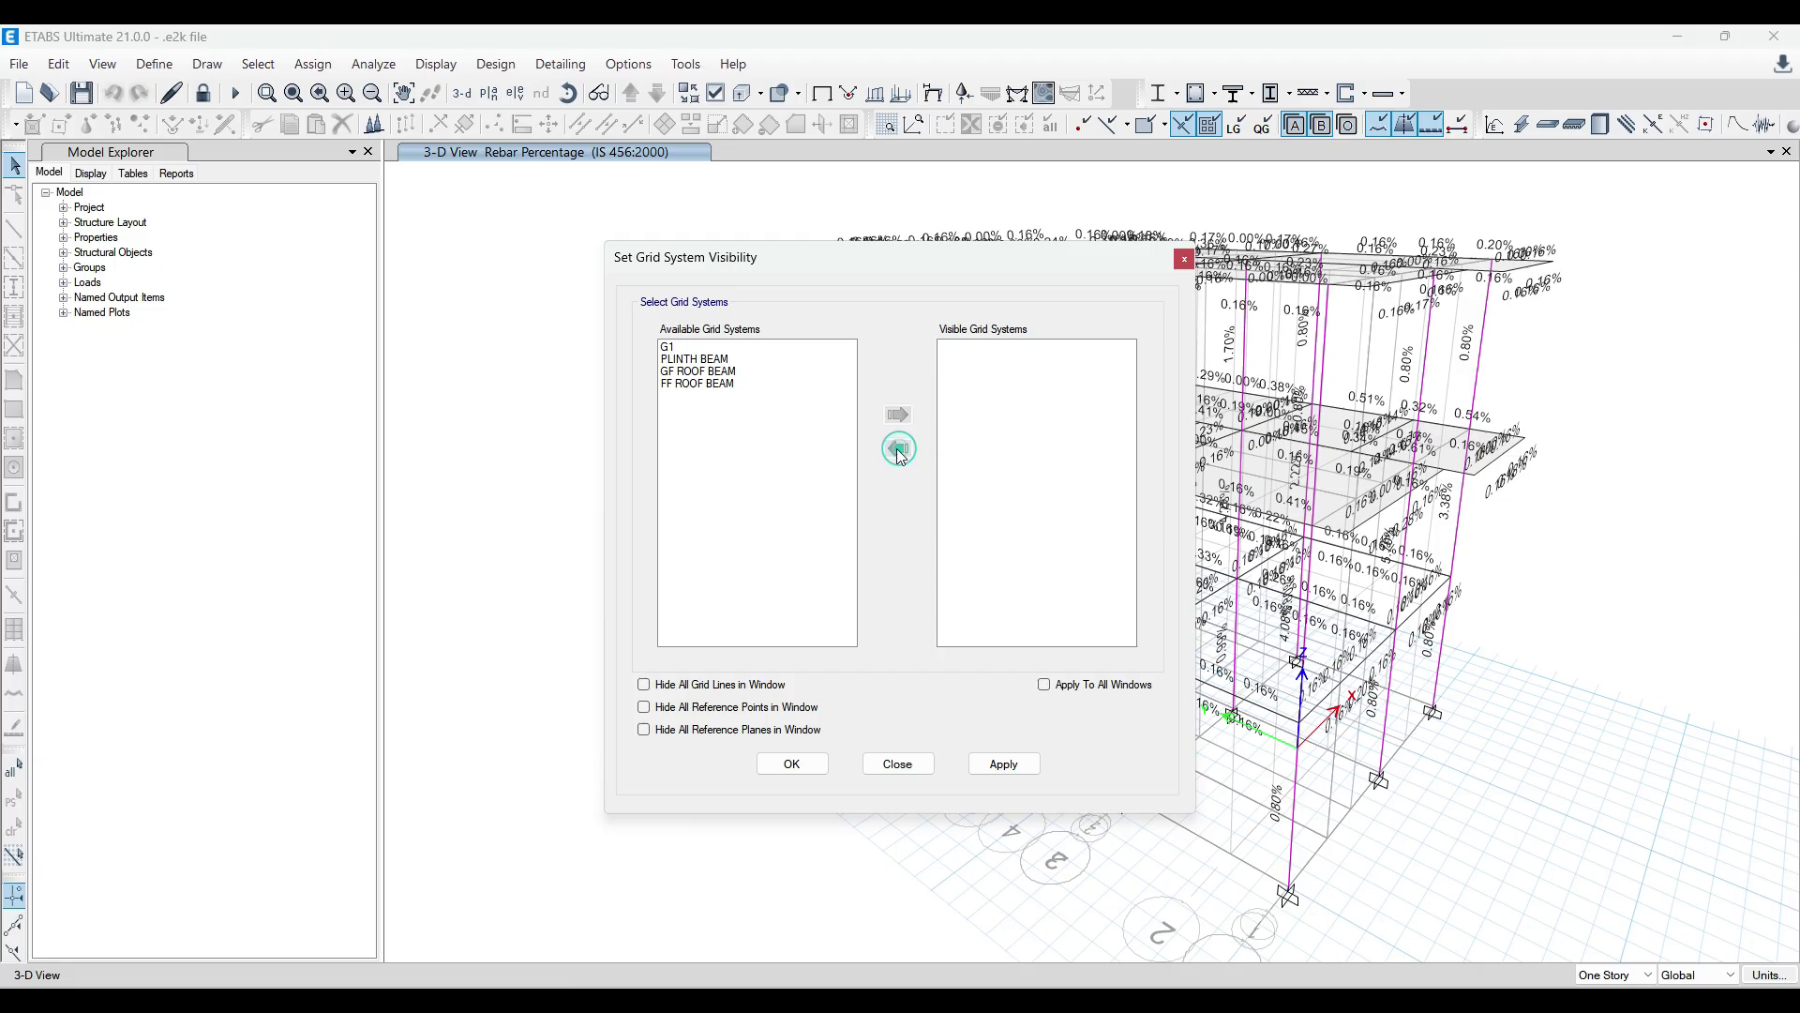
pyautogui.click(1046, 685)
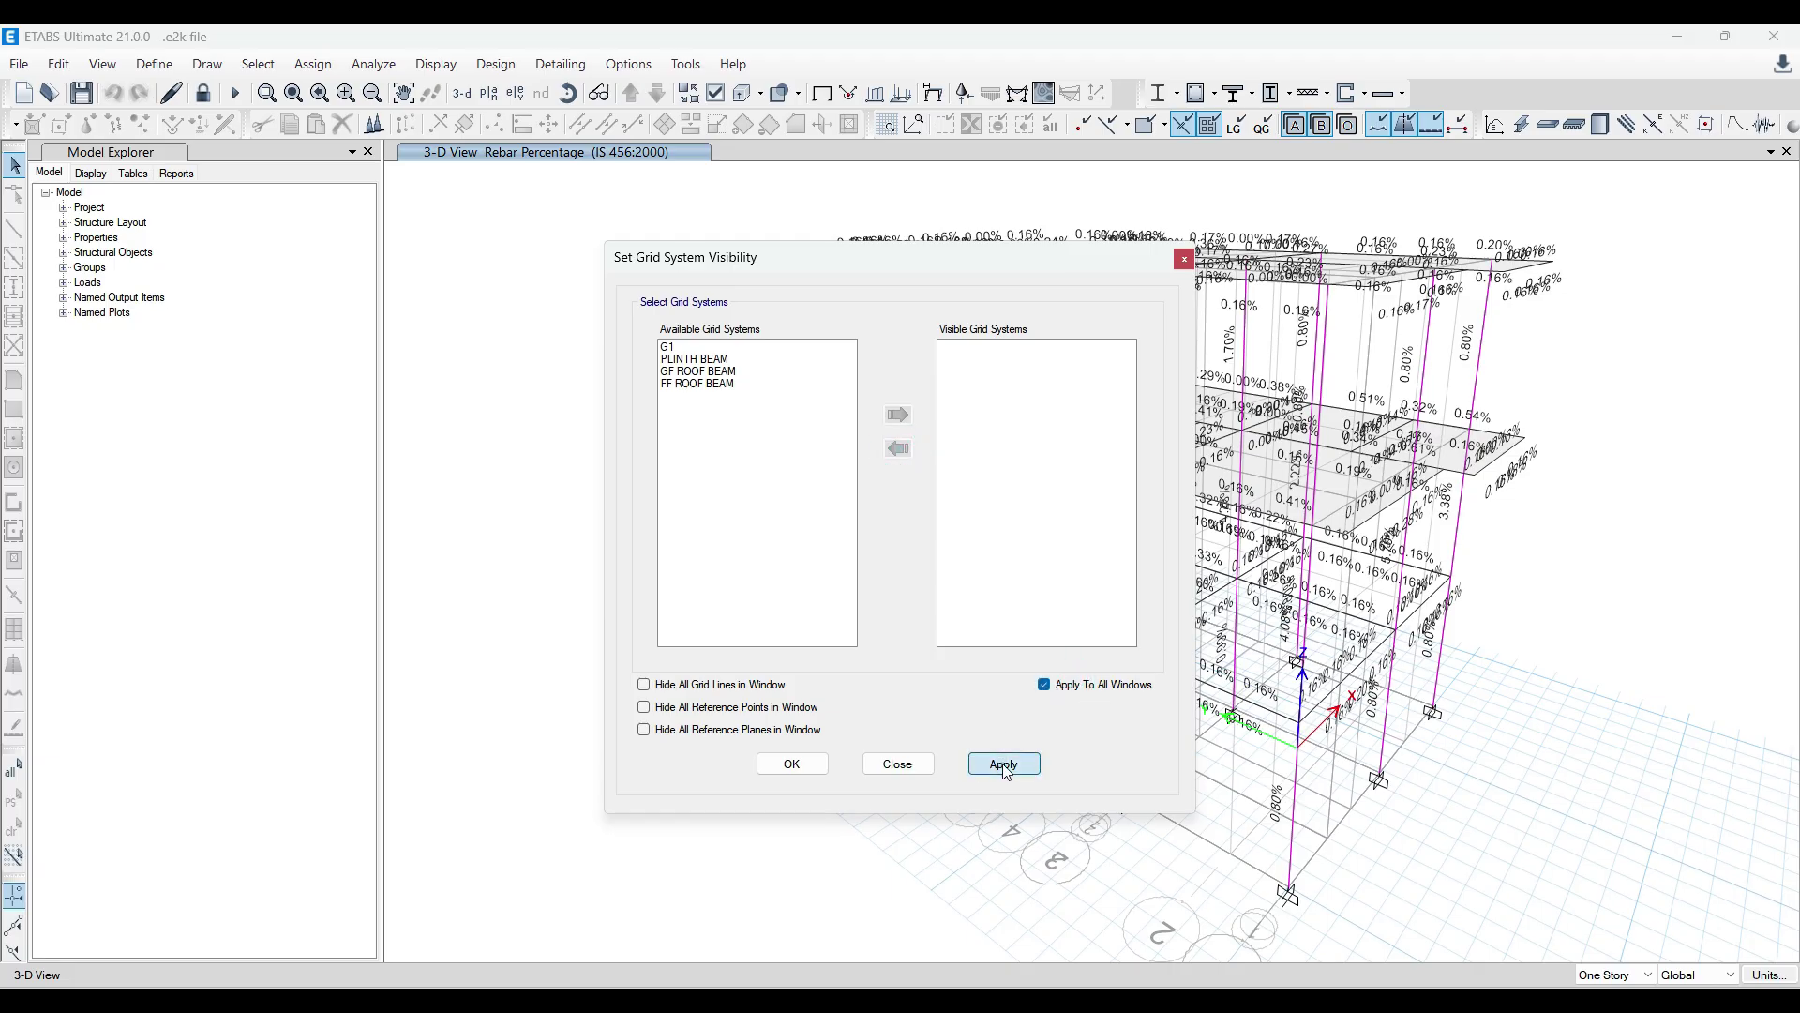
pyautogui.click(1003, 763)
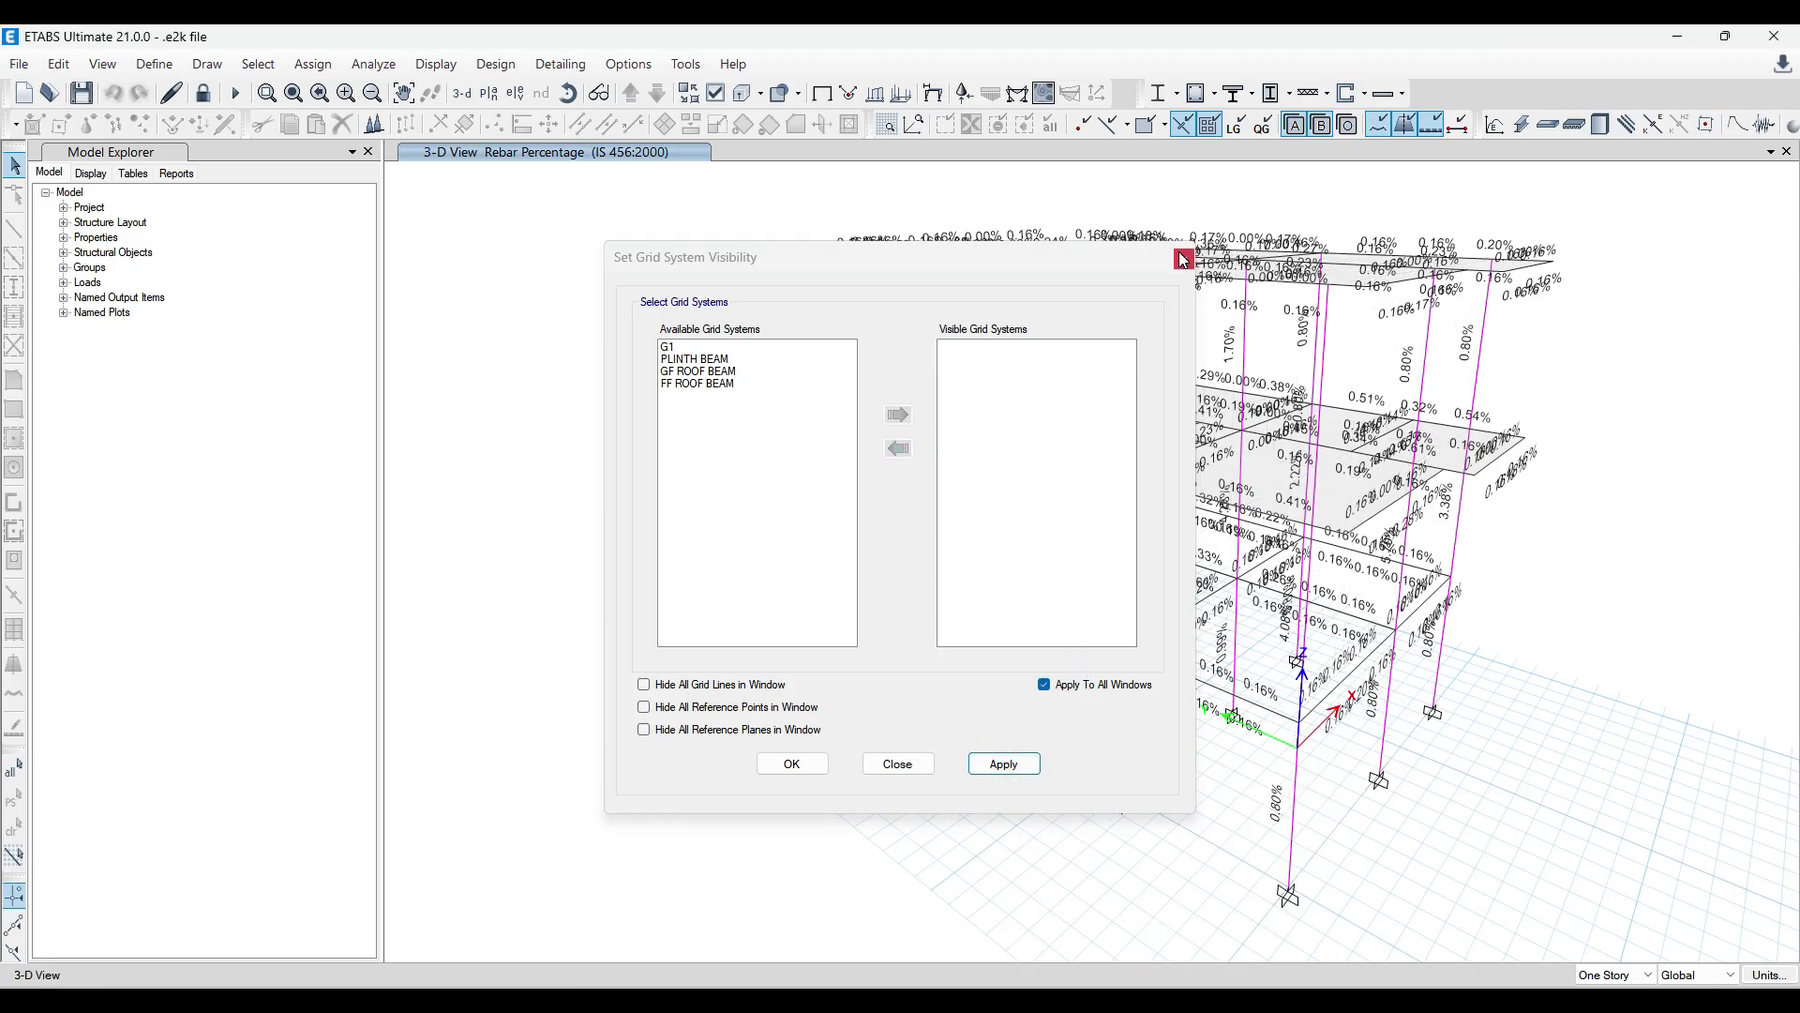
pyautogui.moveTo(1120, 266); pyautogui.dragTo(969, 267)
pyautogui.click(1034, 263)
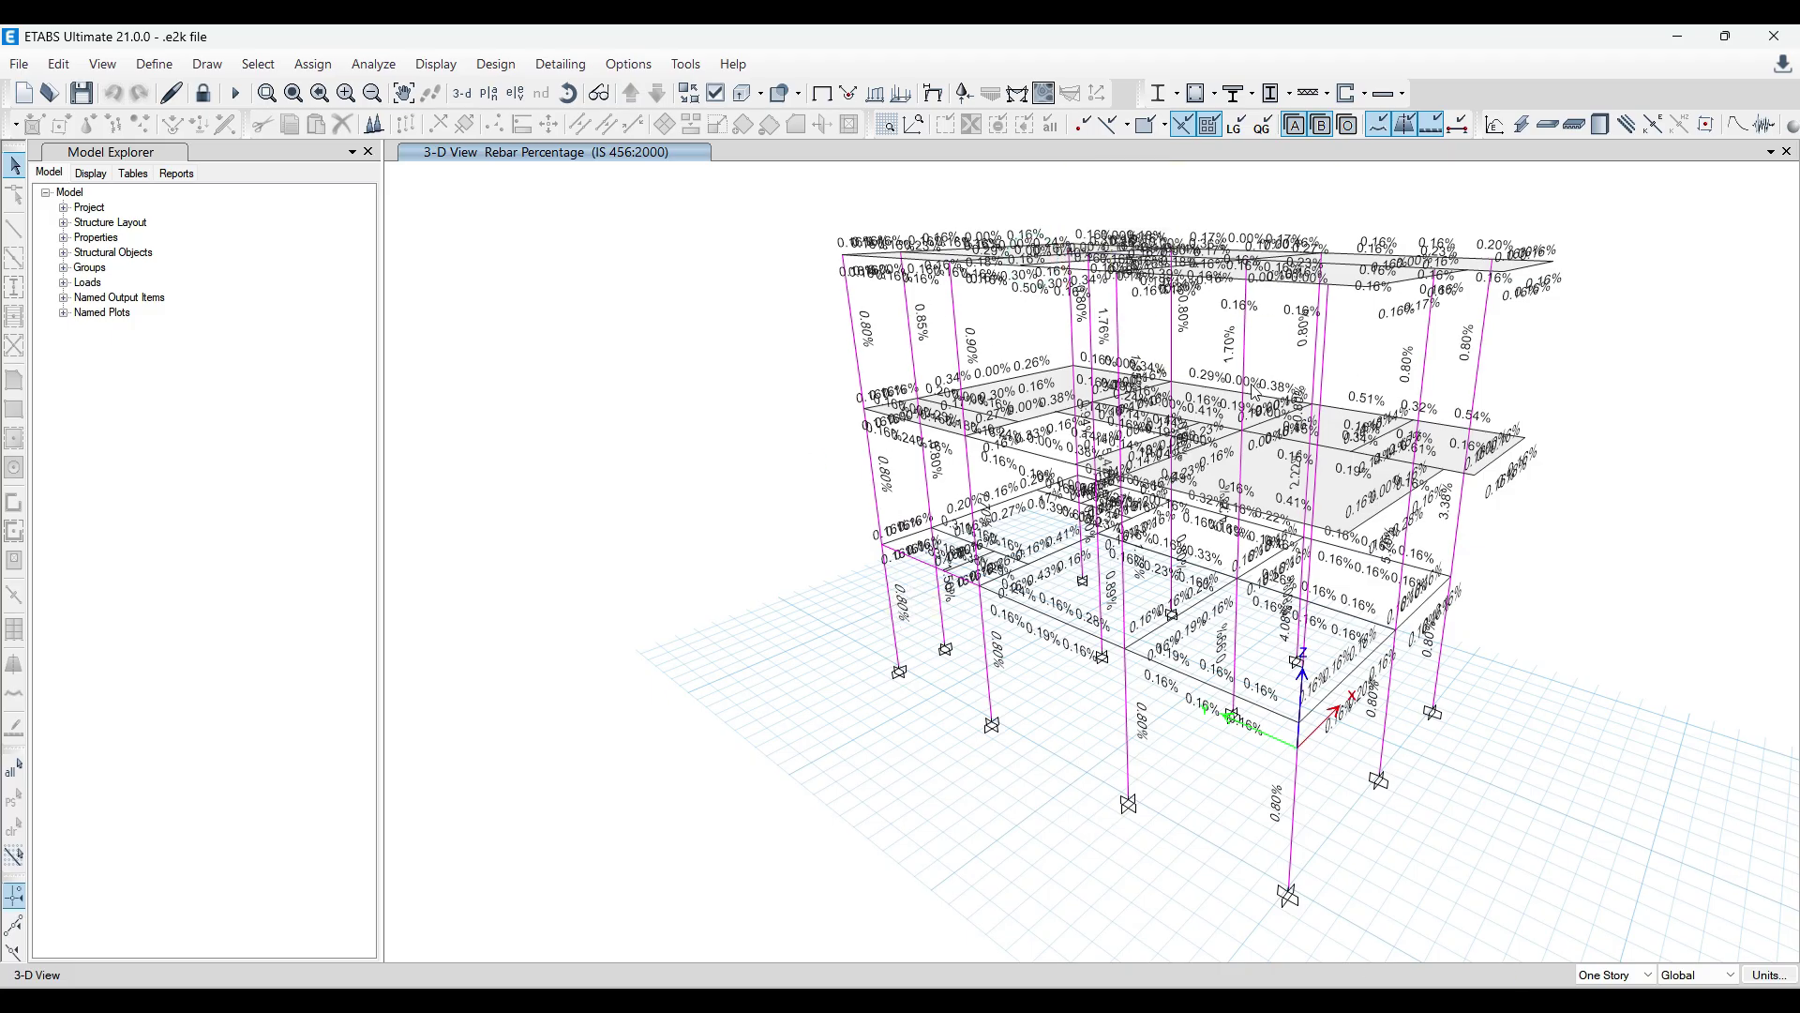
pyautogui.scroll(4, 1313, 289)
pyautogui.scroll(-5, 1283, 376)
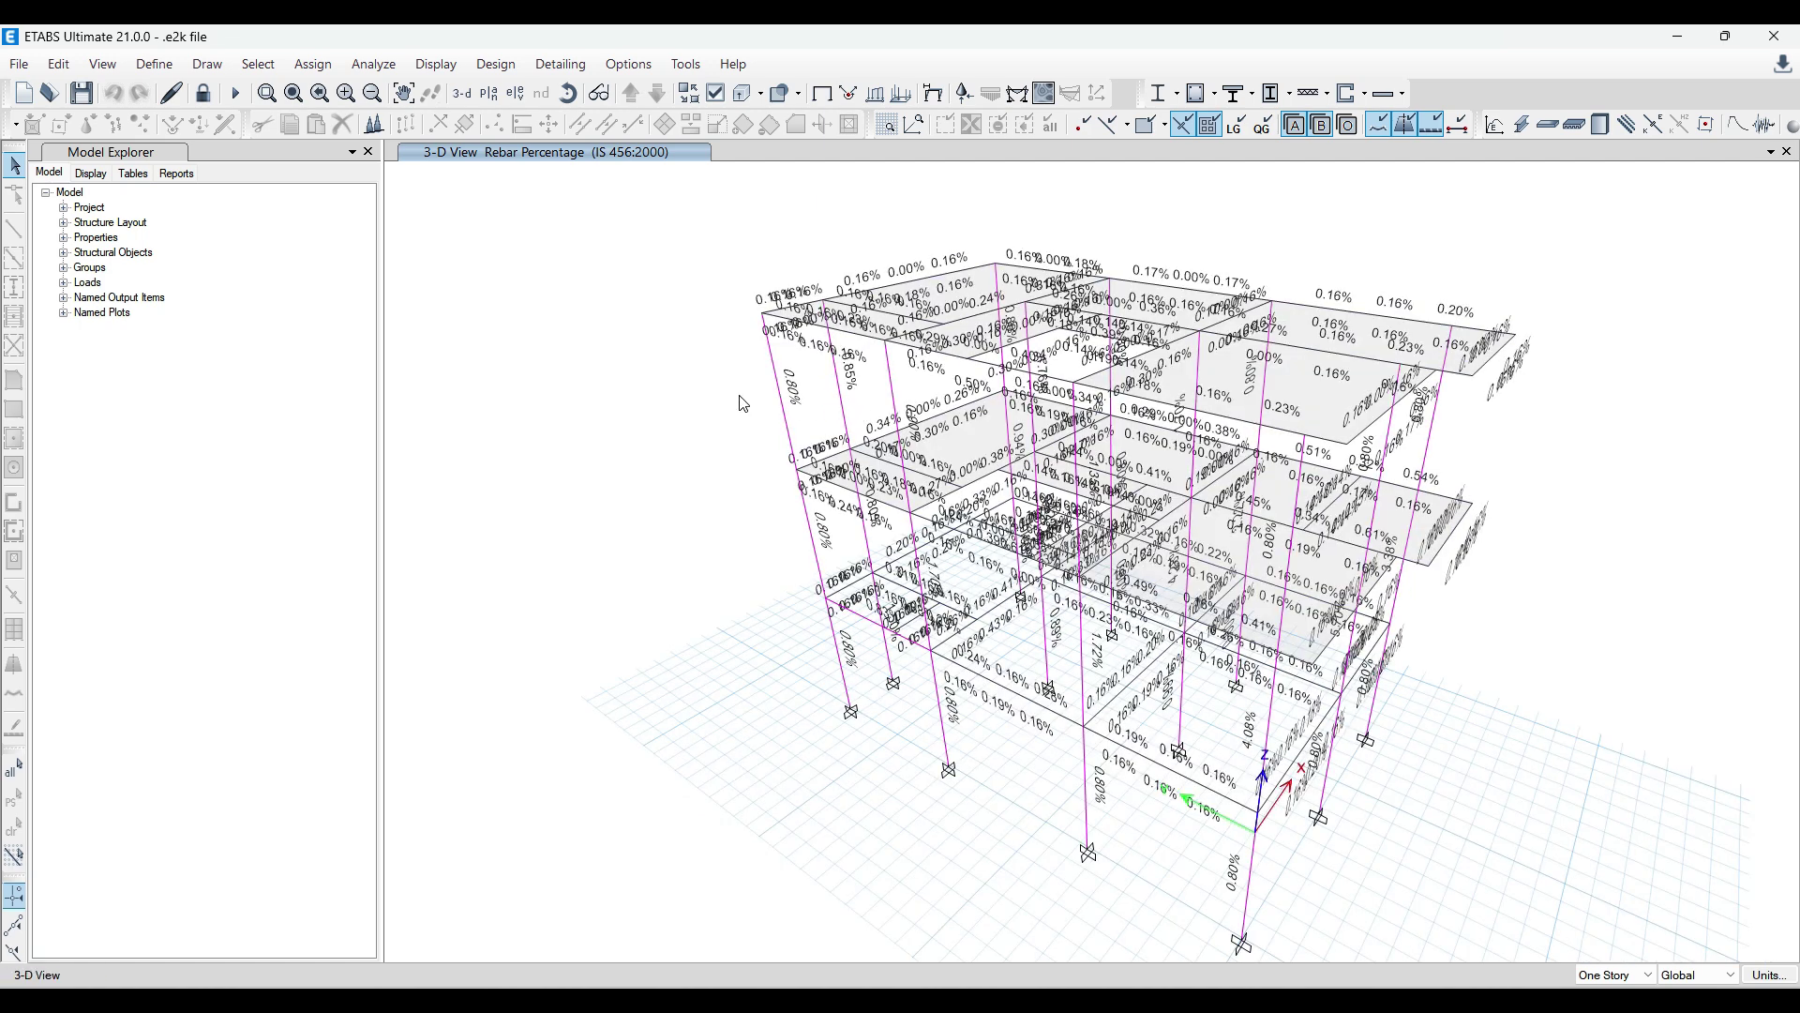
pyautogui.keyDown('shift'); pyautogui.moveTo(743, 403); pyautogui.dragTo(690, 533, button='middle'); pyautogui.keyUp('shift')
pyautogui.scroll(3, 853, 689)
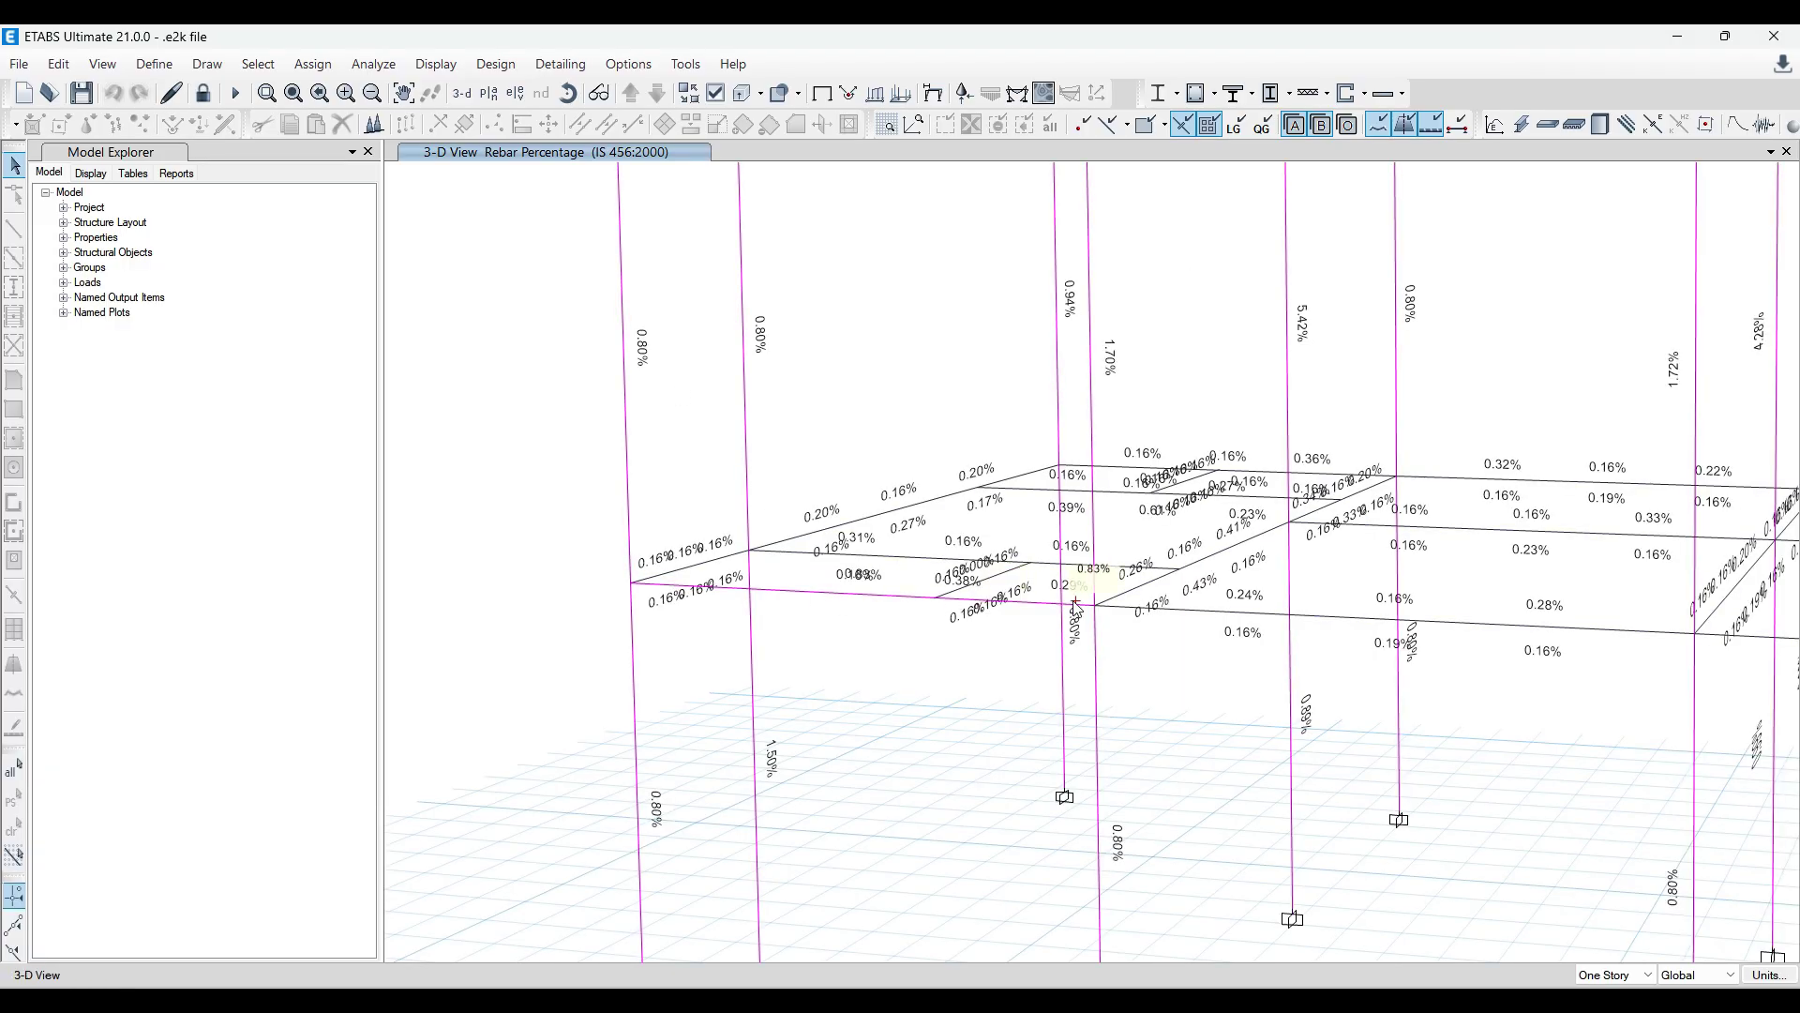
pyautogui.scroll(-5, 1011, 600)
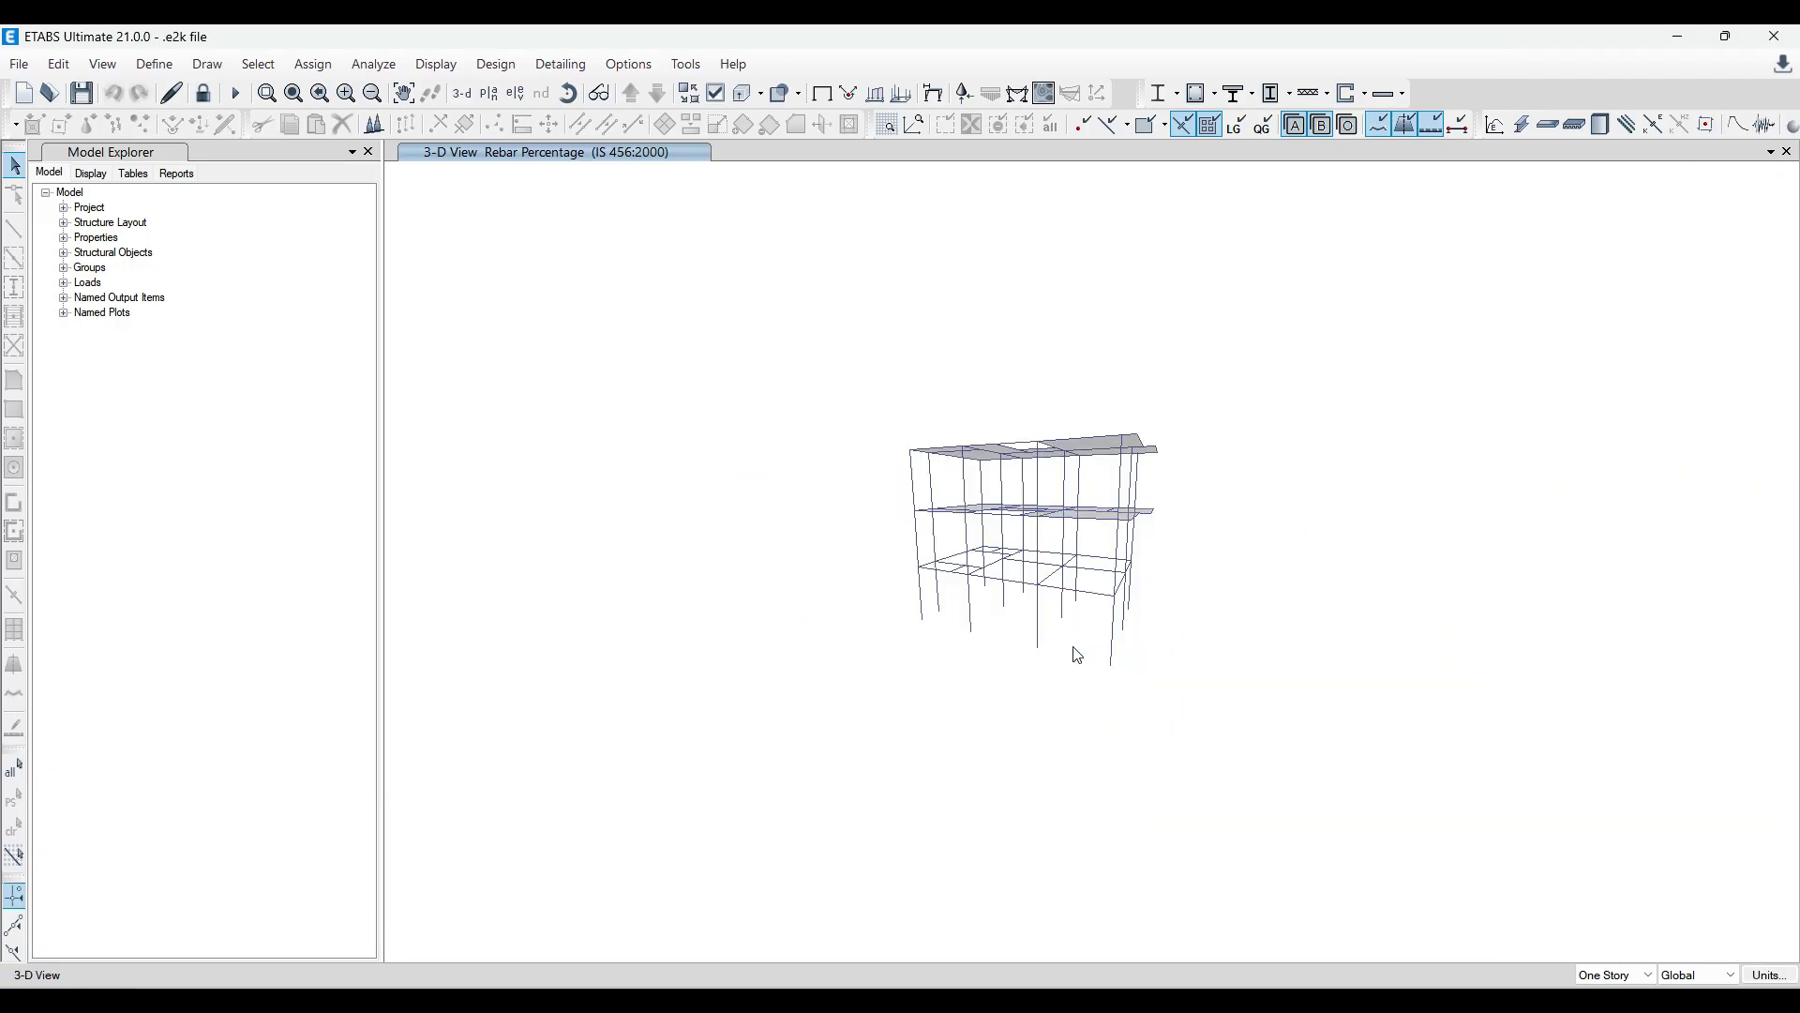
pyautogui.scroll(5, 1037, 643)
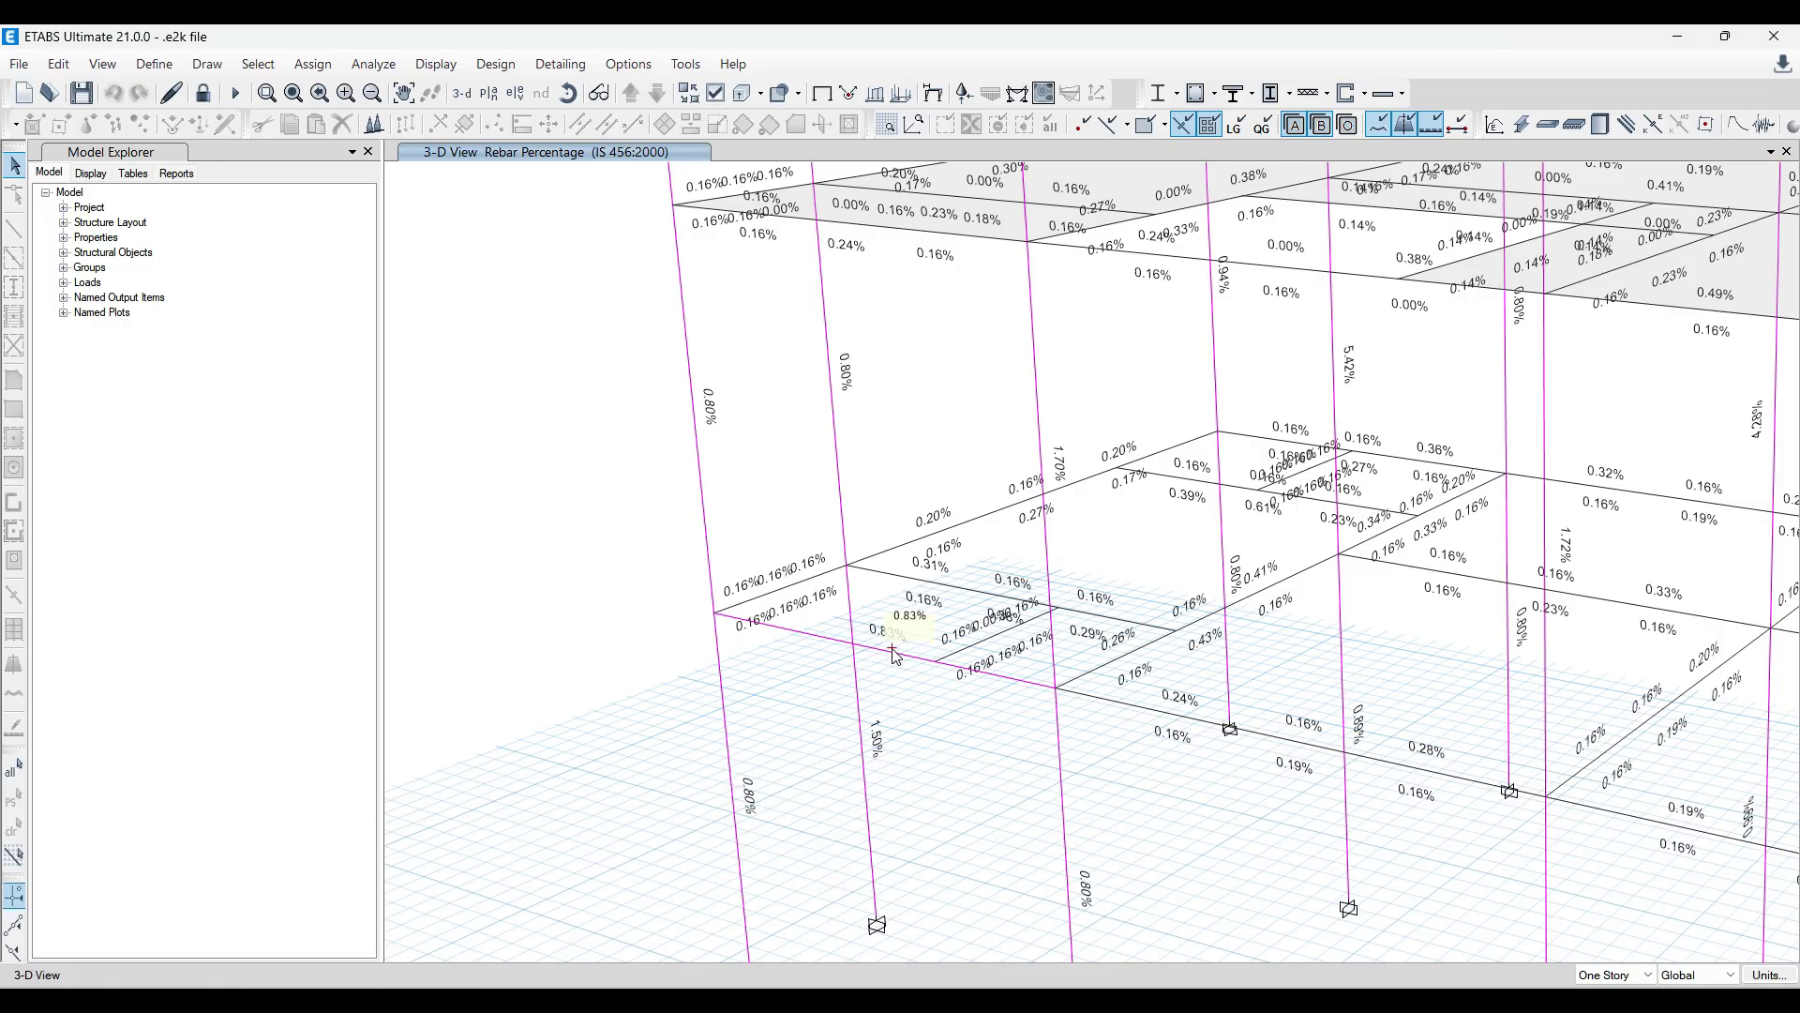
pyautogui.scroll(2, 895, 656)
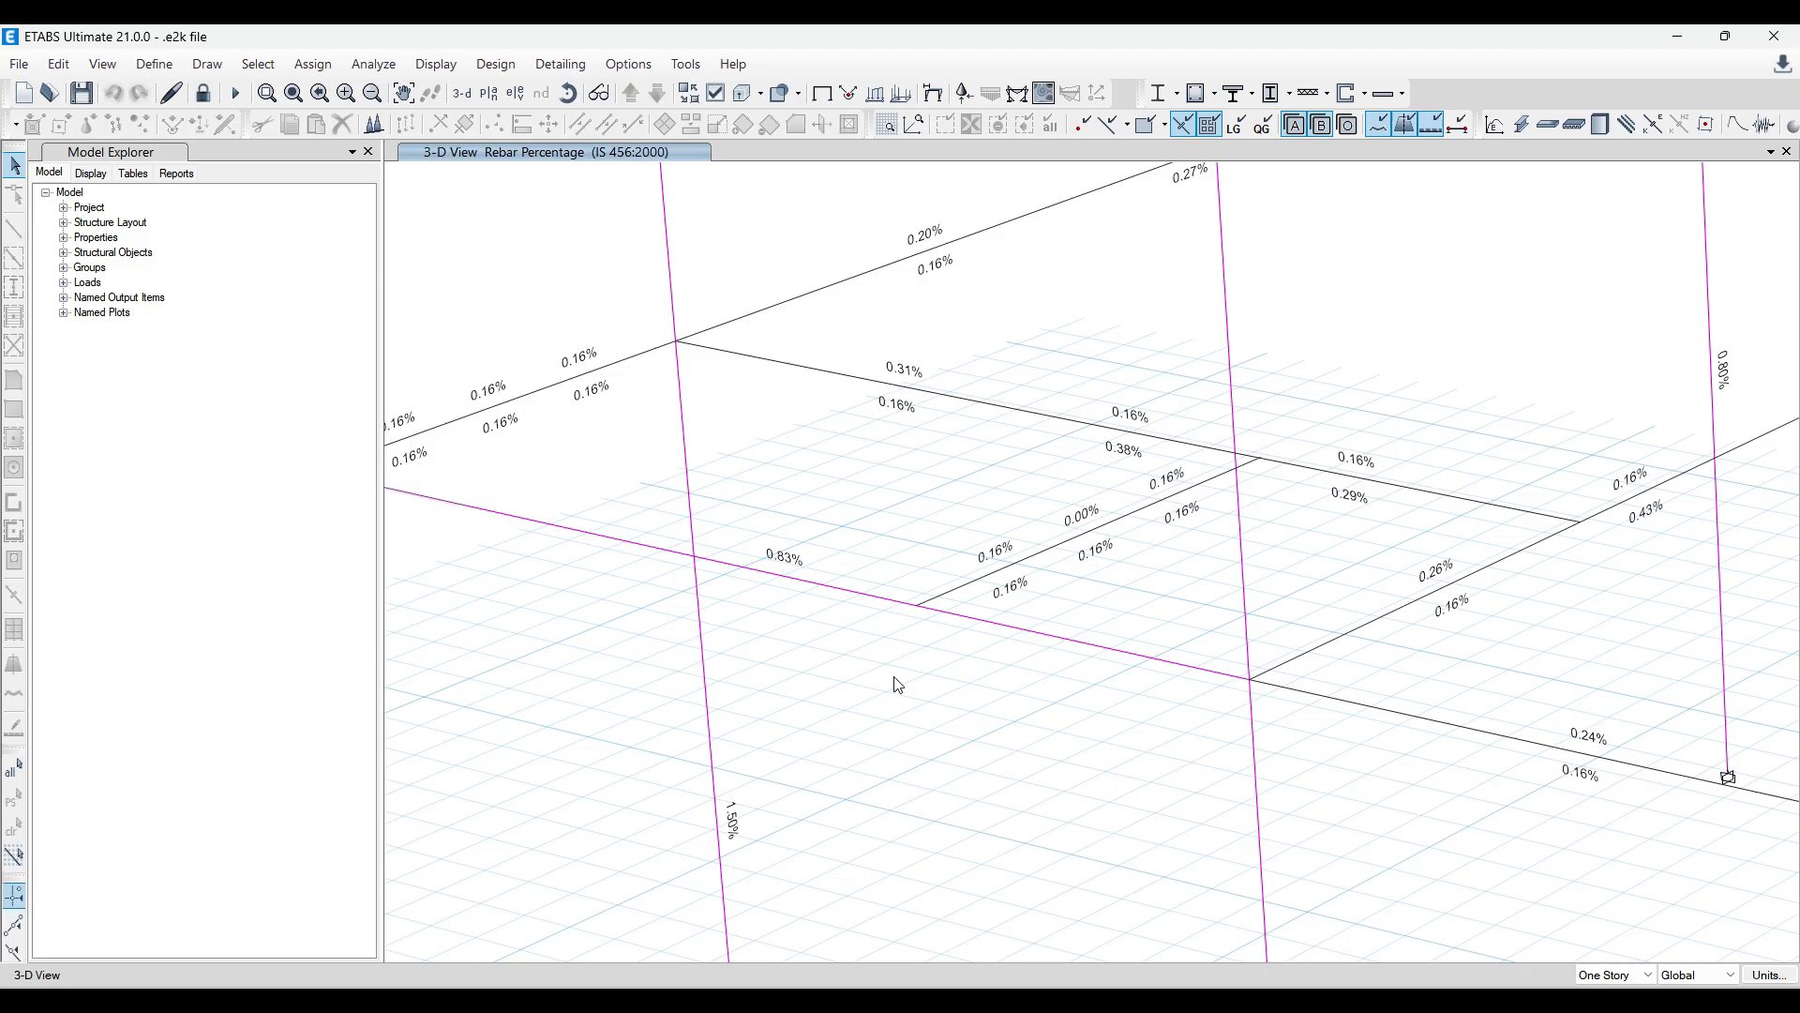
pyautogui.moveTo(855, 632); pyautogui.dragTo(1125, 615, button='middle')
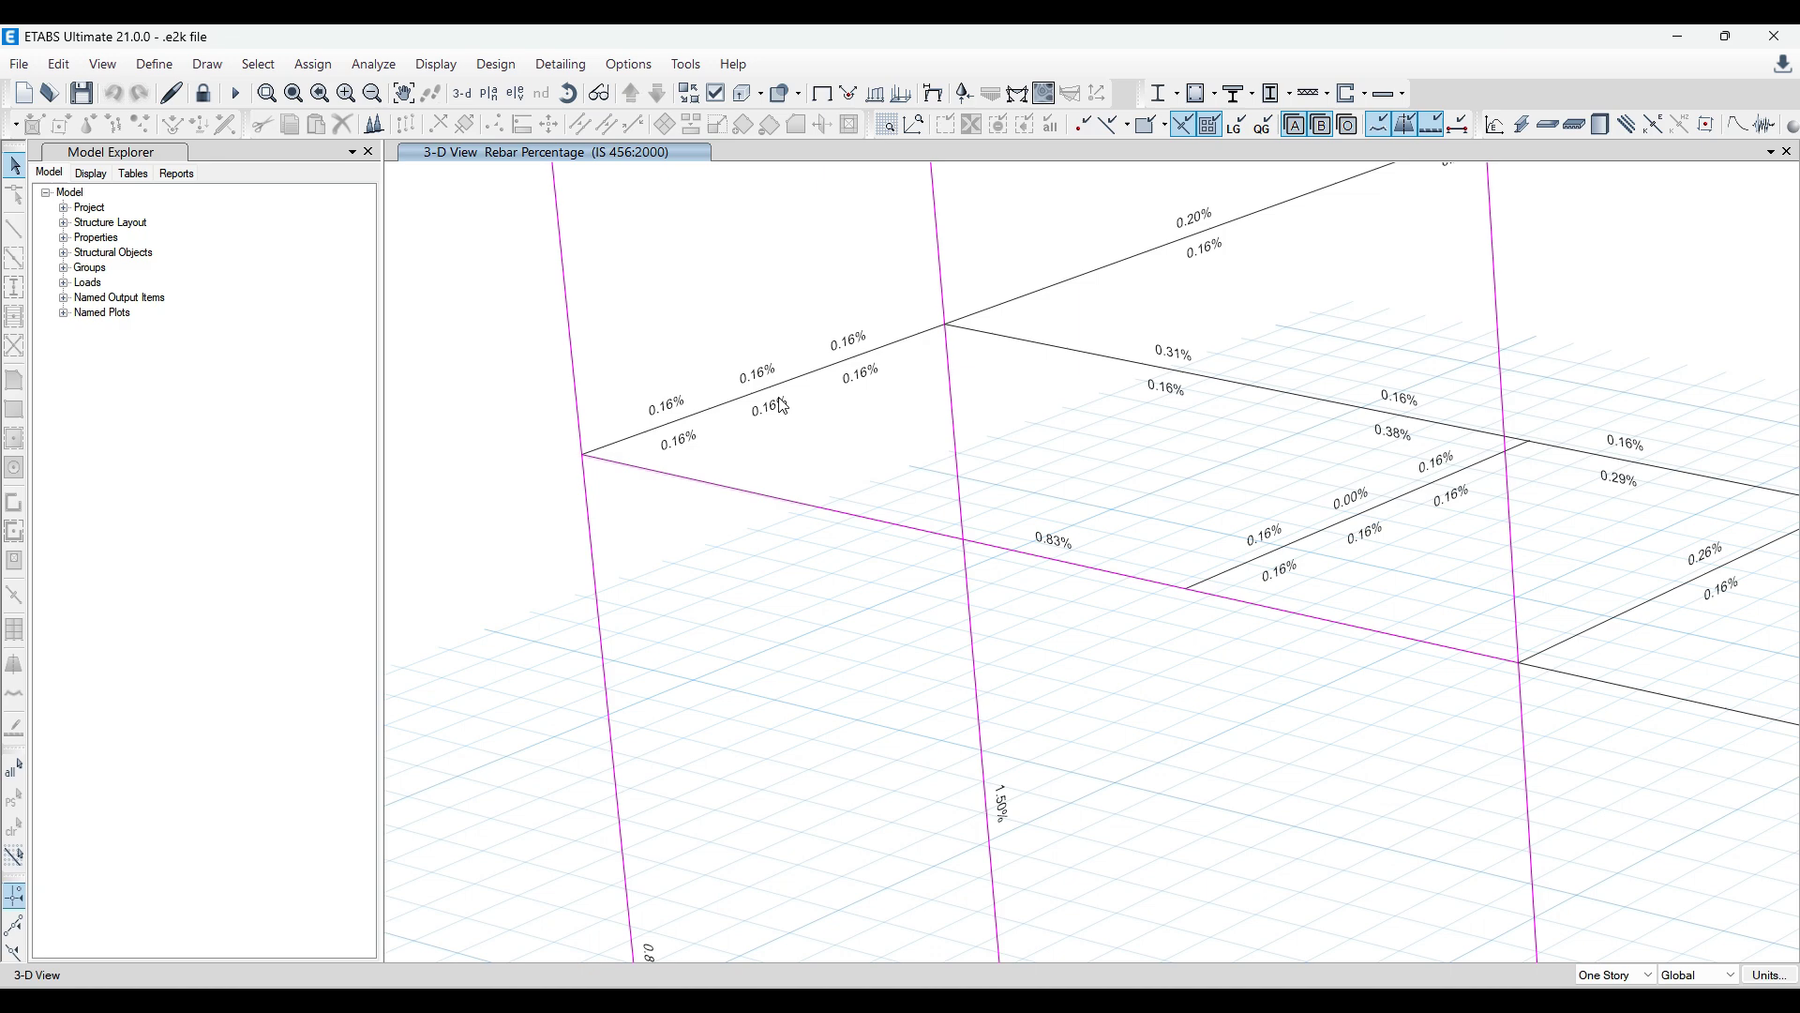
pyautogui.scroll(-3, 827, 452)
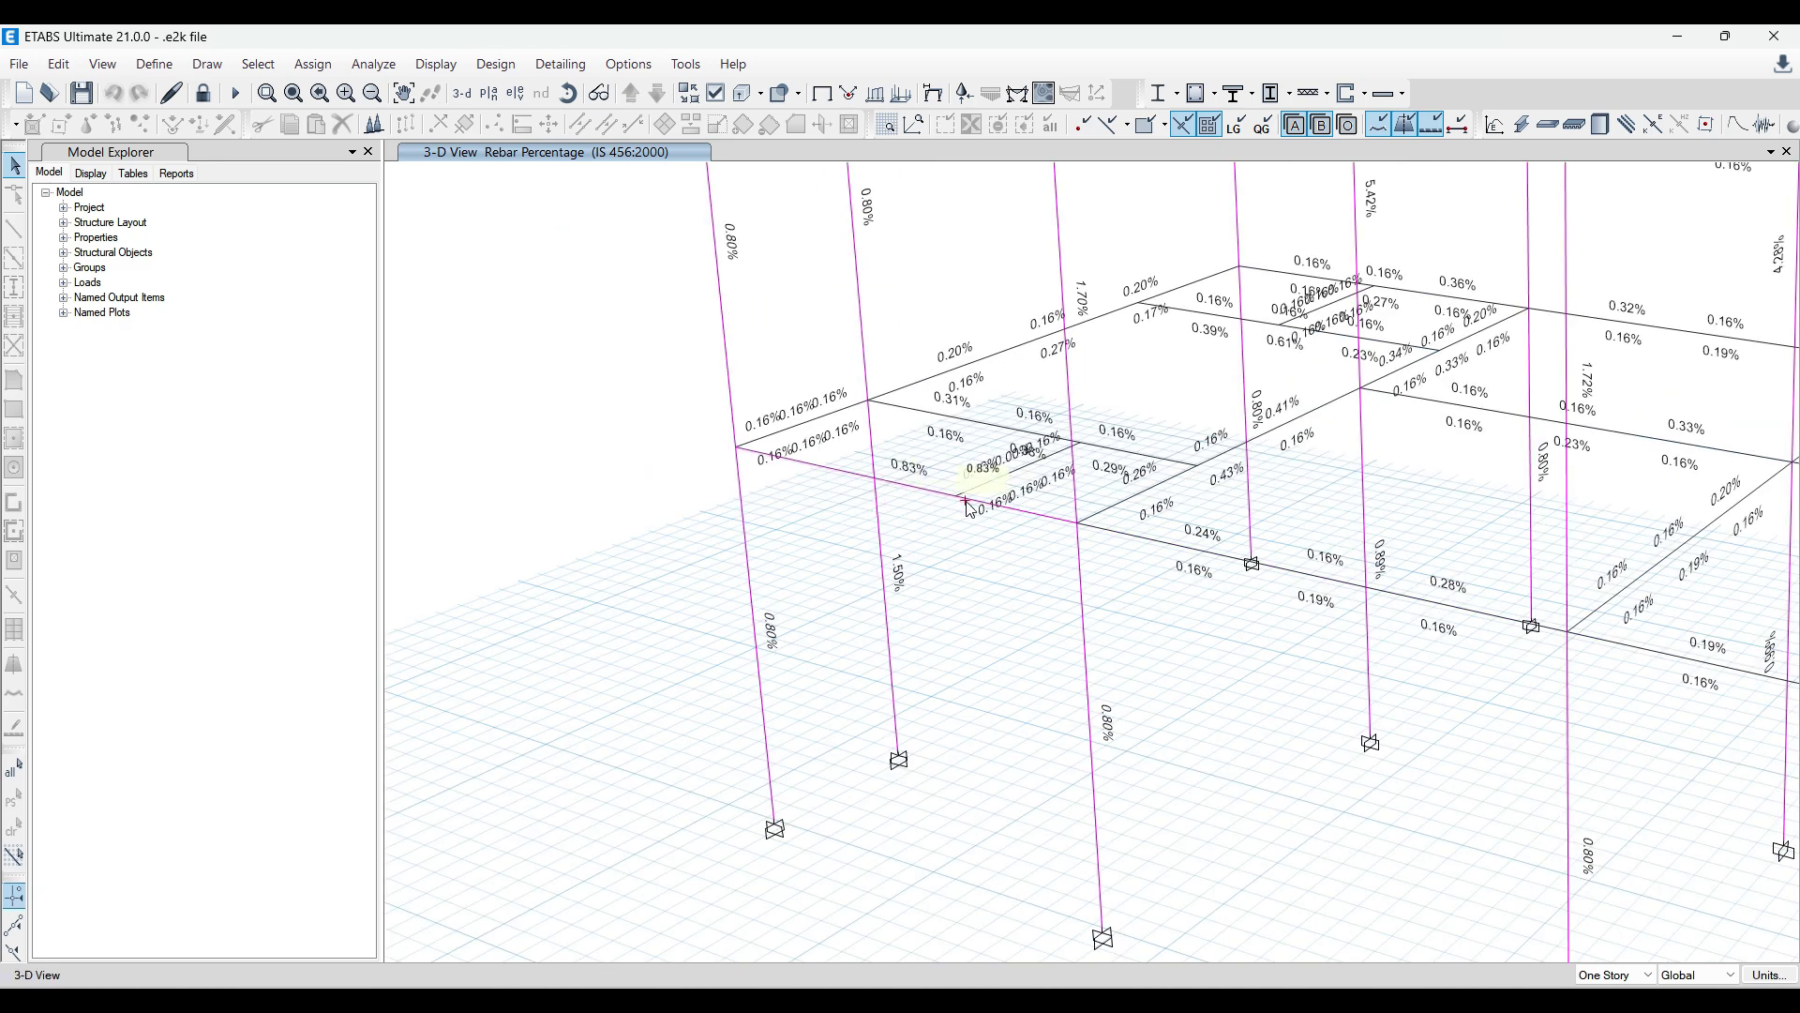
pyautogui.scroll(-3, 966, 511)
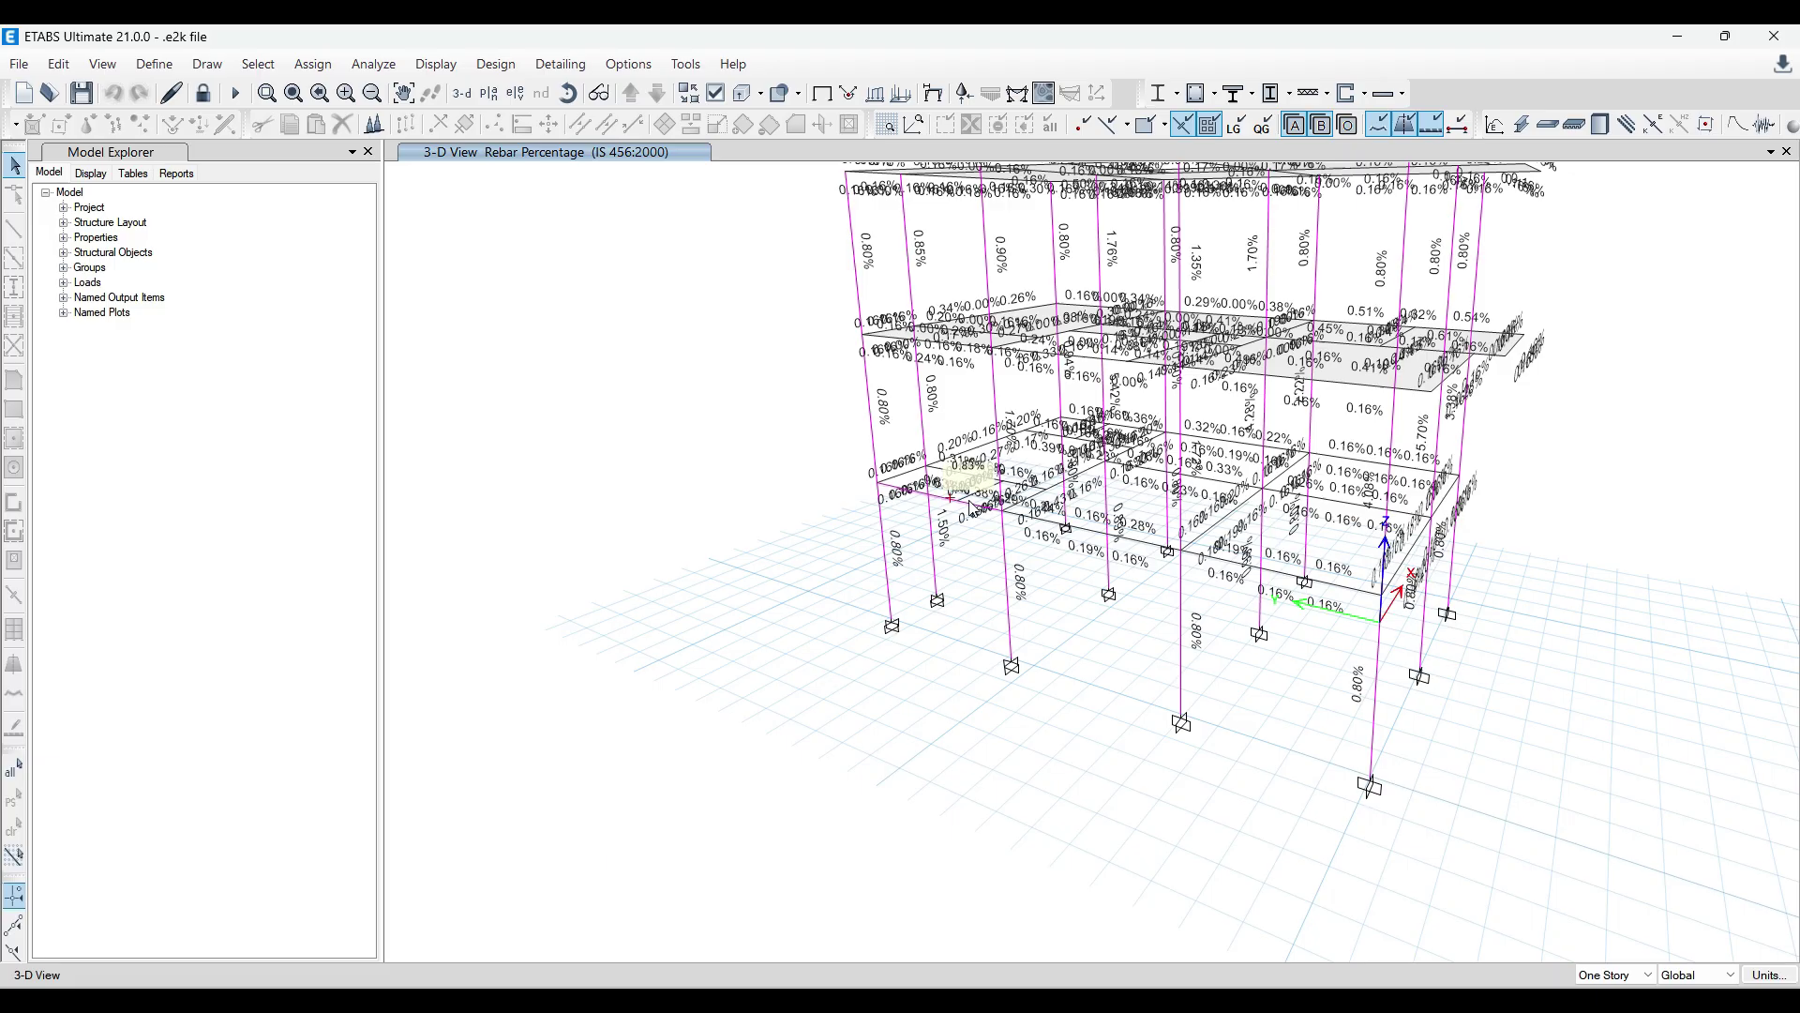
pyautogui.scroll(4, 1459, 403)
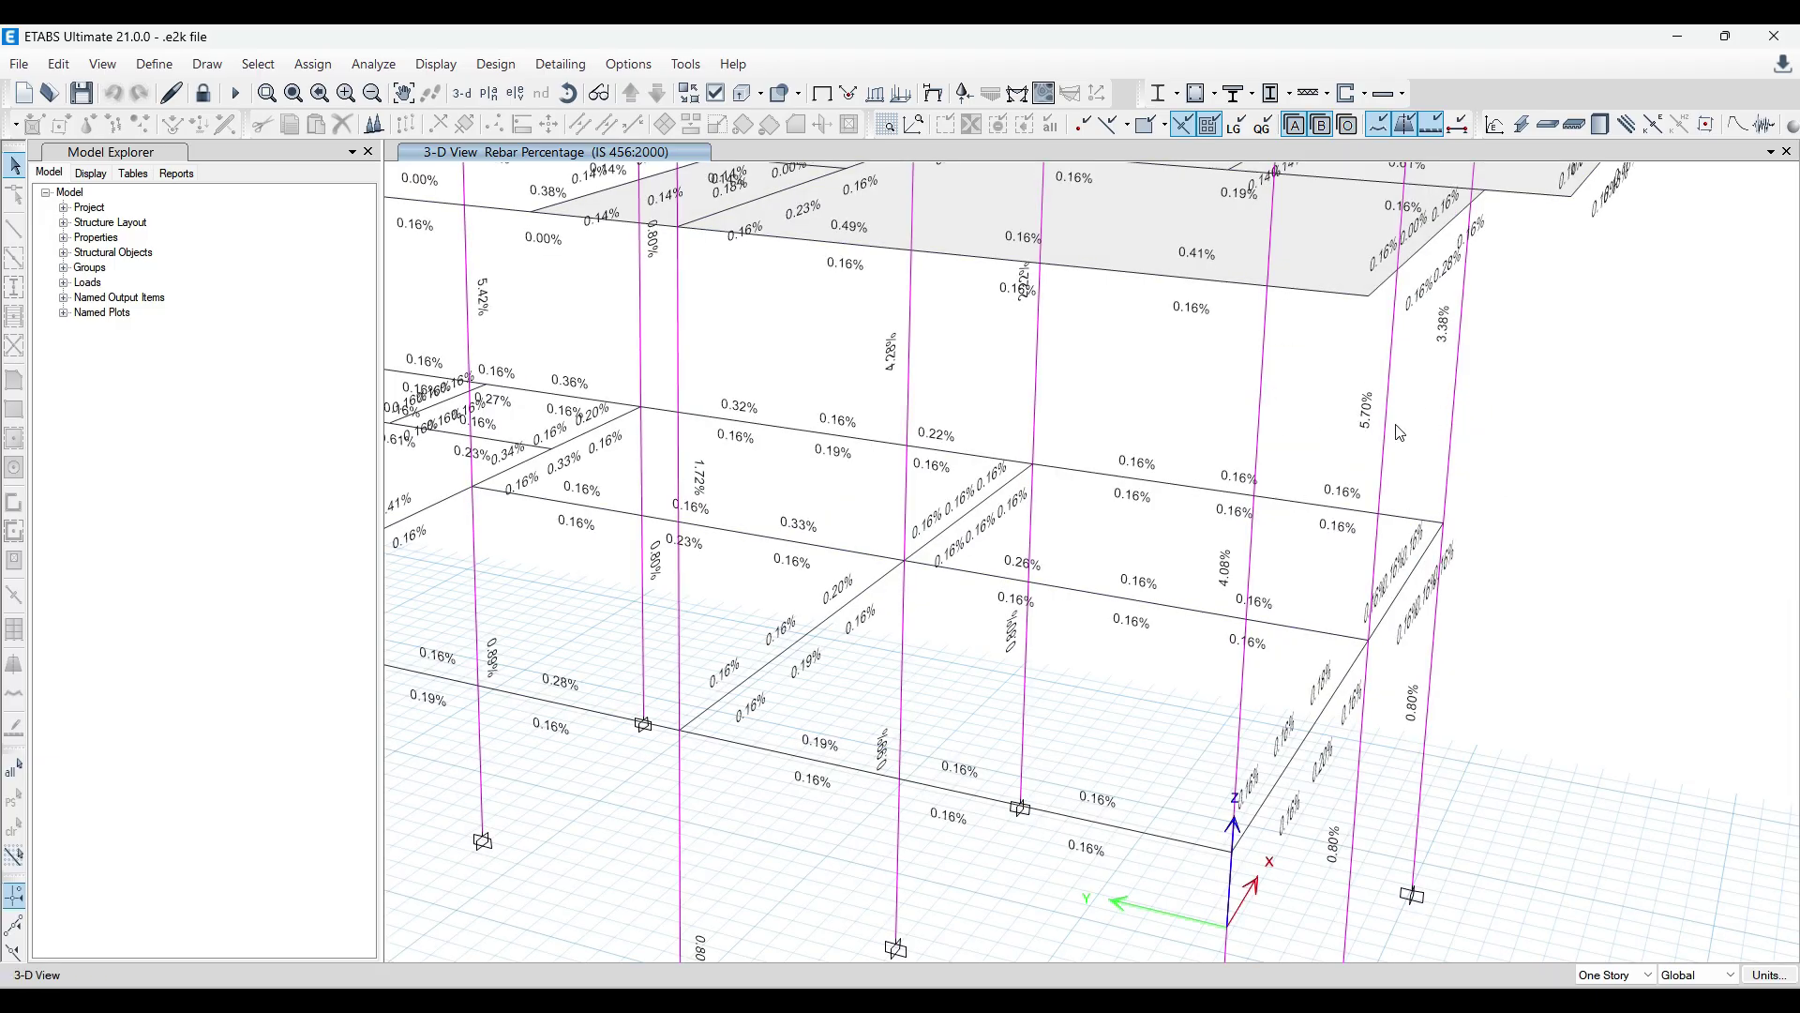
pyautogui.scroll(-3, 1291, 378)
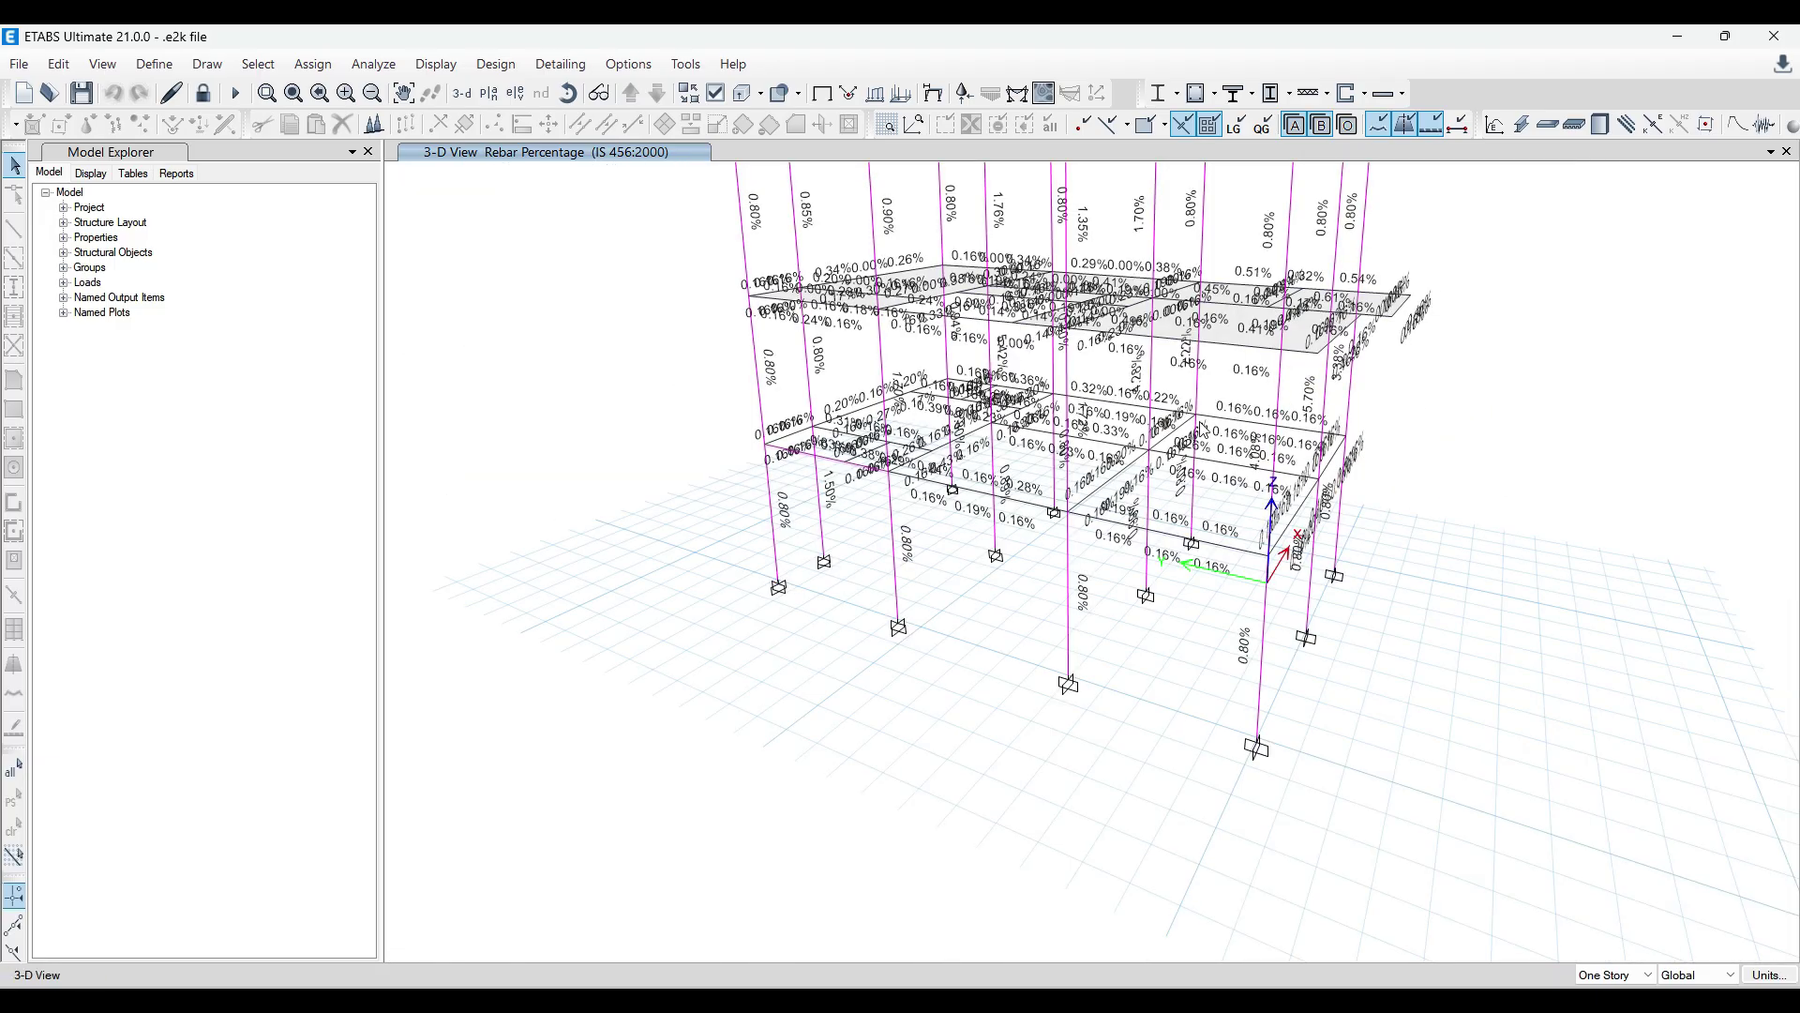
# Unlock the model, discarding analysis results, and select one lower-storey beam.
pyautogui.click(204, 93)
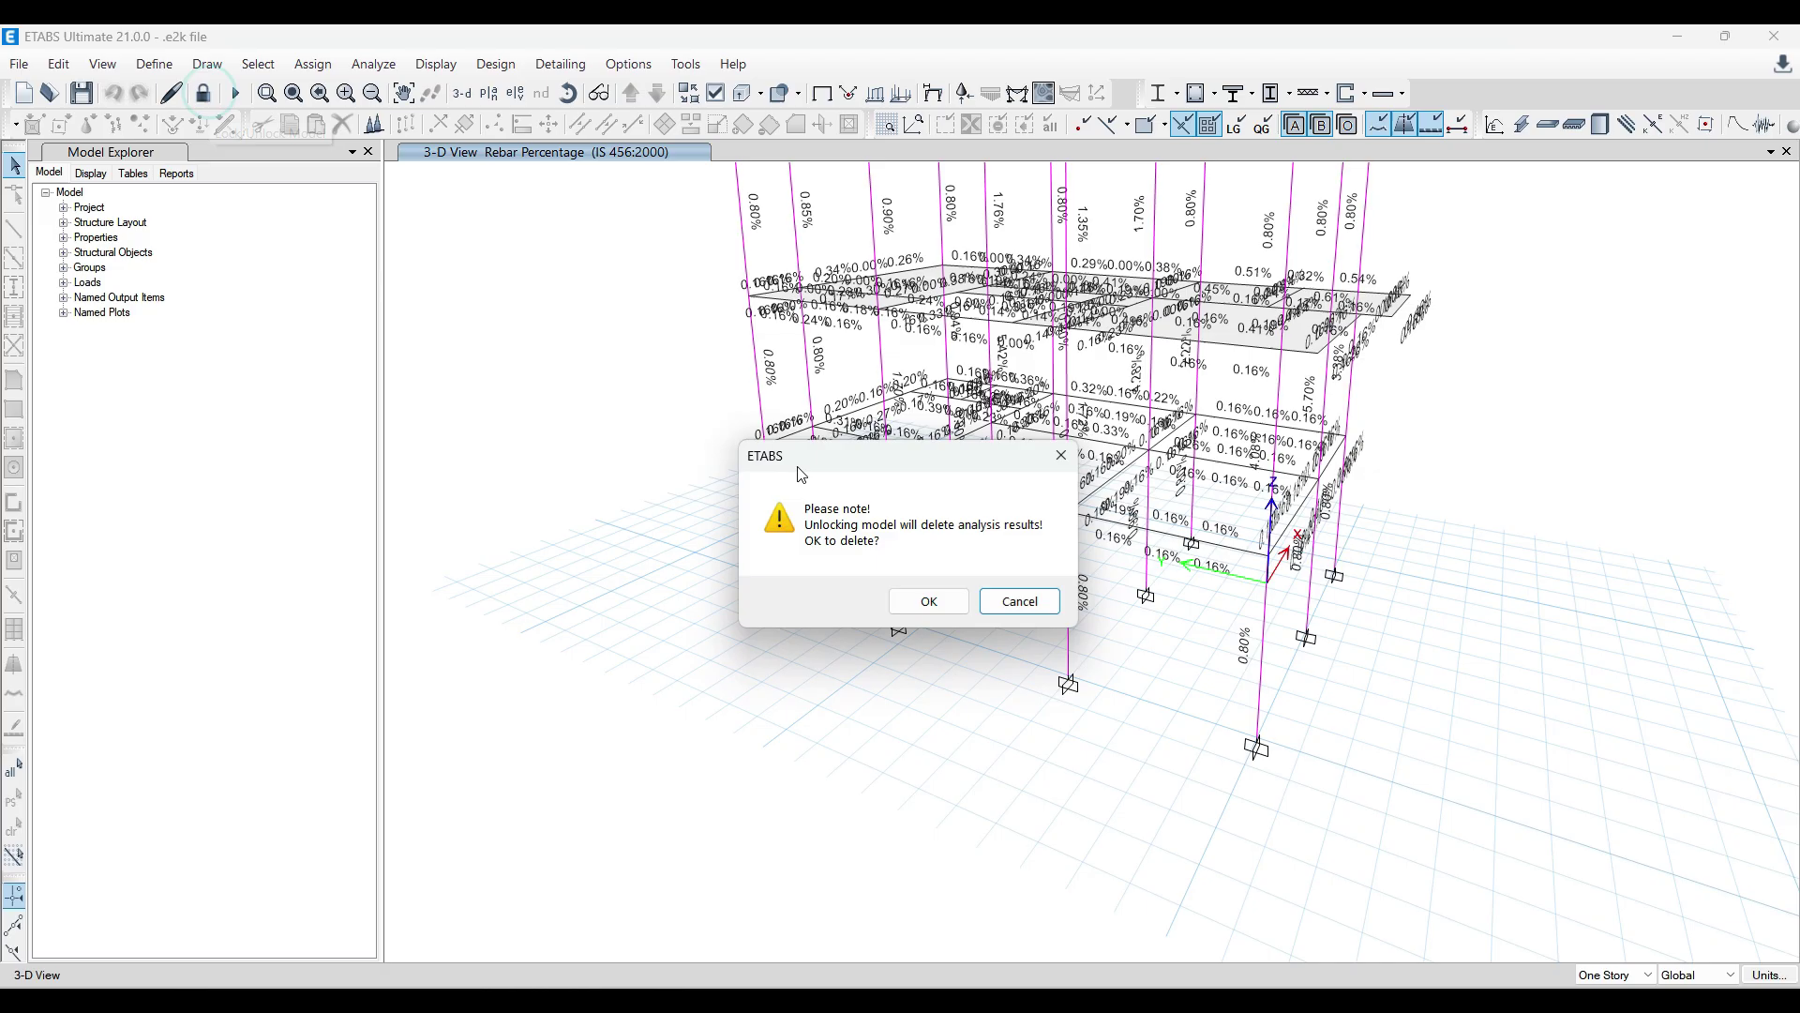
pyautogui.click(928, 601)
pyautogui.moveTo(934, 563); pyautogui.dragTo(894, 466, button='middle')
pyautogui.scroll(3, 894, 466)
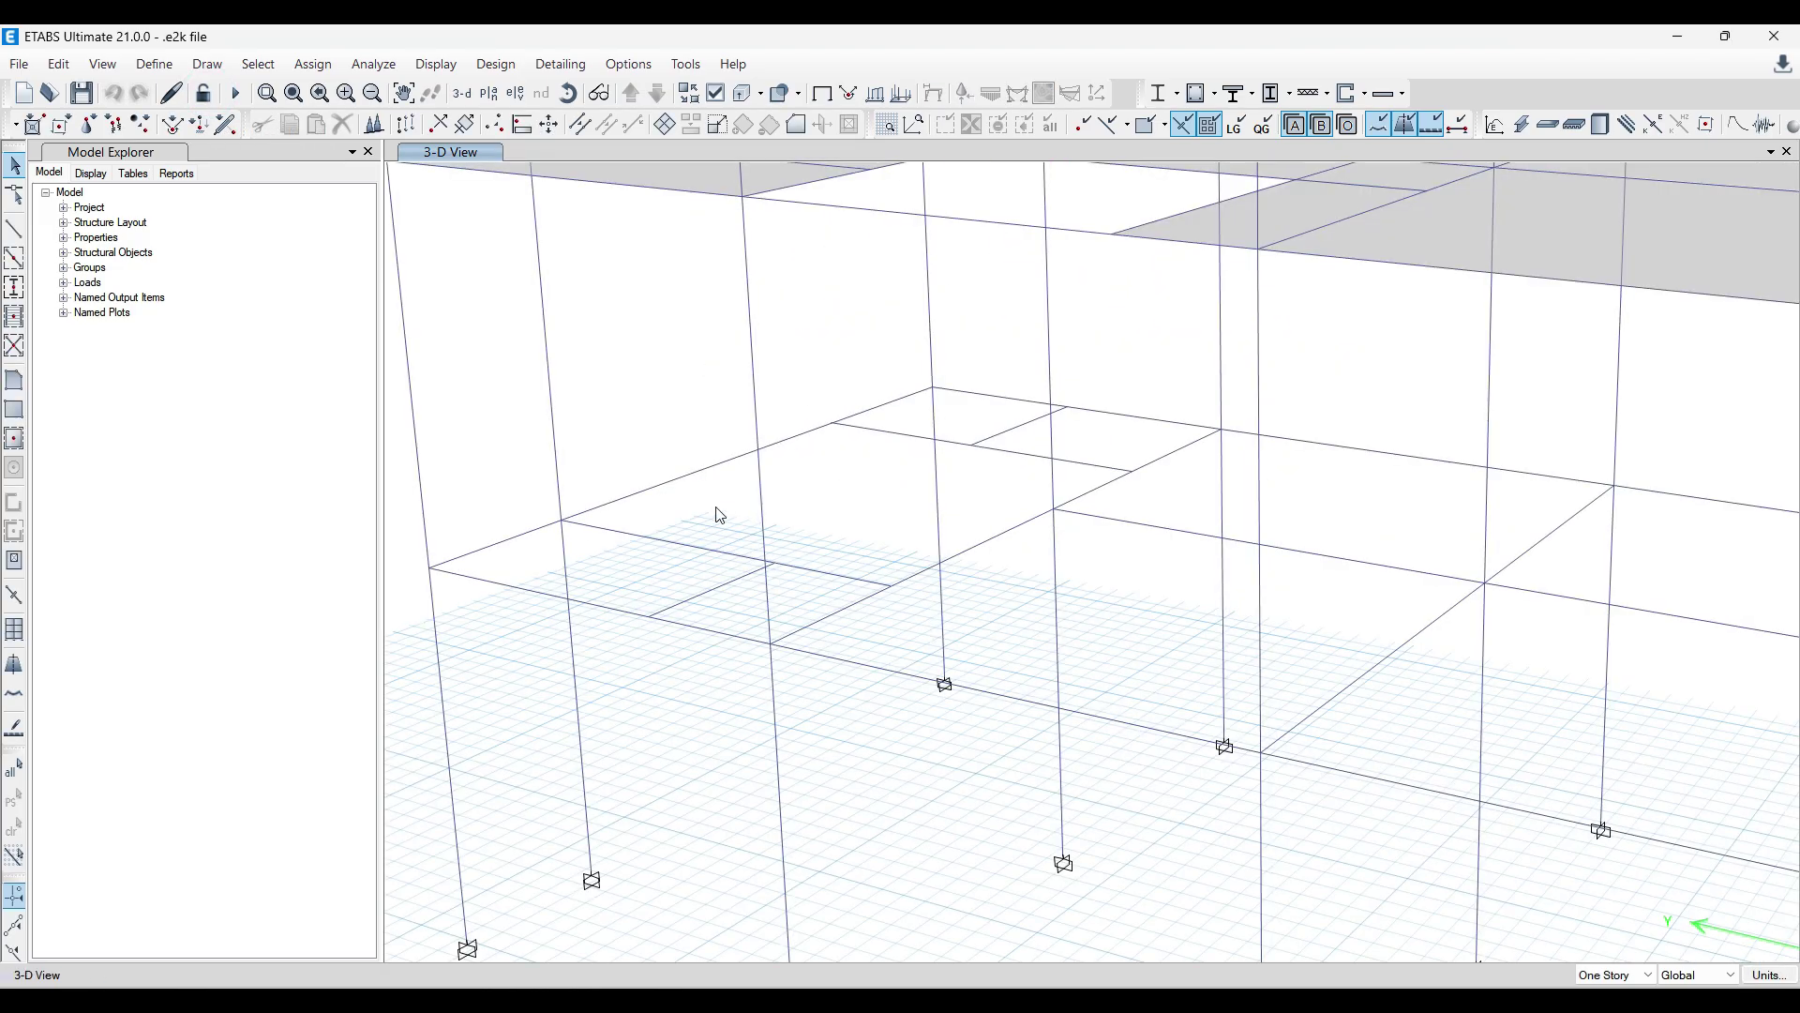
pyautogui.click(602, 614)
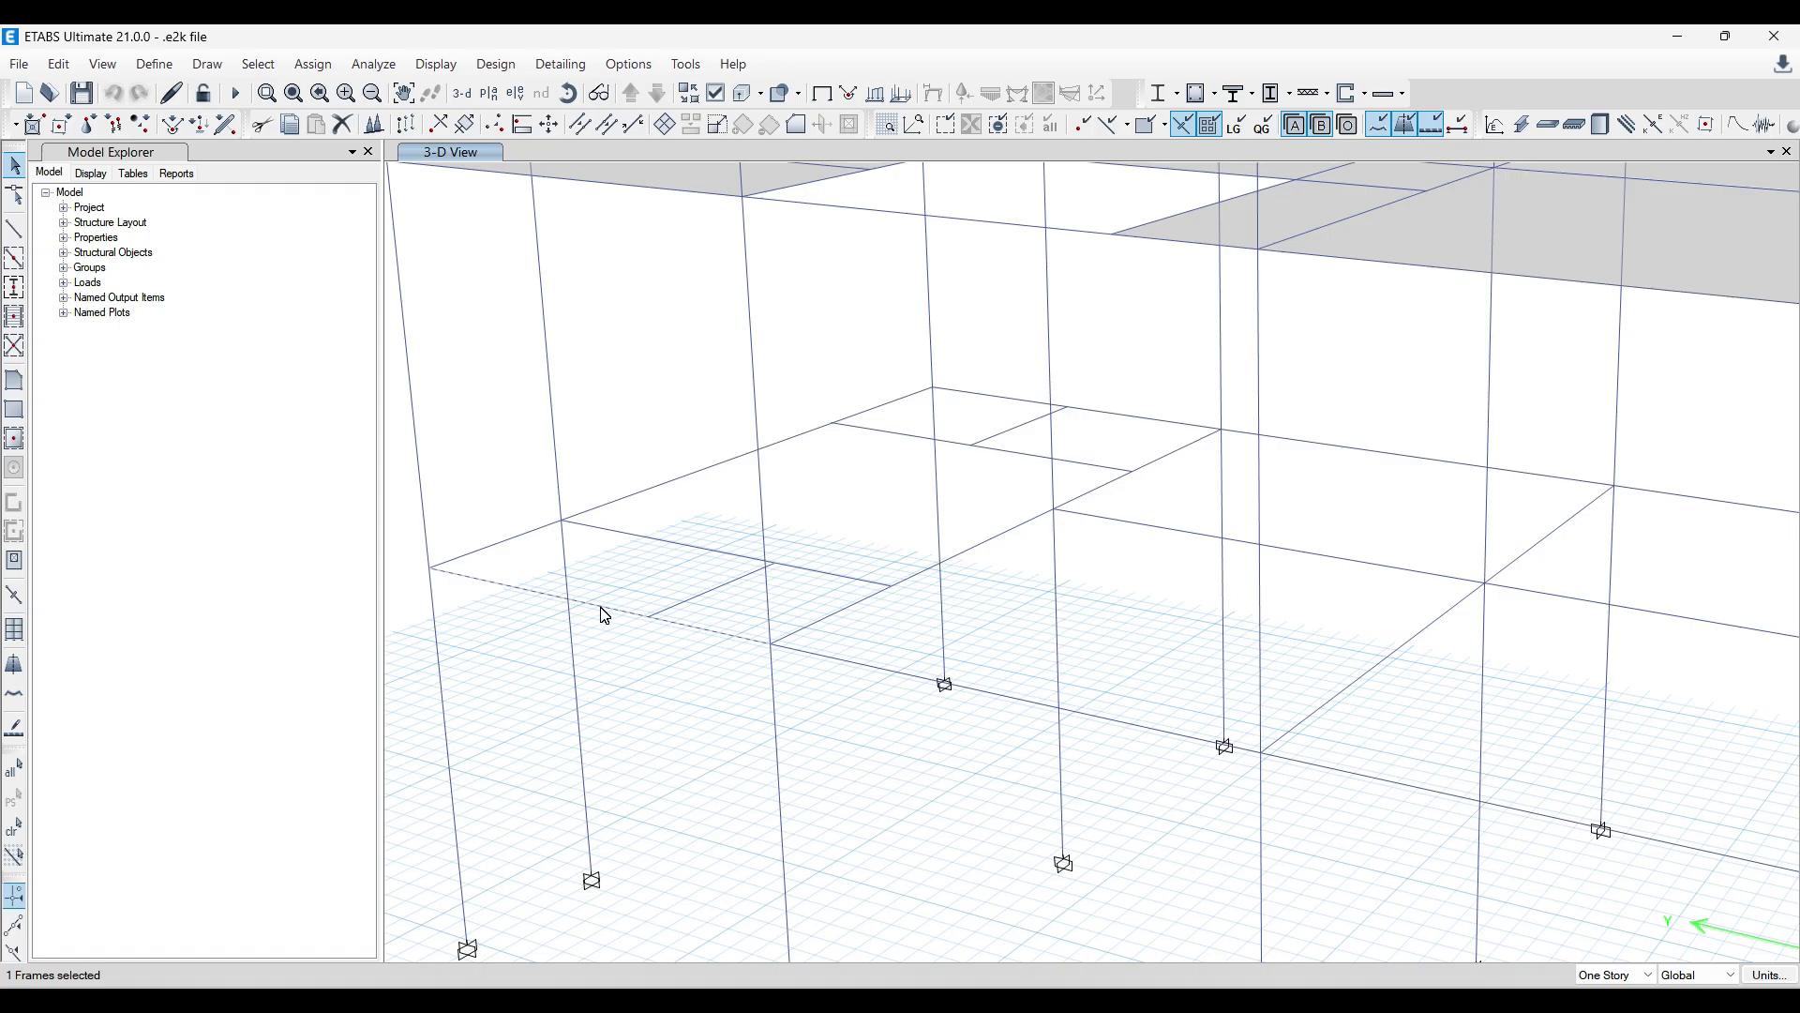
# Assign the frame section PB-2 9" x 15" to the selected beam.
pyautogui.click(330, 71)
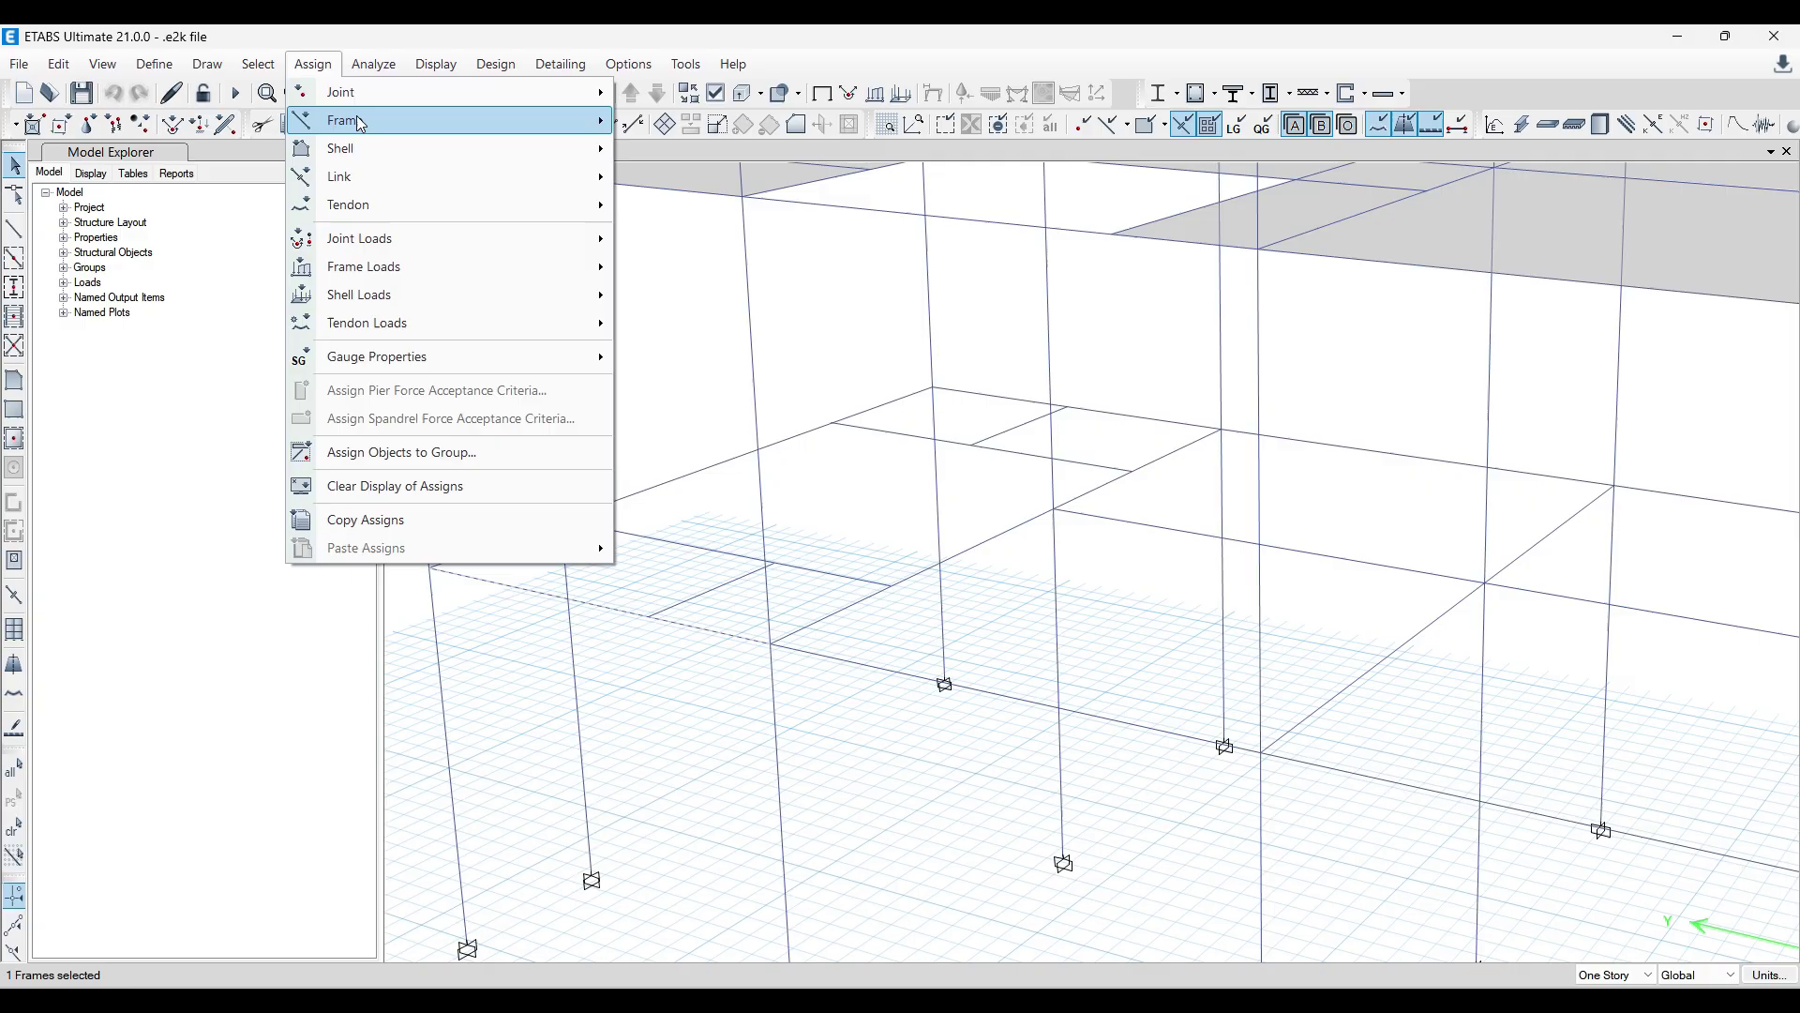
pyautogui.moveTo(366, 123)
pyautogui.click(715, 123)
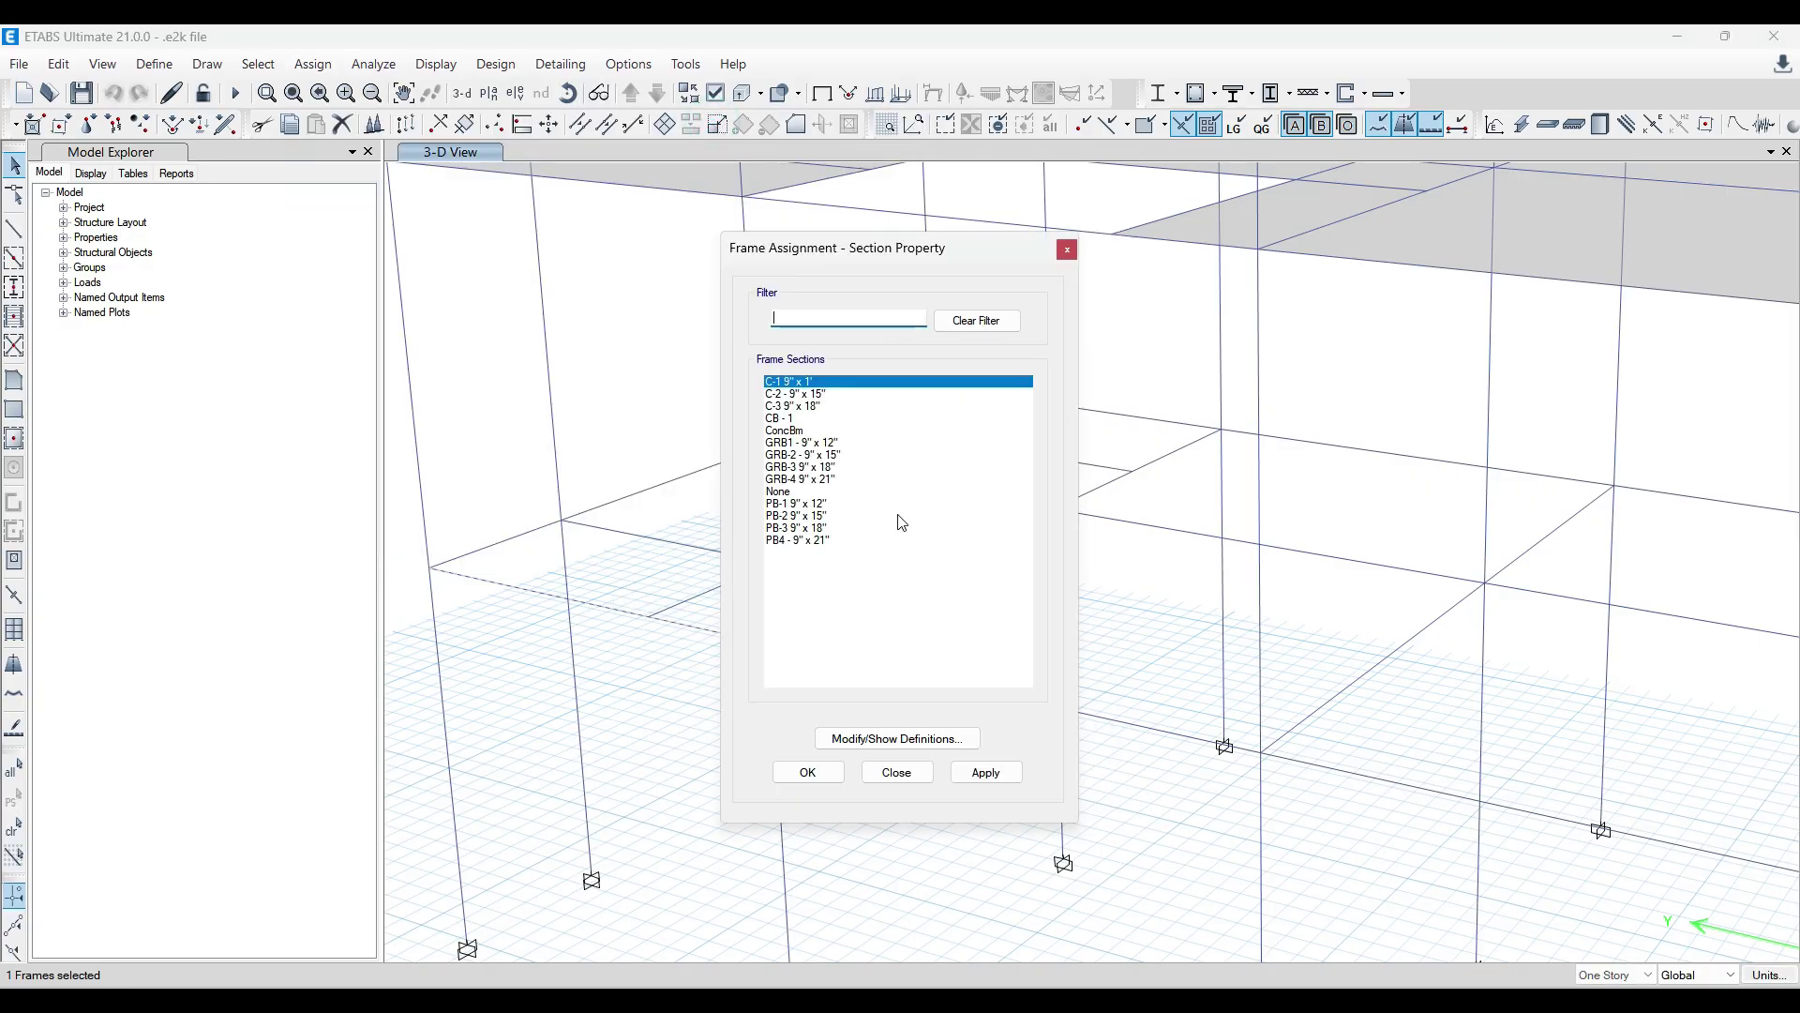
pyautogui.click(824, 516)
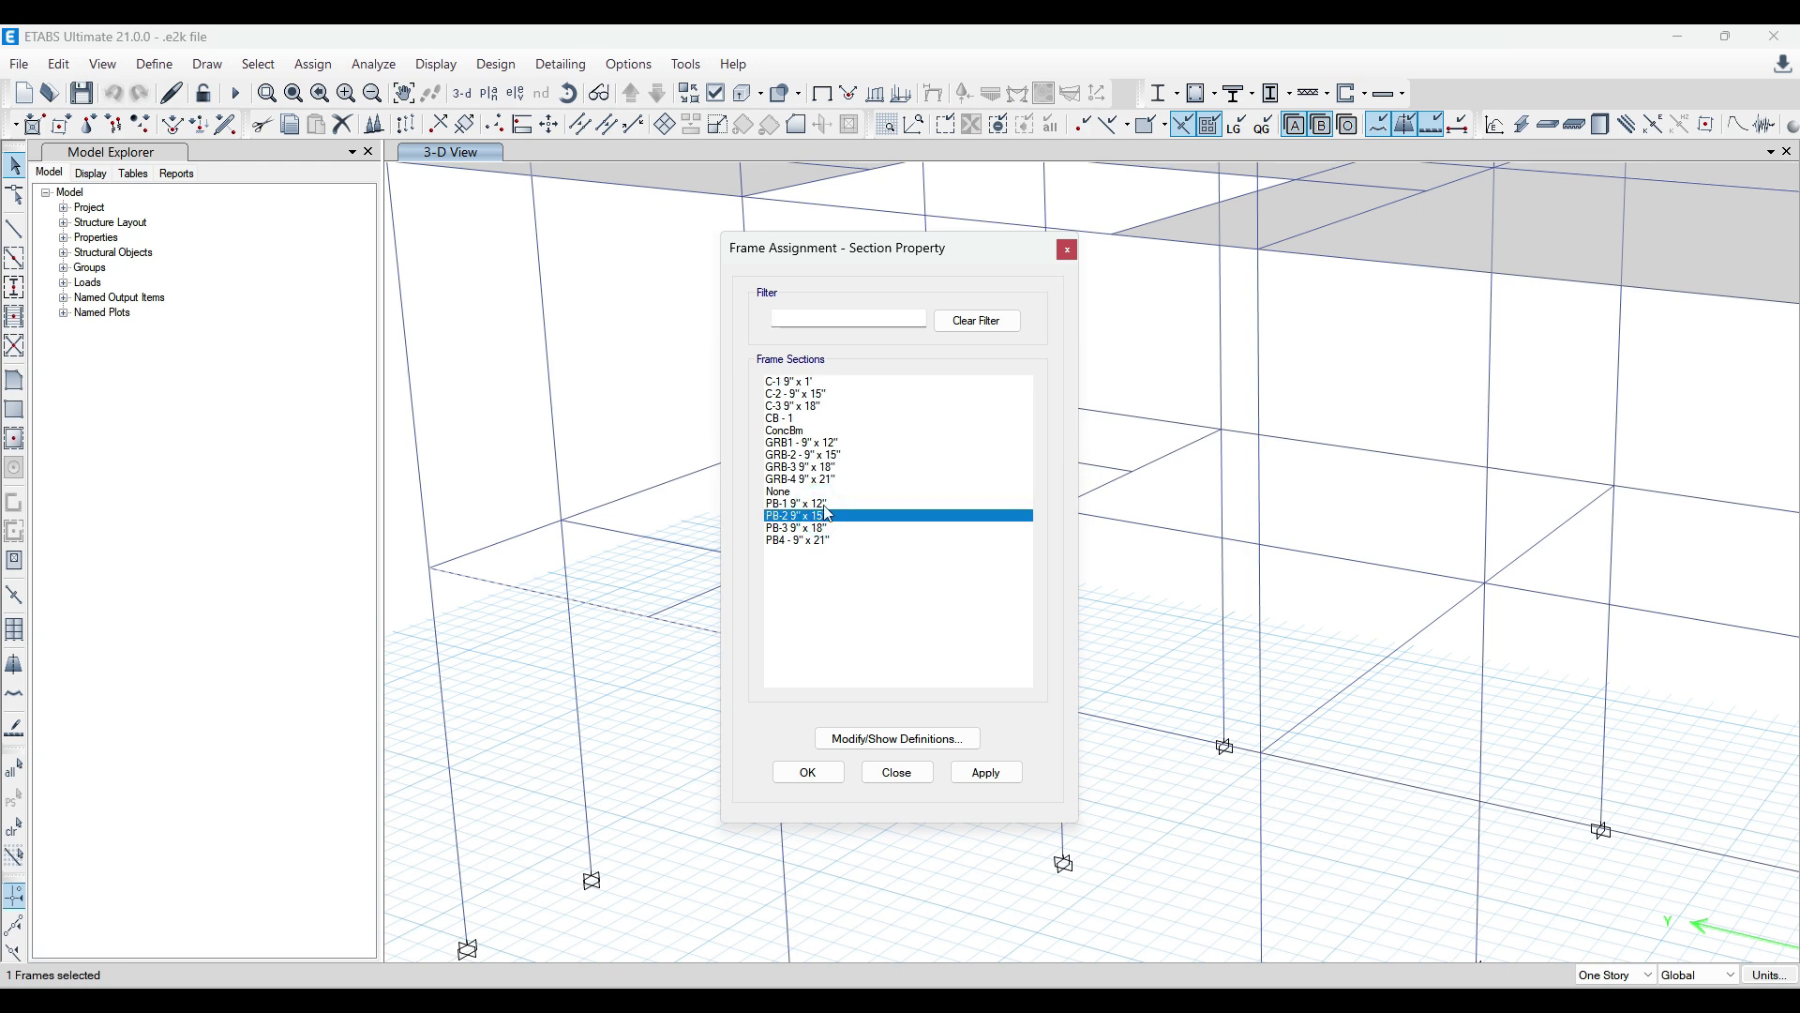
pyautogui.click(987, 772)
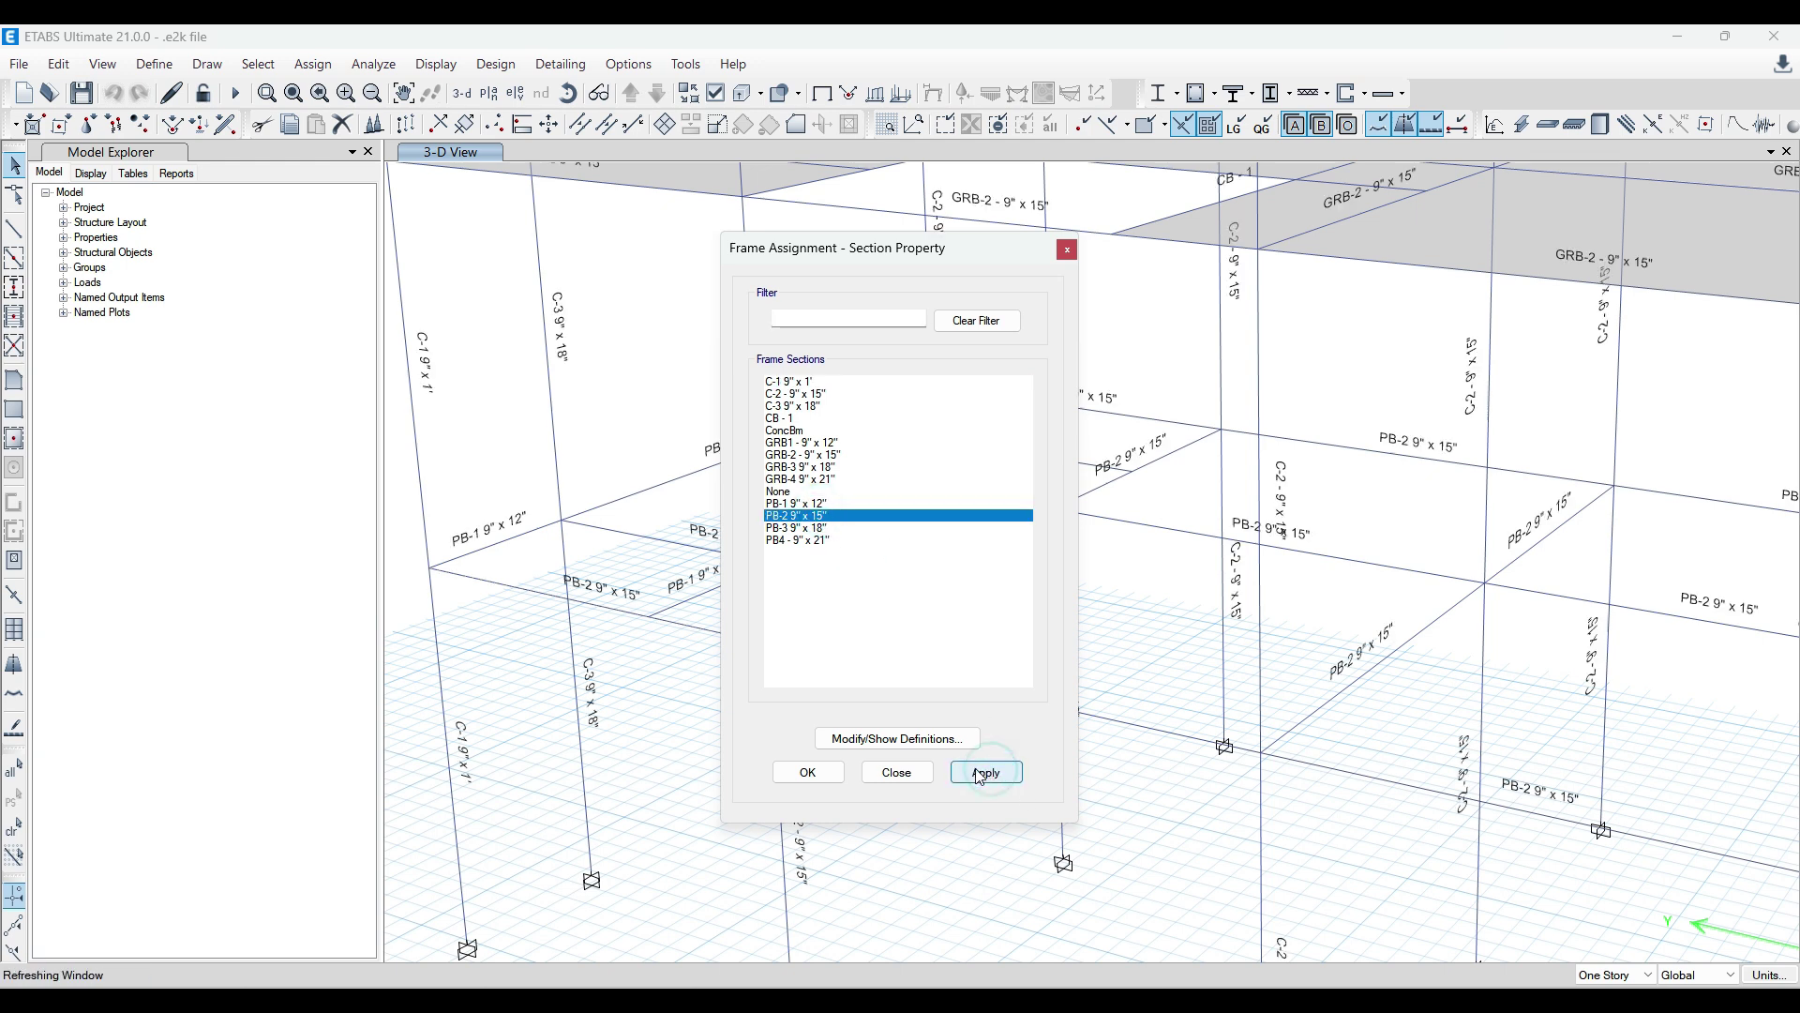
pyautogui.click(823, 784)
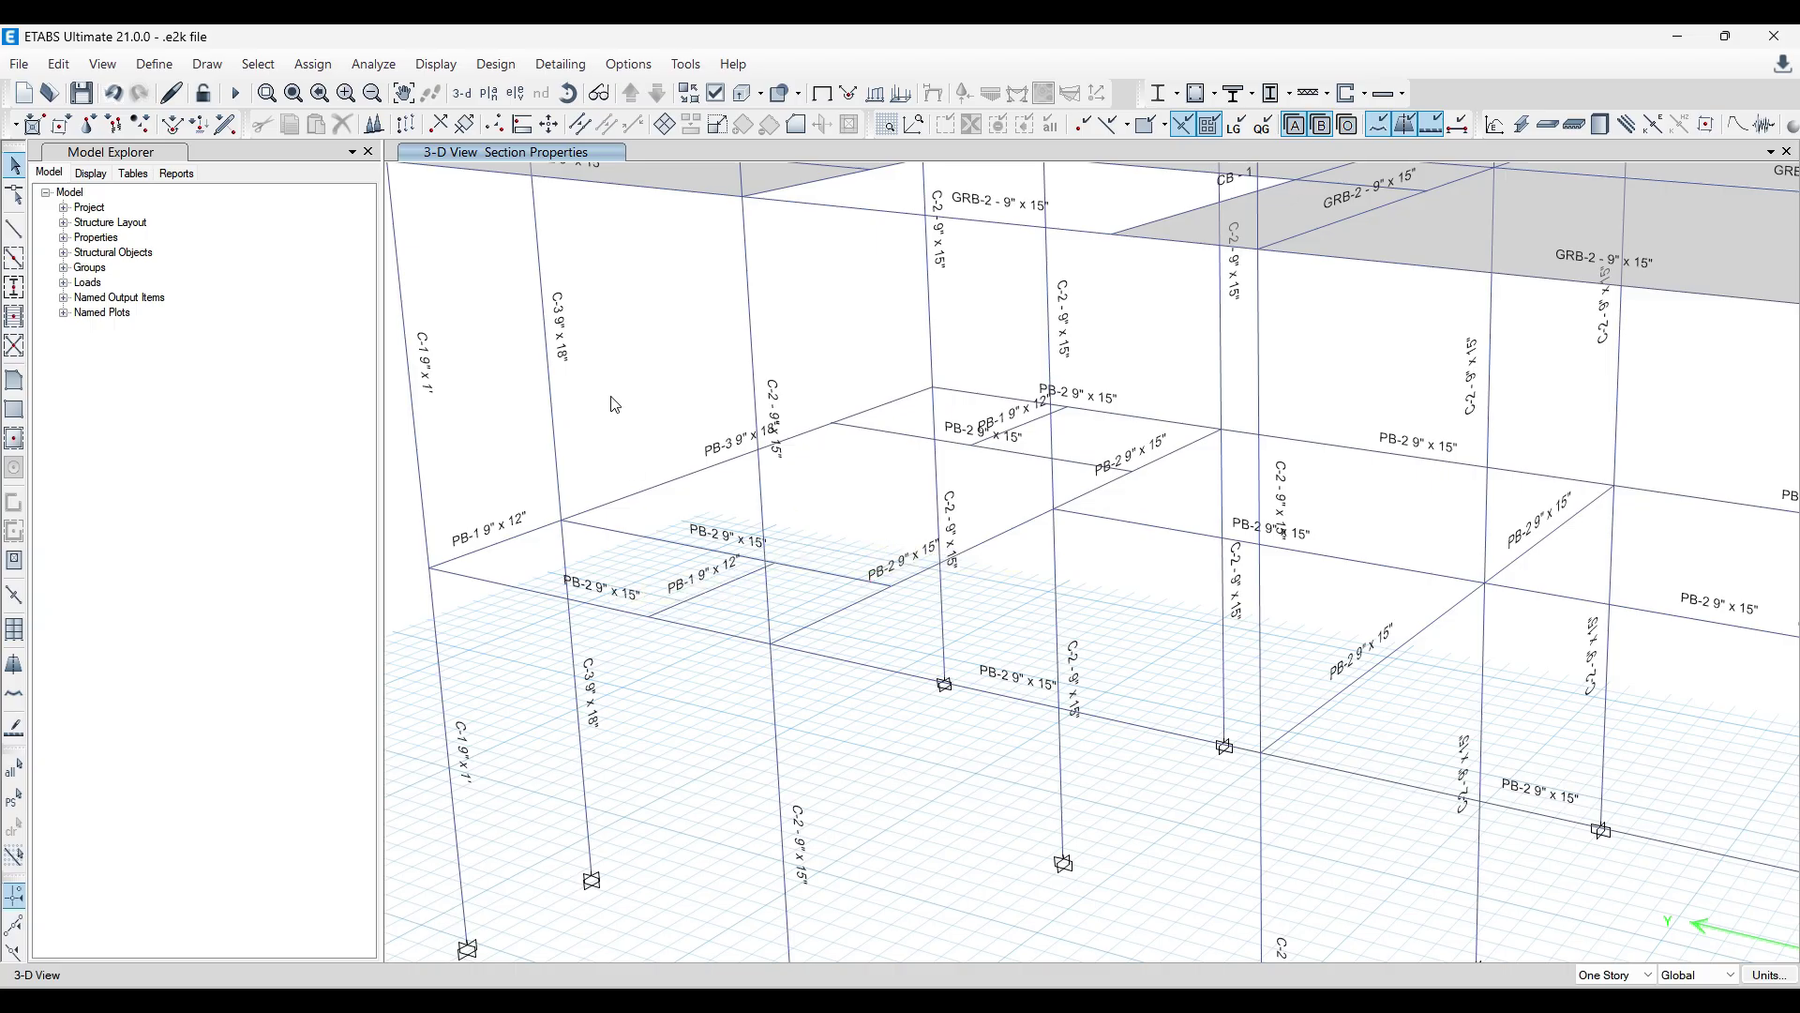
# Switch to the PLITH story plan view and recentre it.
pyautogui.moveTo(714, 429); pyautogui.dragTo(839, 427, button='middle')
pyautogui.scroll(-5, 764, 436)
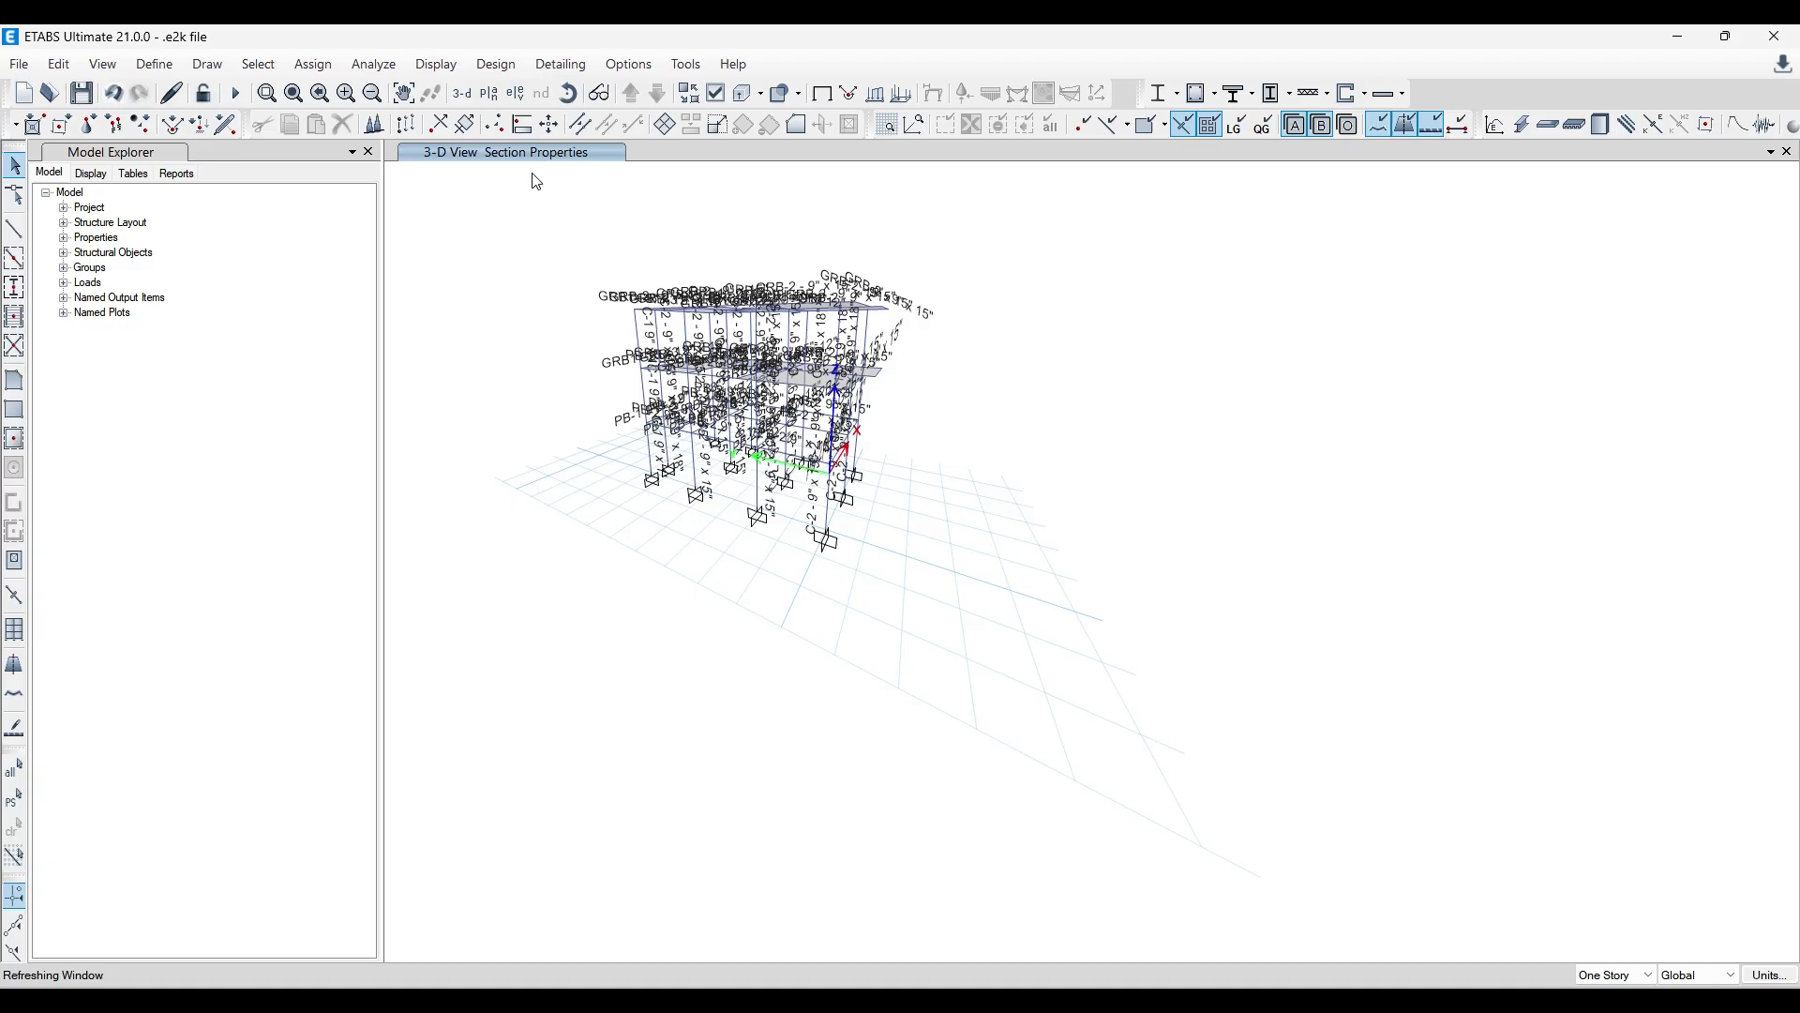
pyautogui.click(488, 92)
pyautogui.click(817, 469)
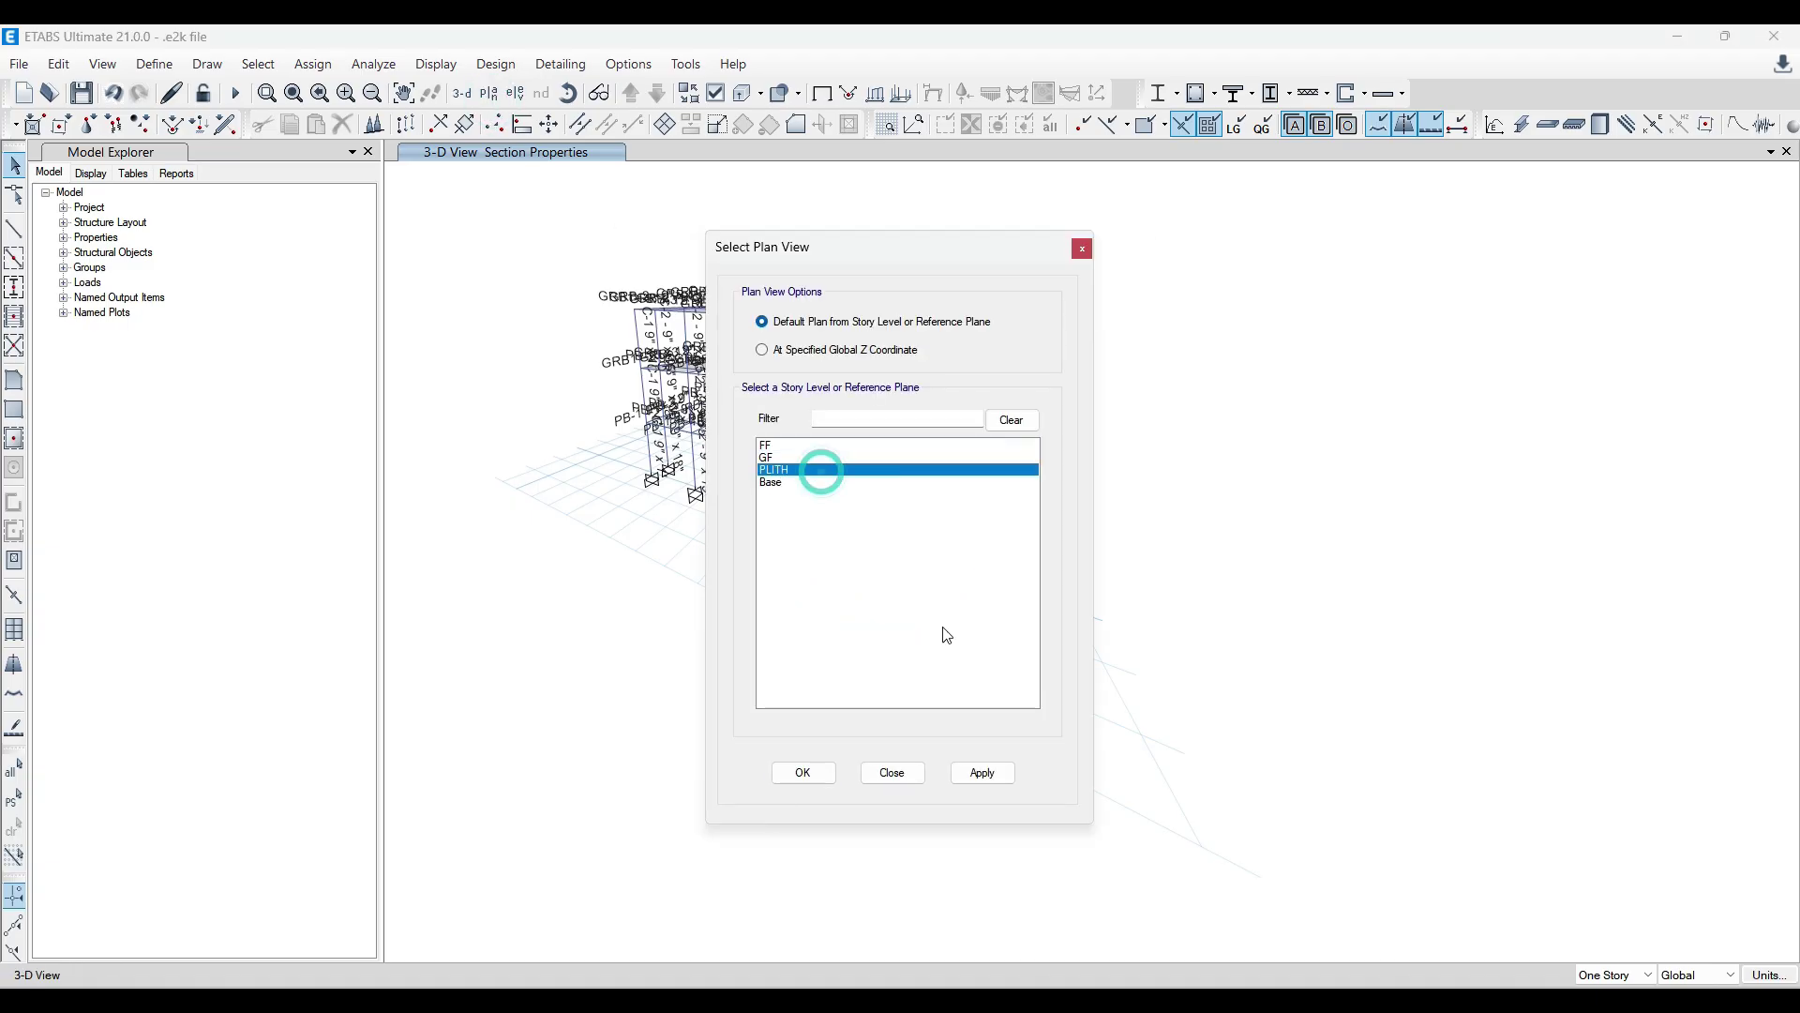
pyautogui.click(982, 772)
pyautogui.click(809, 772)
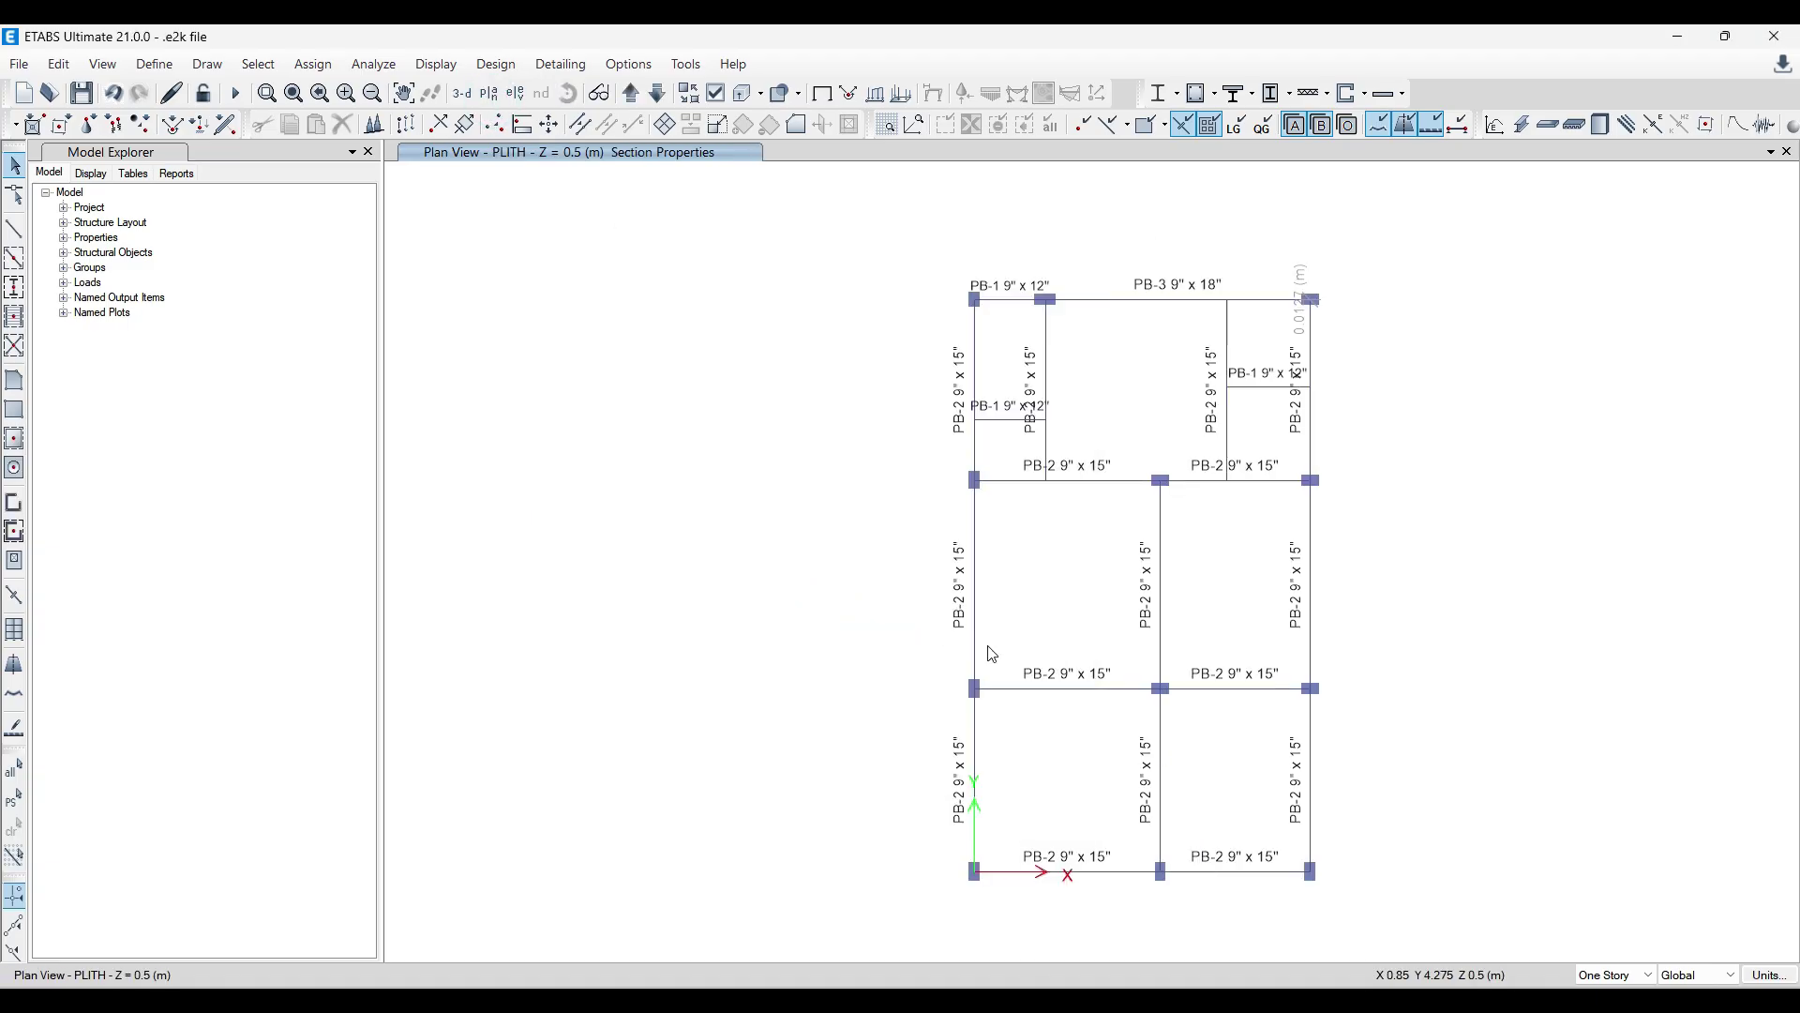
pyautogui.moveTo(823, 511); pyautogui.dragTo(630, 480, button='middle')
# Move up to the GF plan and check the loads on a slab and the GRB-2 and GRB-3 beams.
pyautogui.click(630, 94)
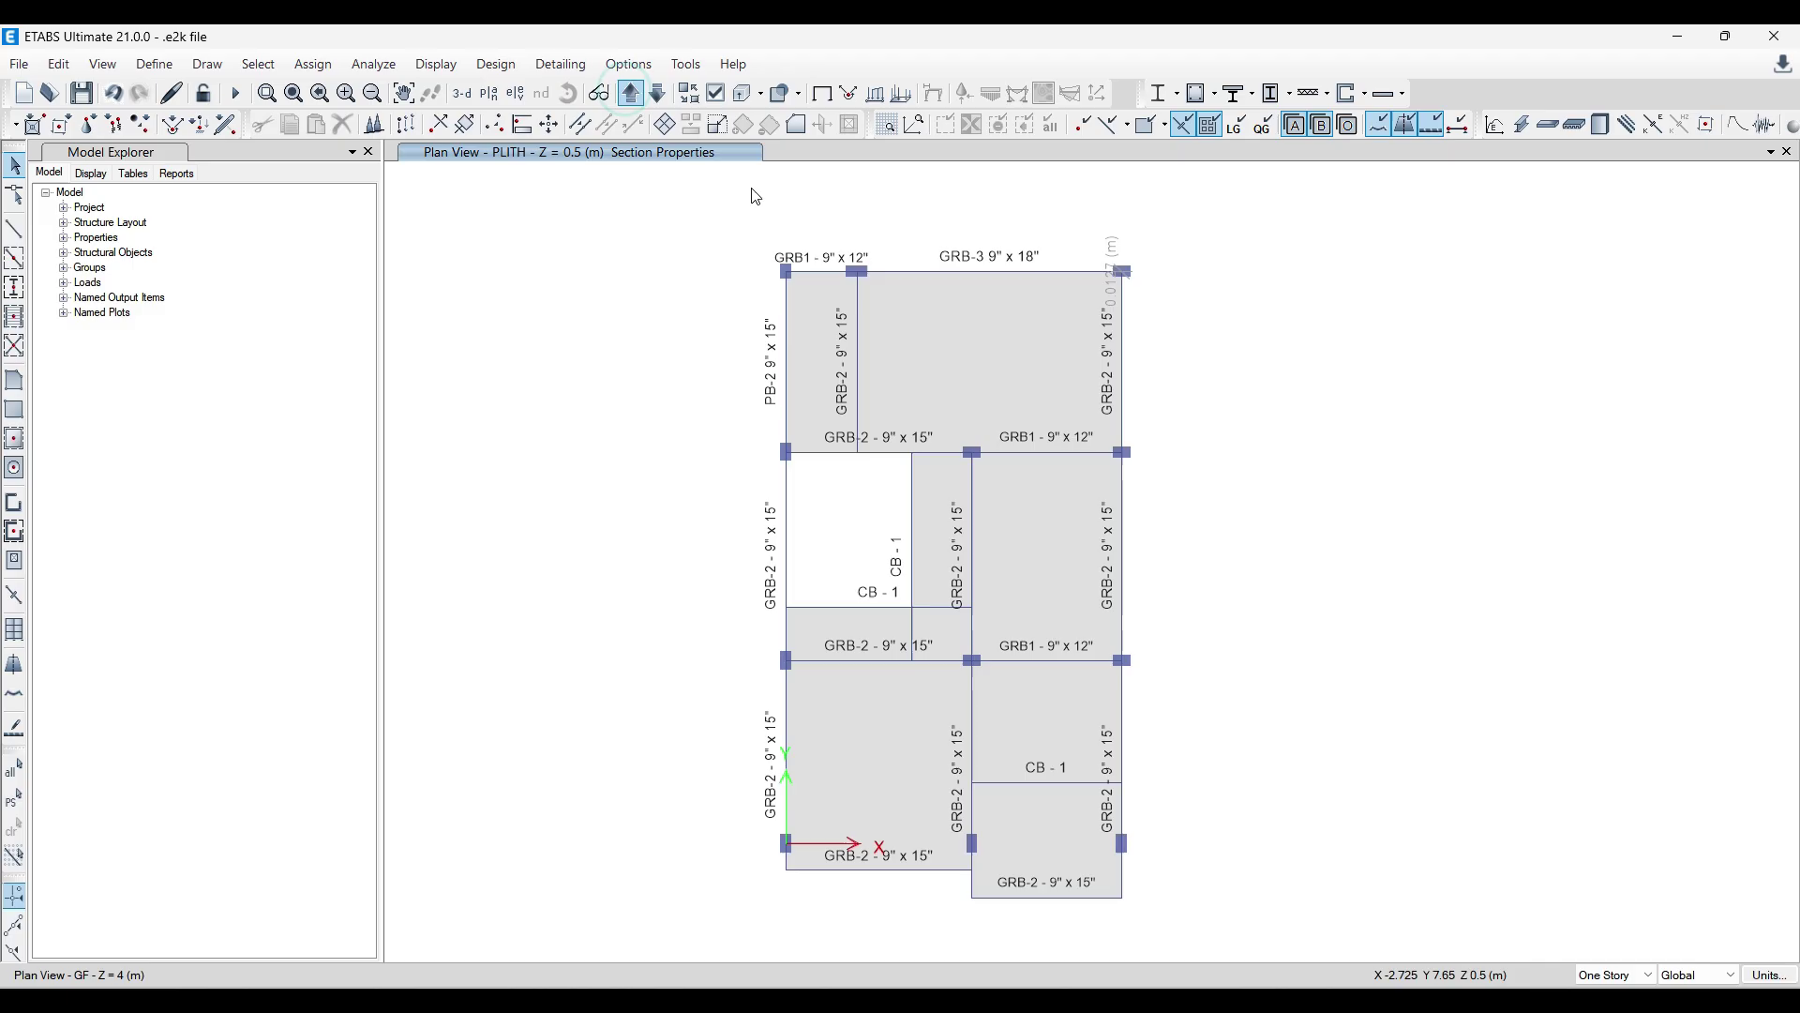
pyautogui.rightClick(1080, 550)
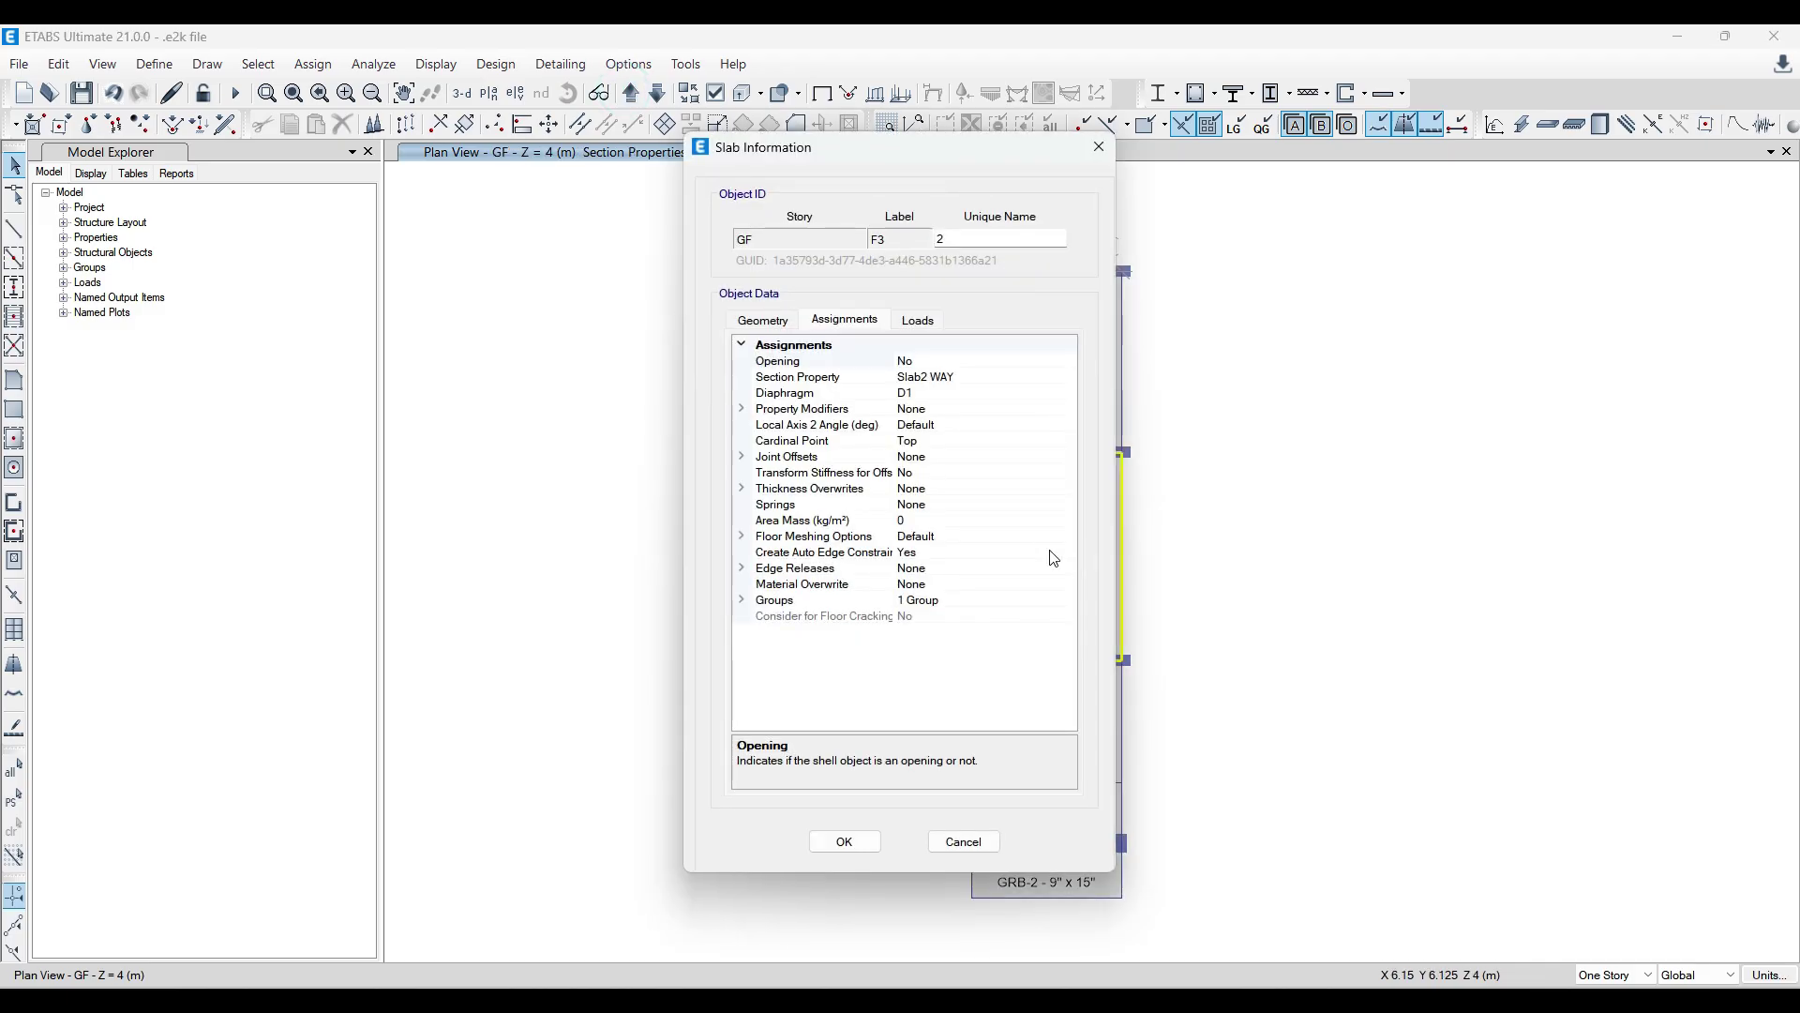
pyautogui.click(918, 321)
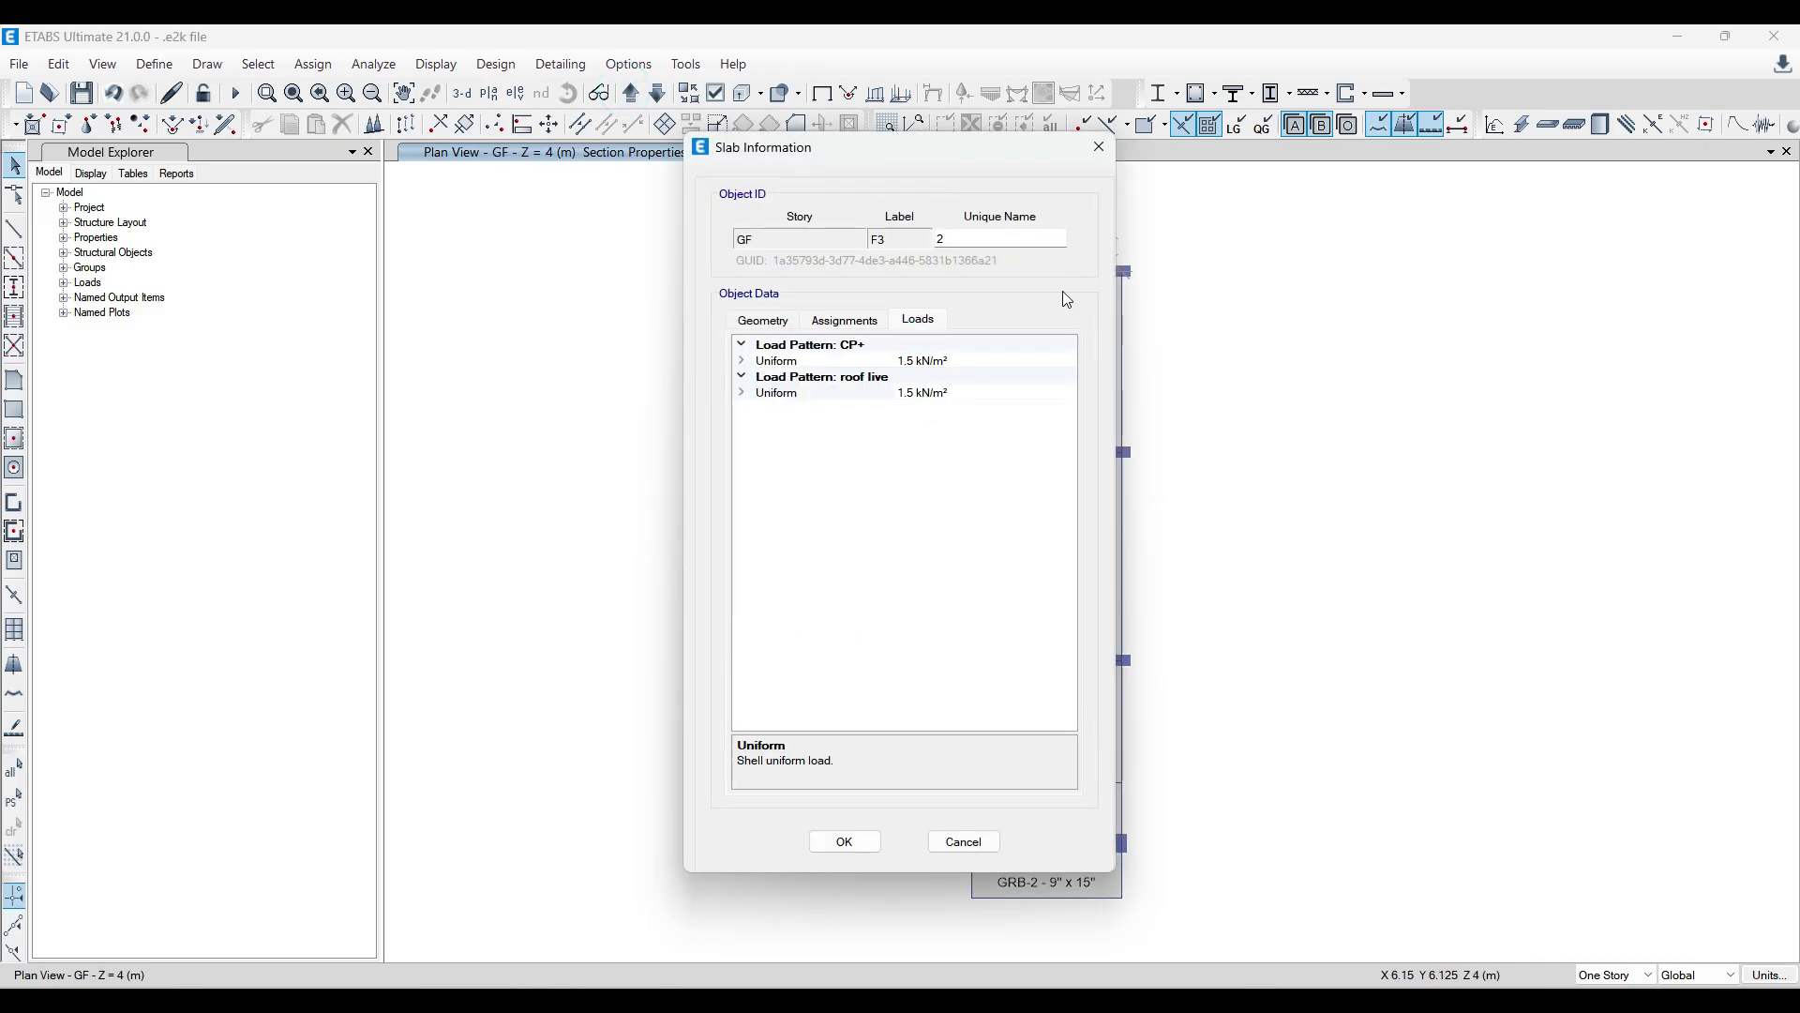
pyautogui.click(1100, 147)
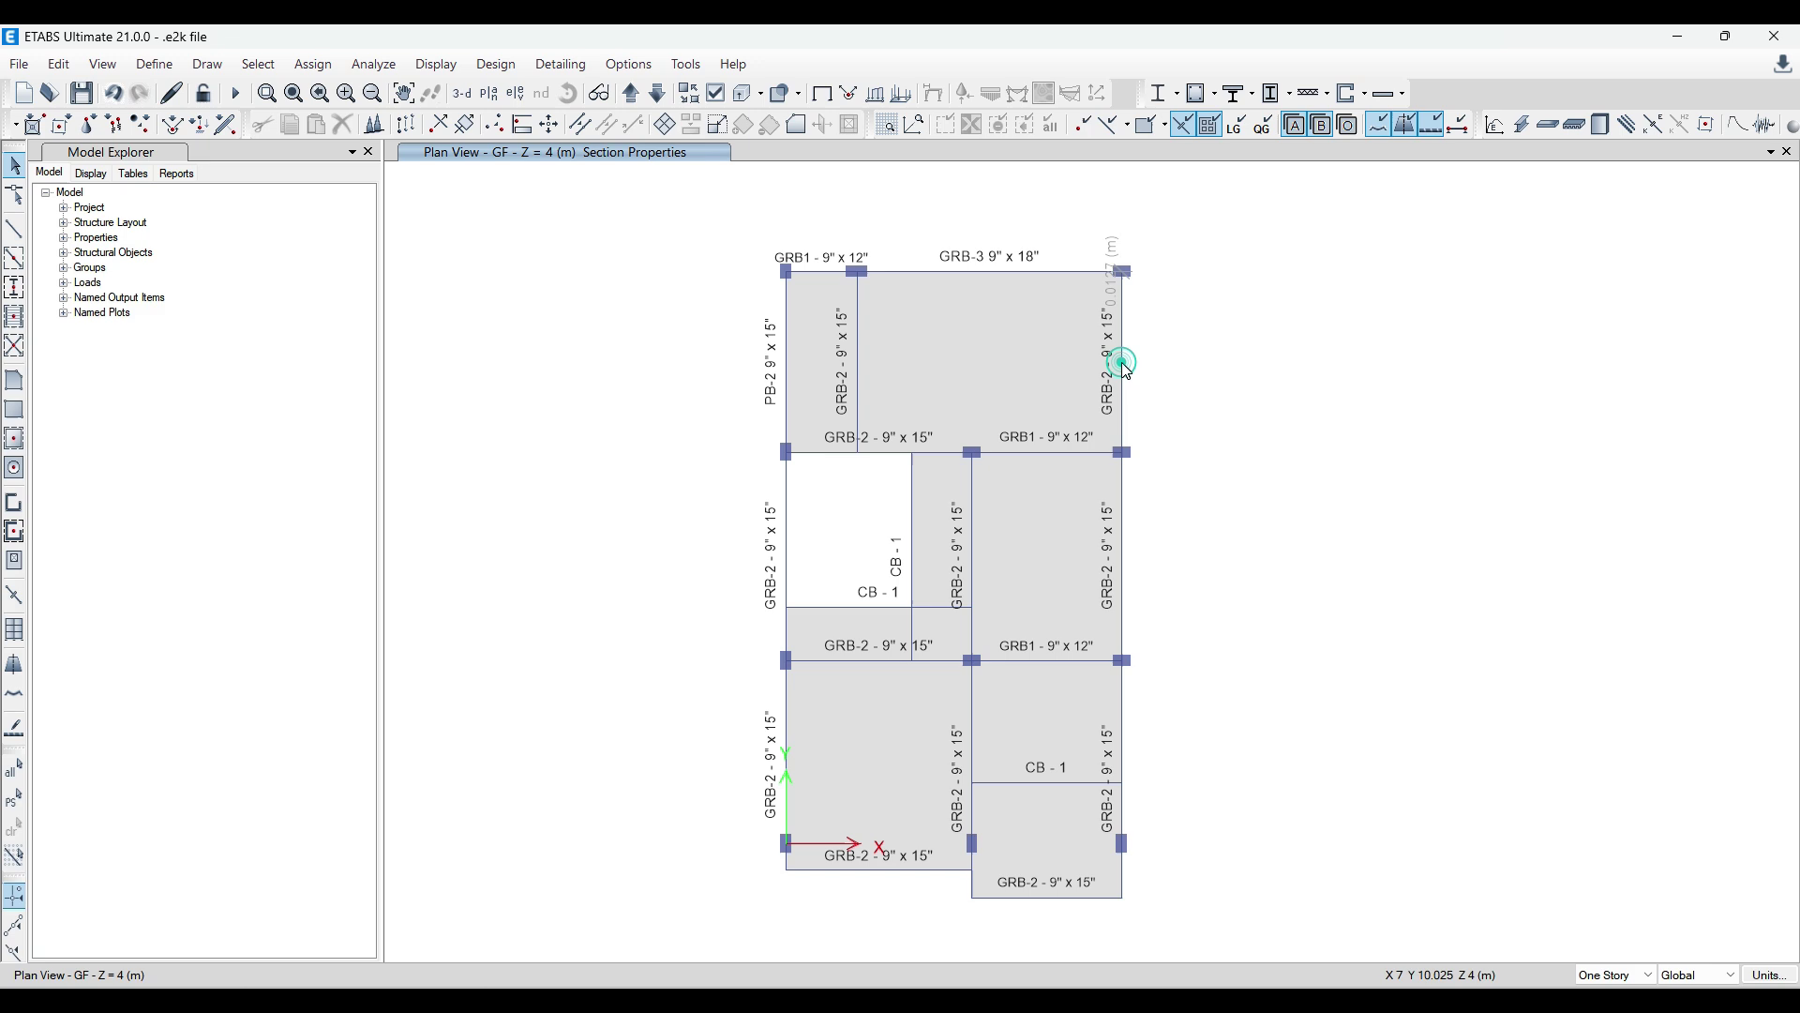
pyautogui.rightClick(1123, 358)
pyautogui.click(930, 323)
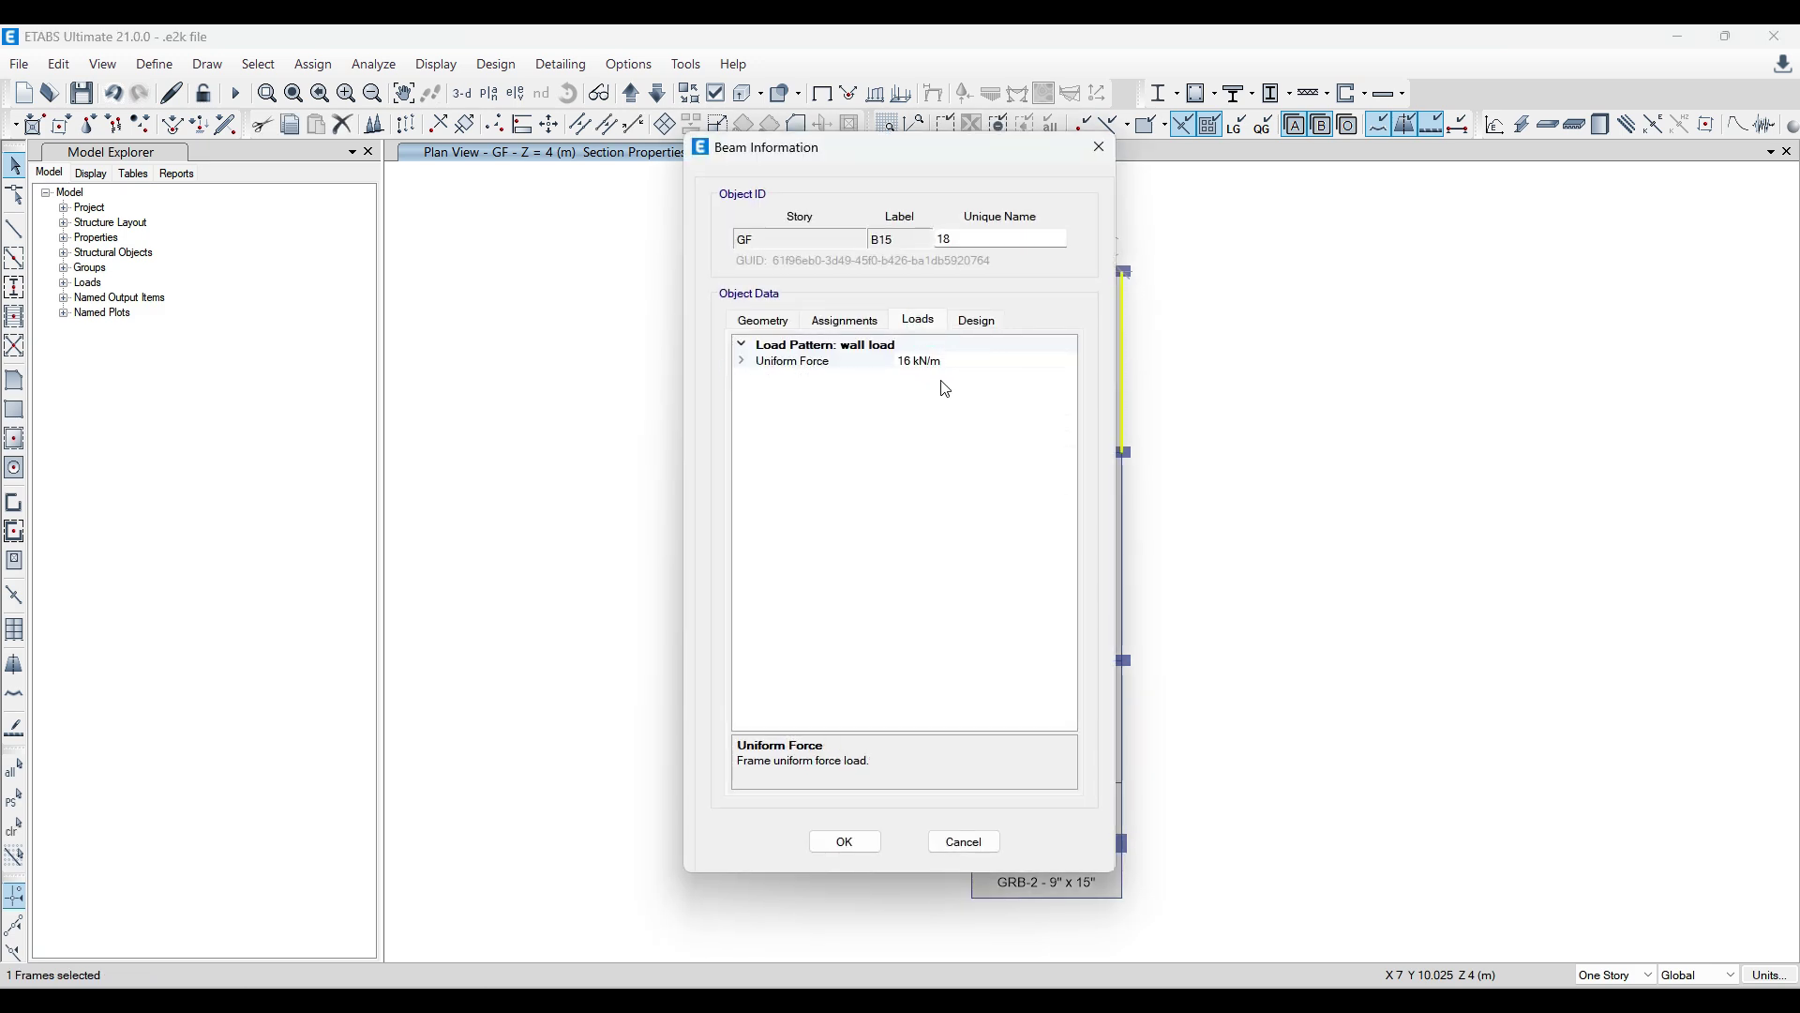
pyautogui.click(1111, 159)
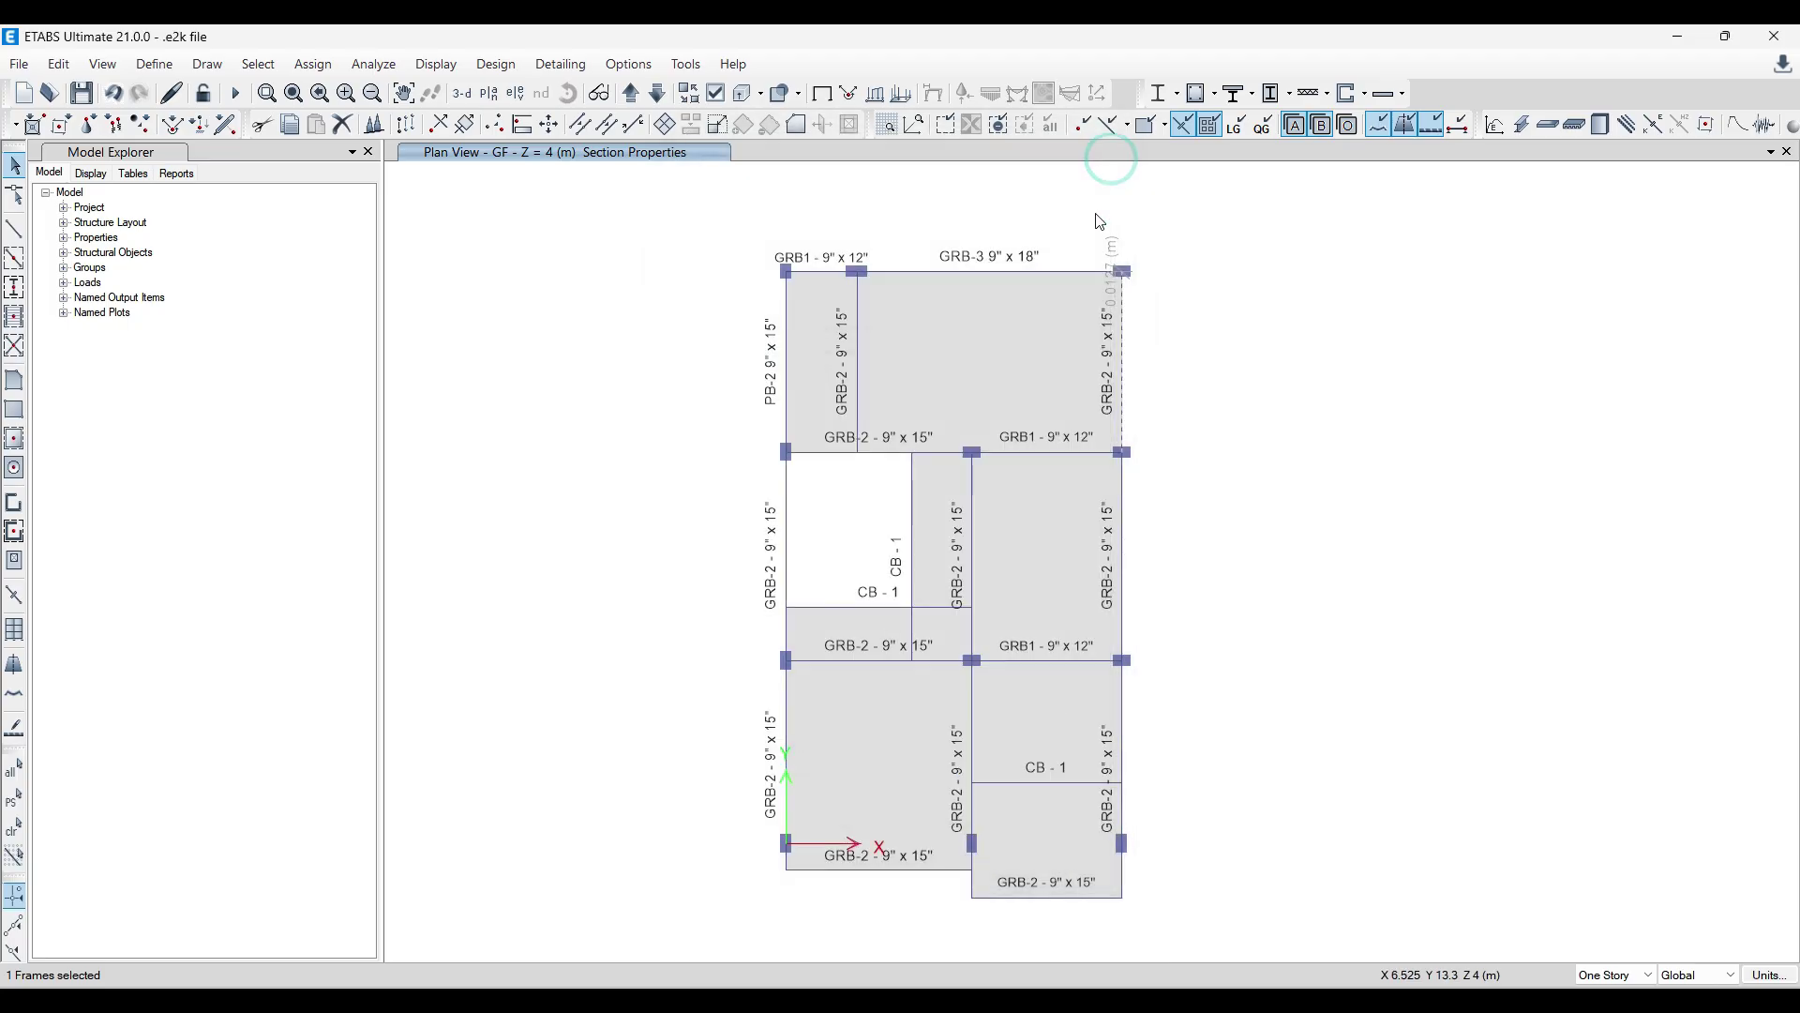
pyautogui.rightClick(999, 272)
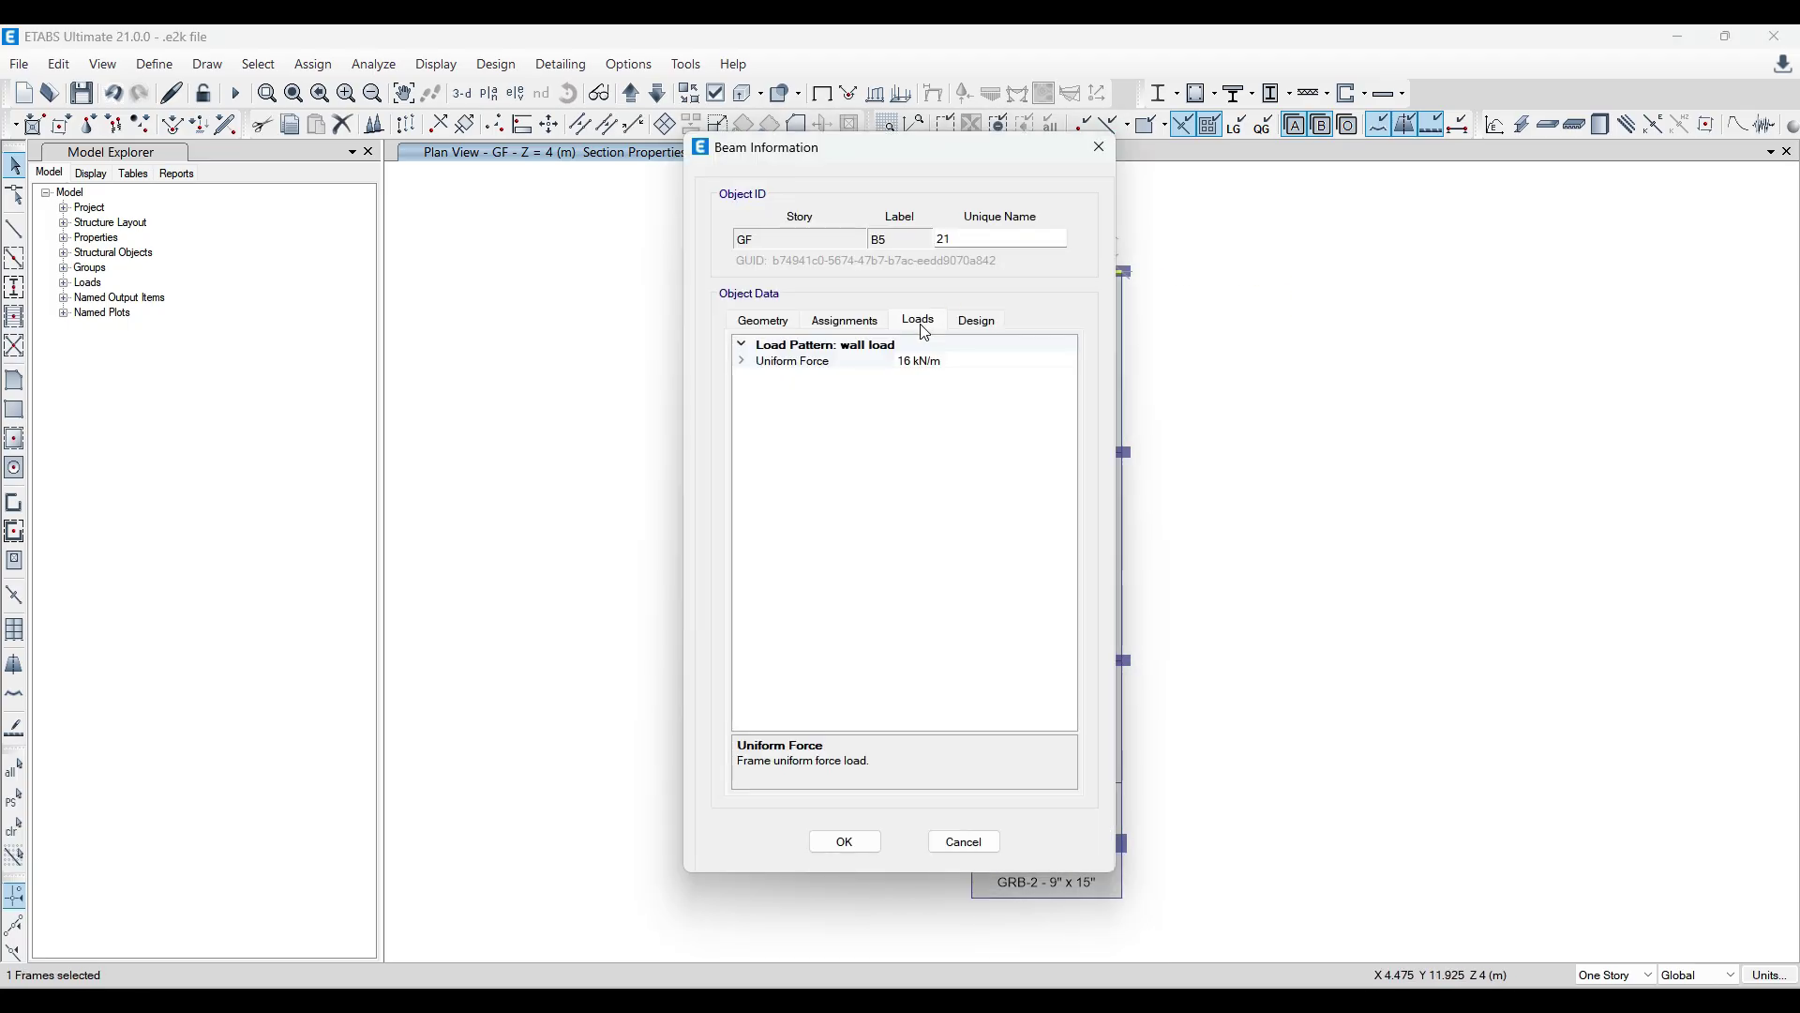
pyautogui.click(1103, 150)
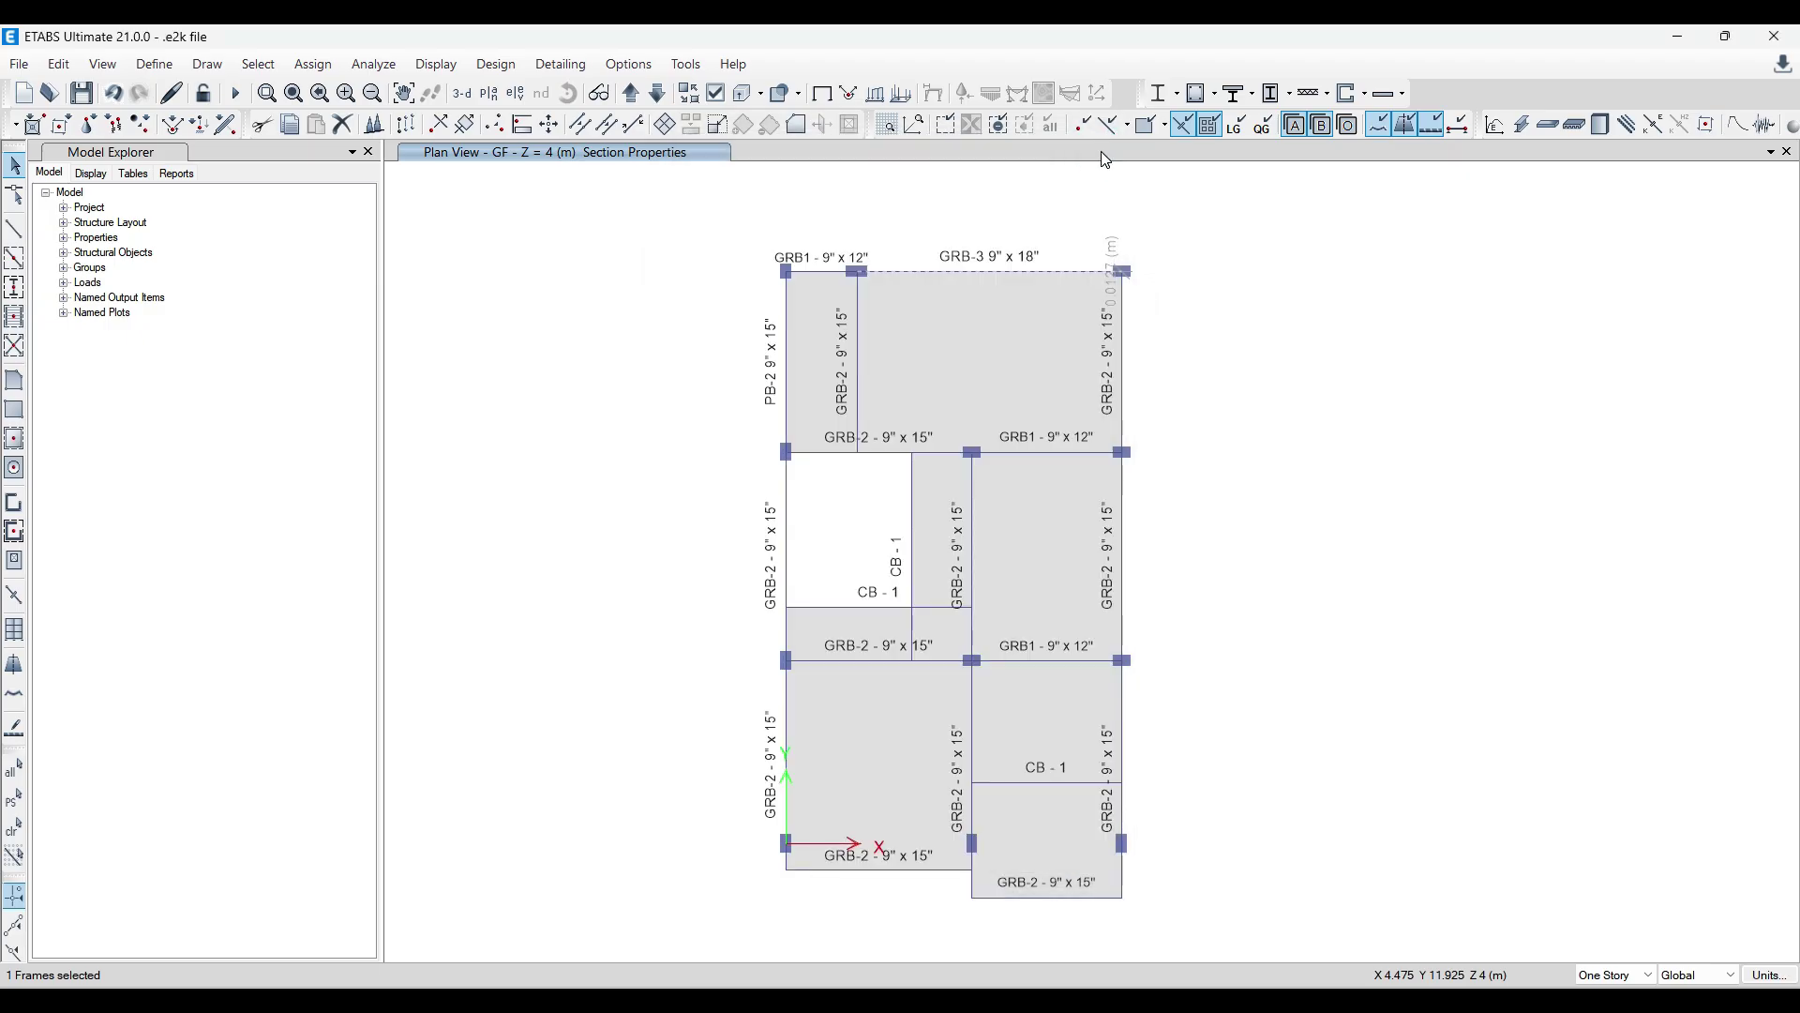
pyautogui.click(989, 274)
# Pan and zoom to the CB-1 bay and select the CB-1 beam.
pyautogui.moveTo(1018, 490); pyautogui.dragTo(832, 368, button='middle')
pyautogui.scroll(4, 693, 525)
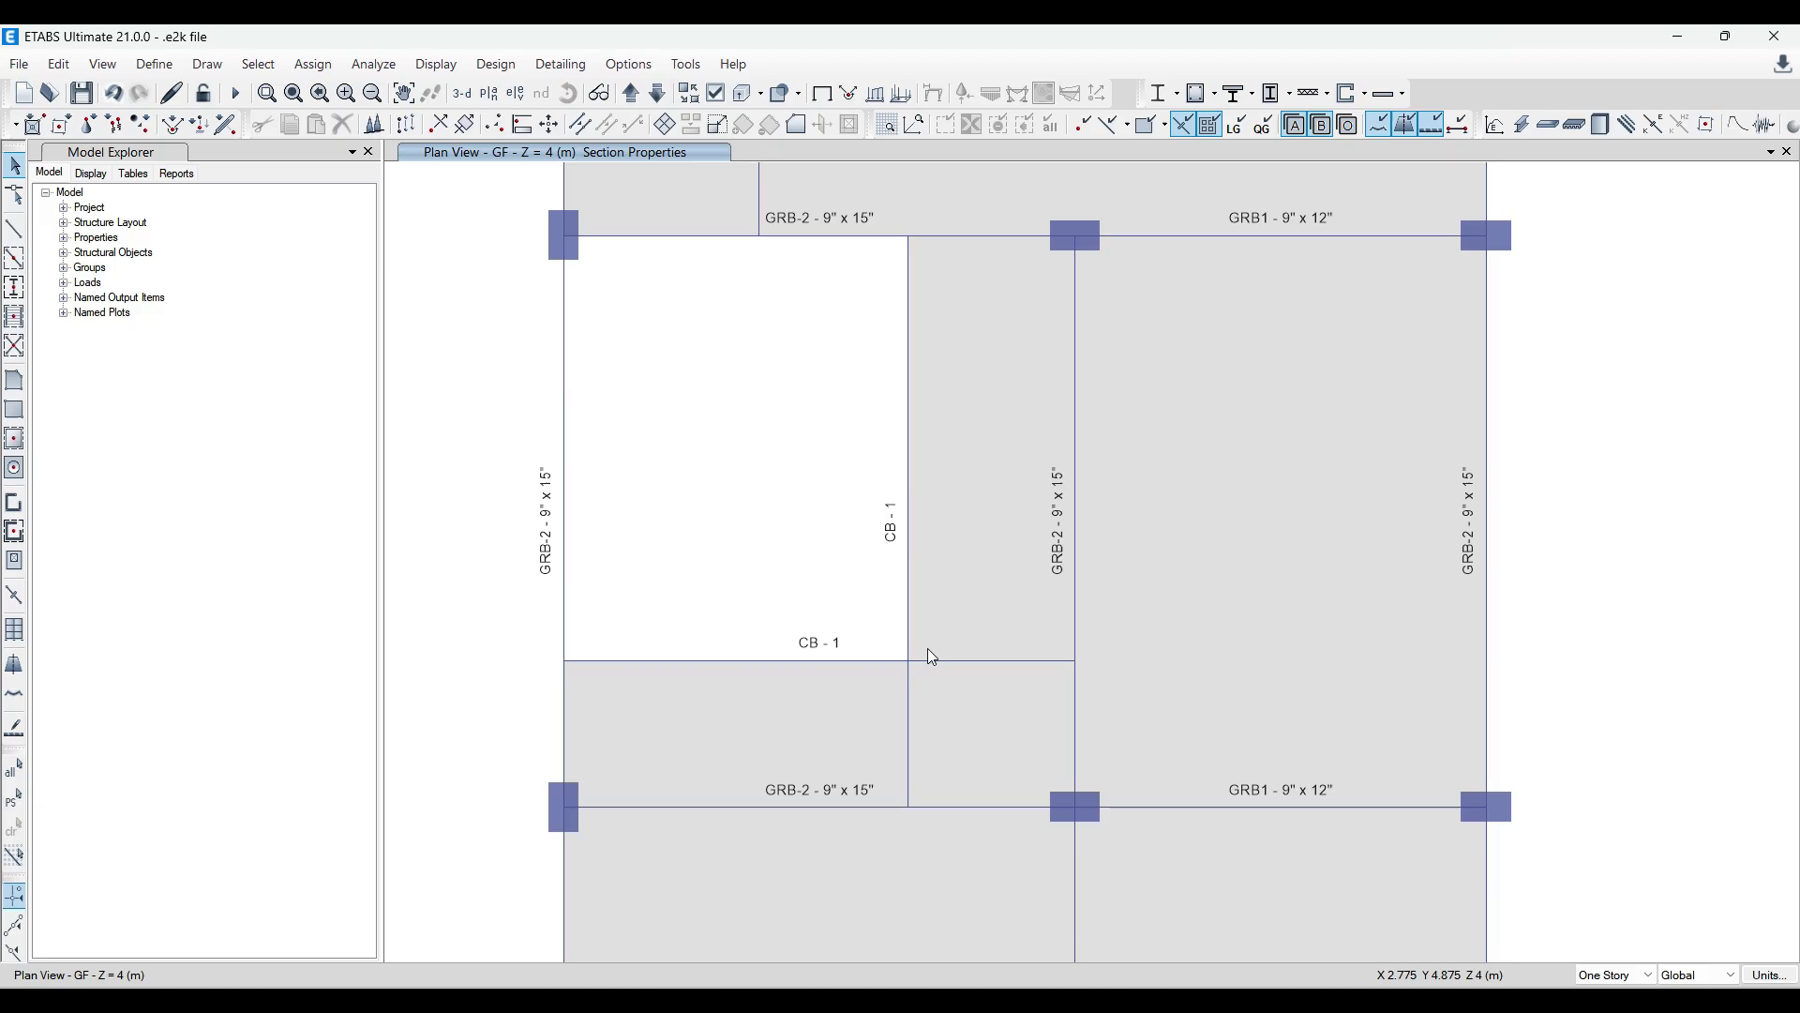
pyautogui.click(908, 310)
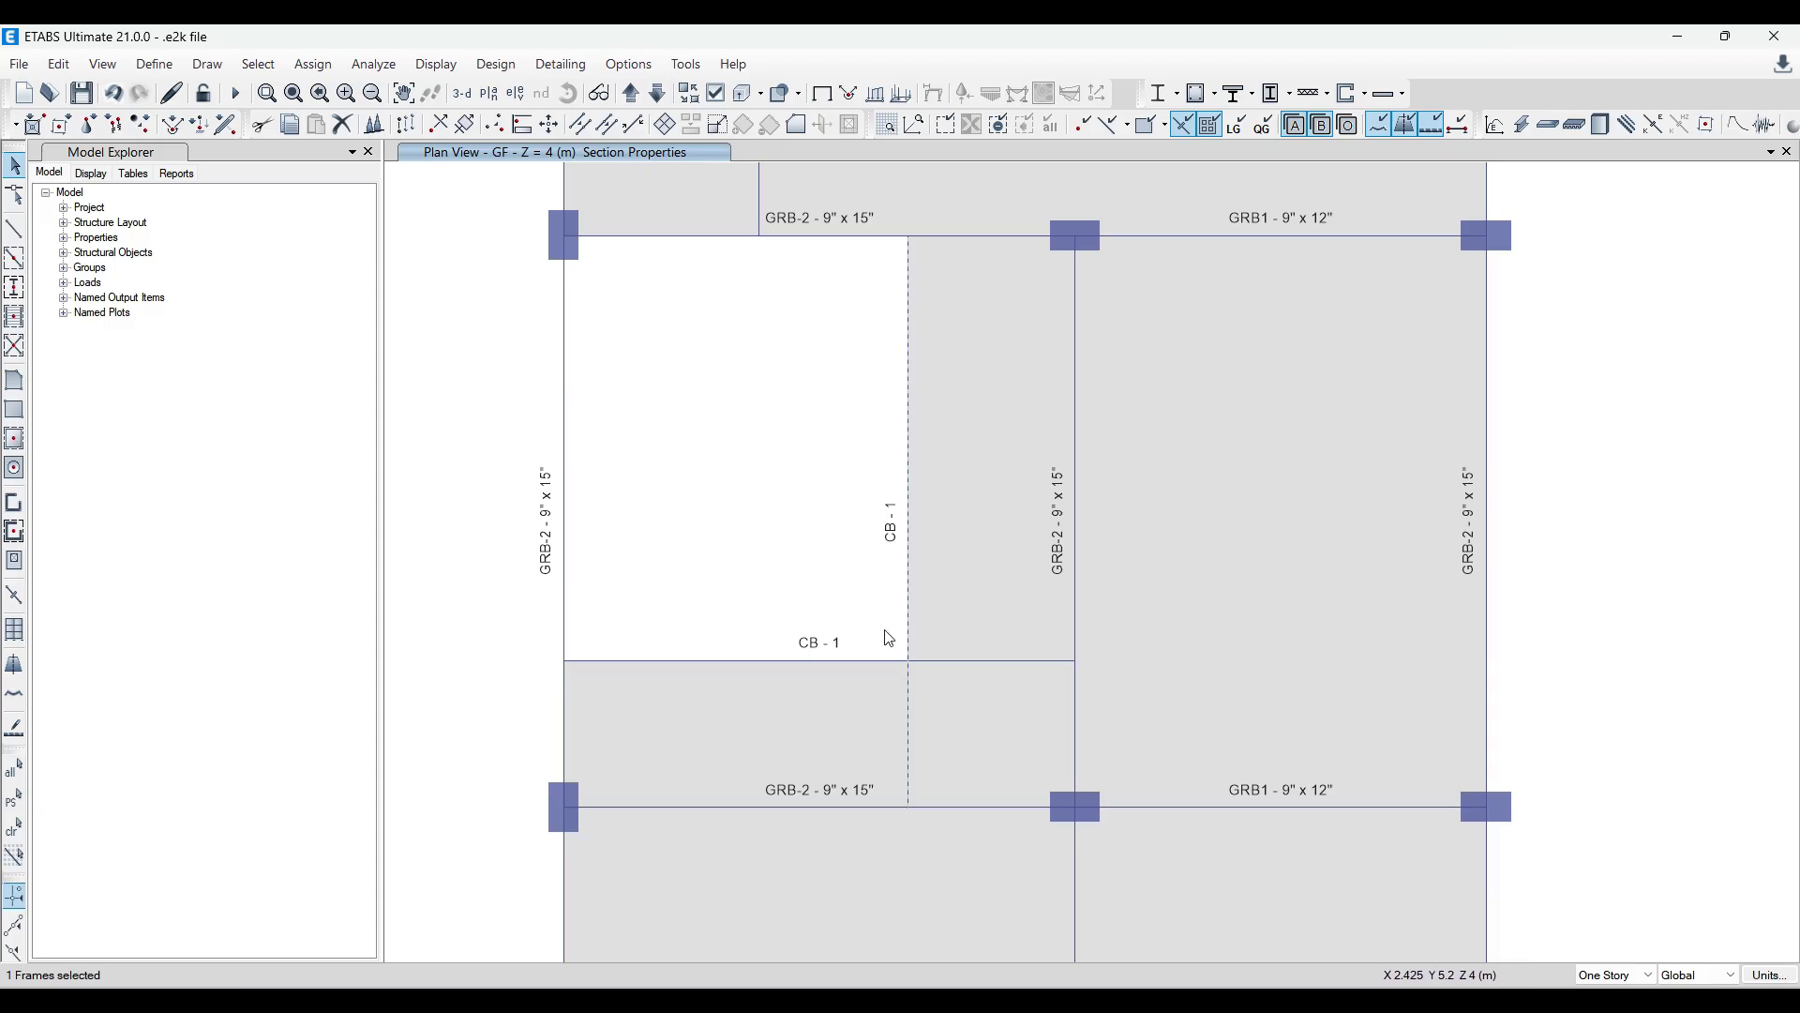
pyautogui.click(898, 470)
pyautogui.scroll(-3, 945, 696)
pyautogui.scroll(5, 947, 701)
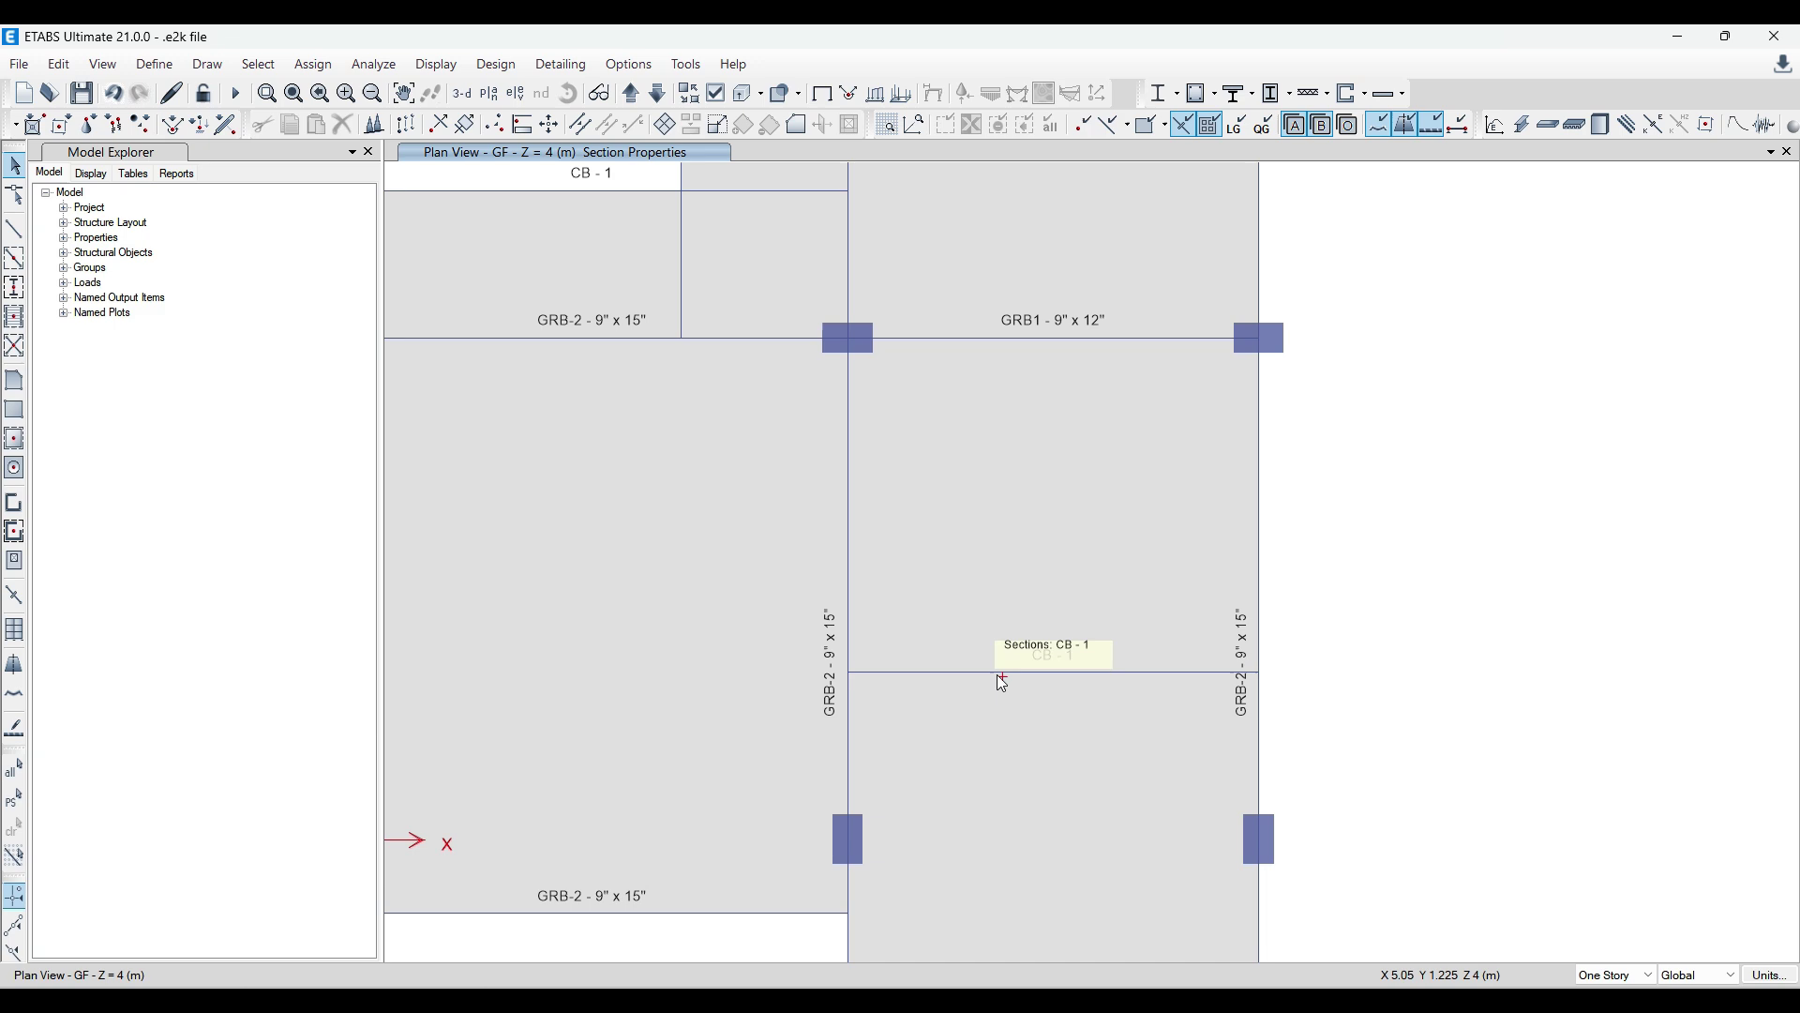
pyautogui.moveTo(1039, 727)
pyautogui.mouseDown(button='middle')
pyautogui.moveTo(1074, 679)
pyautogui.moveTo(1067, 621)
pyautogui.mouseUp(button='middle')
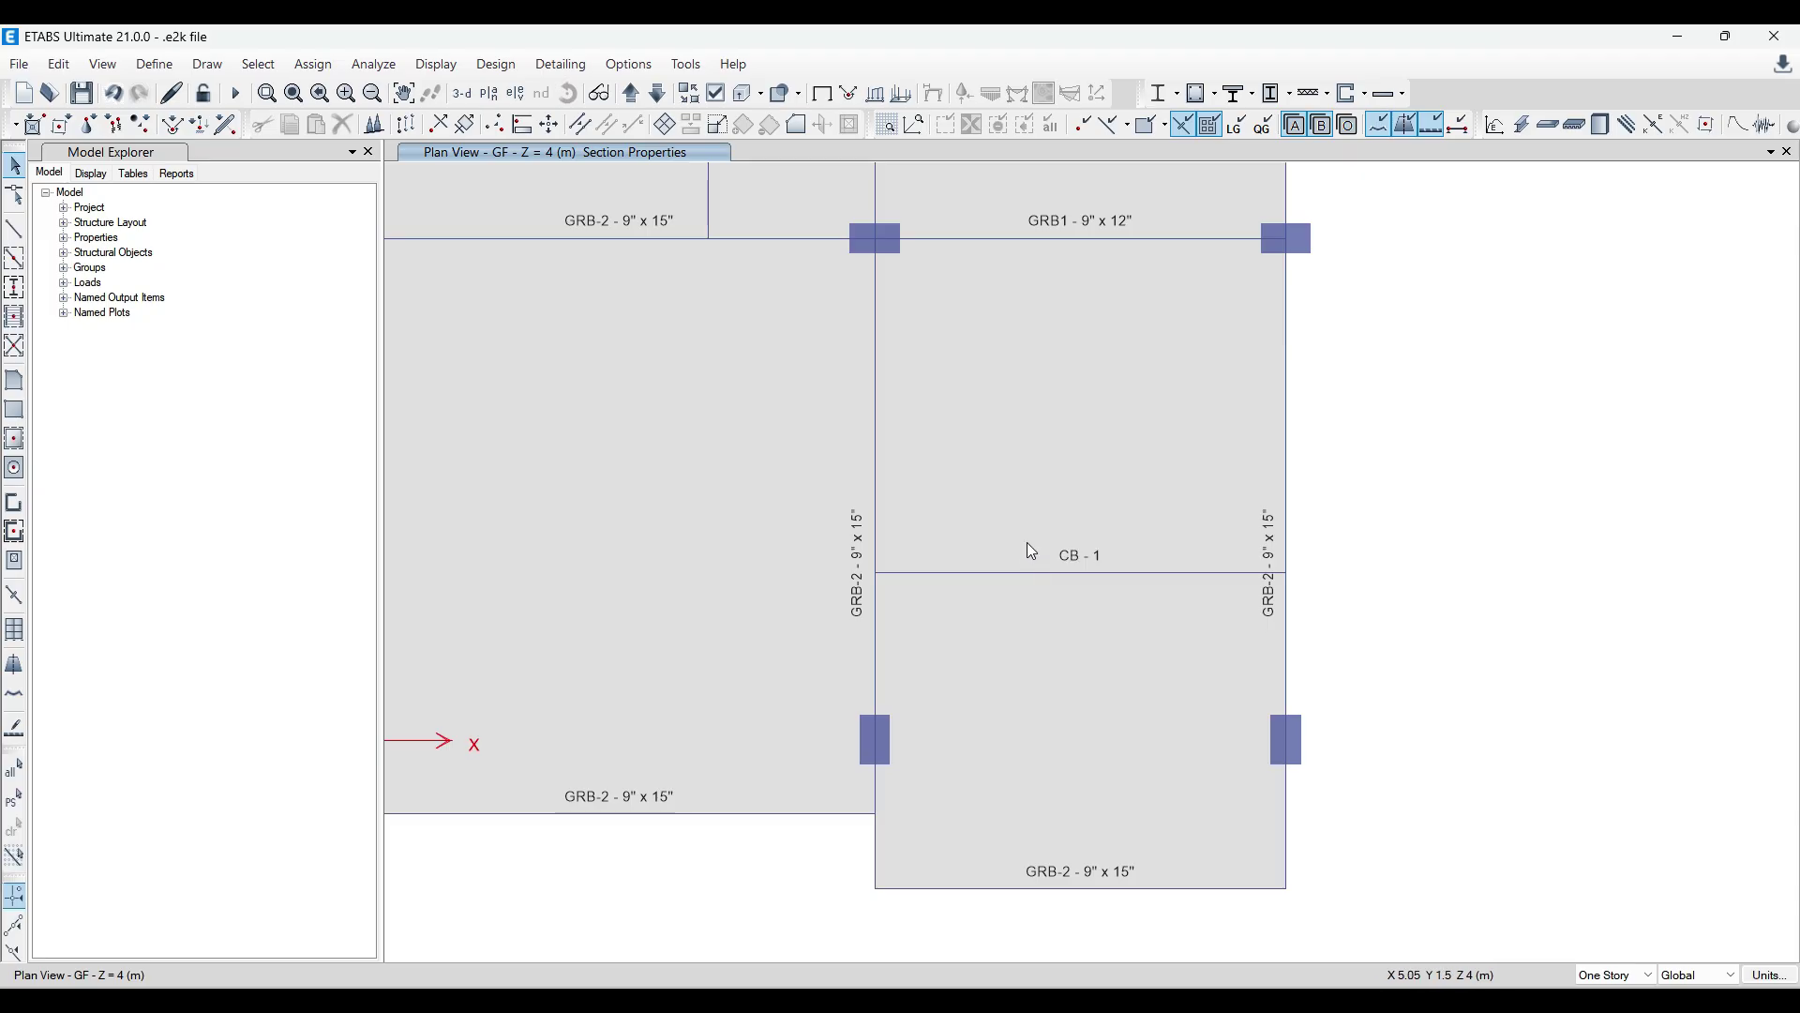
pyautogui.click(1054, 493)
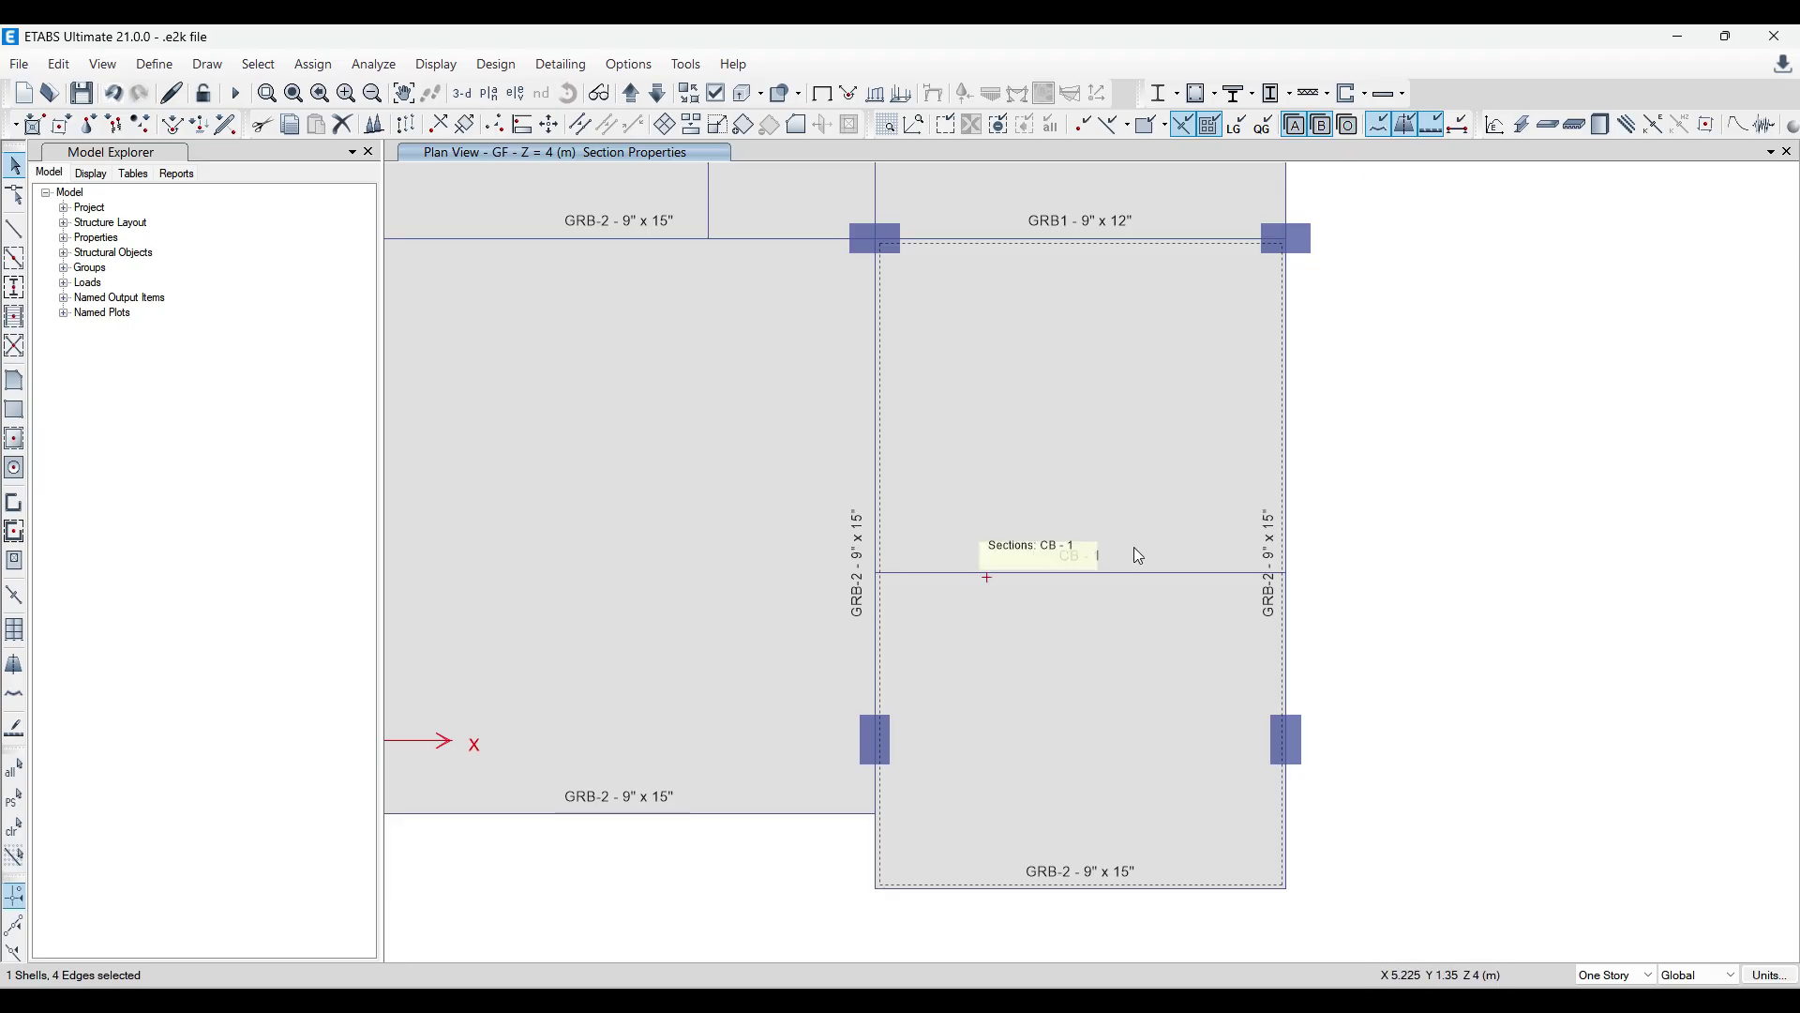
pyautogui.click(1451, 593)
pyautogui.click(976, 605)
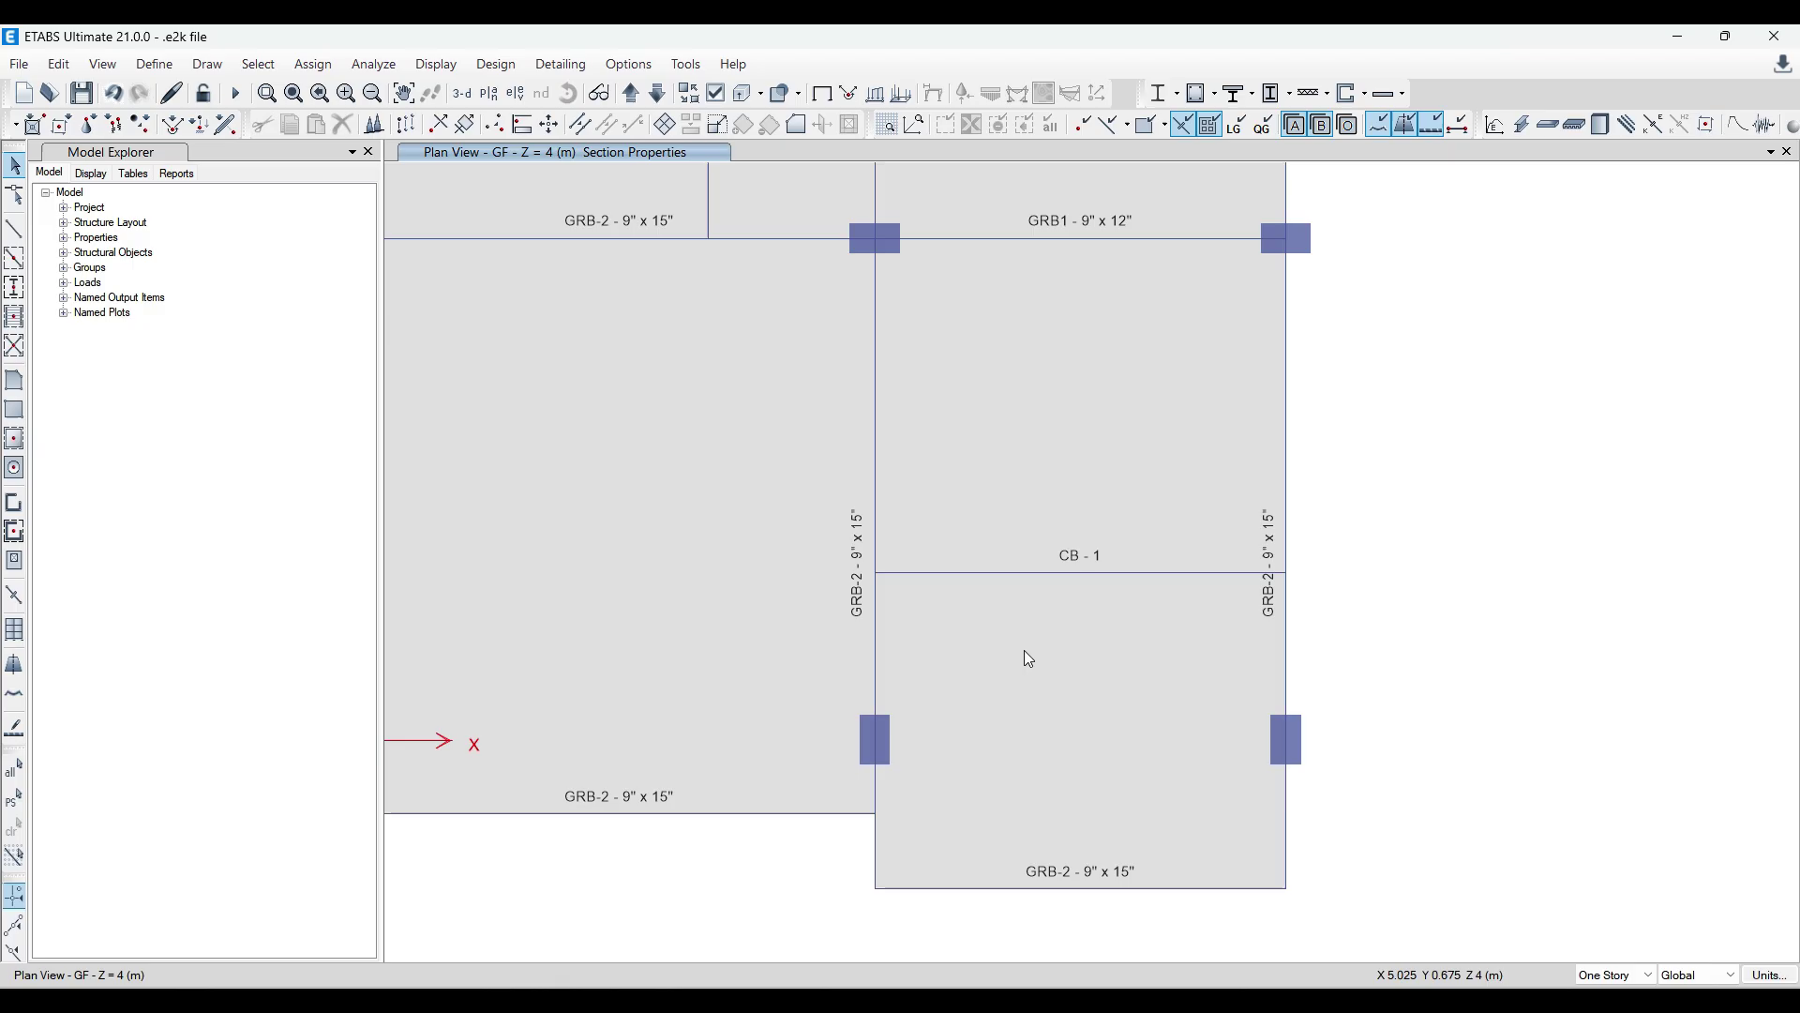
pyautogui.moveTo(1026, 650); pyautogui.dragTo(1160, 686, button='middle')
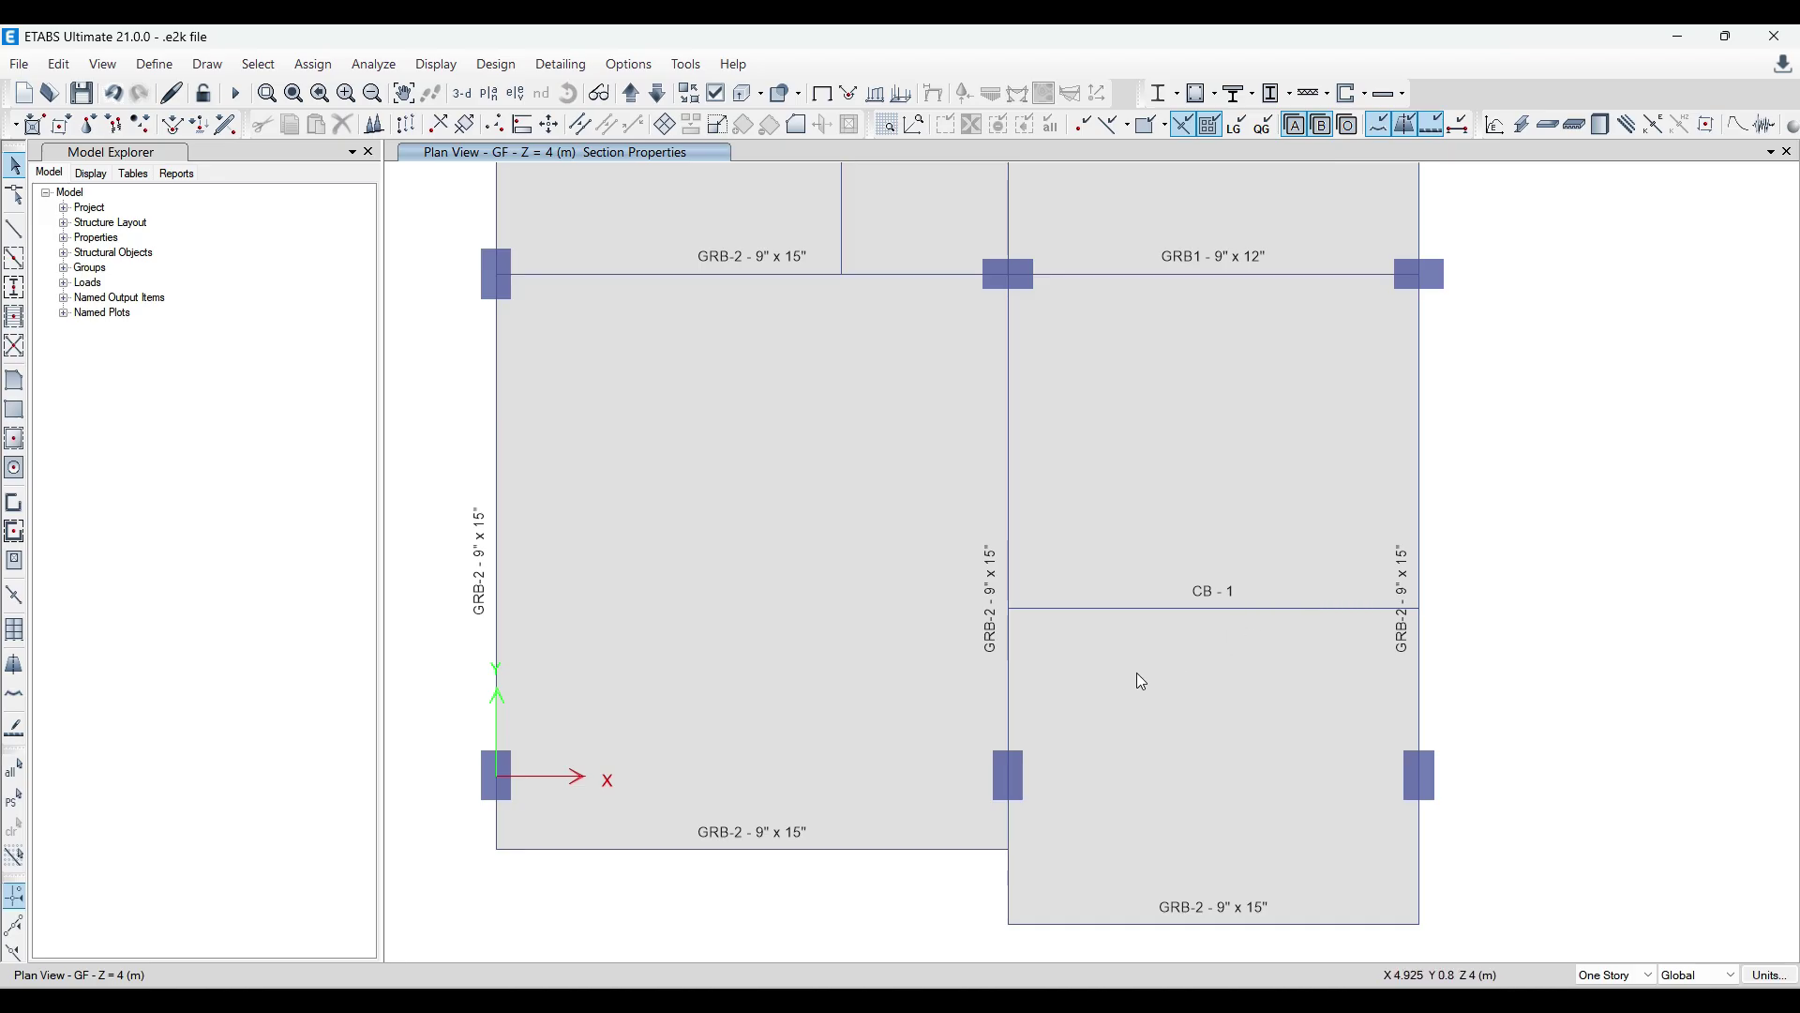
pyautogui.scroll(-3, 1136, 672)
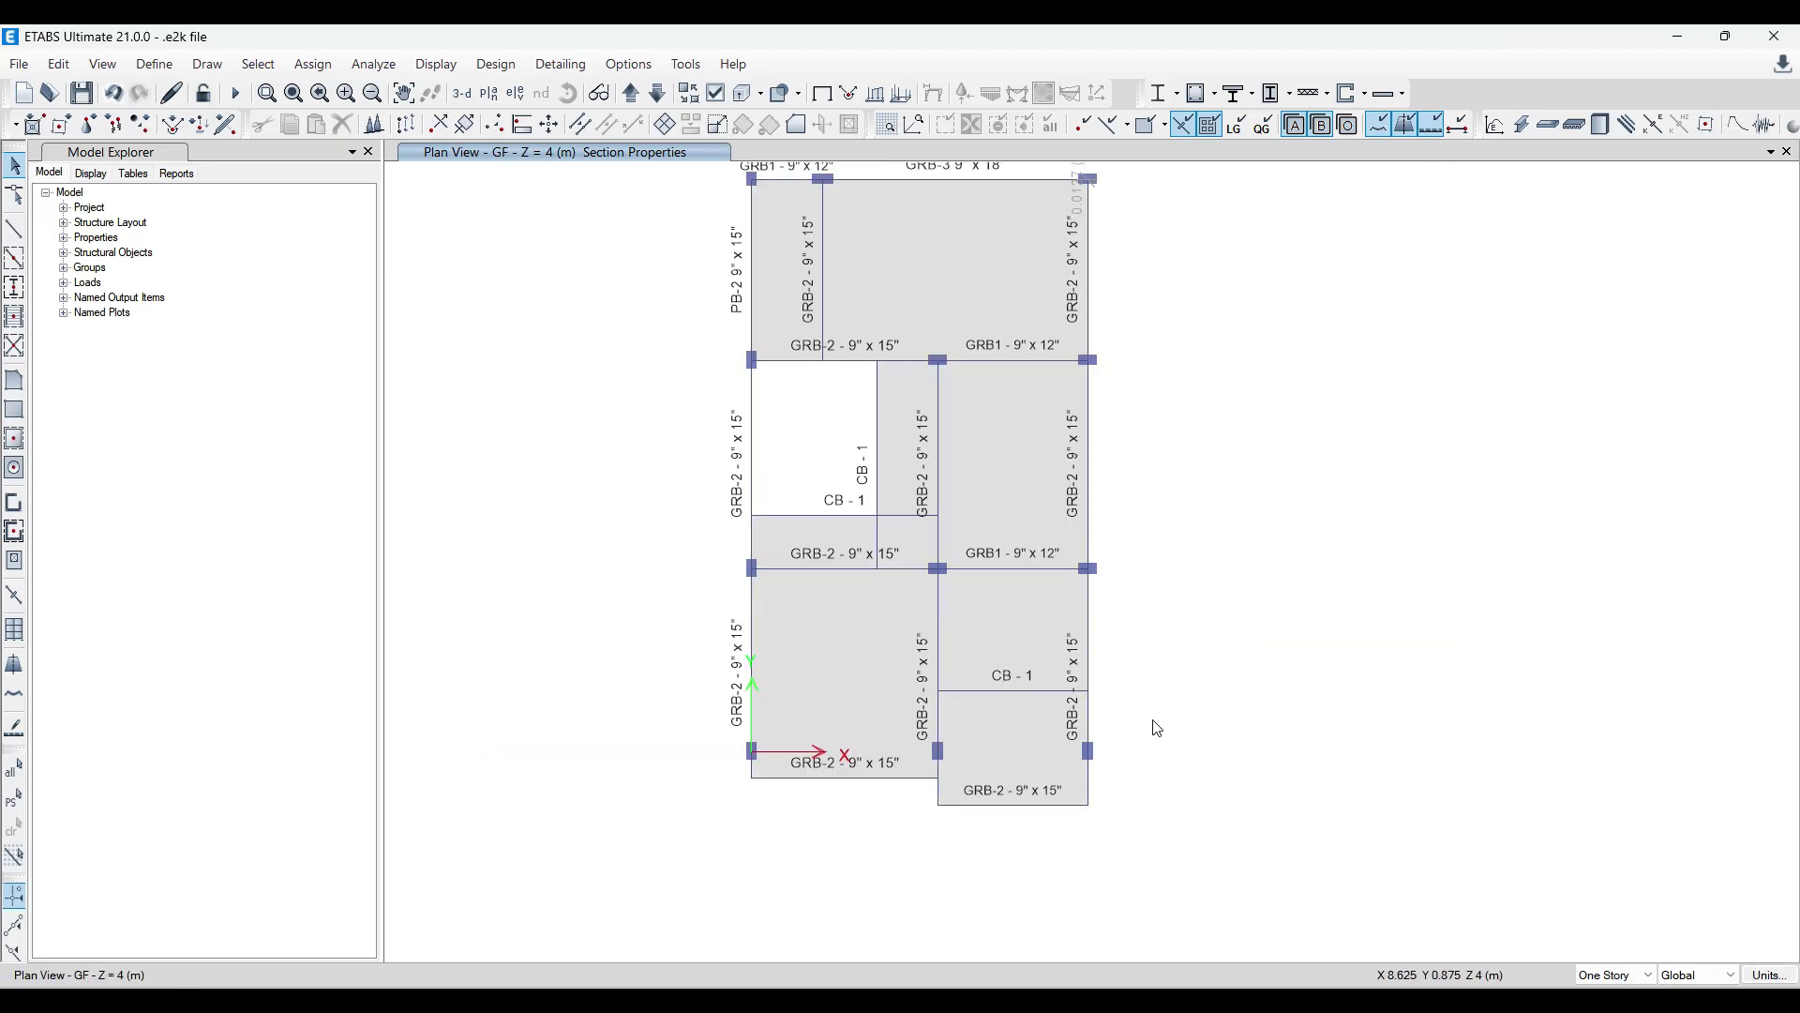
pyautogui.scroll(3, 966, 679)
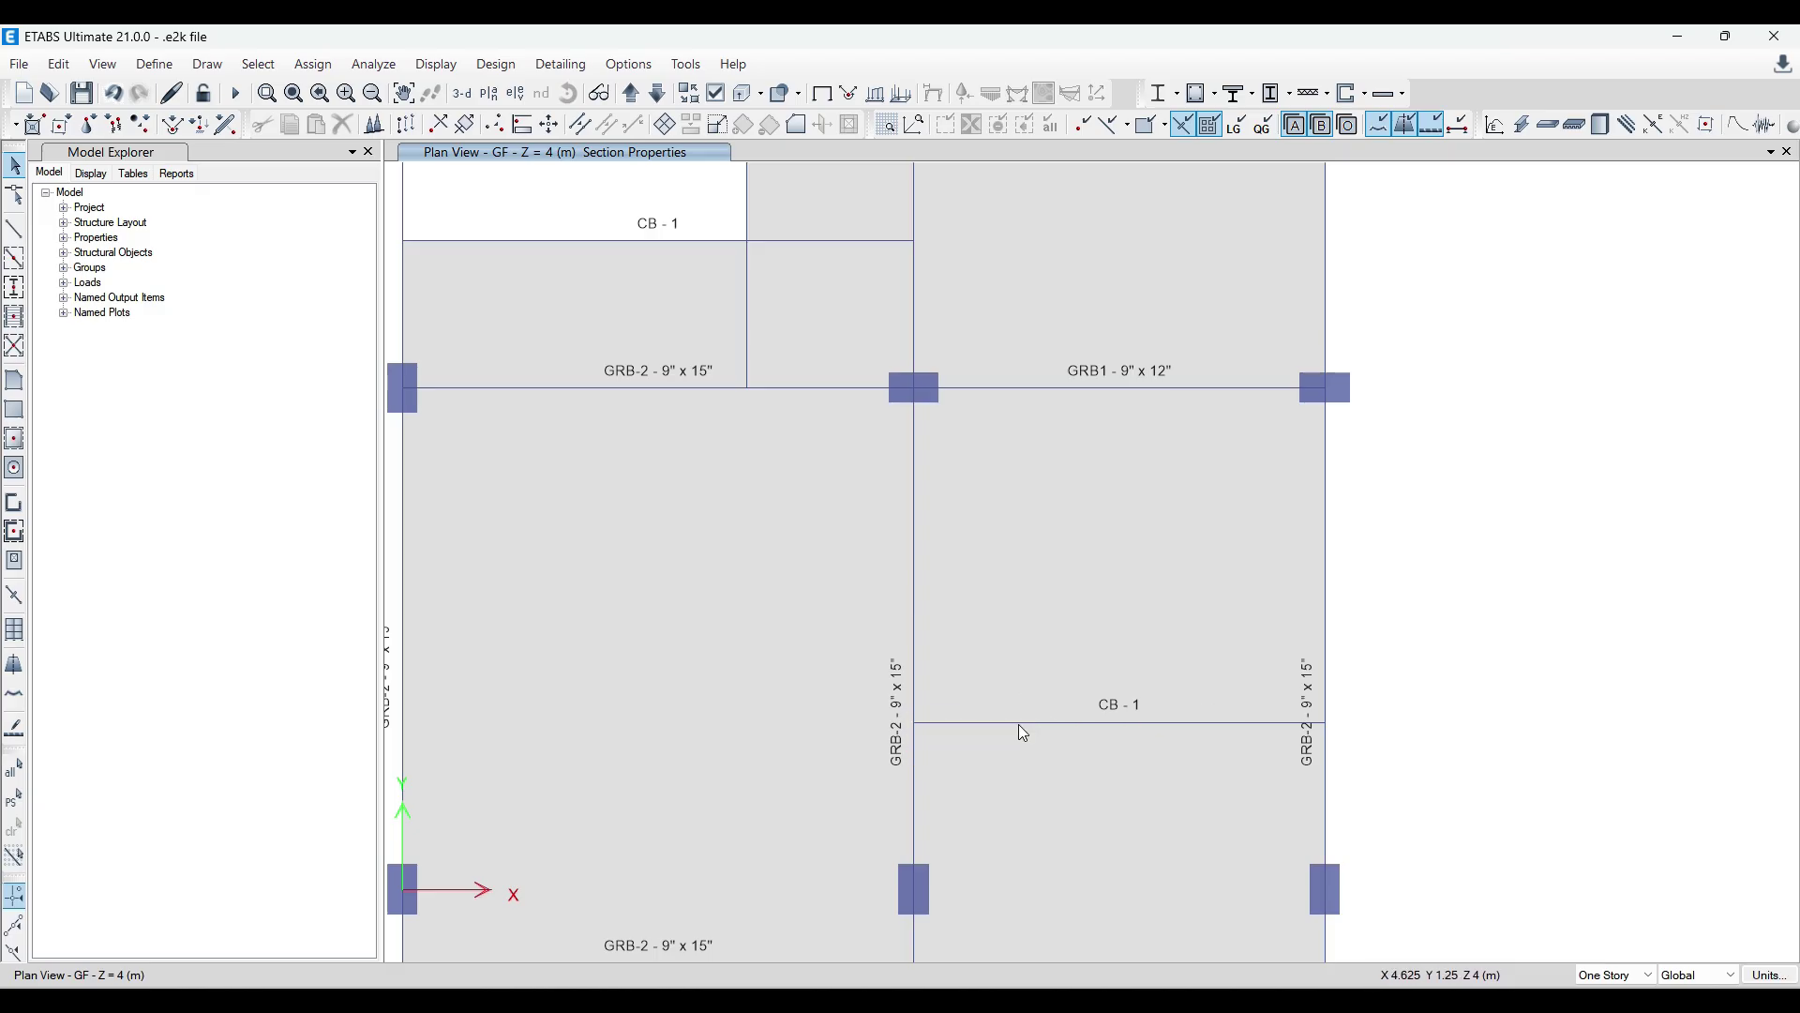
pyautogui.scroll(-3, 1050, 722)
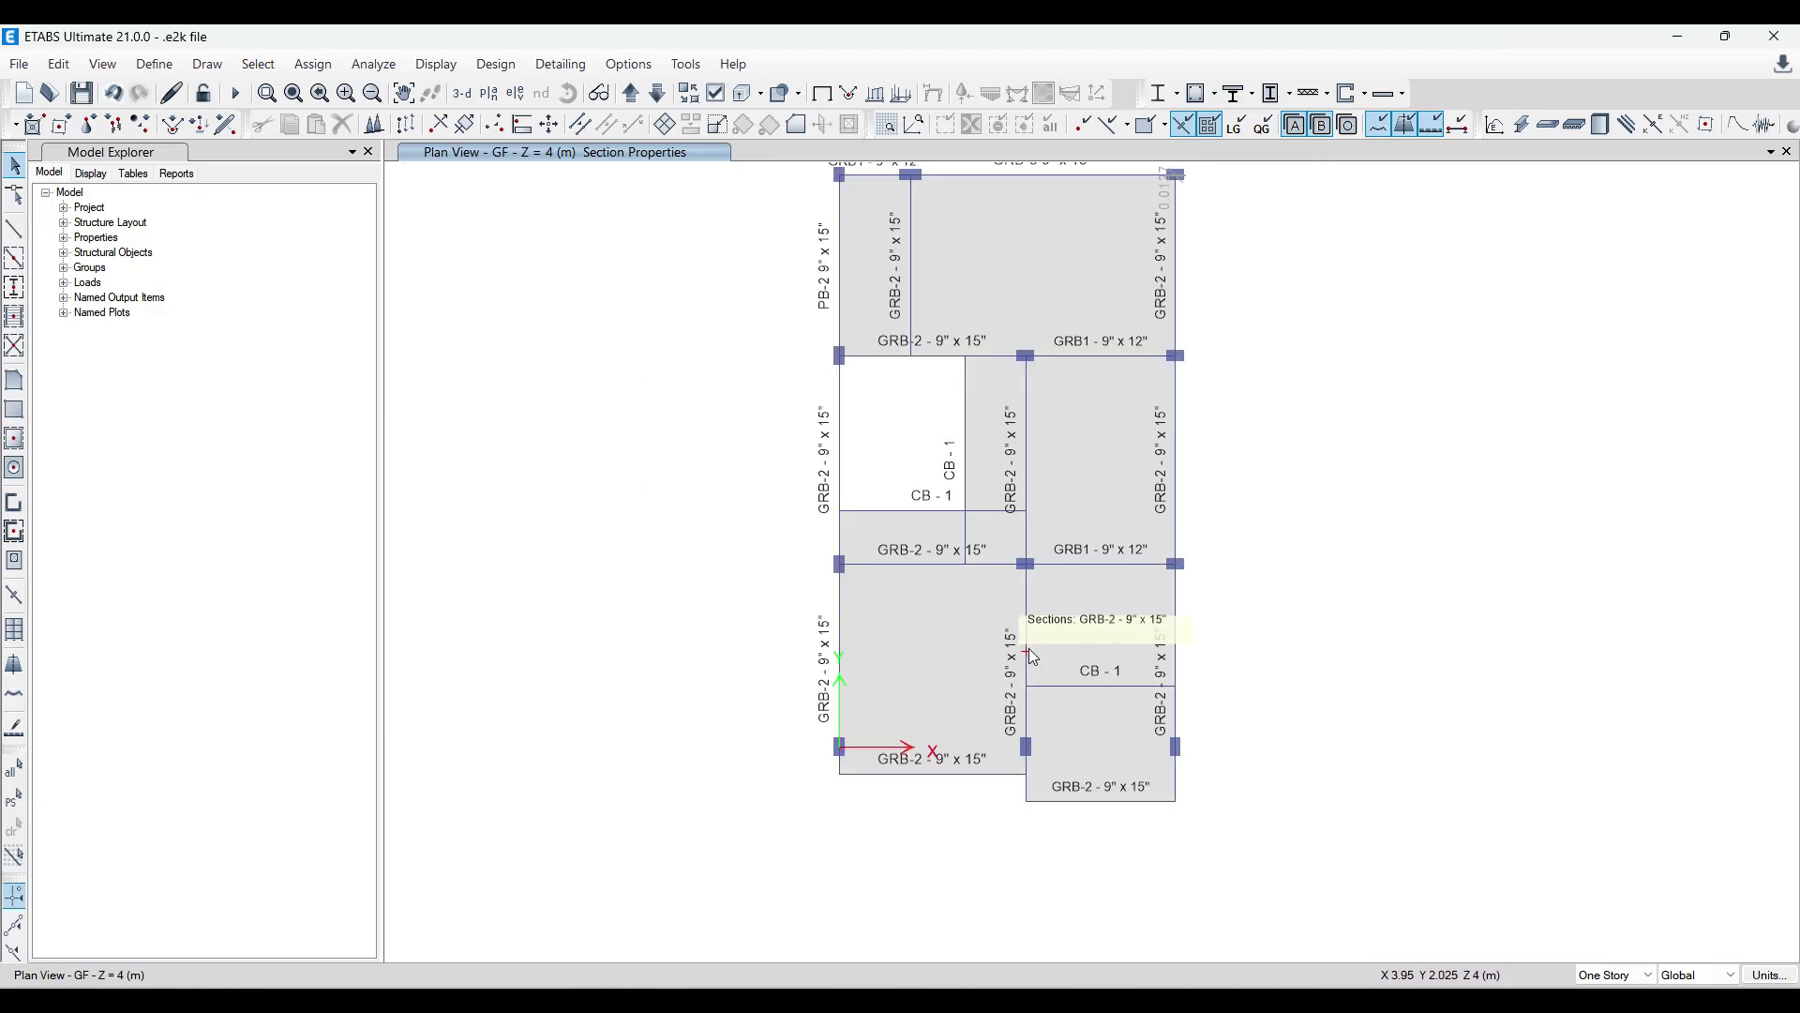
pyautogui.scroll(3, 1028, 648)
pyautogui.scroll(3, 1194, 768)
pyautogui.scroll(-3, 1095, 712)
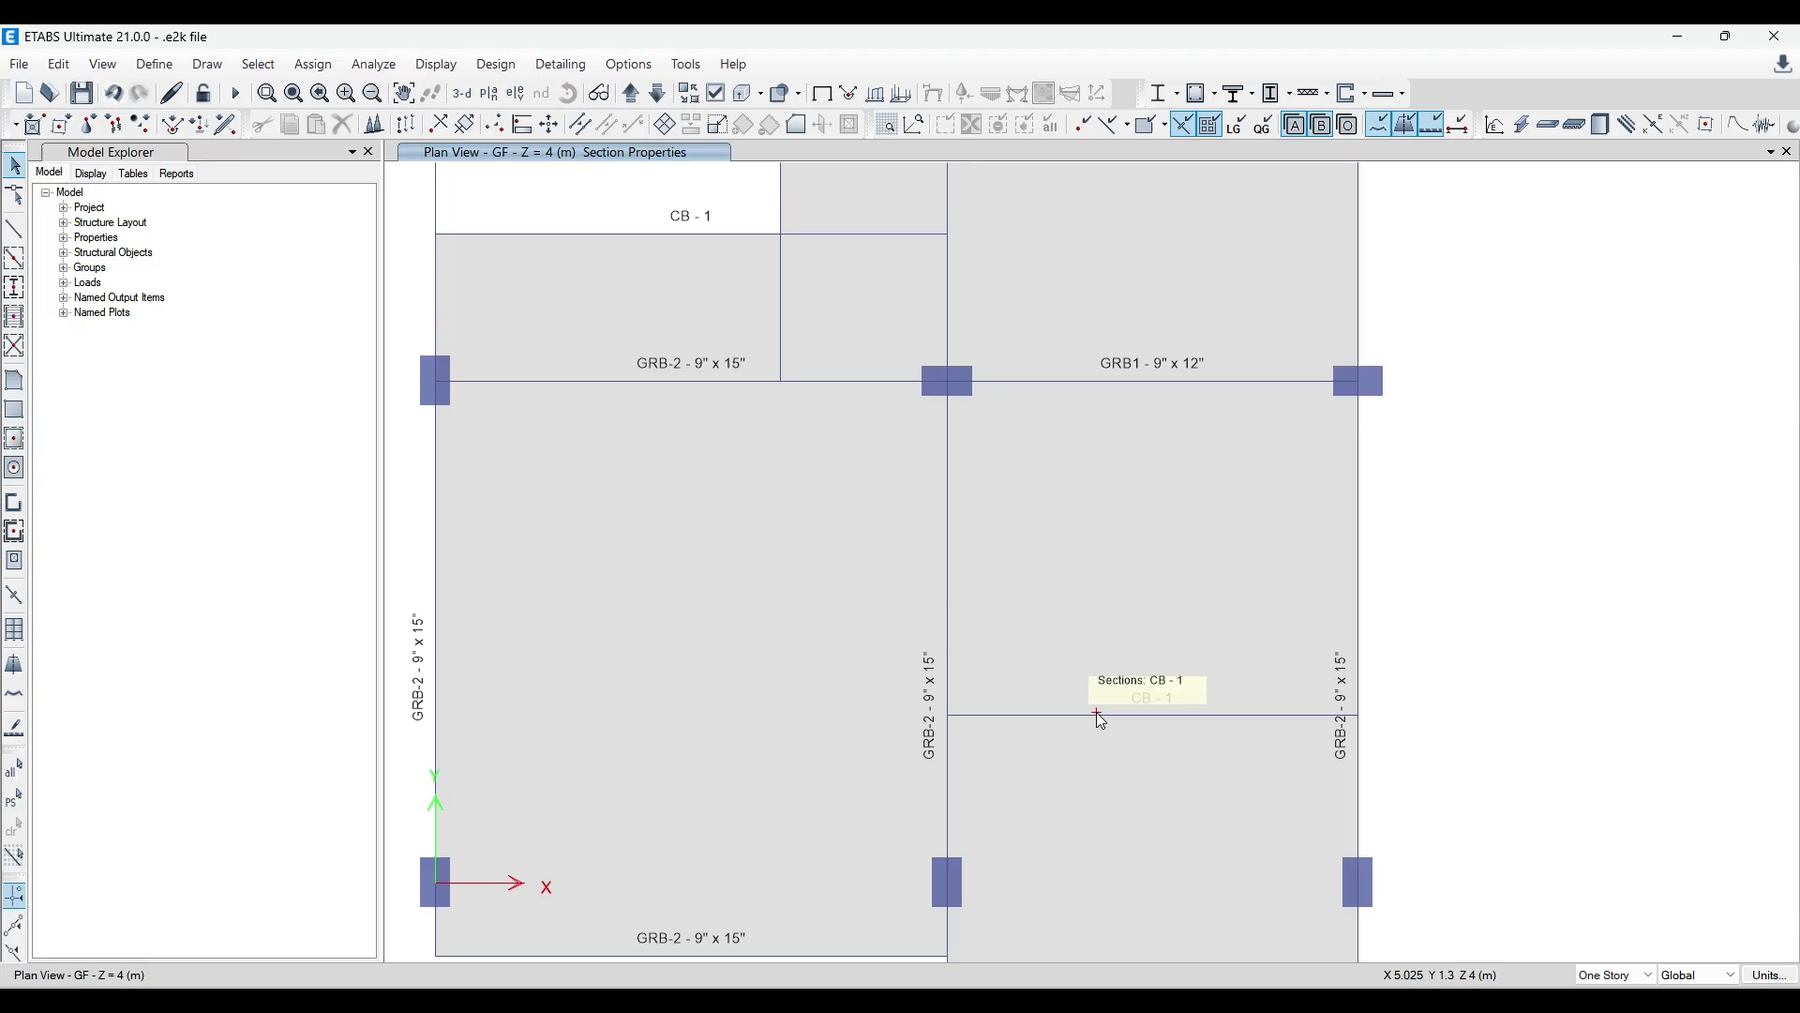
# Open the CB-1 beam's information and view its section assignments.
pyautogui.click(1096, 714)
pyautogui.rightClick(1096, 715)
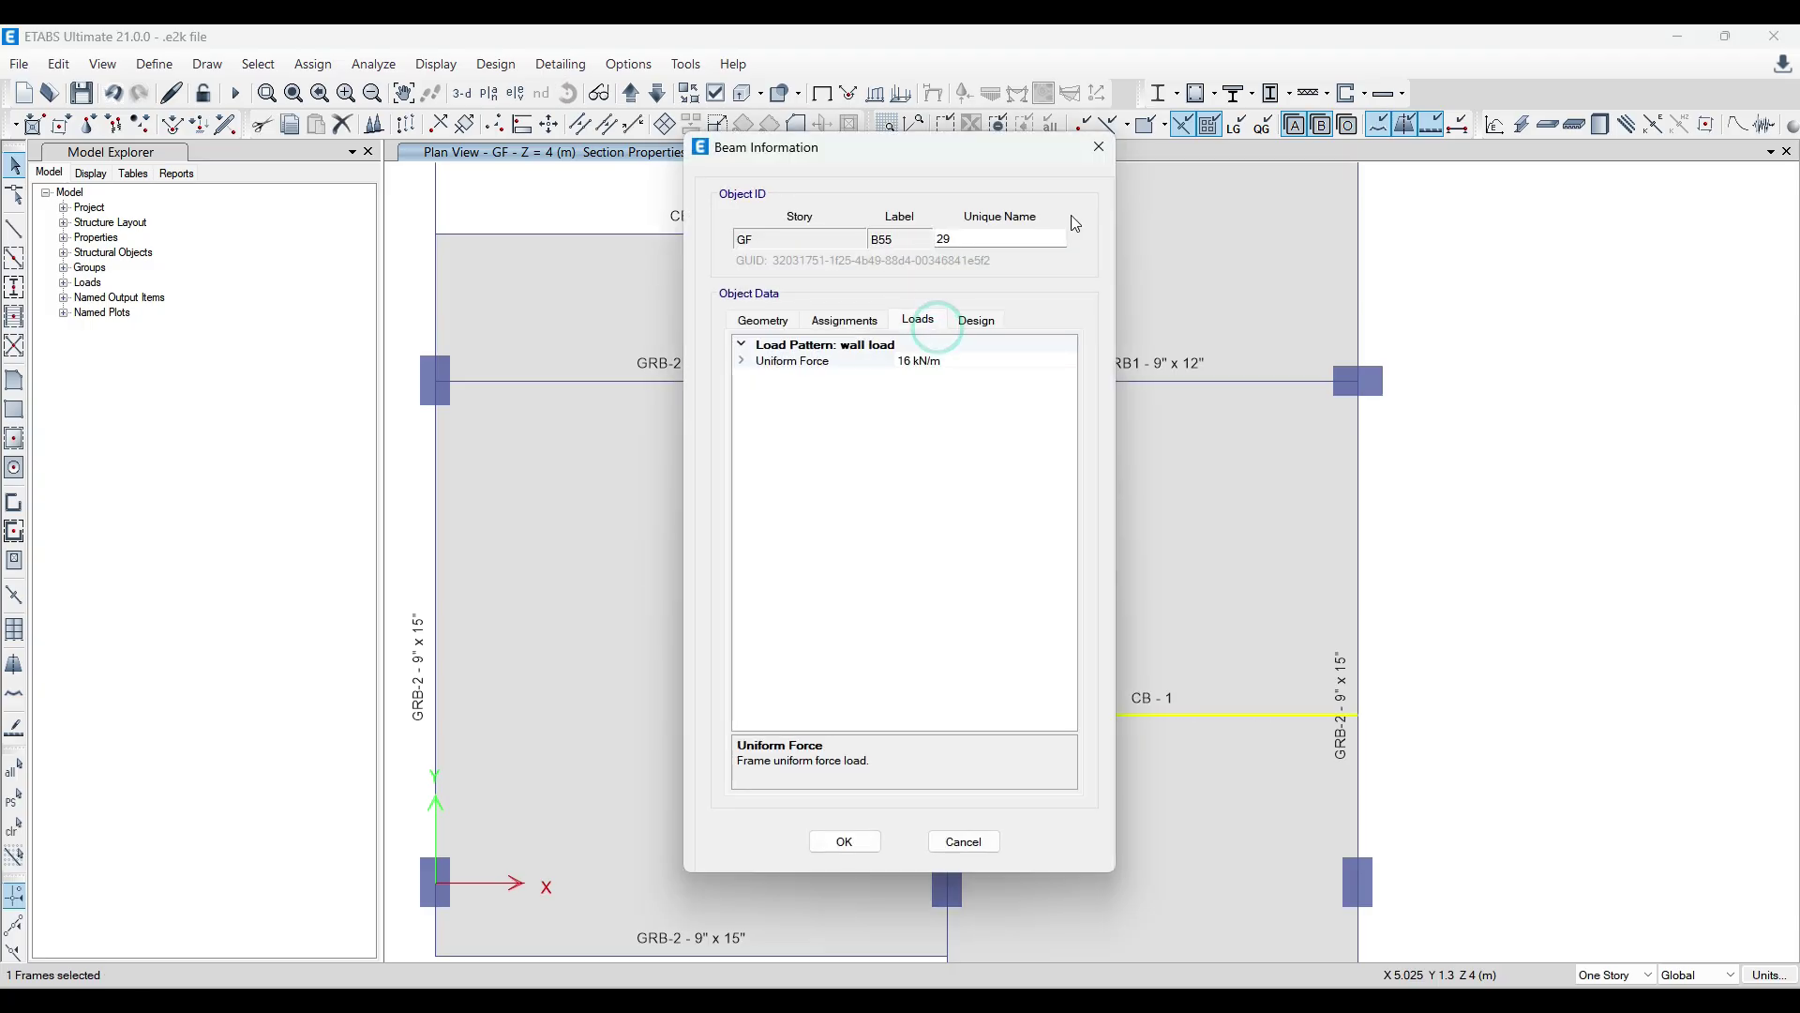
pyautogui.click(1108, 152)
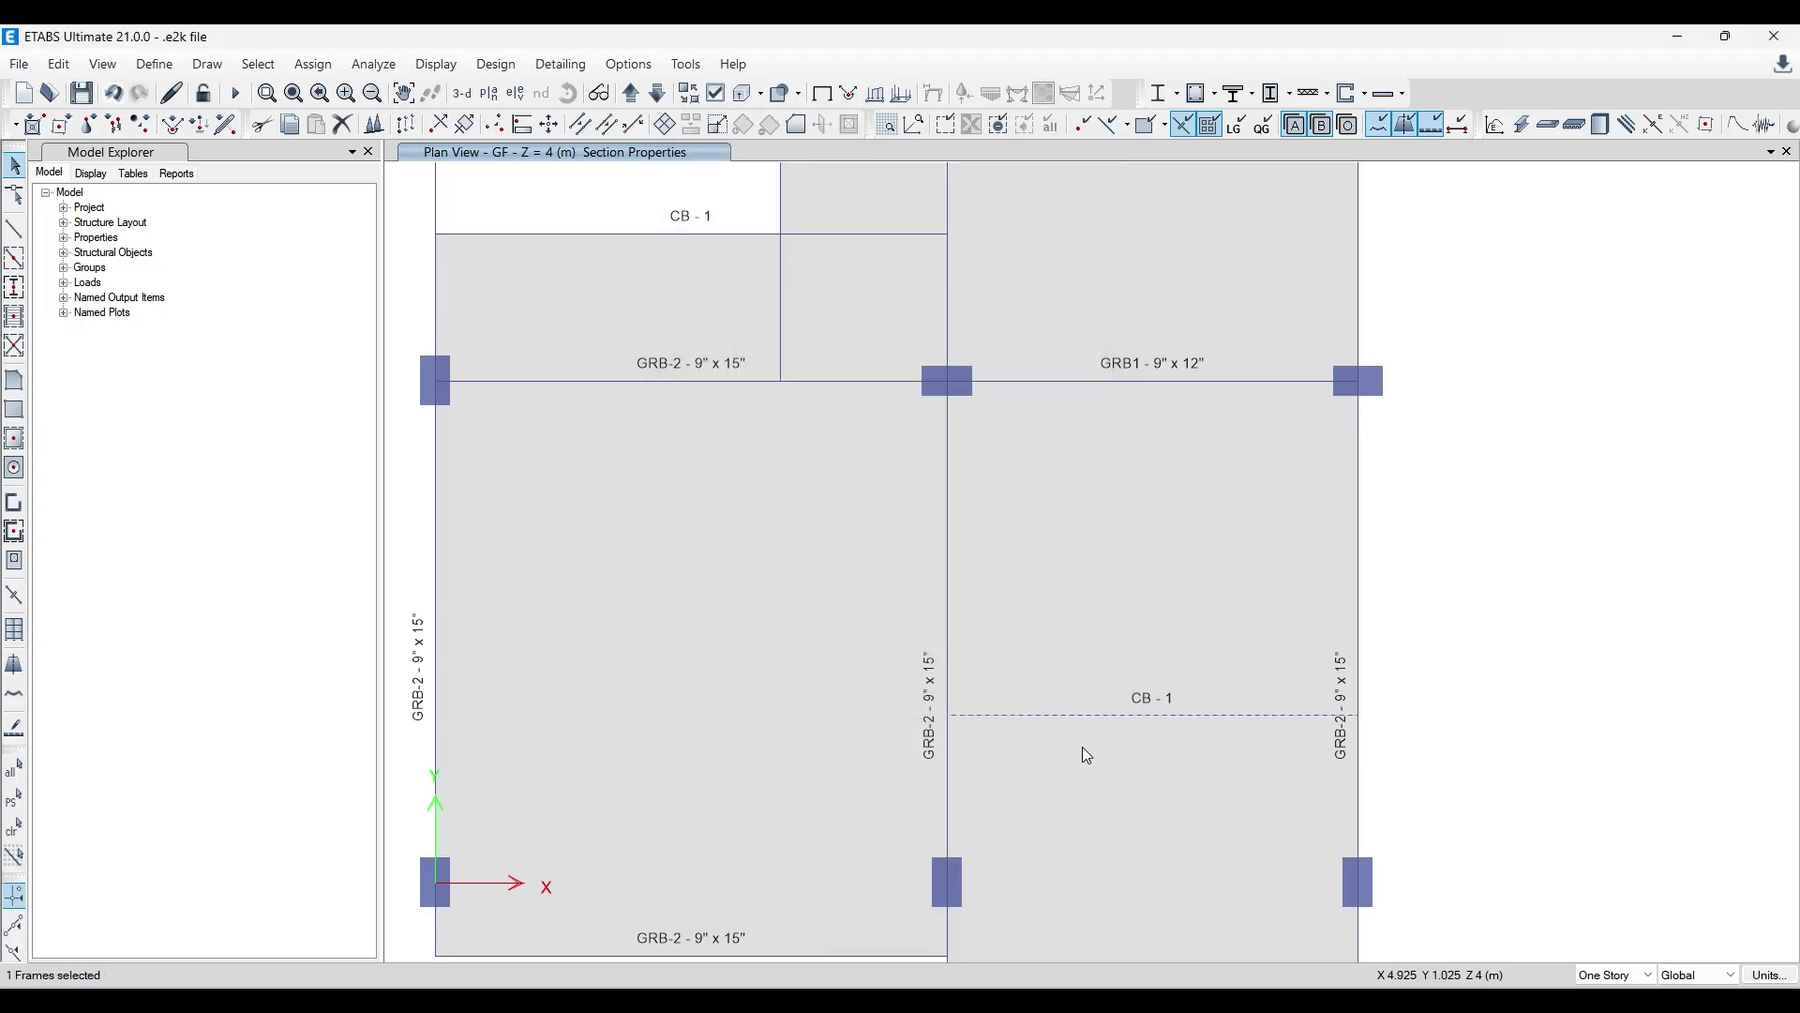
pyautogui.rightClick(1118, 715)
pyautogui.click(849, 321)
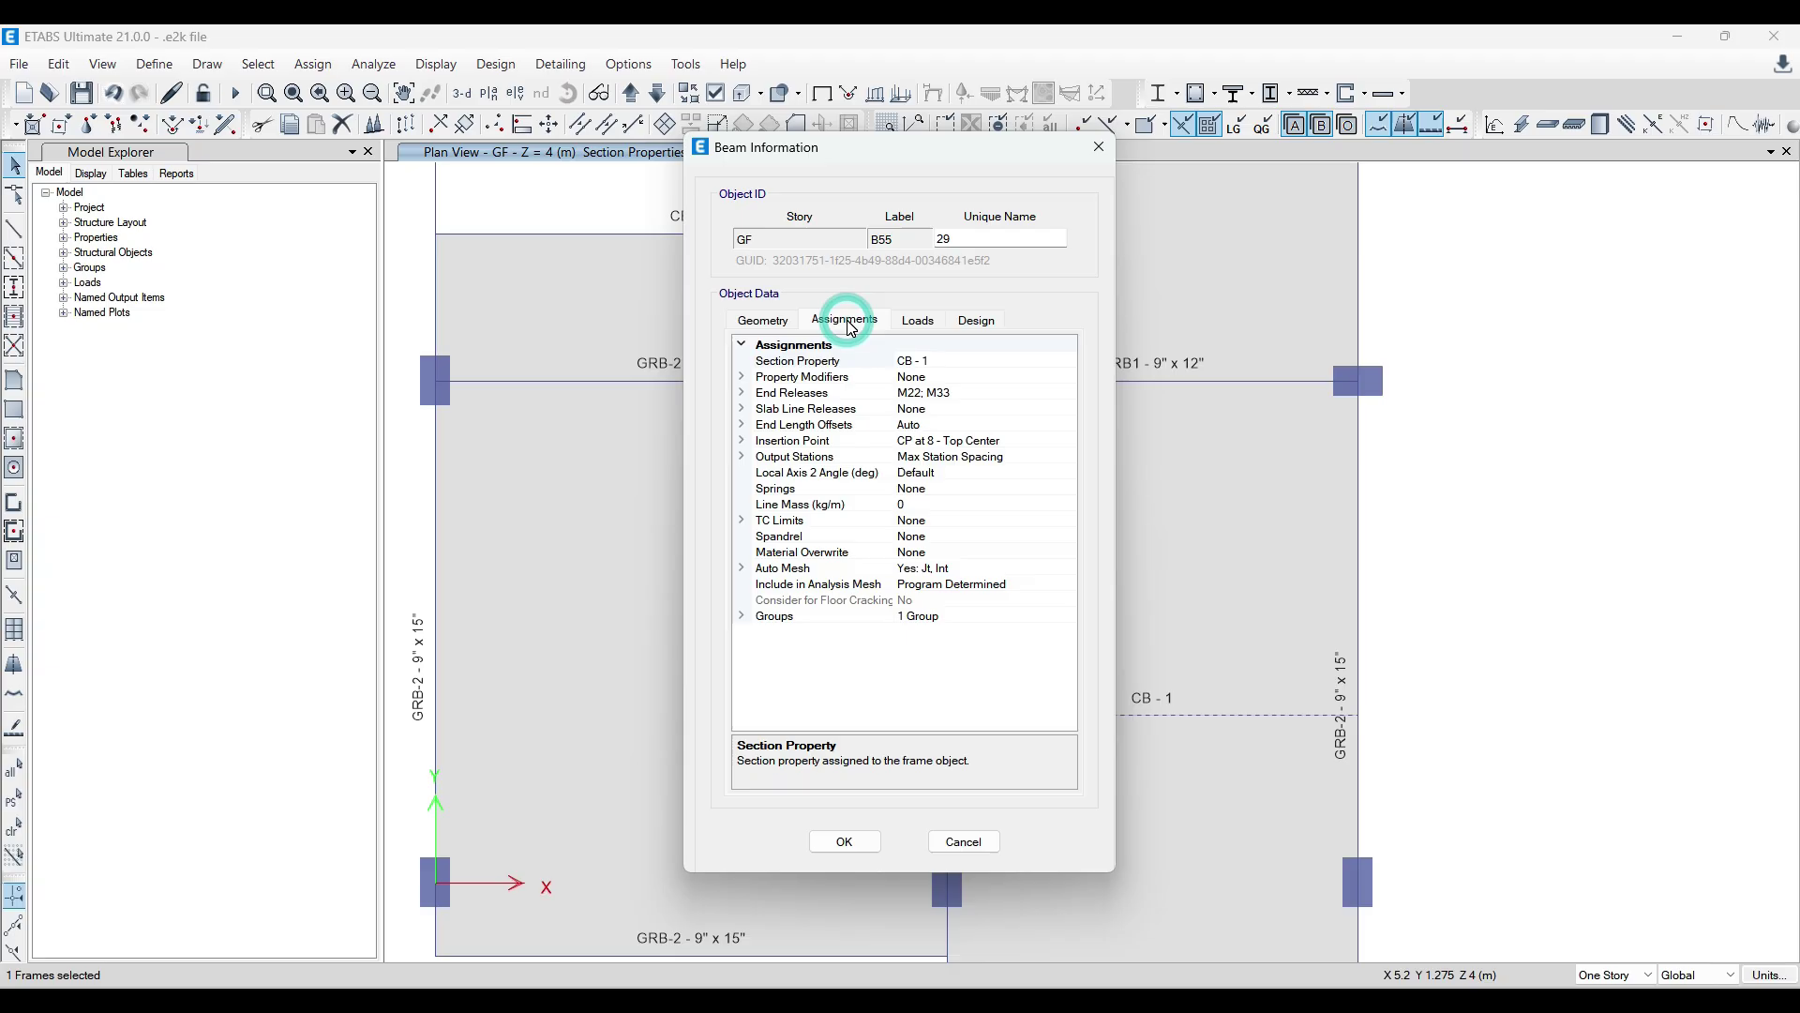
# Leave the section as CB - 1, close the window, deselect the beam and zoom out.
pyautogui.click(1022, 361)
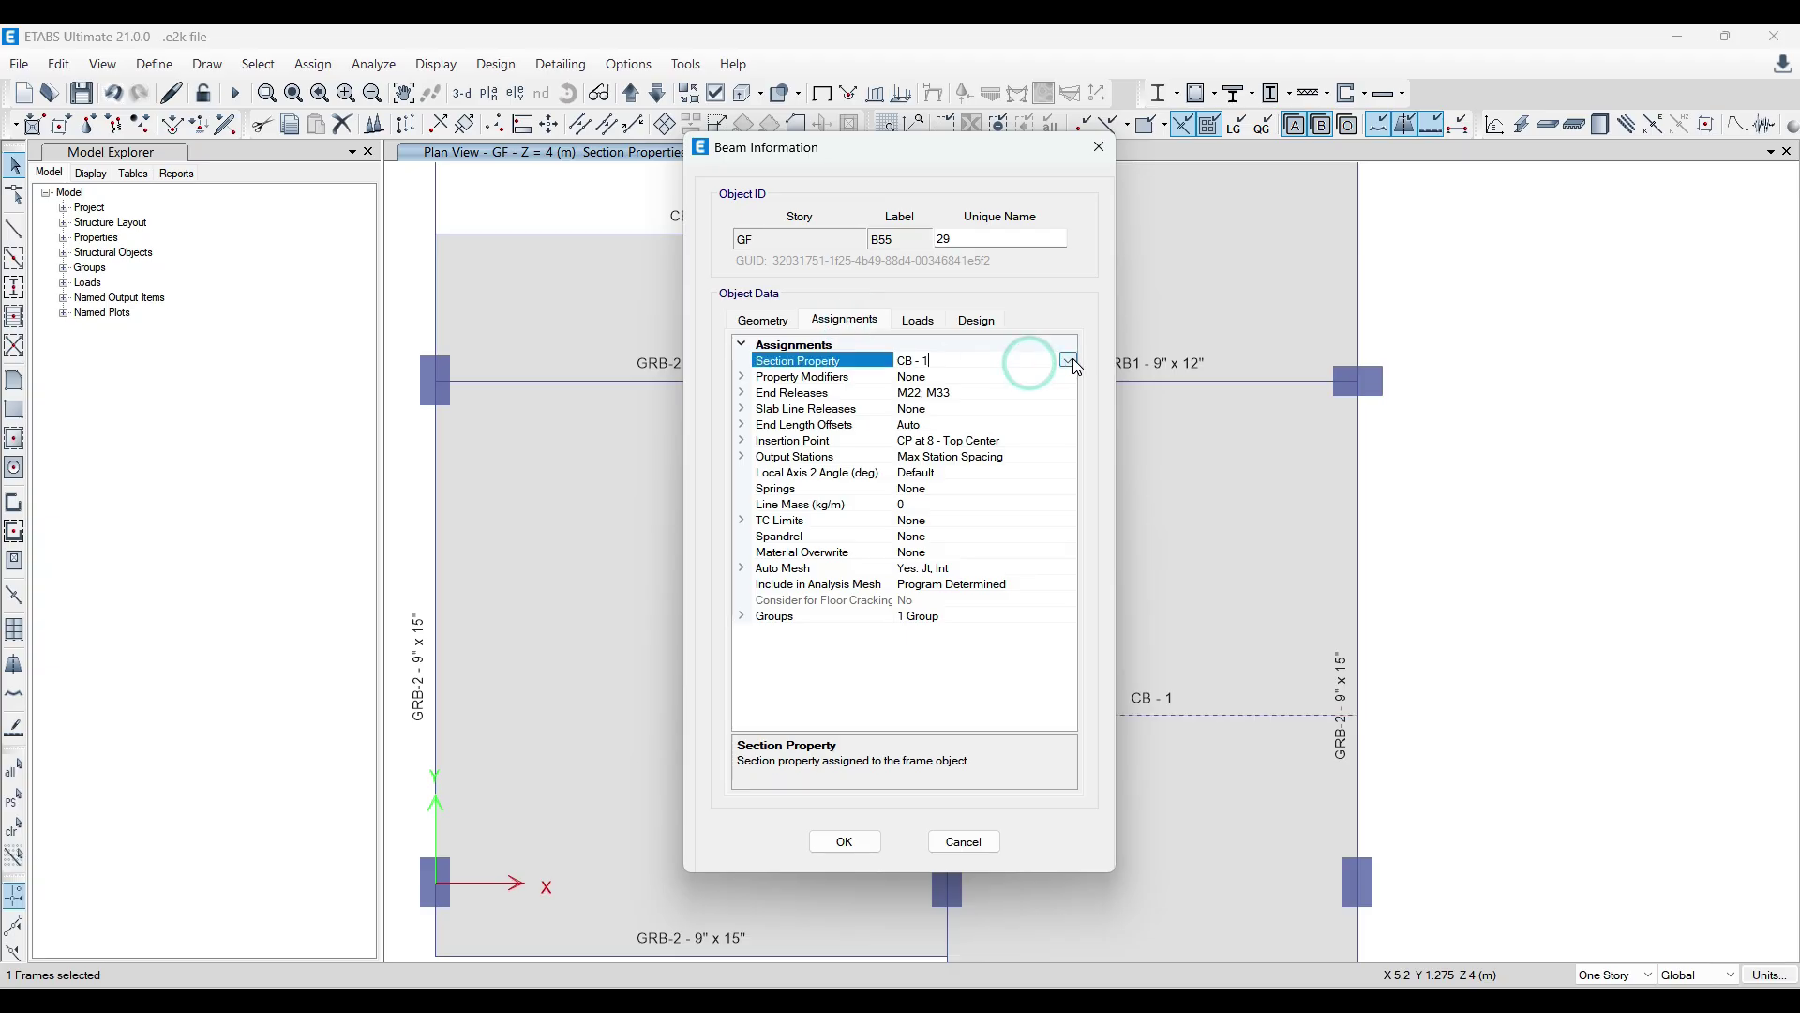
pyautogui.click(1069, 360)
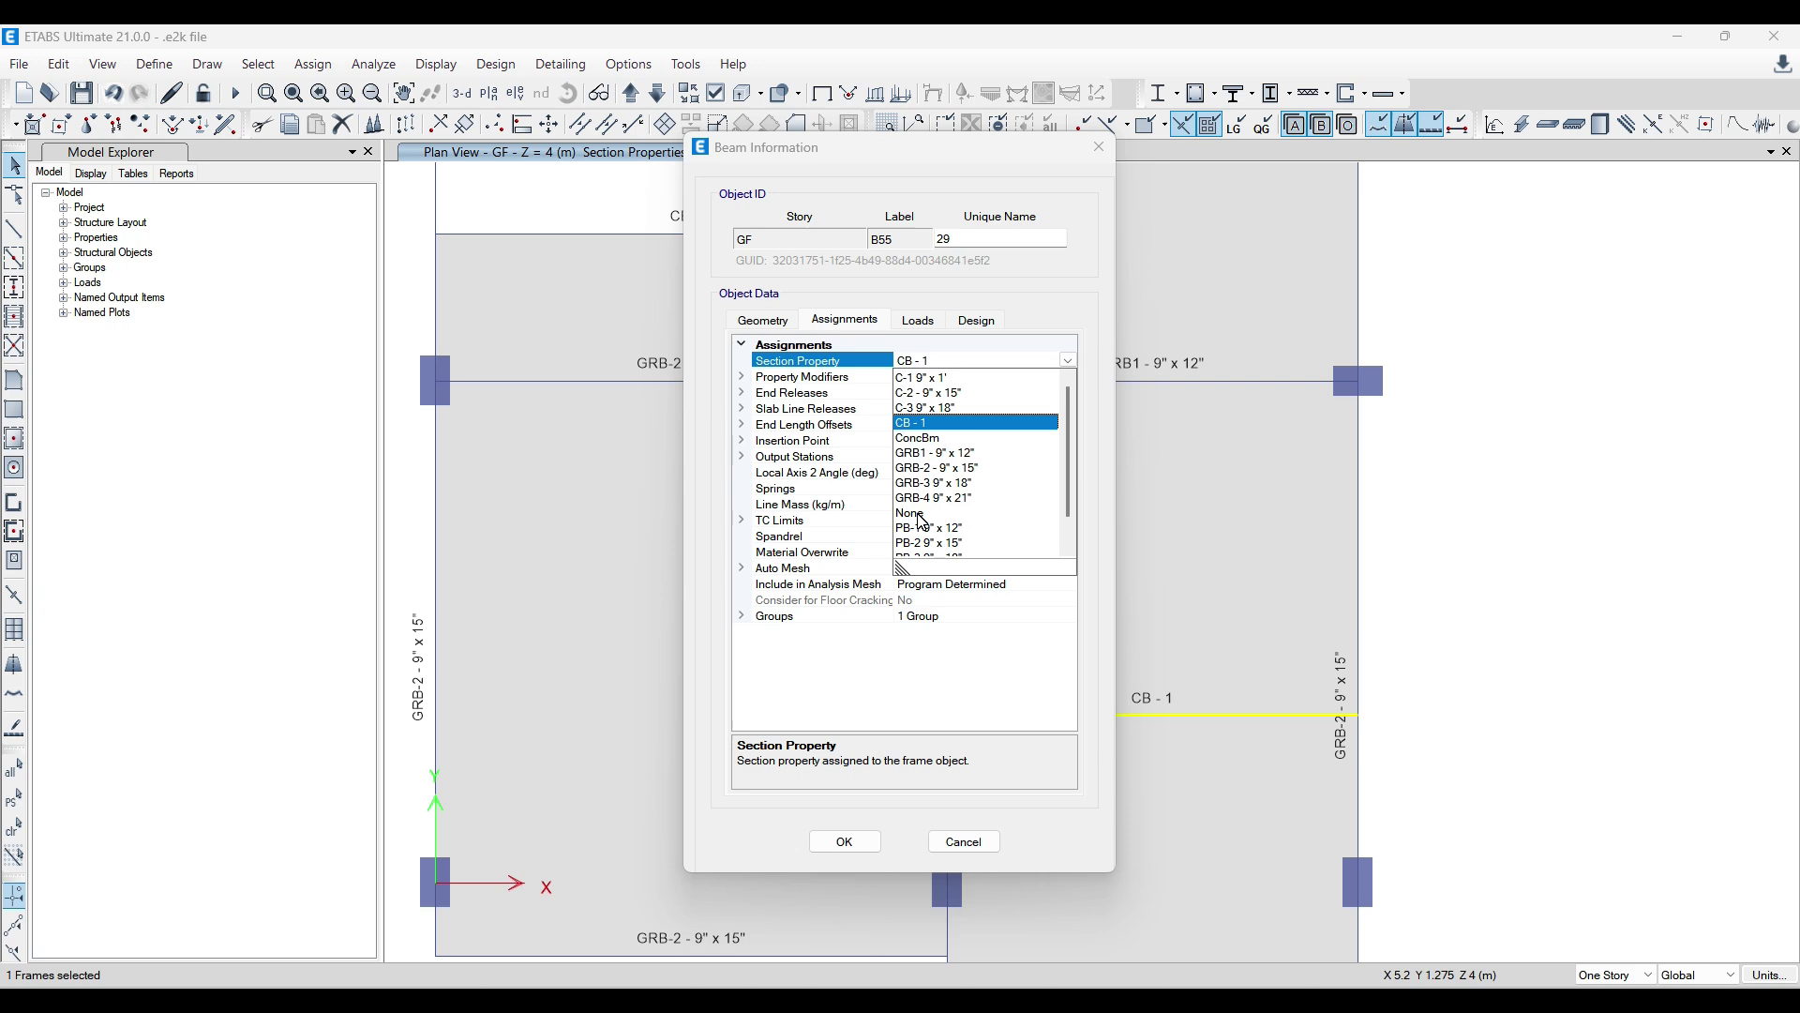
pyautogui.click(1100, 147)
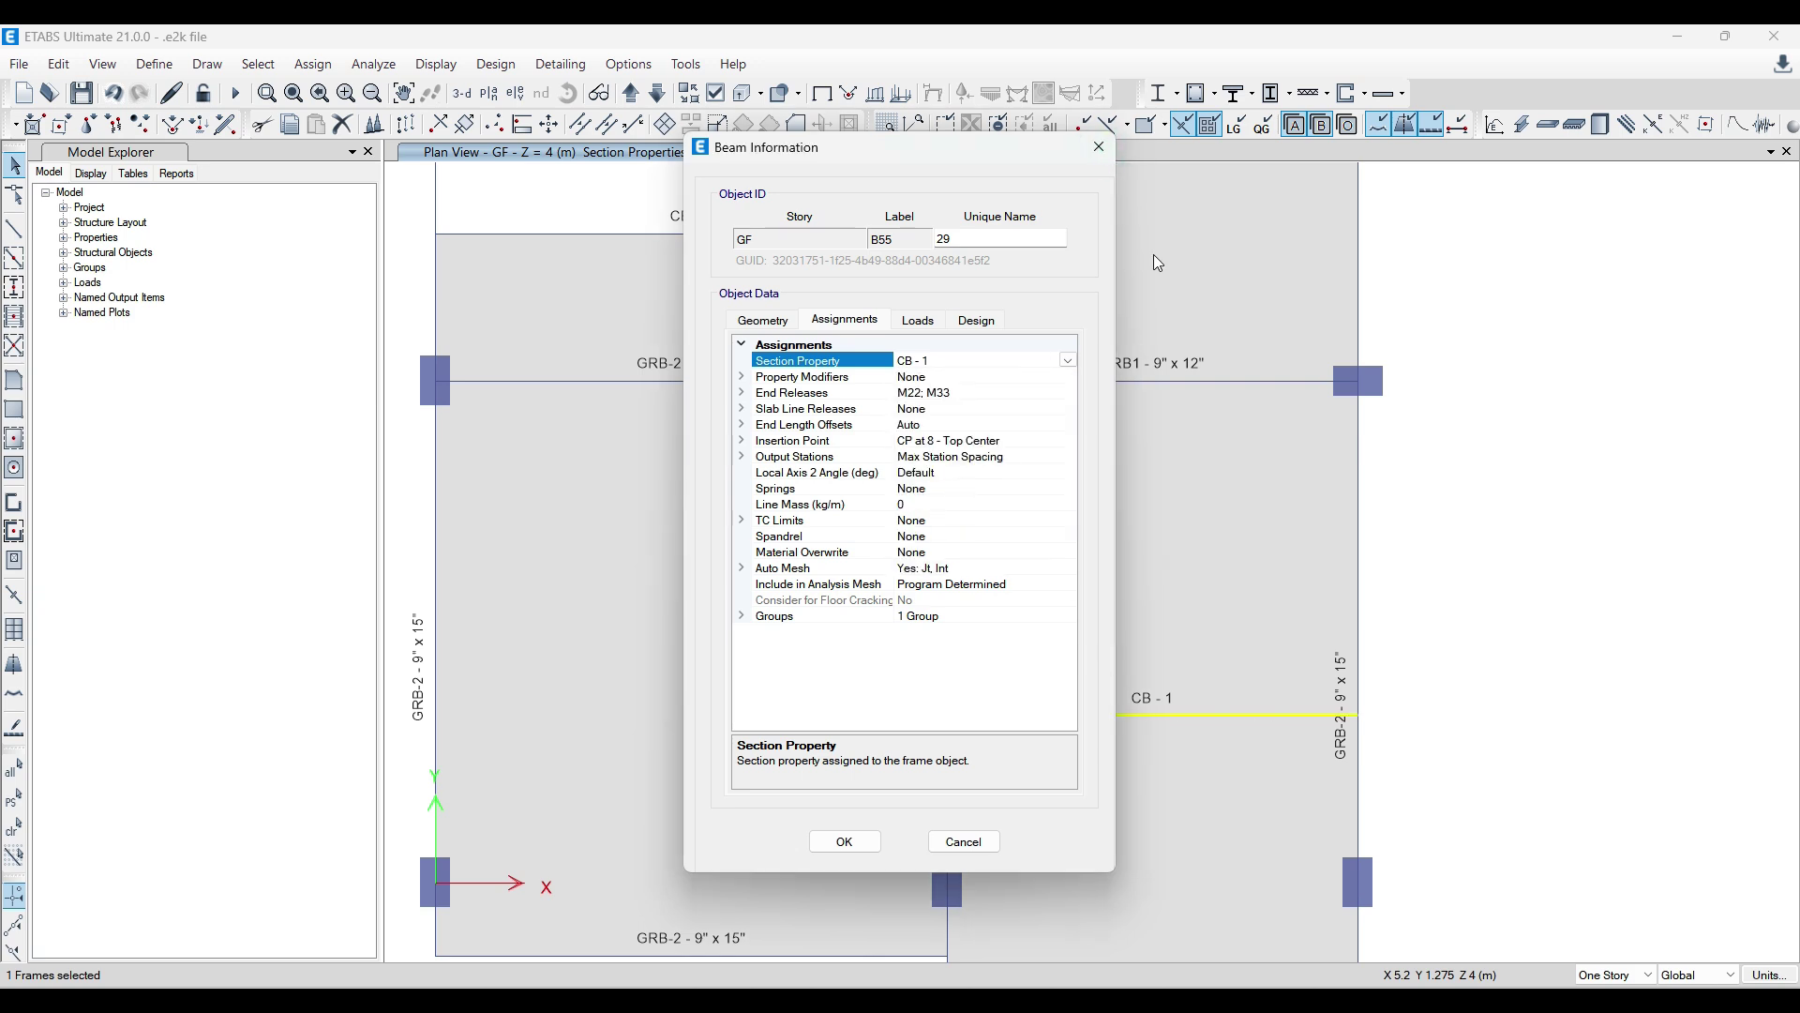
pyautogui.click(1101, 147)
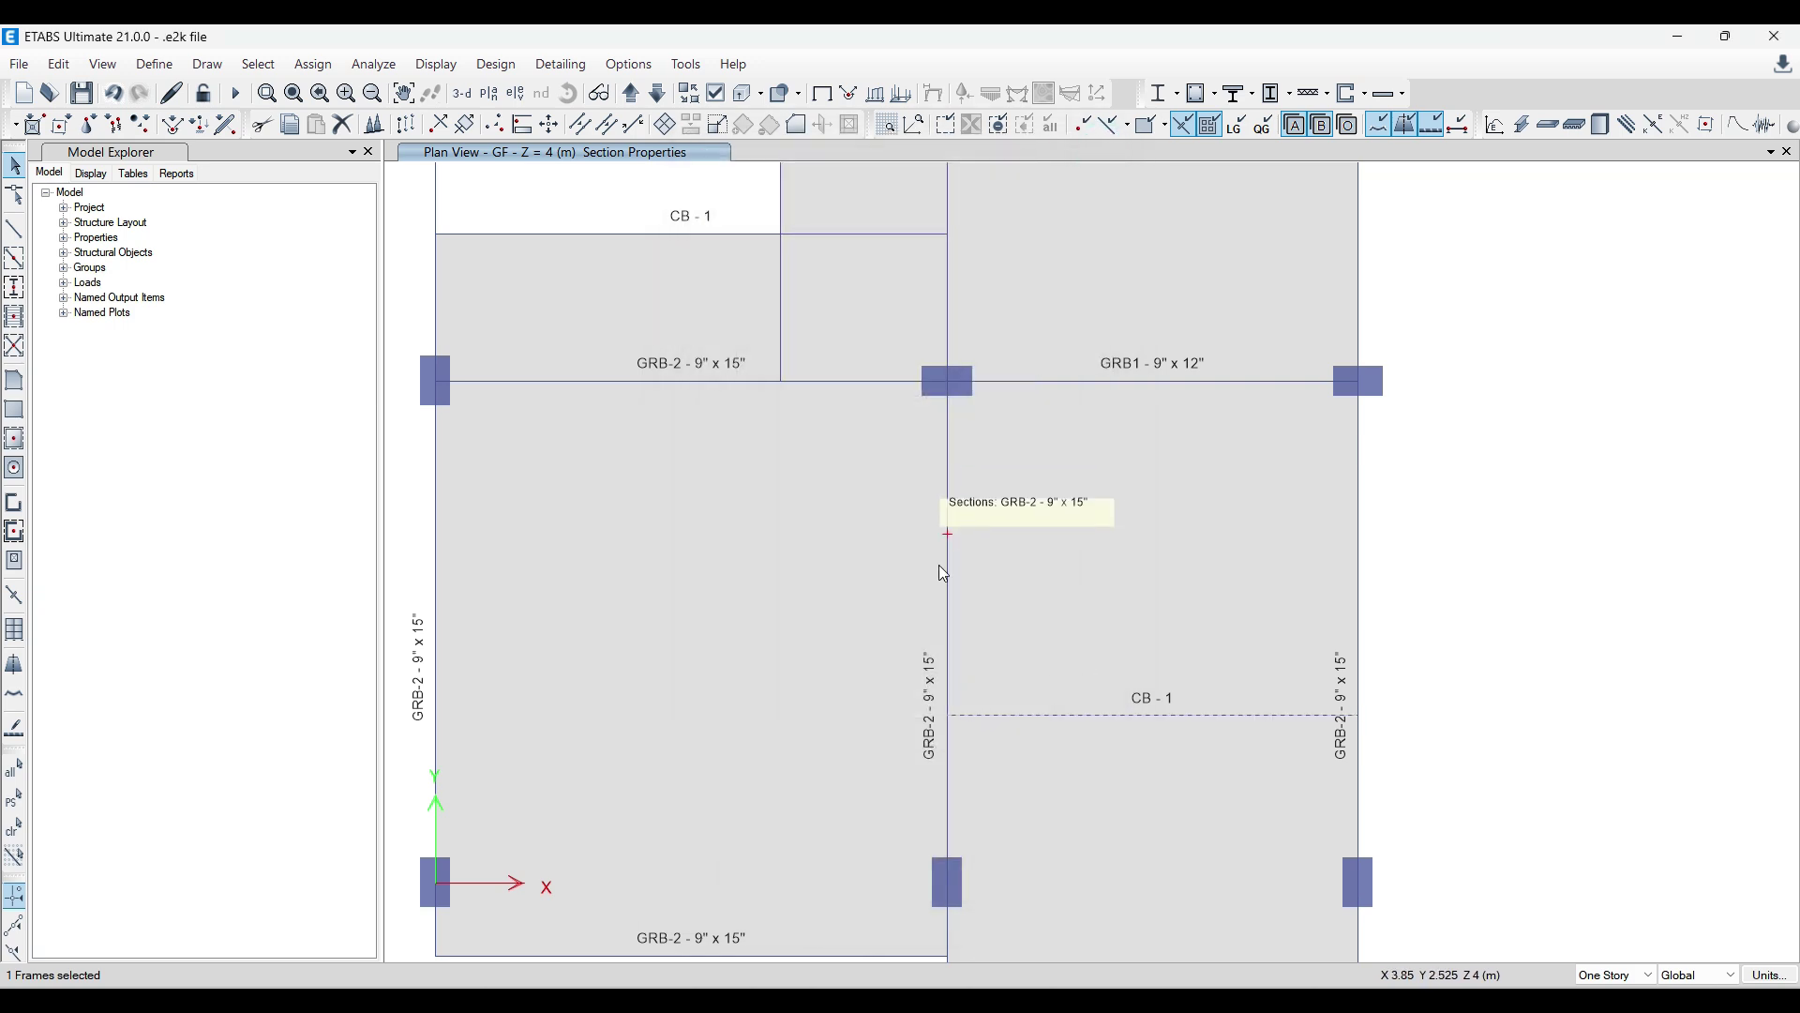
pyautogui.click(1218, 715)
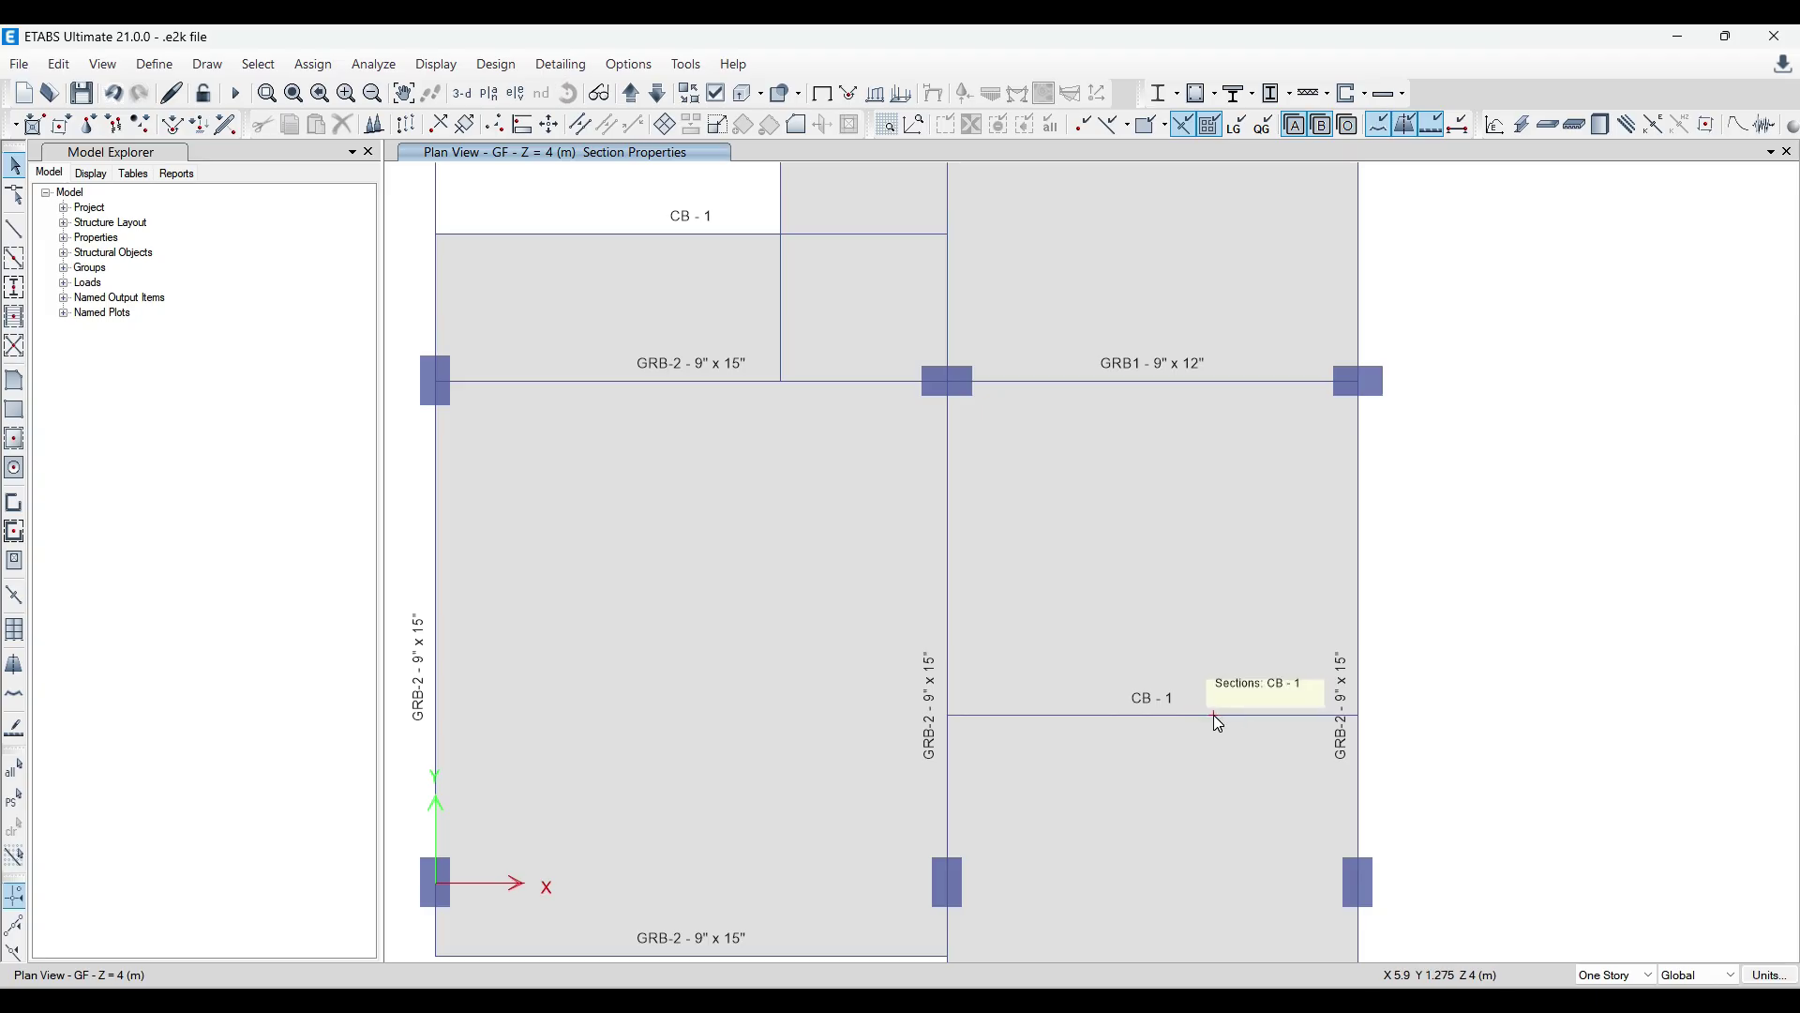
pyautogui.scroll(-3, 1242, 738)
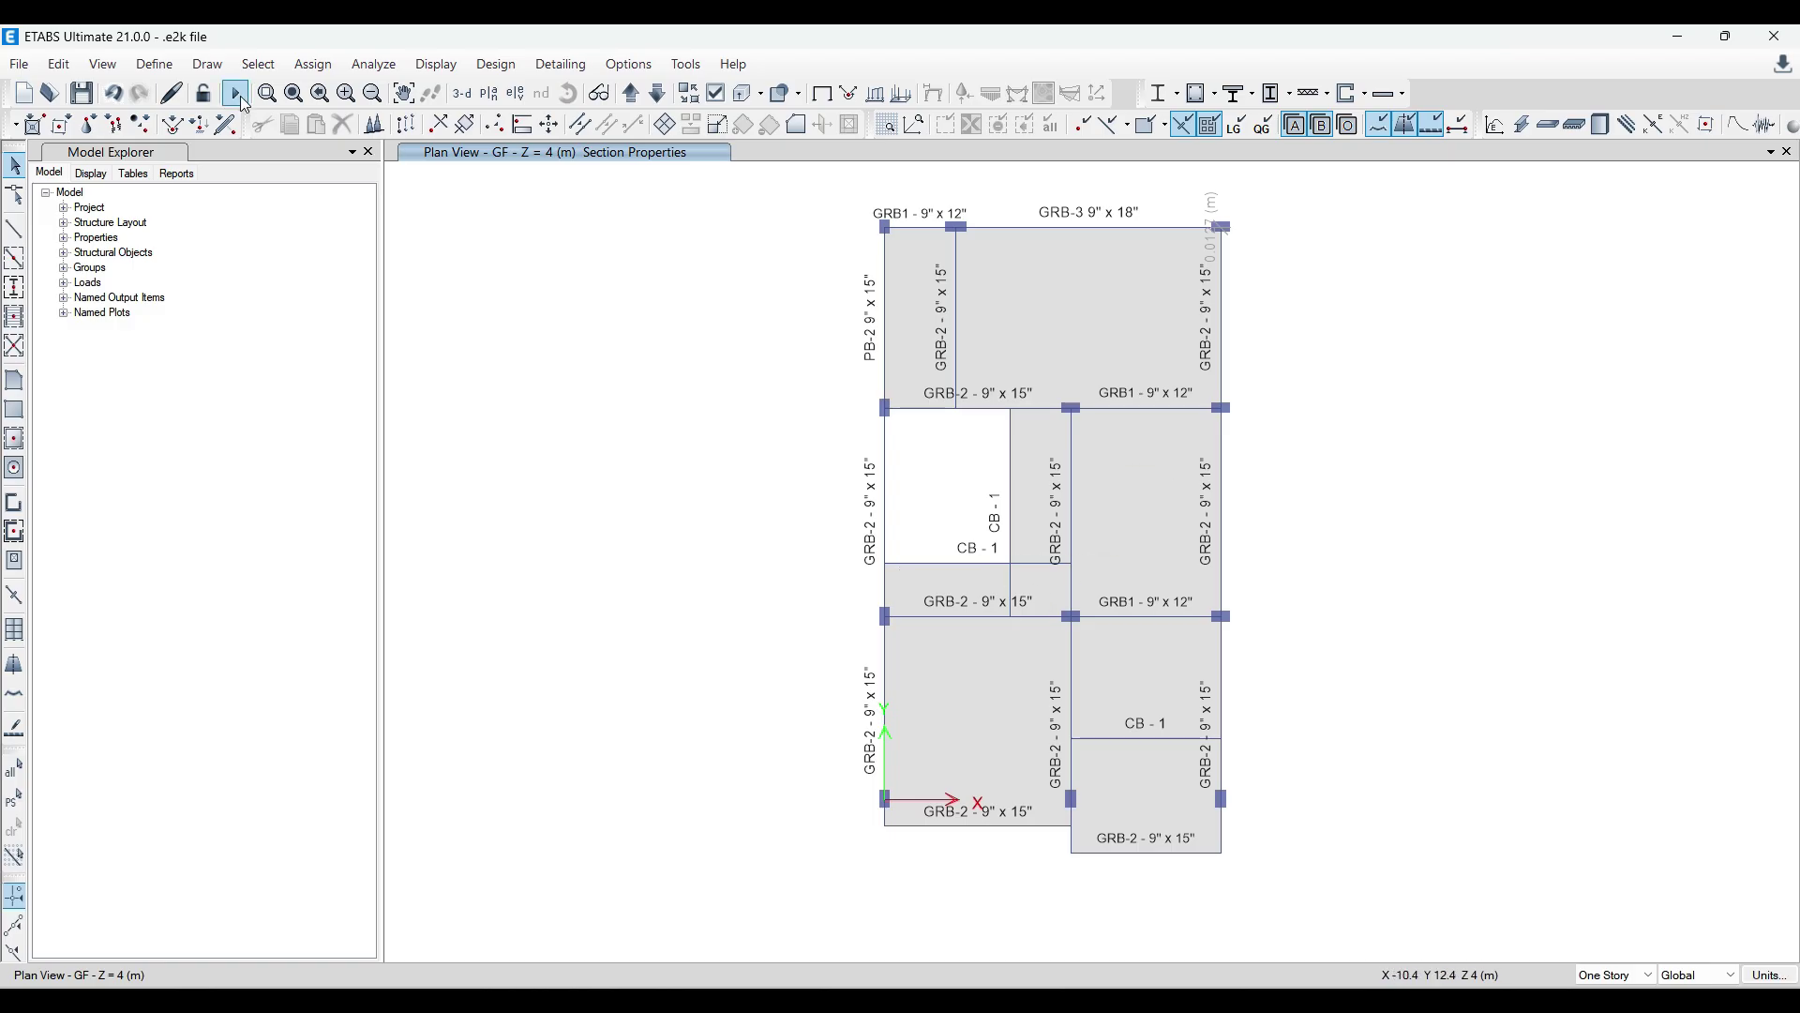
# Review the Load Patterns, then open the Load Combinations list.
pyautogui.click(154, 65)
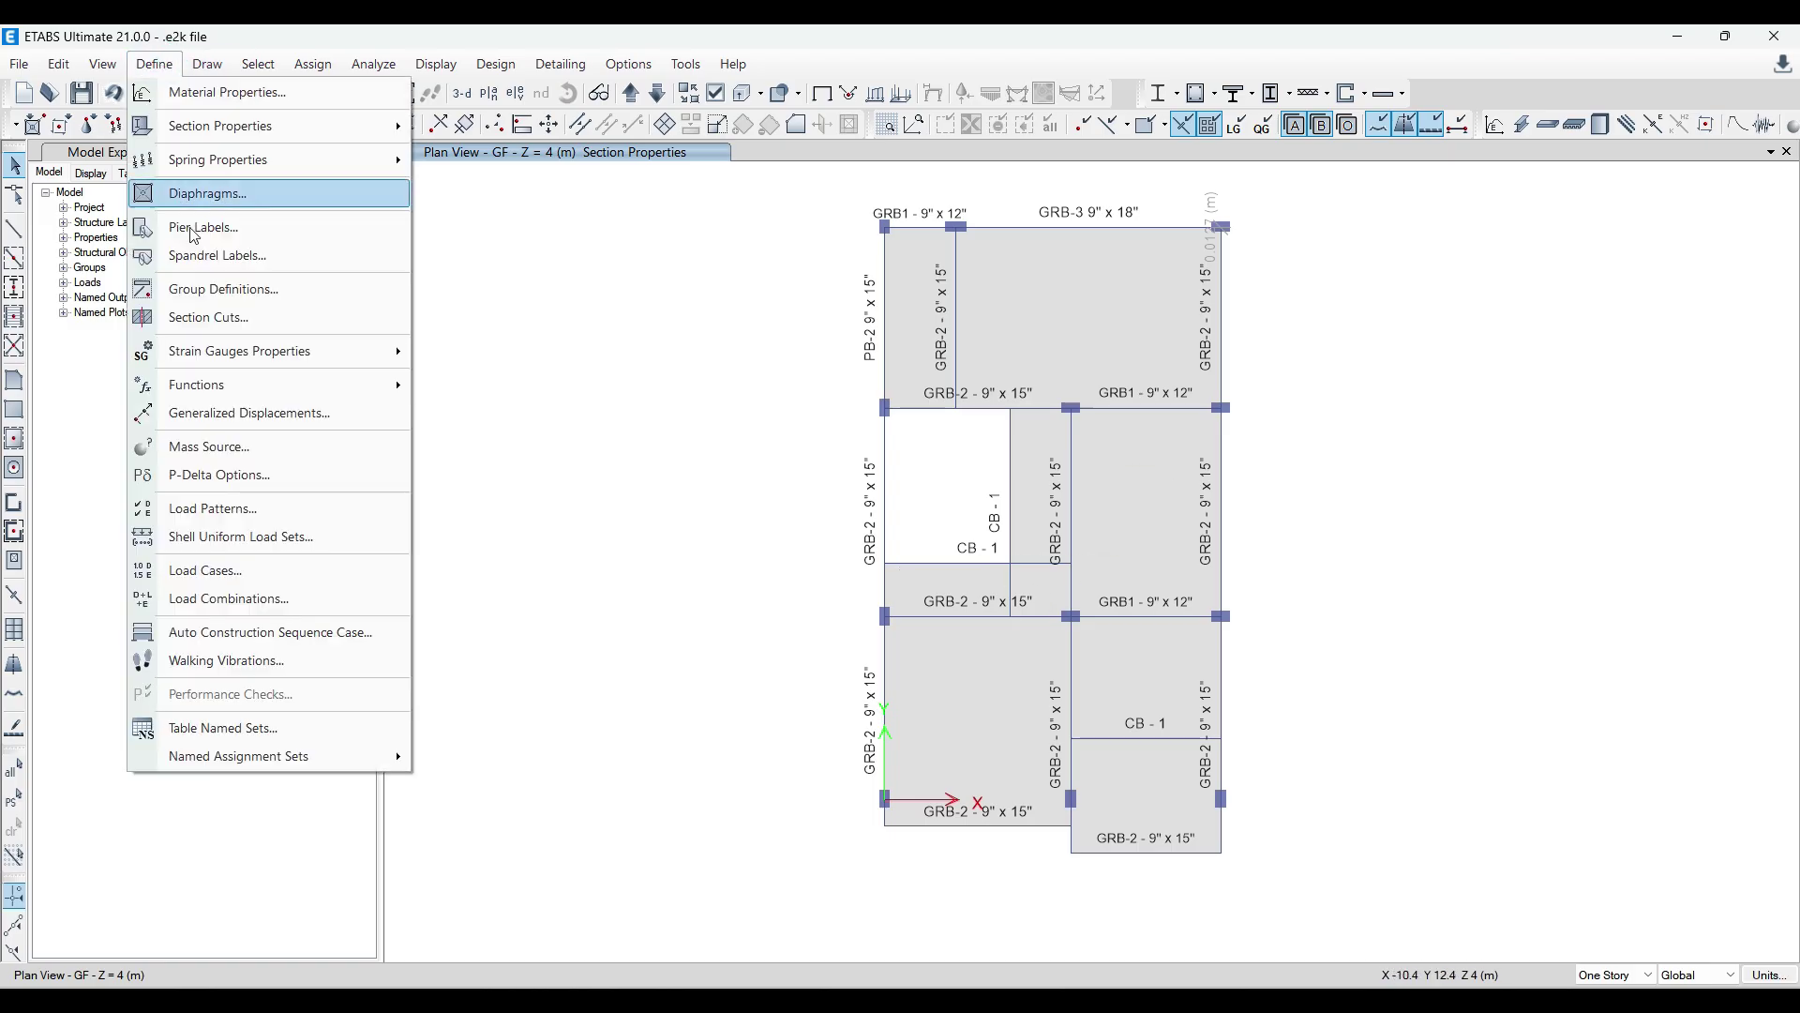
pyautogui.click(214, 508)
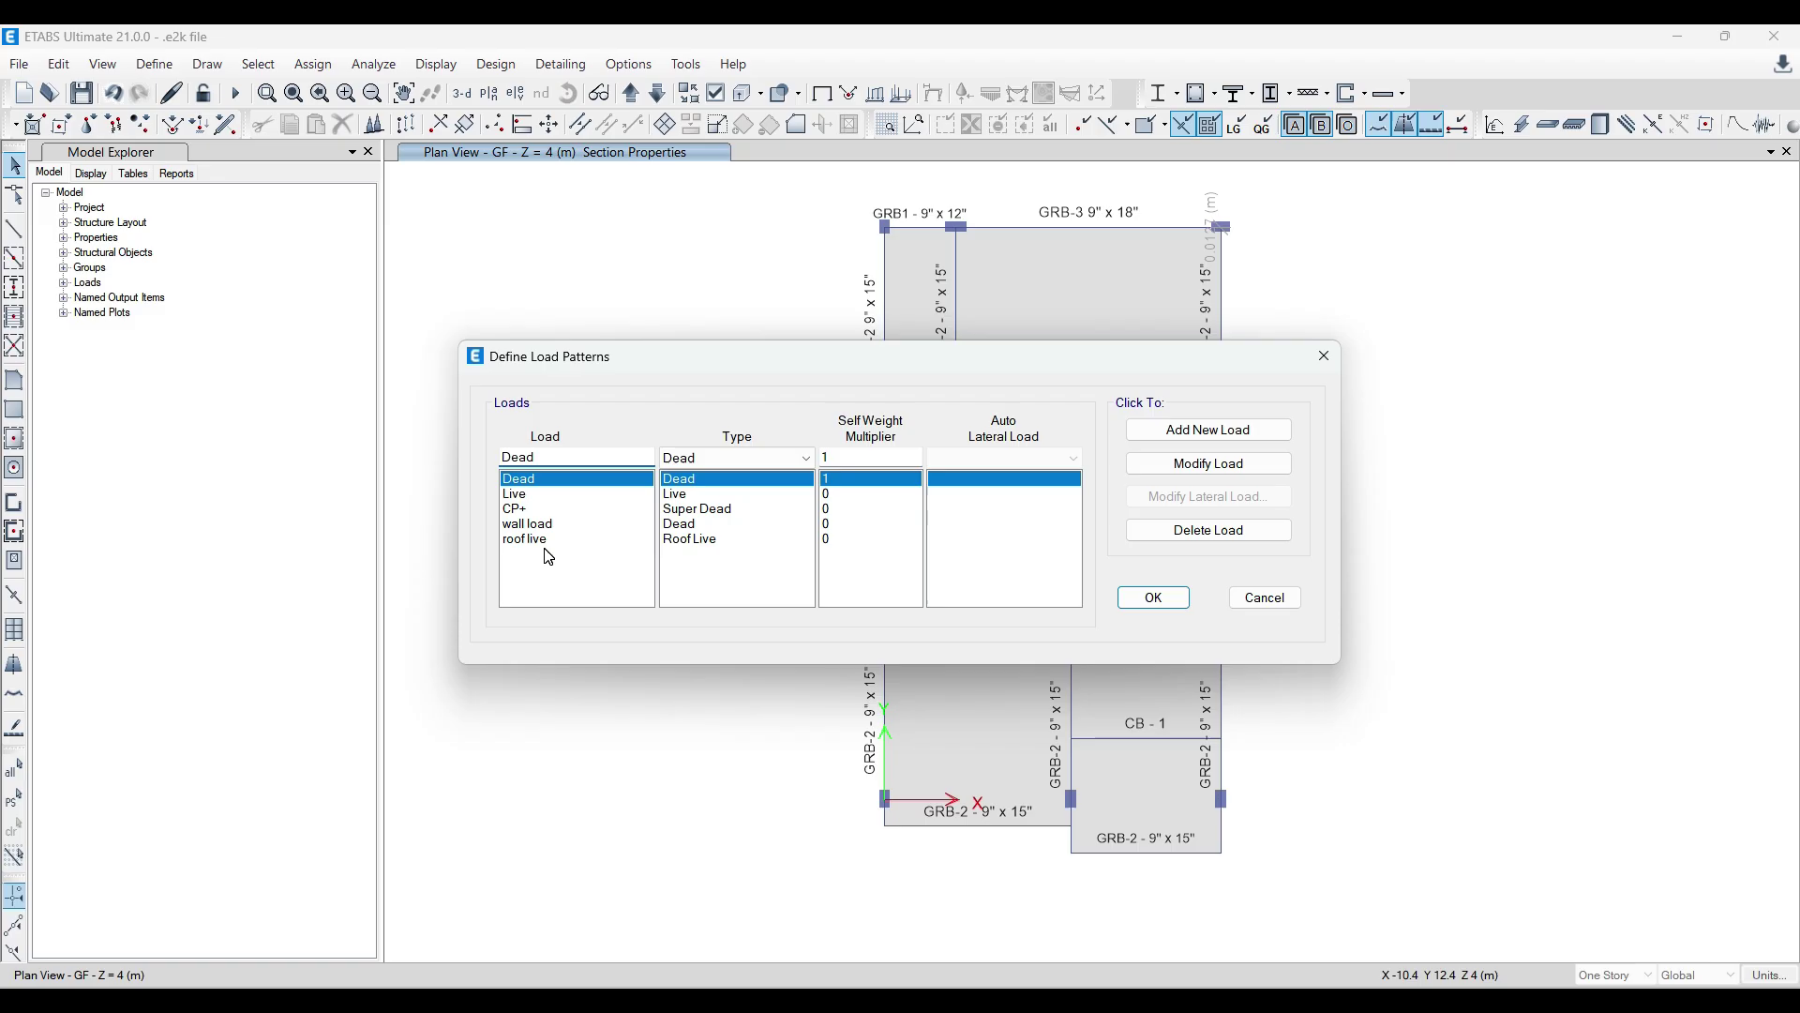
pyautogui.click(1317, 369)
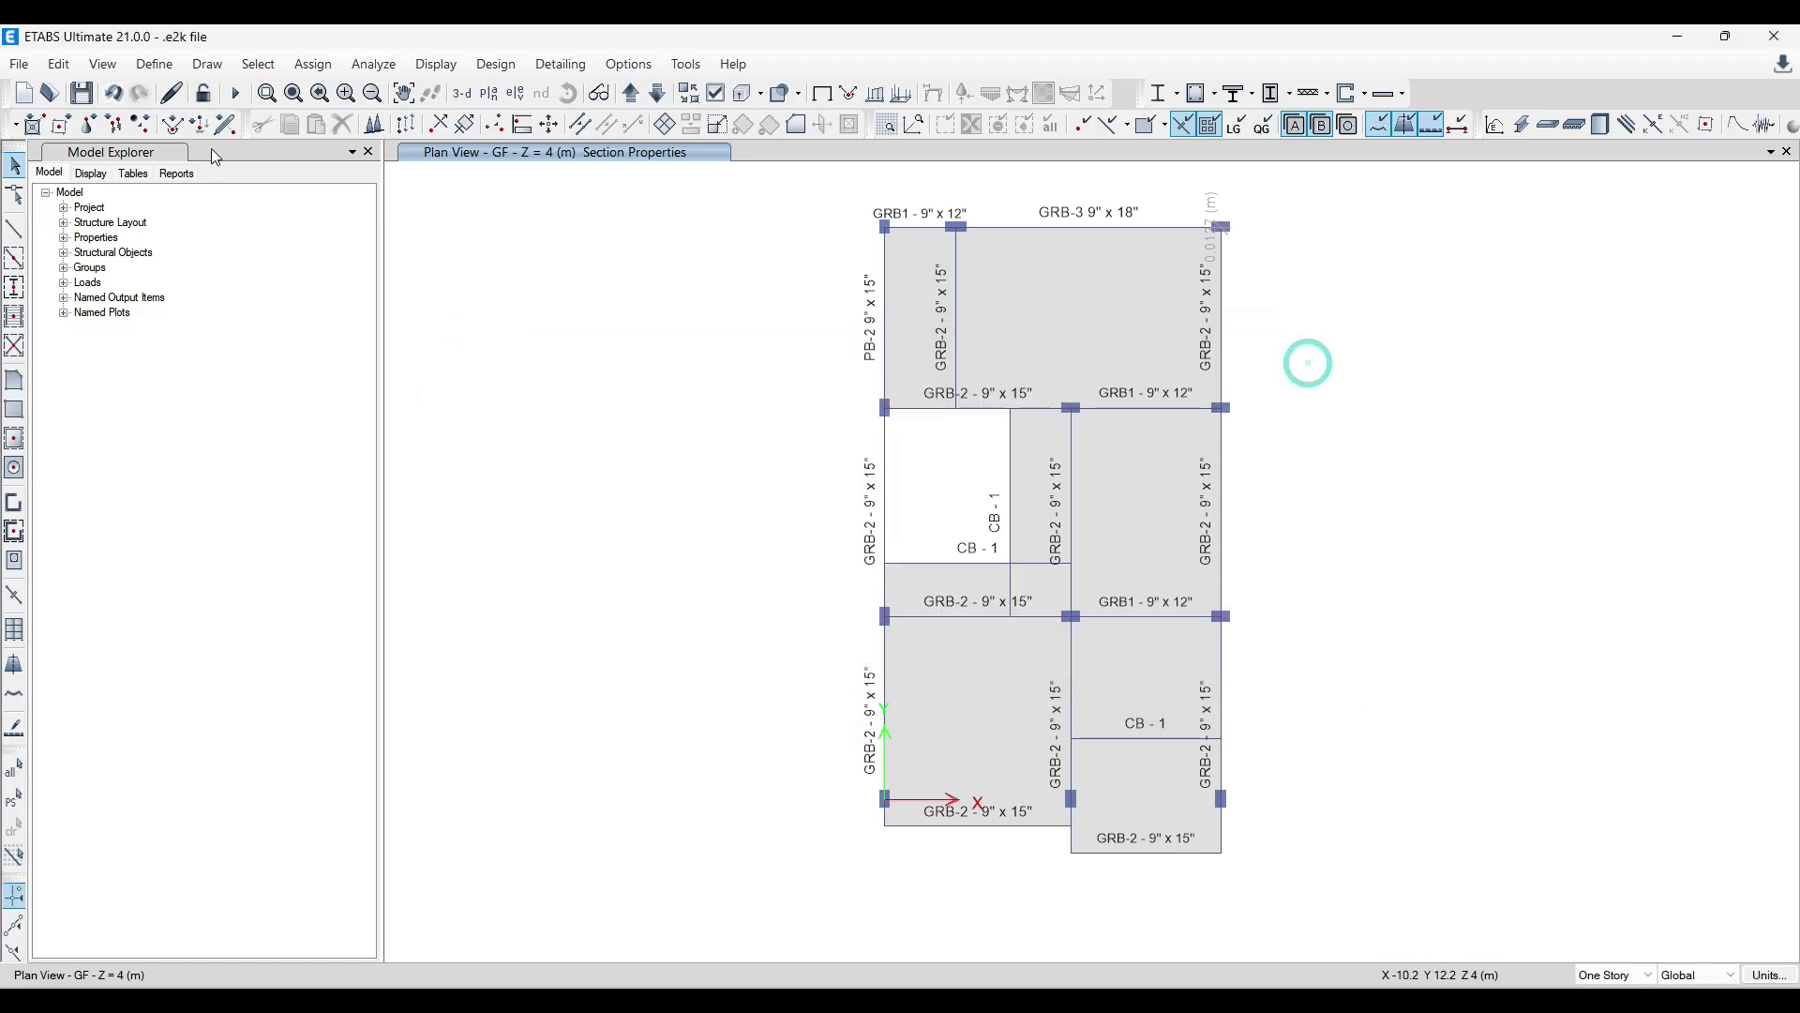
pyautogui.click(154, 65)
pyautogui.click(229, 599)
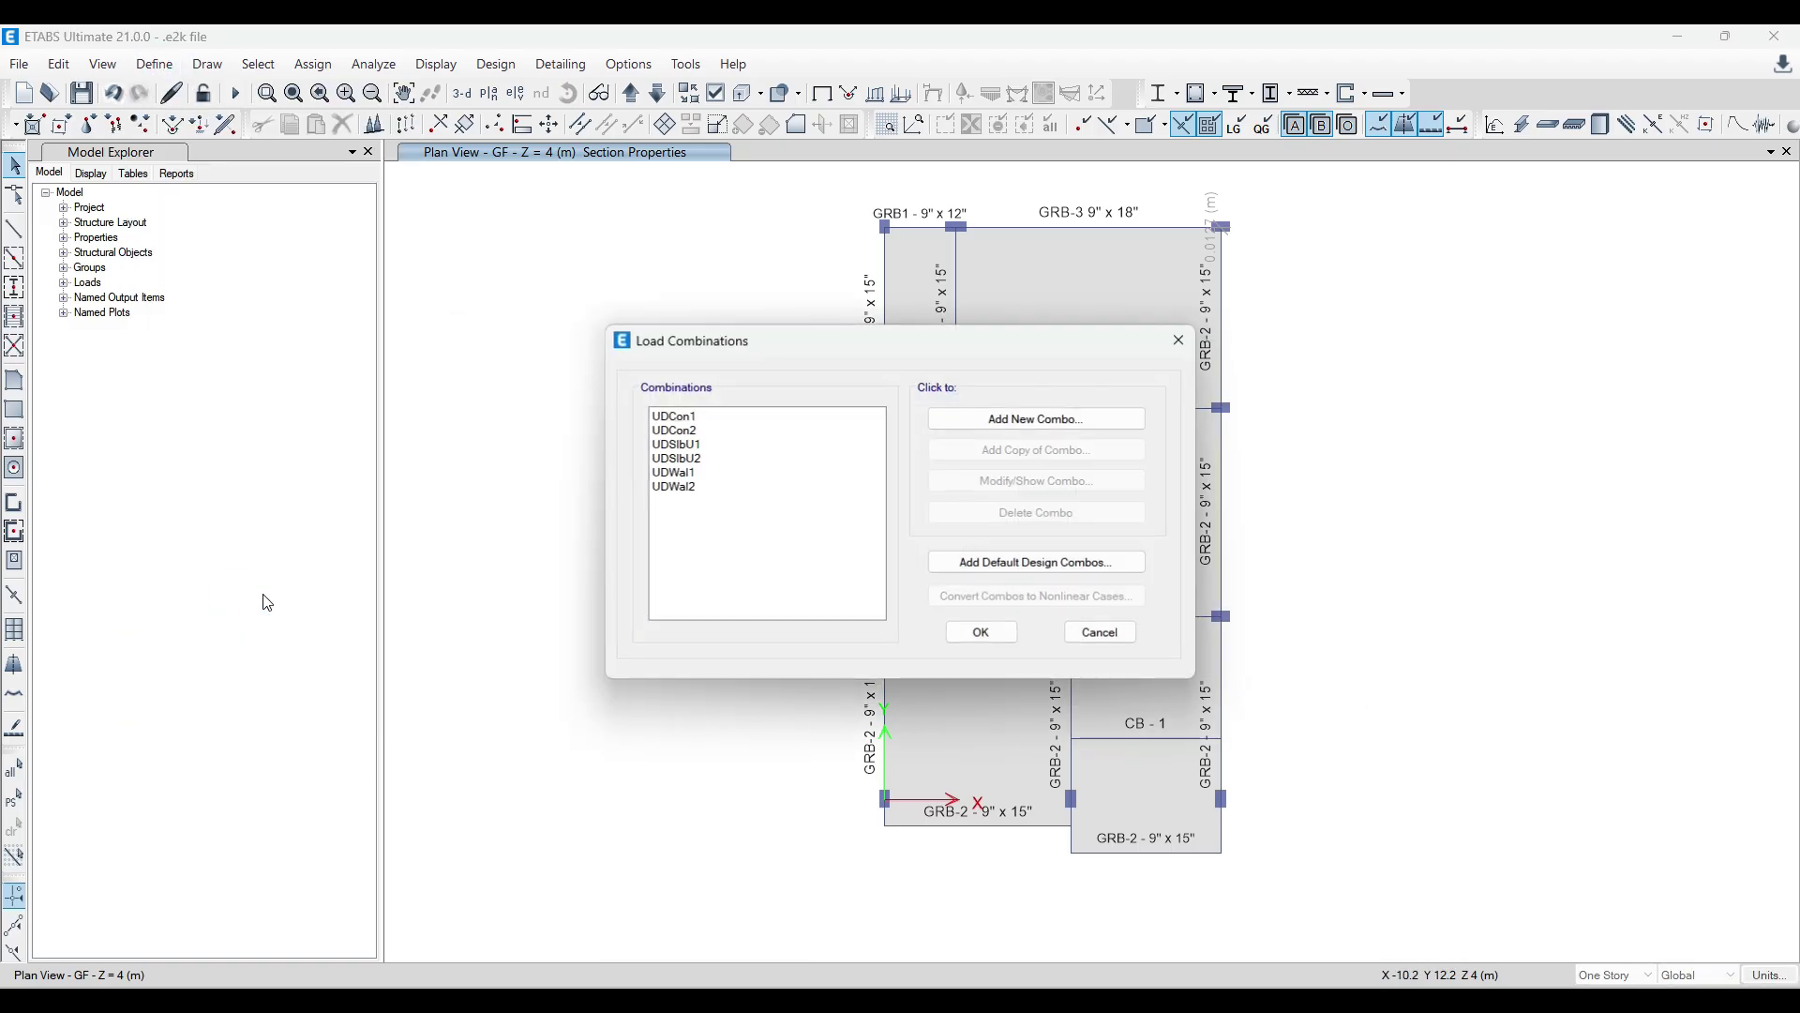
pyautogui.moveTo(689, 352); pyautogui.dragTo(568, 348)
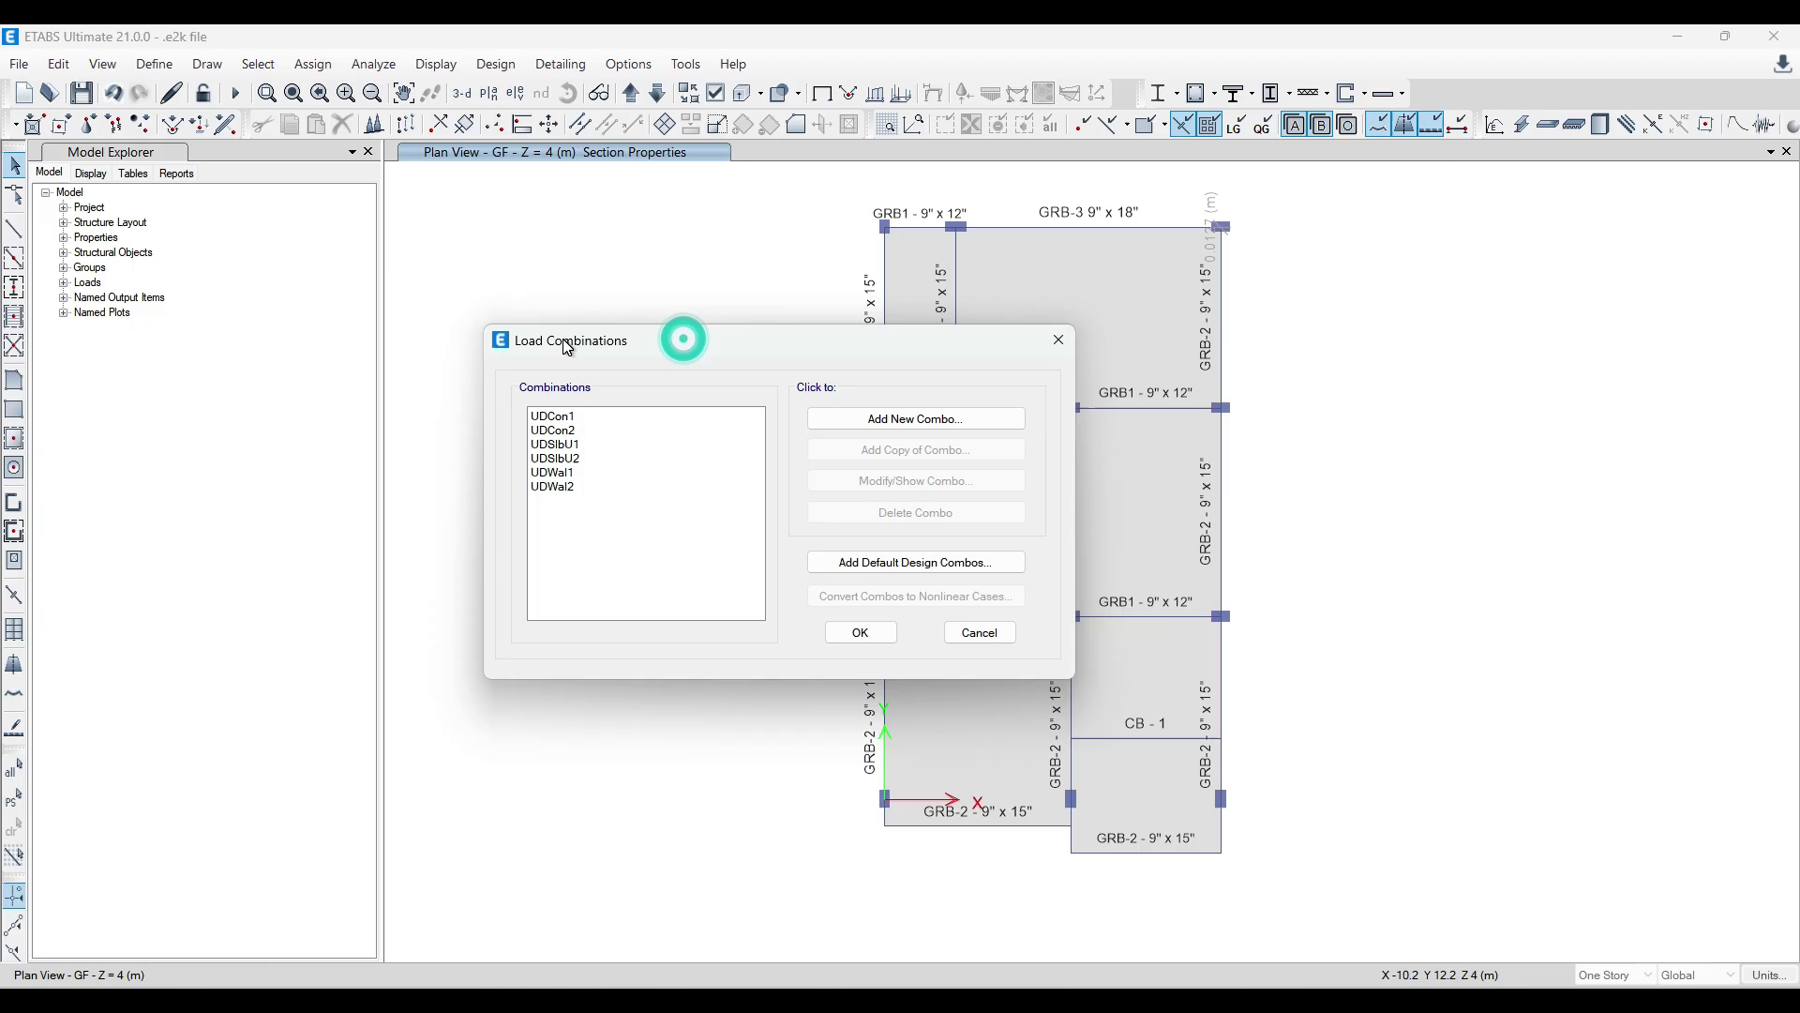
pyautogui.moveTo(569, 421)
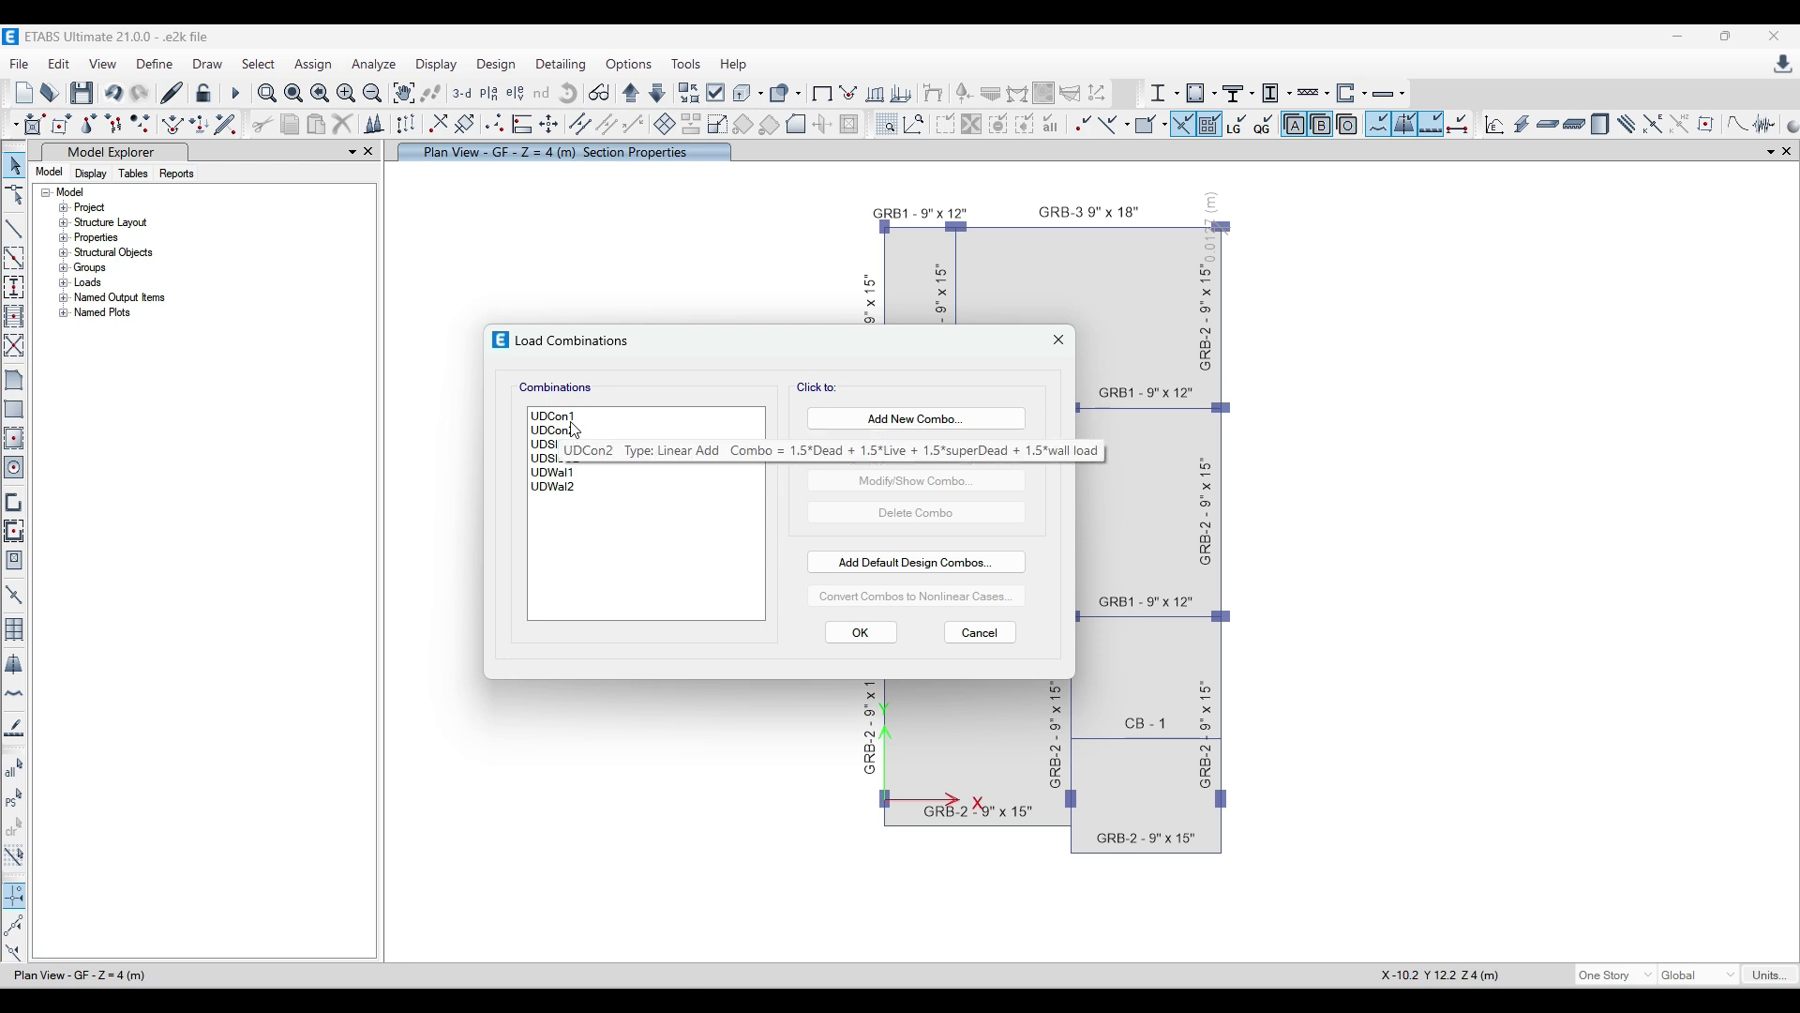
# Inspect the UDCon1, UDCon2, UDSlbU1 and UDSlbU2 combinations without changes.
pyautogui.doubleClick(573, 422)
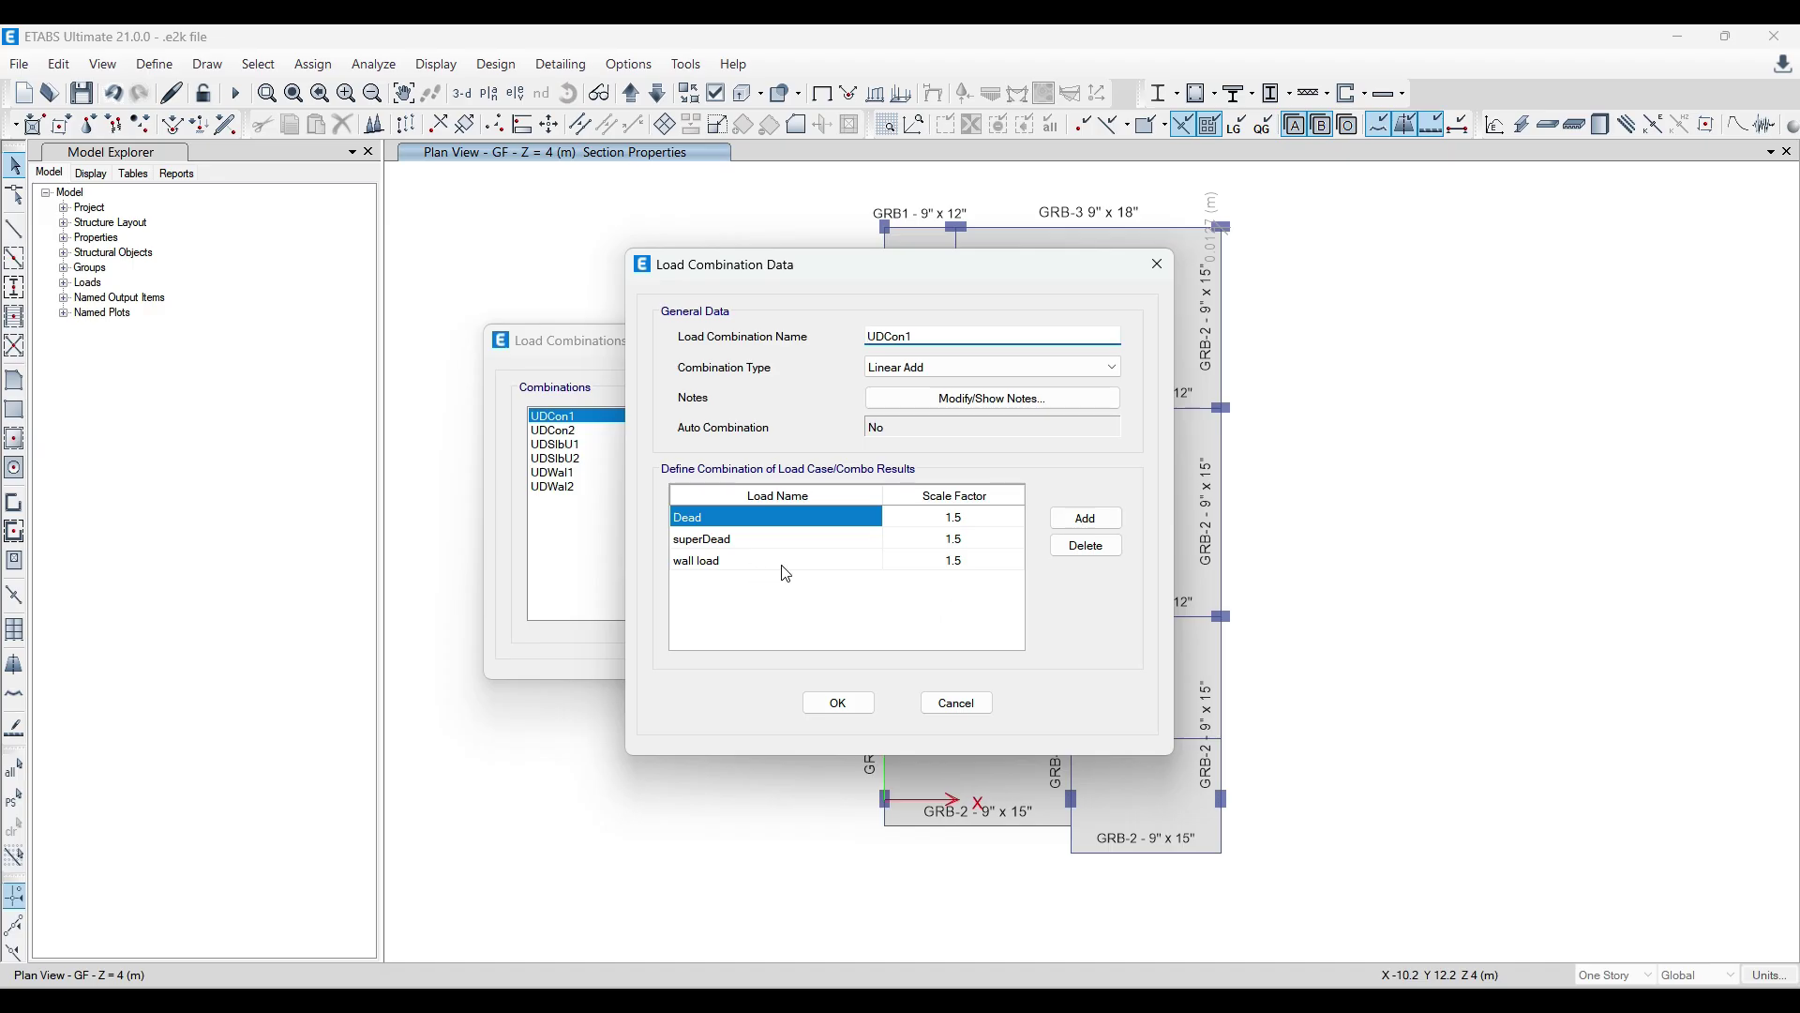
pyautogui.click(1161, 266)
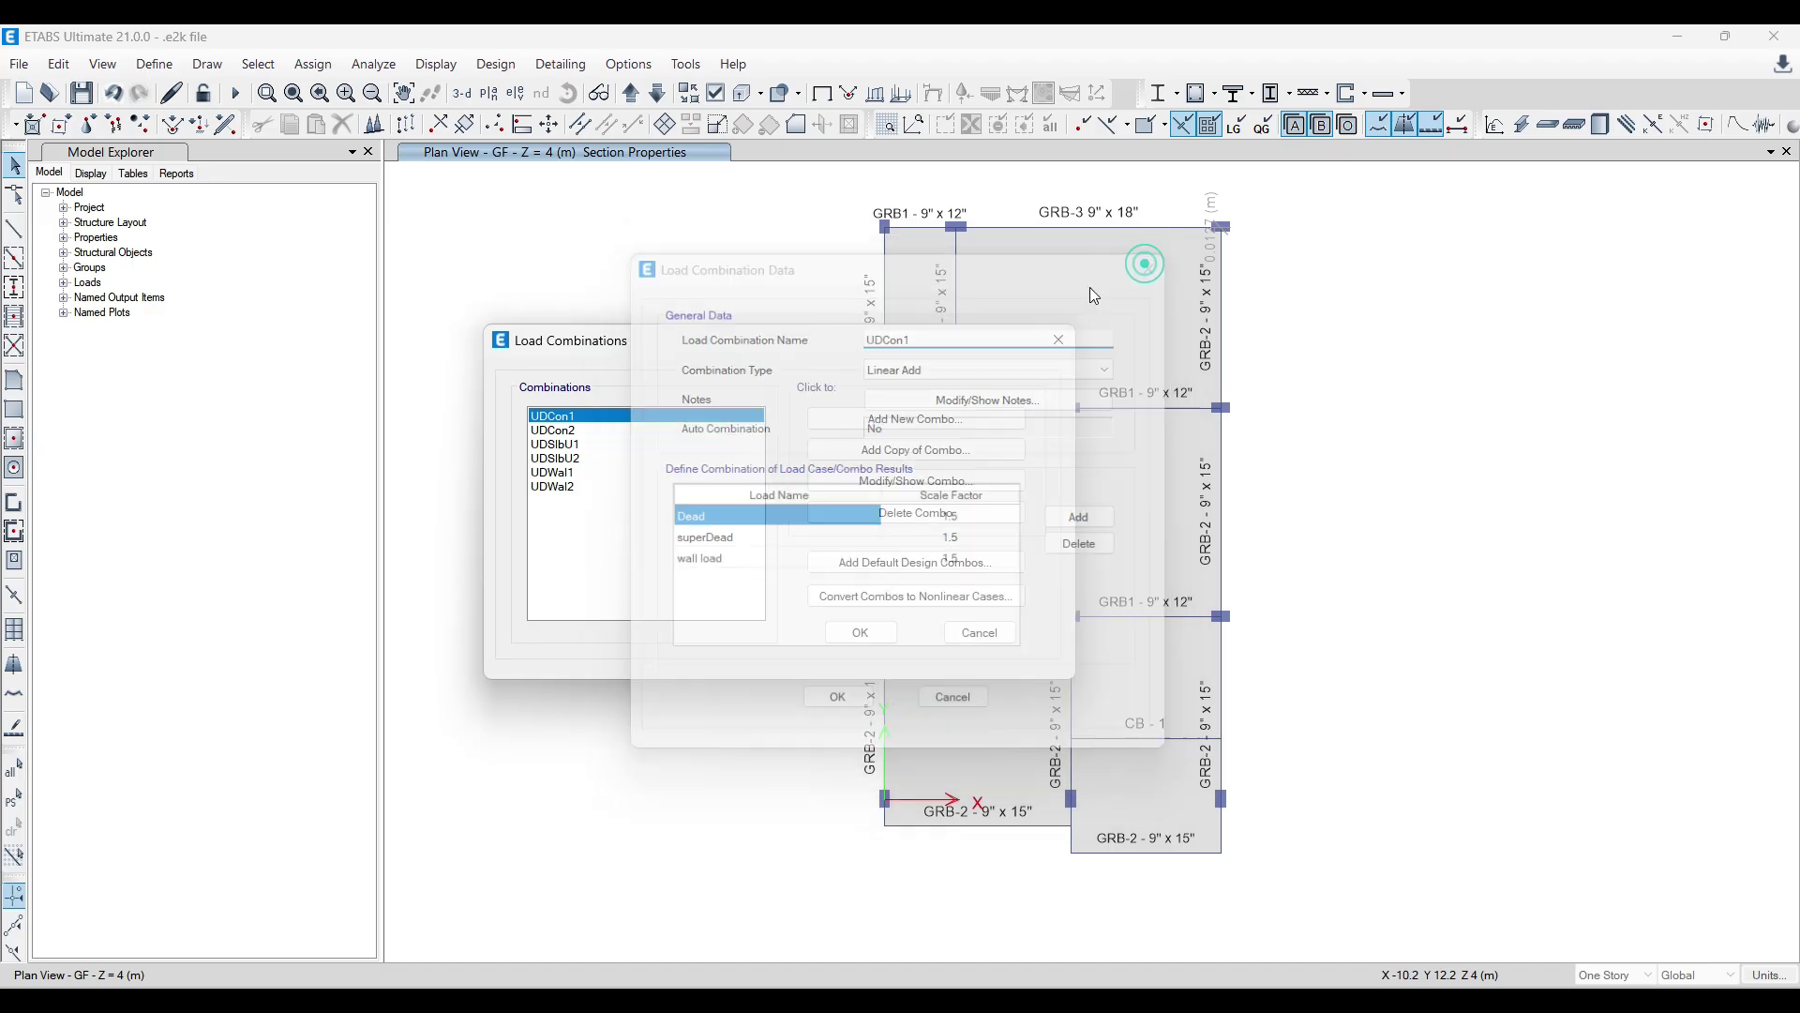
pyautogui.doubleClick(563, 431)
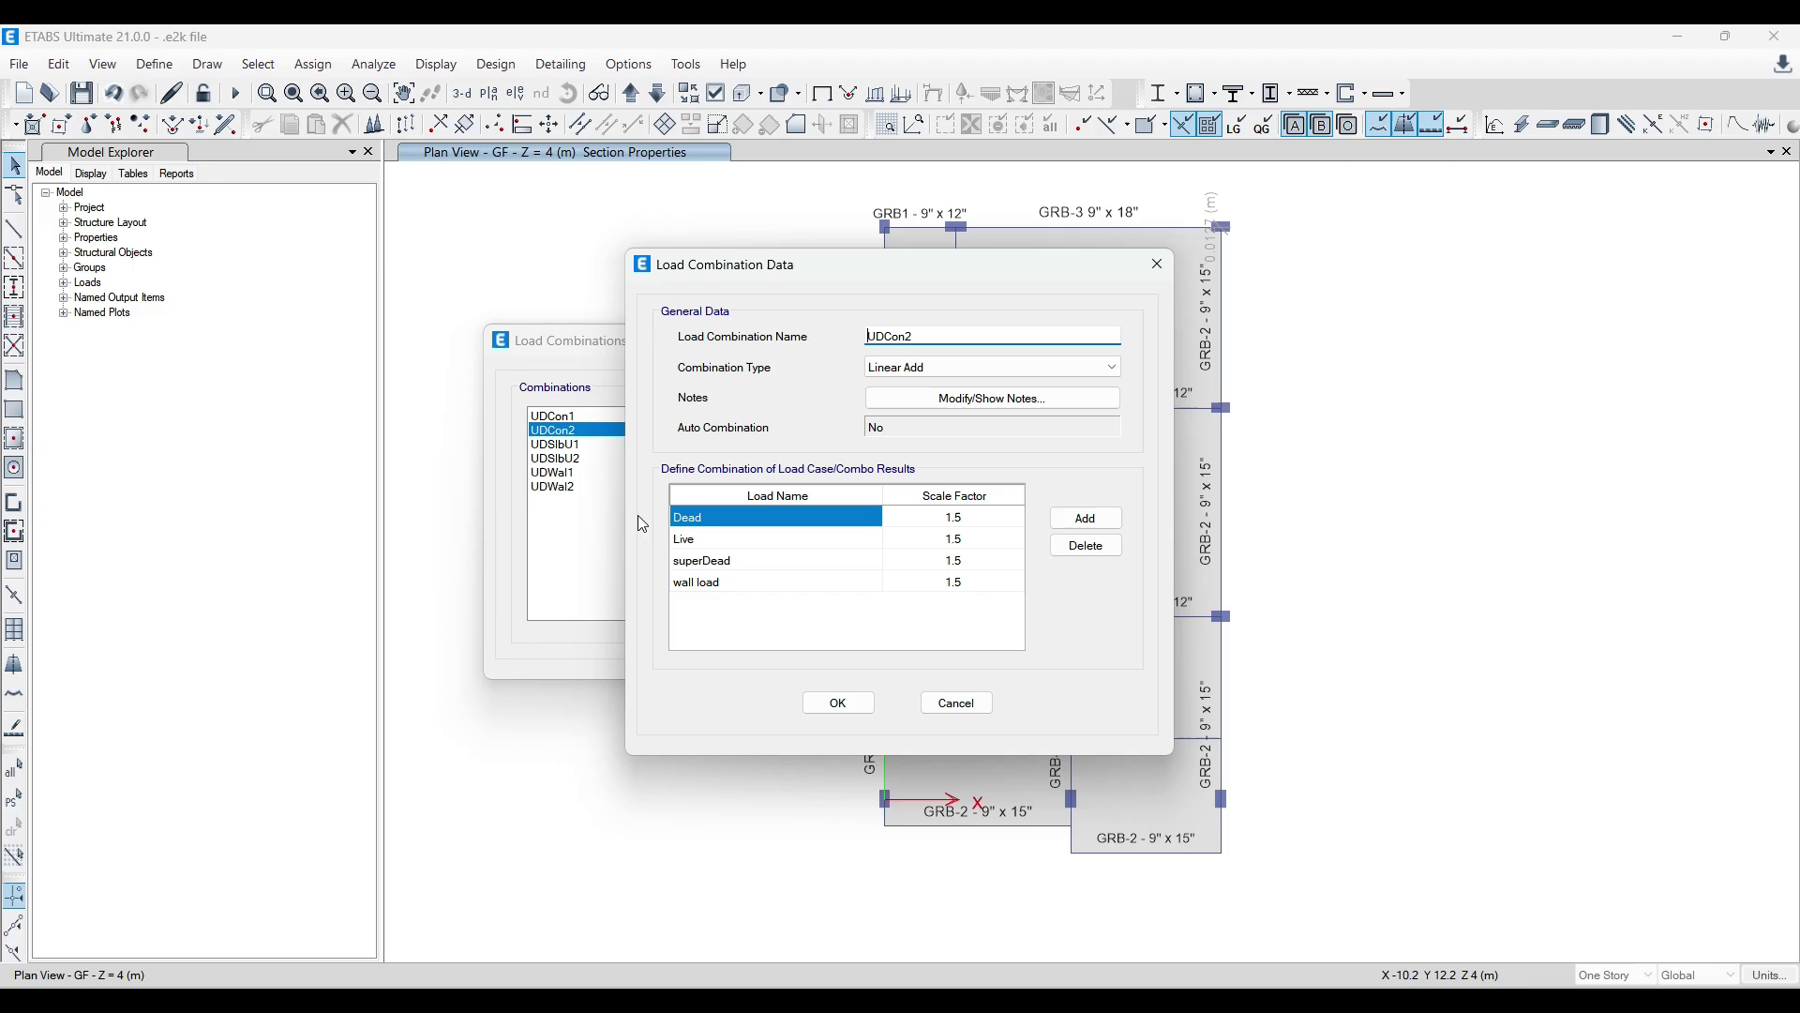
pyautogui.click(1158, 265)
pyautogui.doubleClick(582, 445)
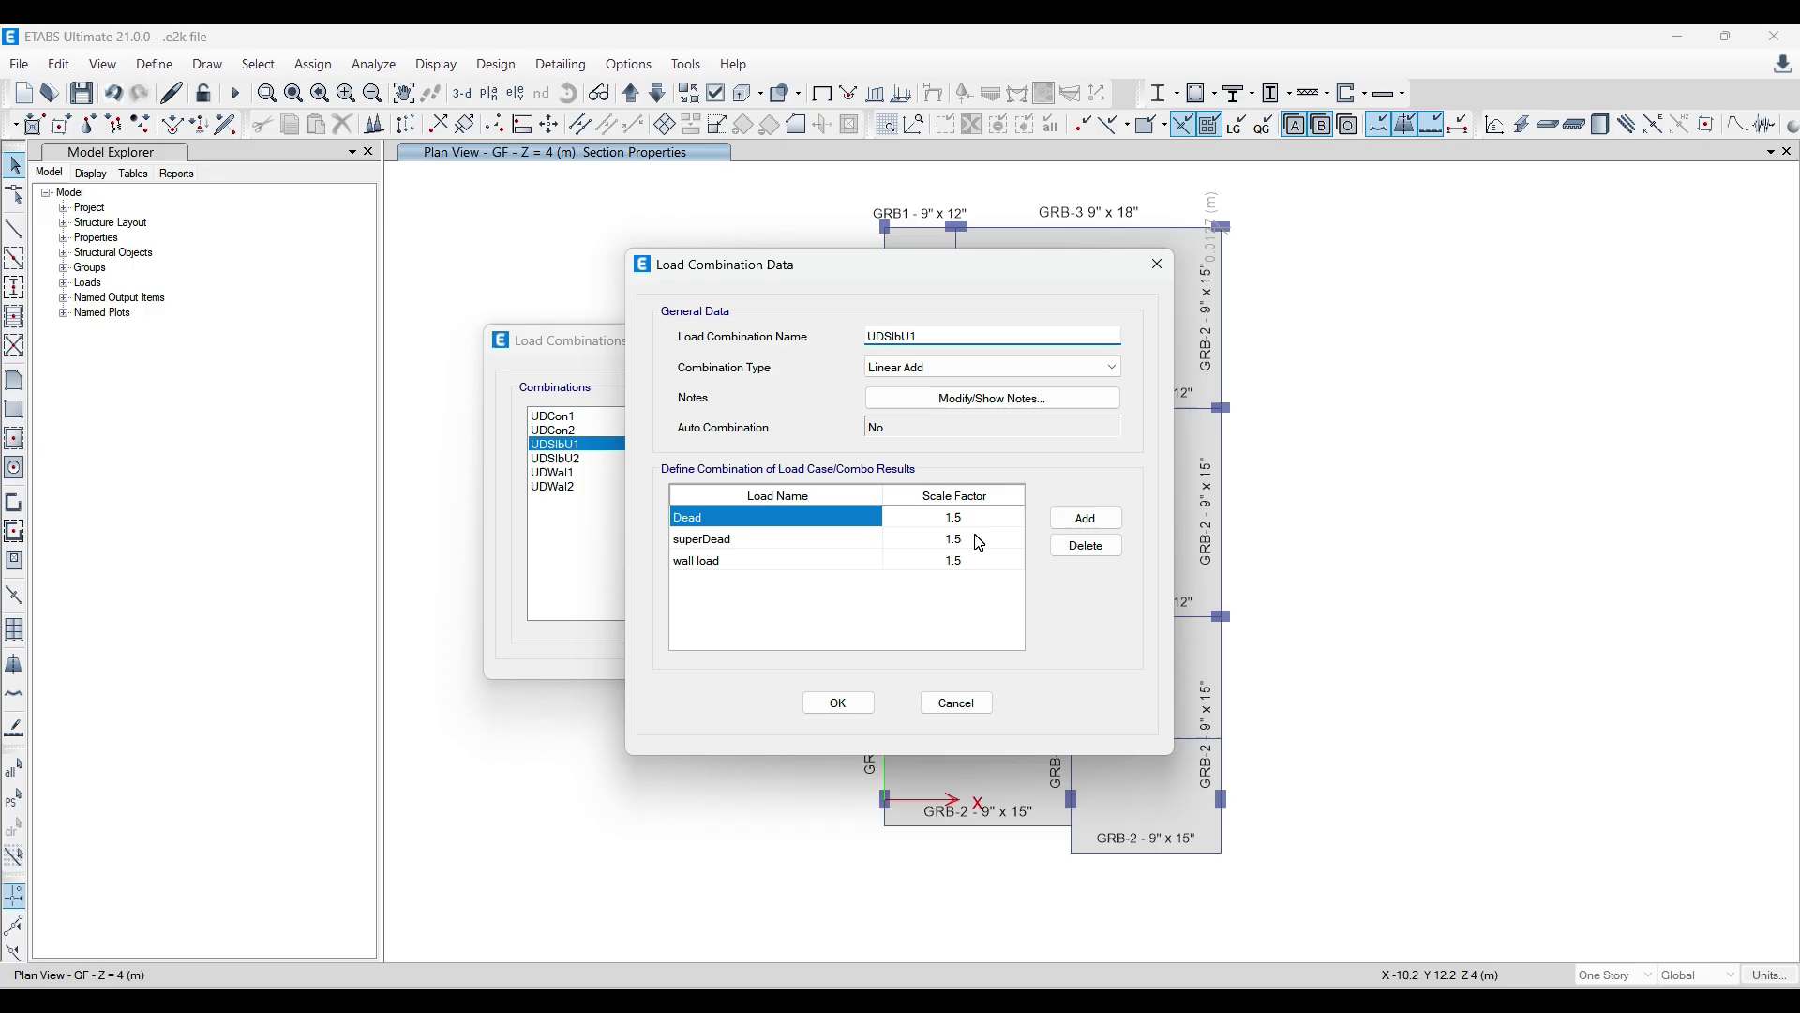
pyautogui.click(1157, 266)
pyautogui.doubleClick(581, 458)
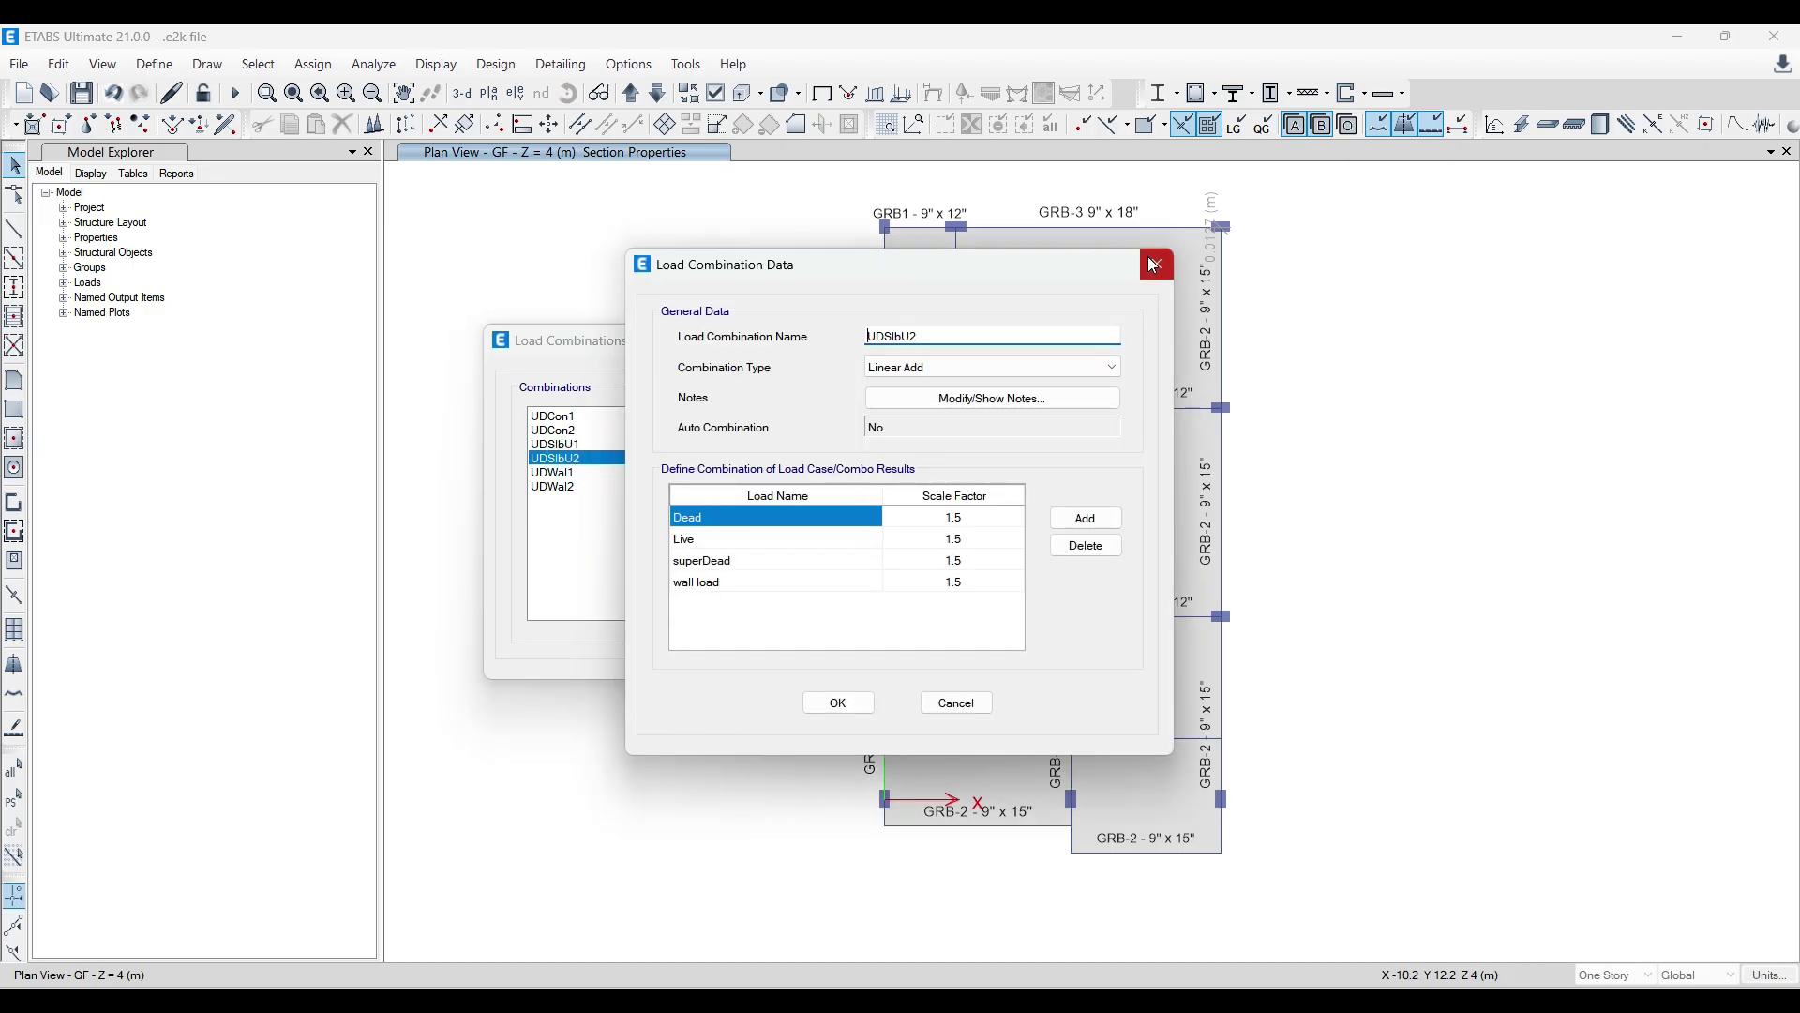
pyautogui.click(1155, 265)
# Inspect UDWal1, keeping its superDead row unchanged.
pyautogui.doubleClick(575, 473)
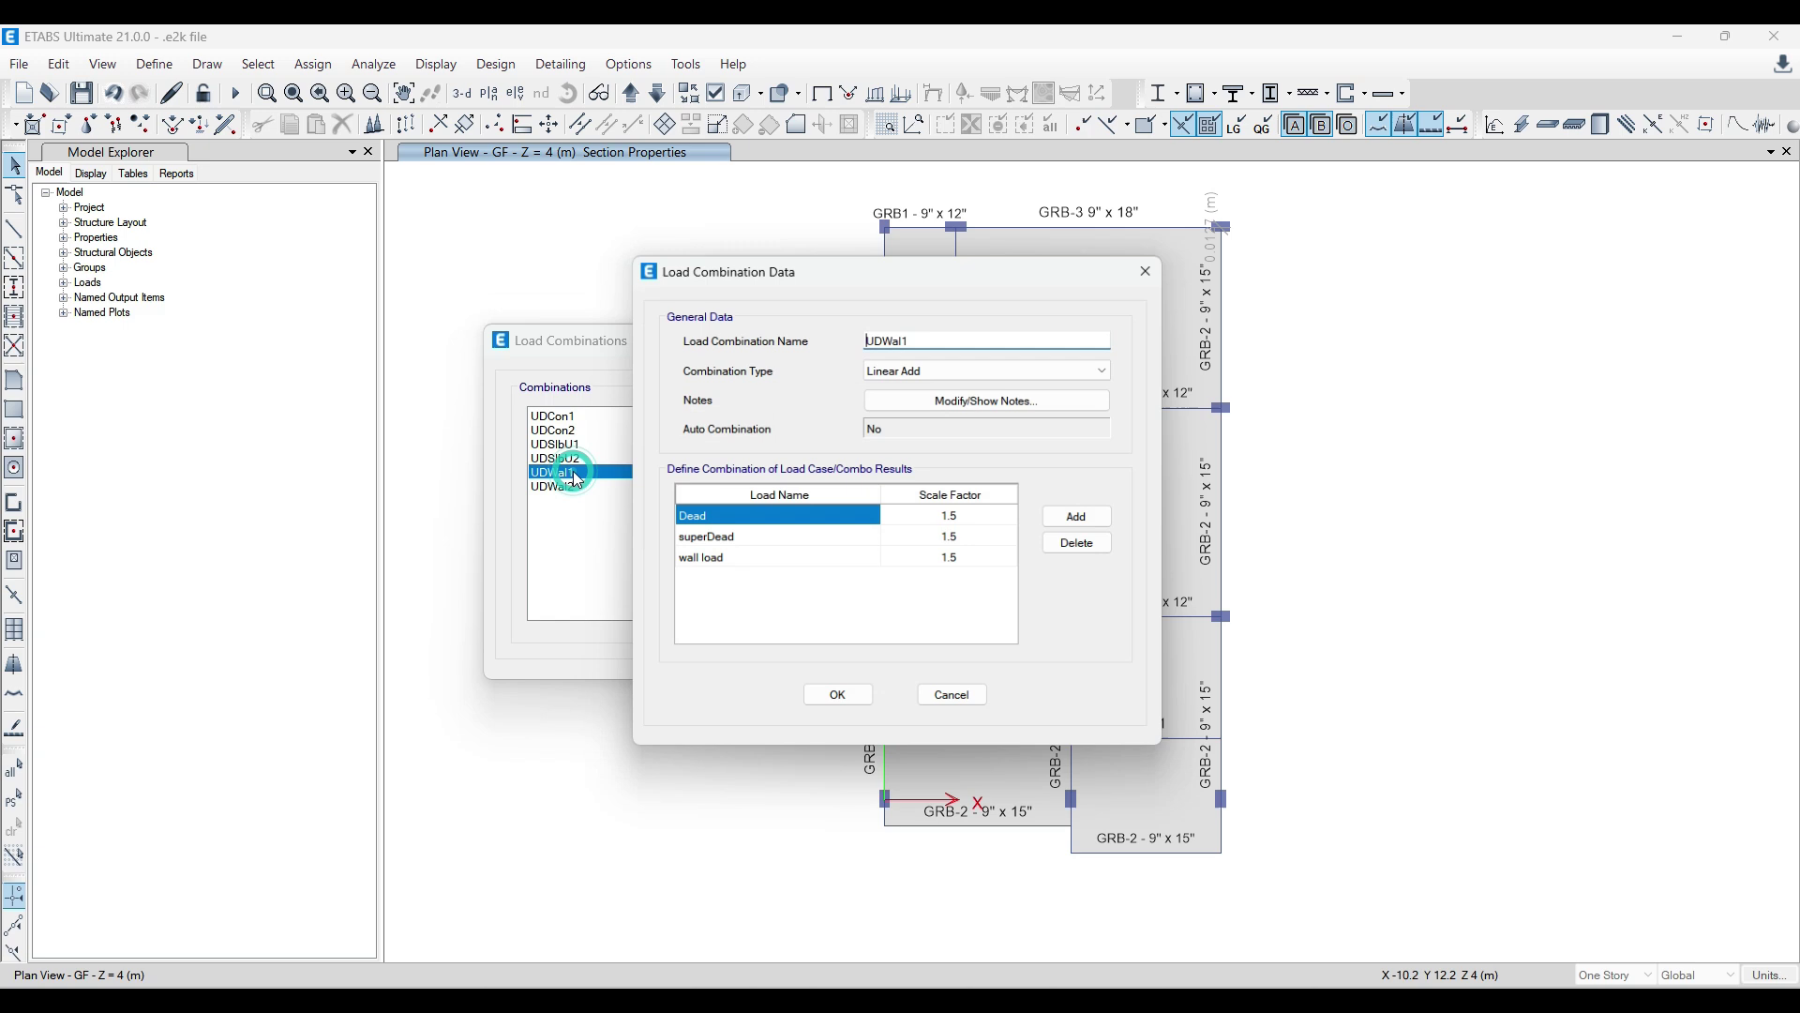
pyautogui.click(755, 543)
pyautogui.click(872, 538)
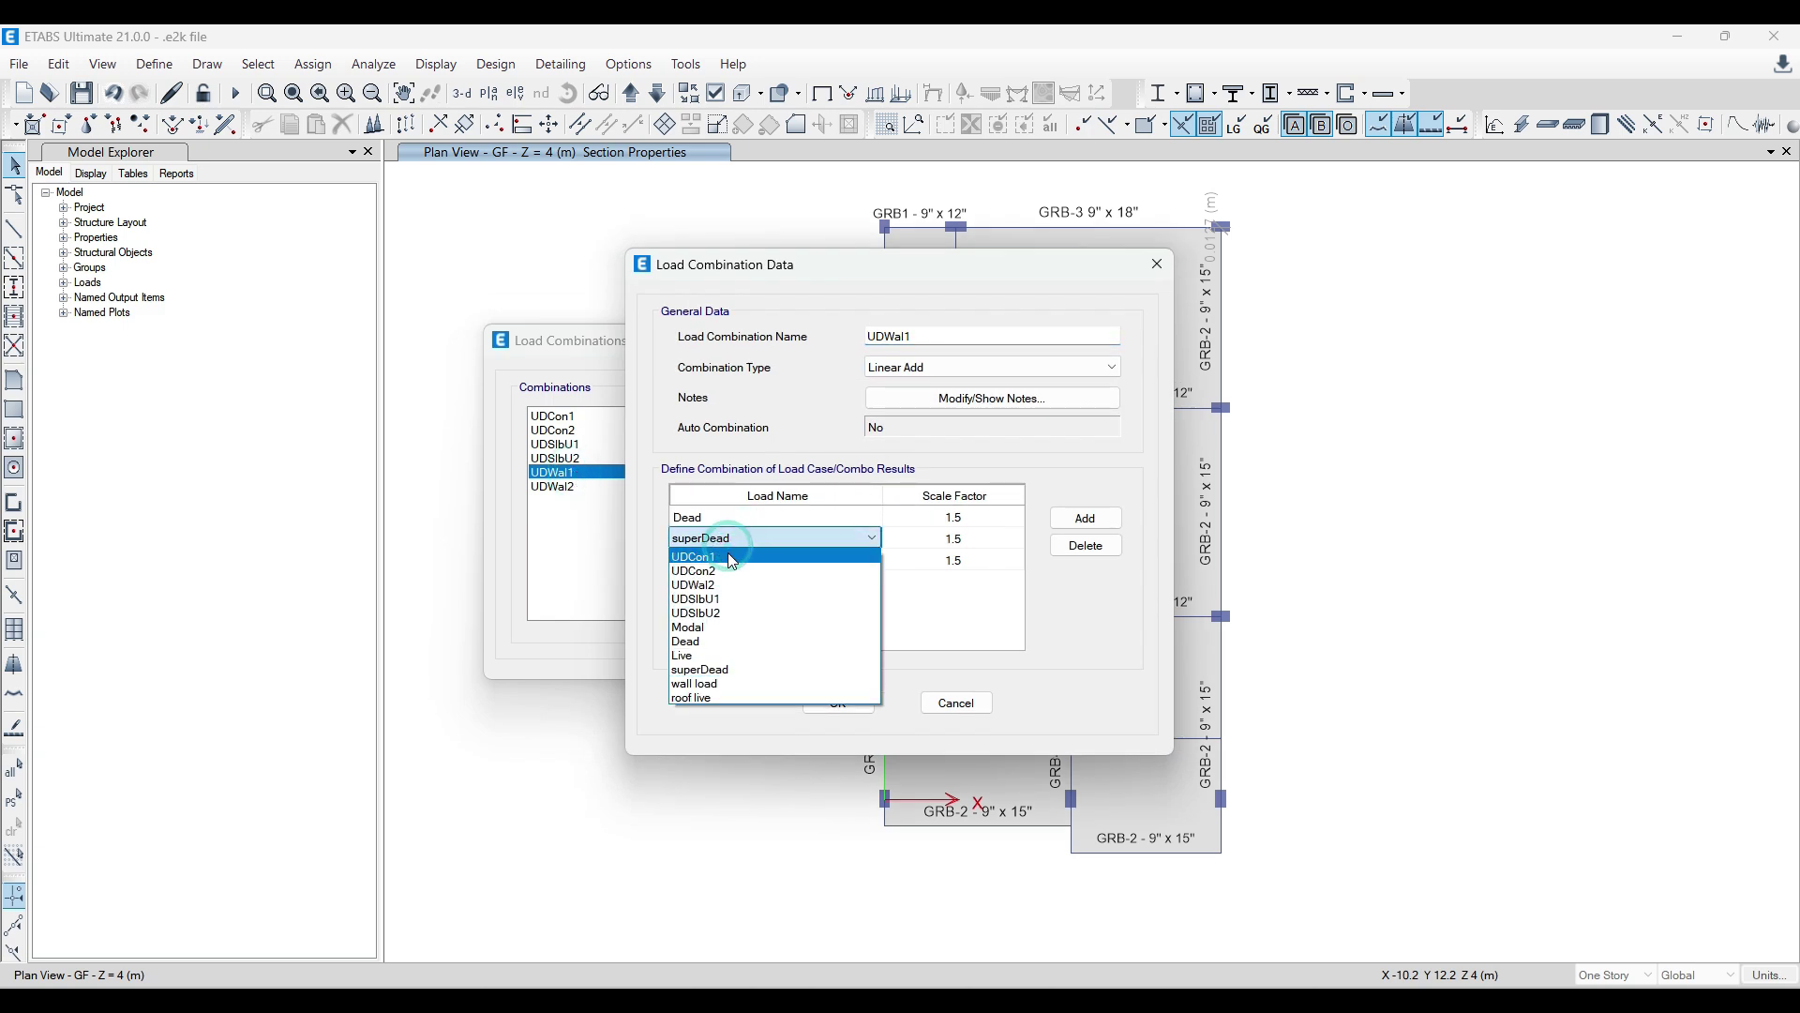
pyautogui.click(1079, 478)
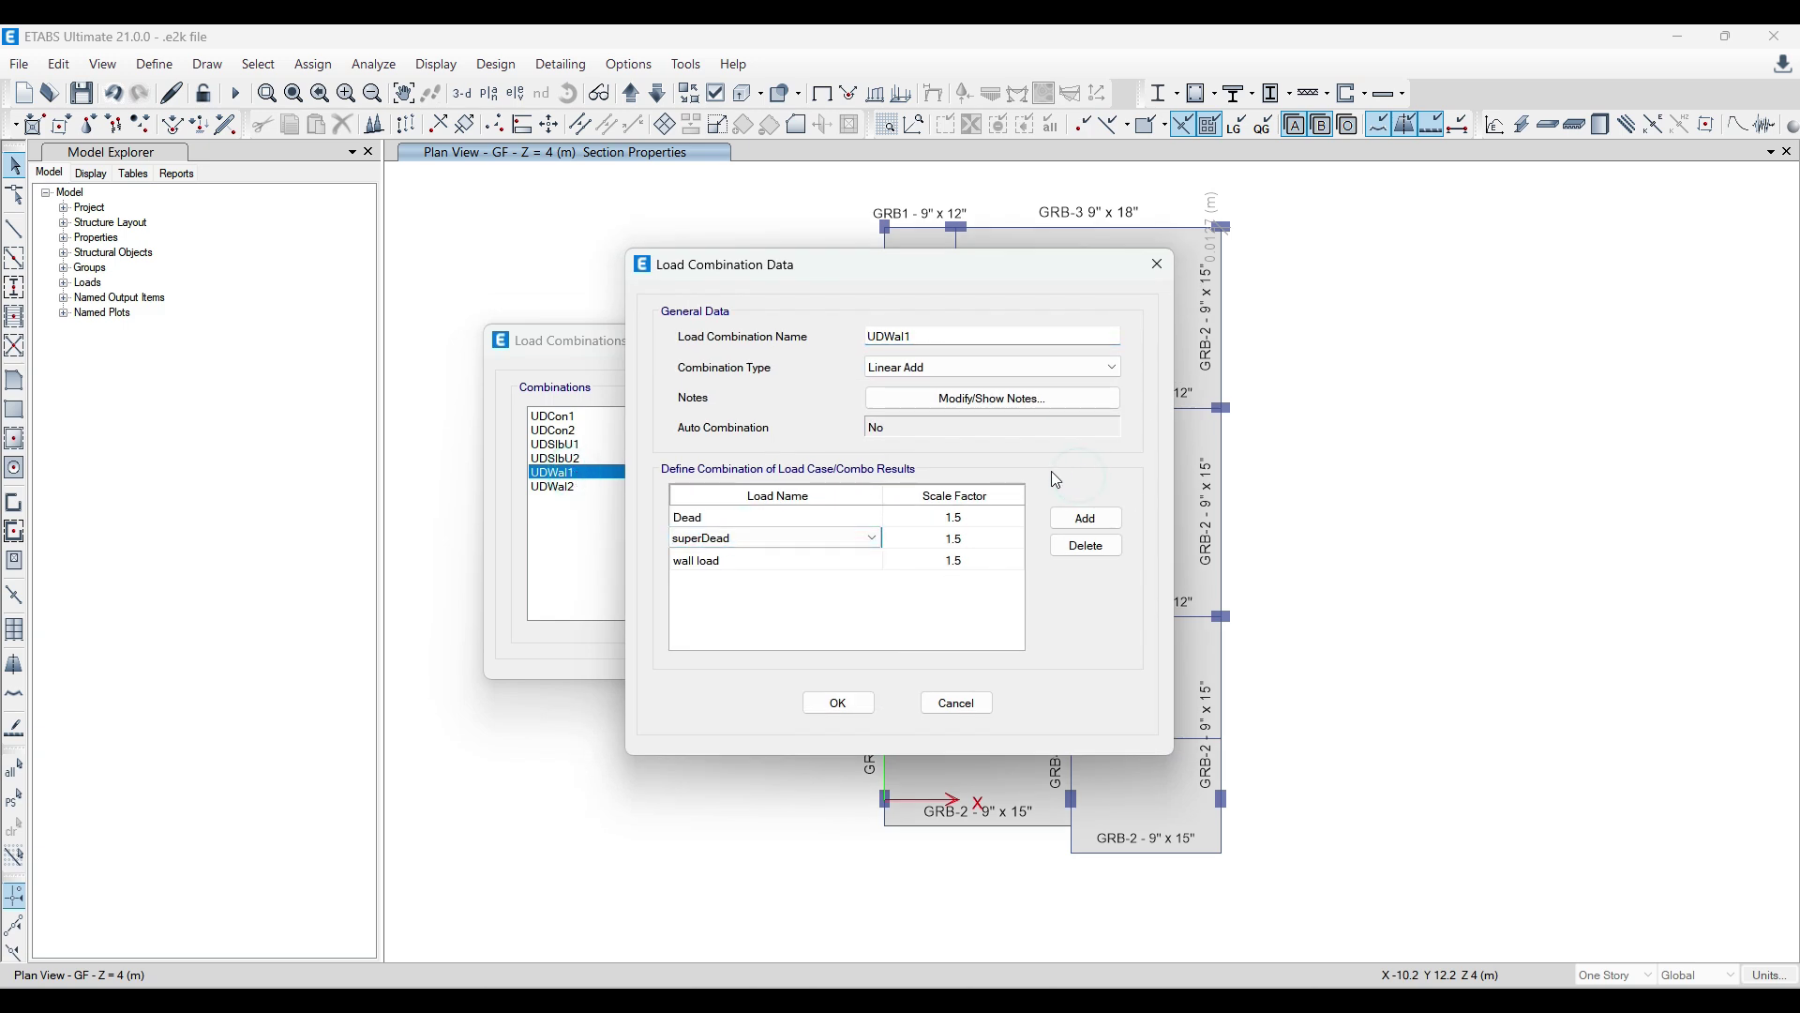
pyautogui.click(1158, 265)
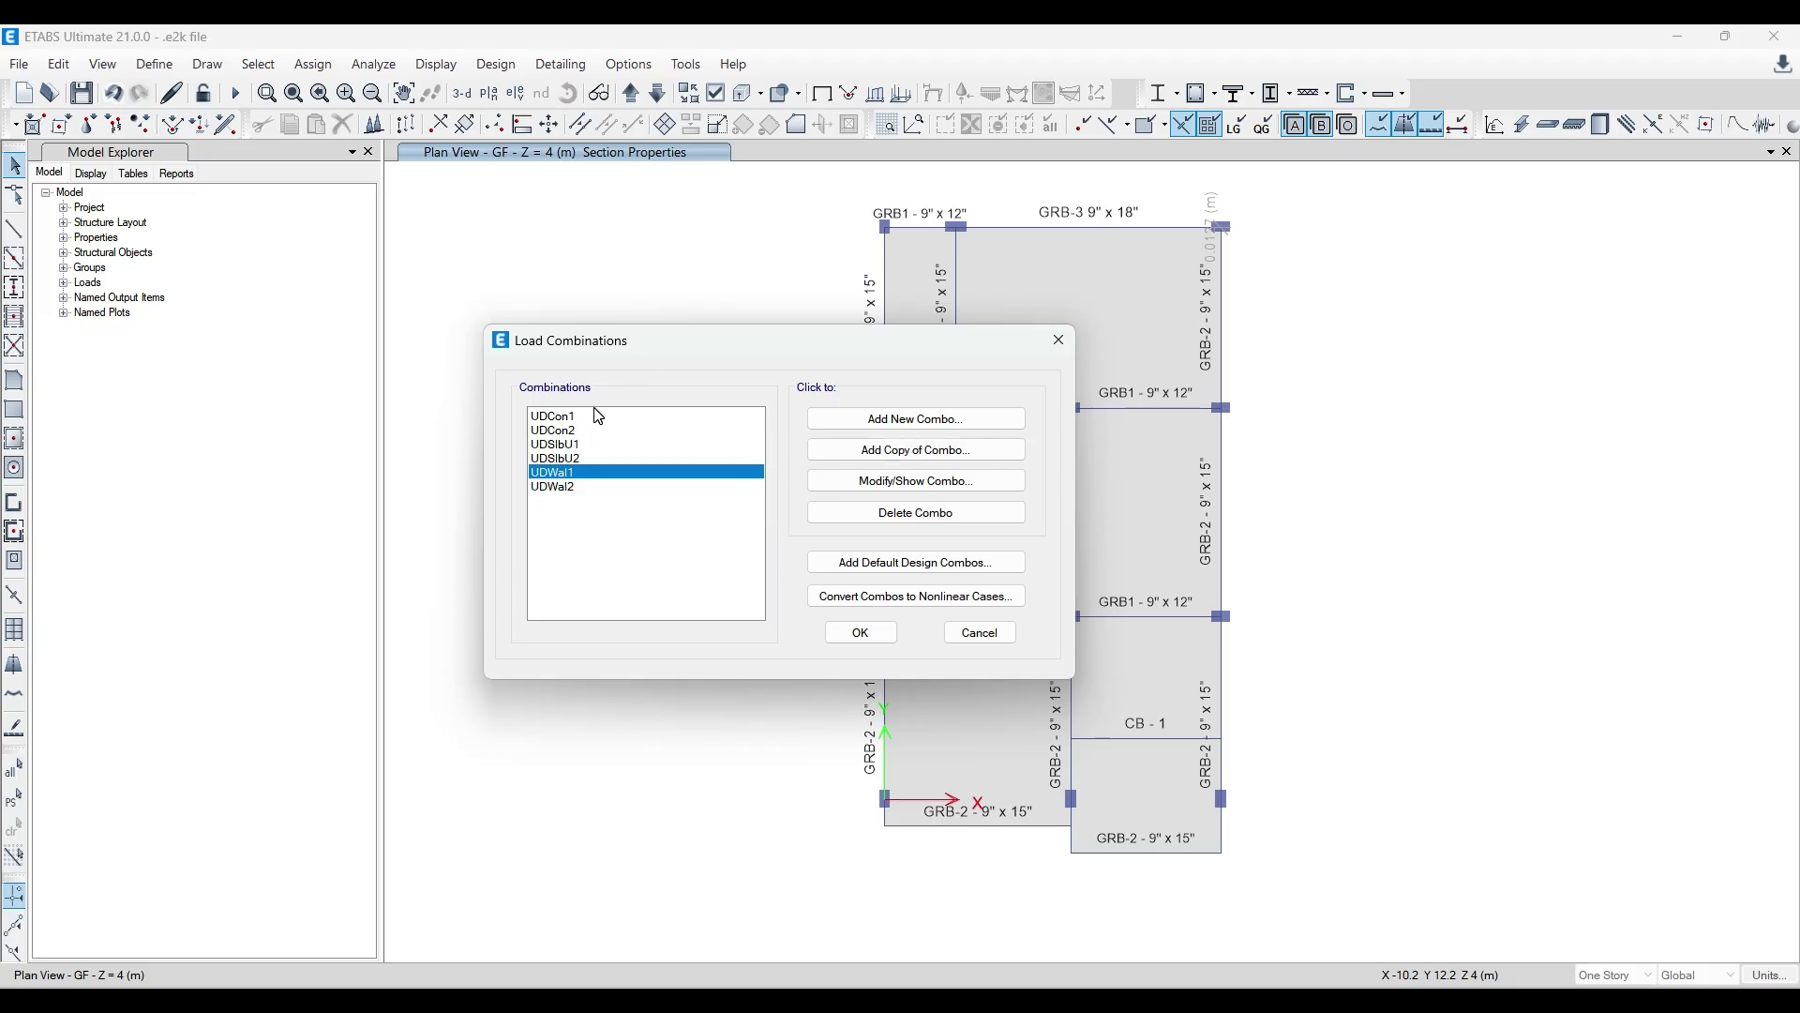
# Draft a new combination named DL+LL with Dead and Live rows.
pyautogui.click(908, 420)
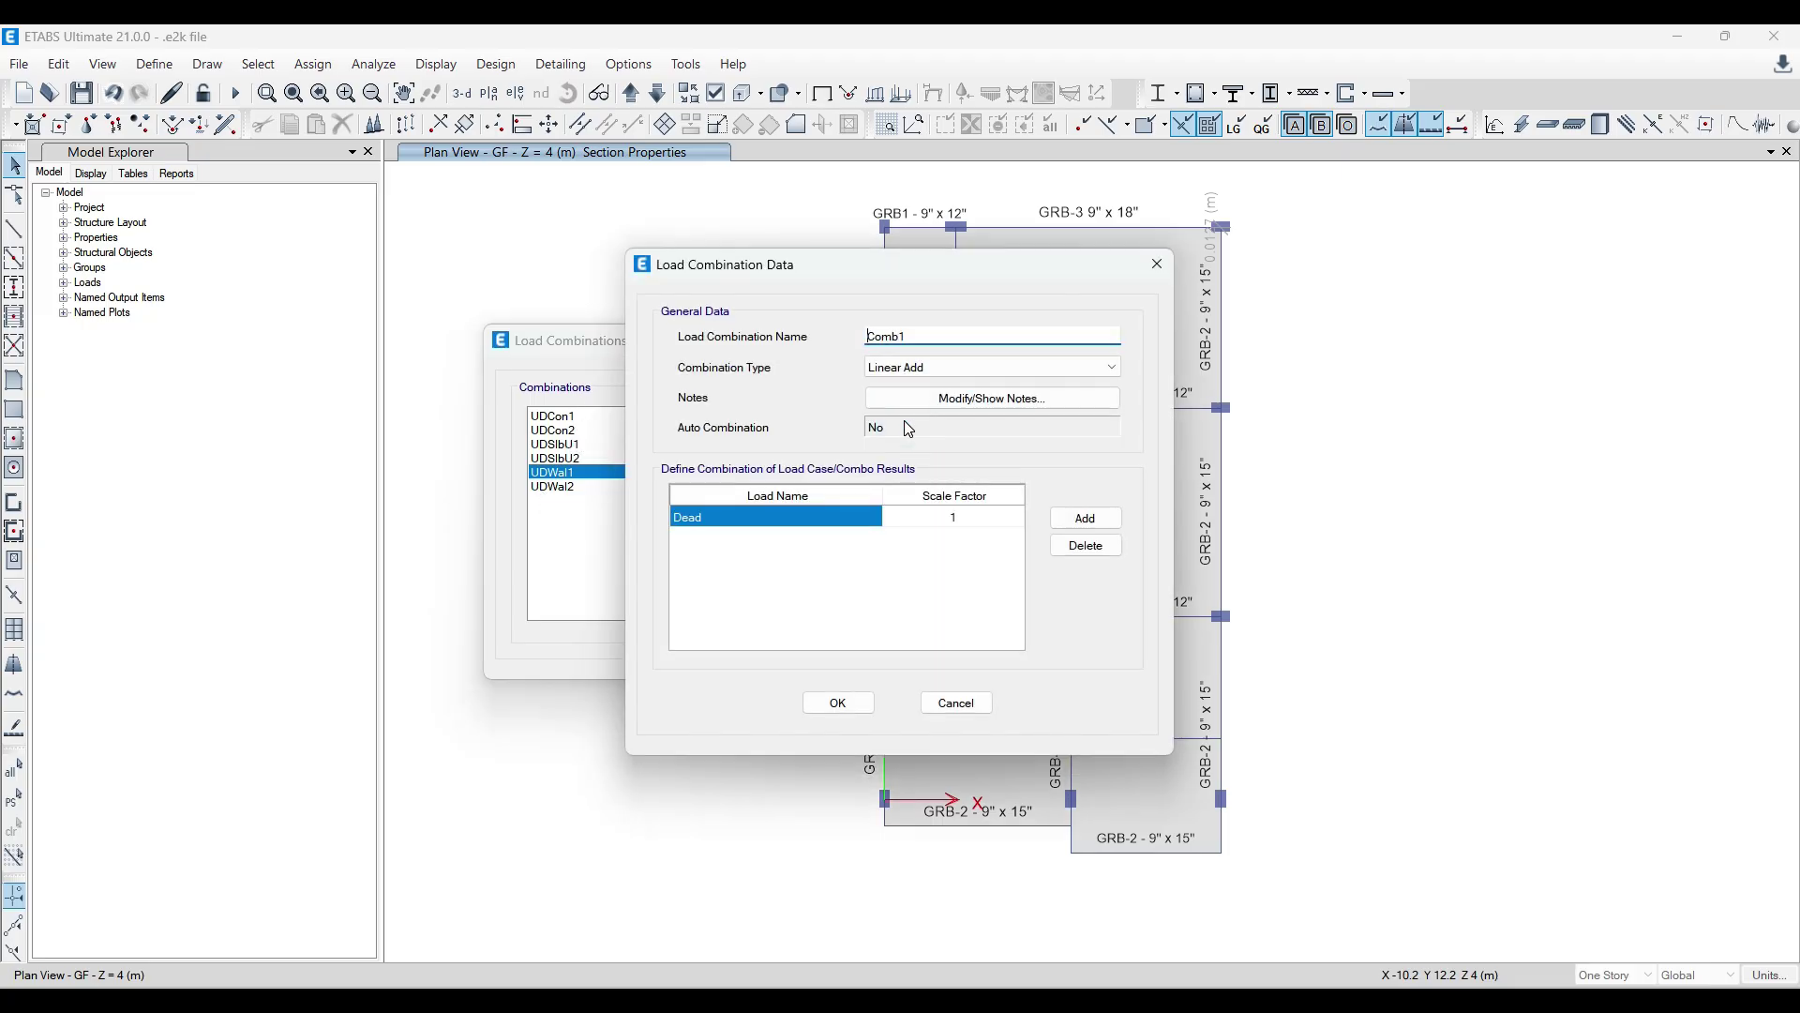
pyautogui.doubleClick(942, 337)
pyautogui.write('DL+')
pyautogui.click(1086, 518)
pyautogui.click(1086, 518)
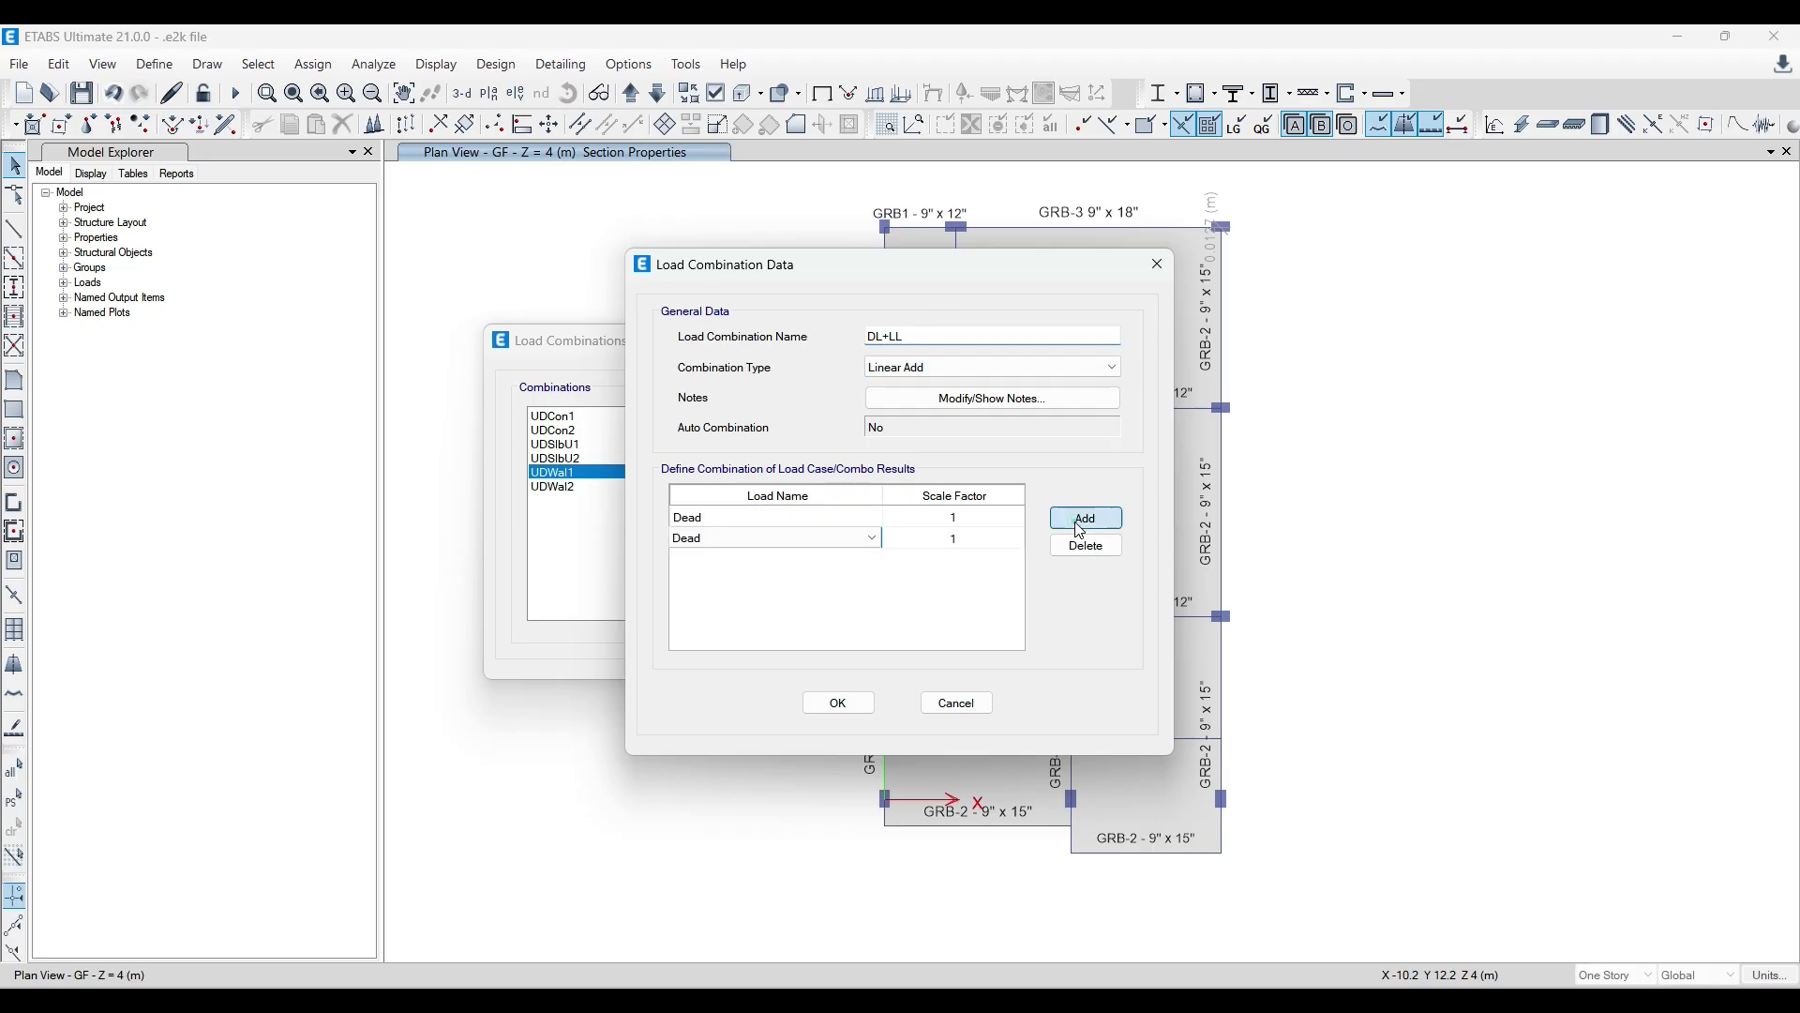
pyautogui.click(1086, 518)
pyautogui.click(844, 537)
pyautogui.click(868, 537)
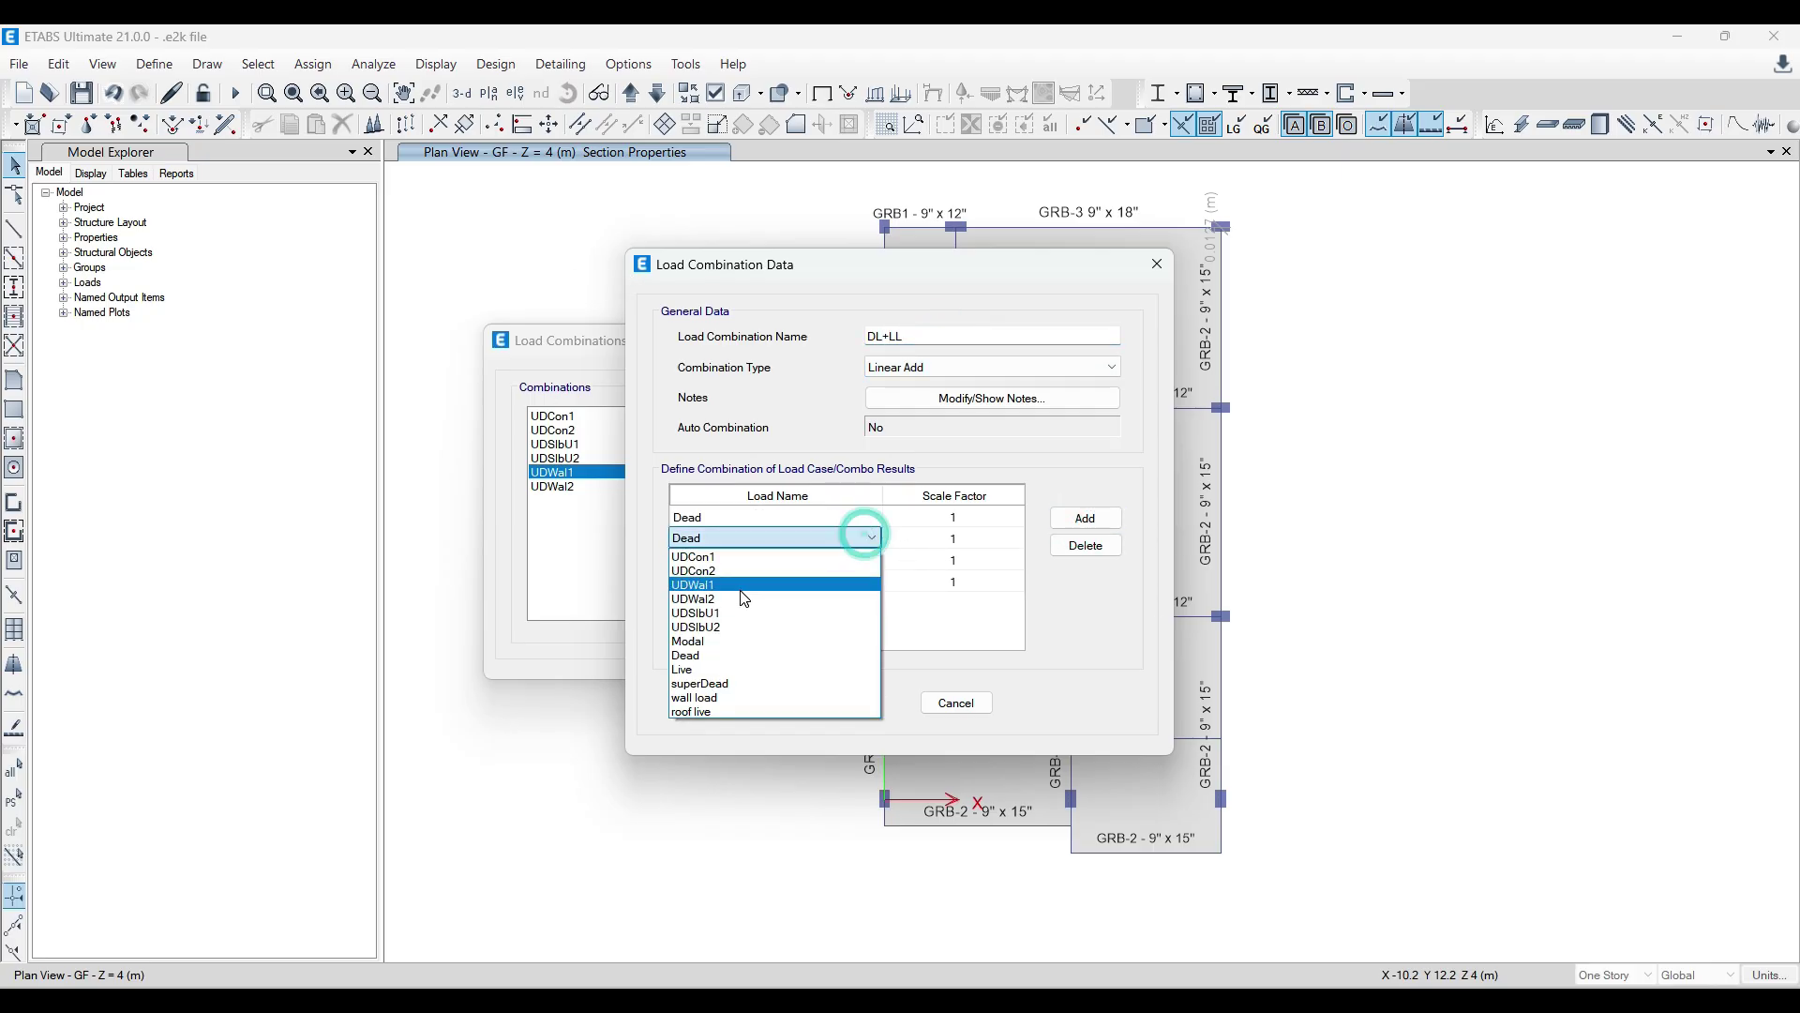
pyautogui.click(741, 670)
# Add superDead, wall load and roof live rows at factor 1 and confirm the draft.
pyautogui.click(860, 560)
pyautogui.click(872, 567)
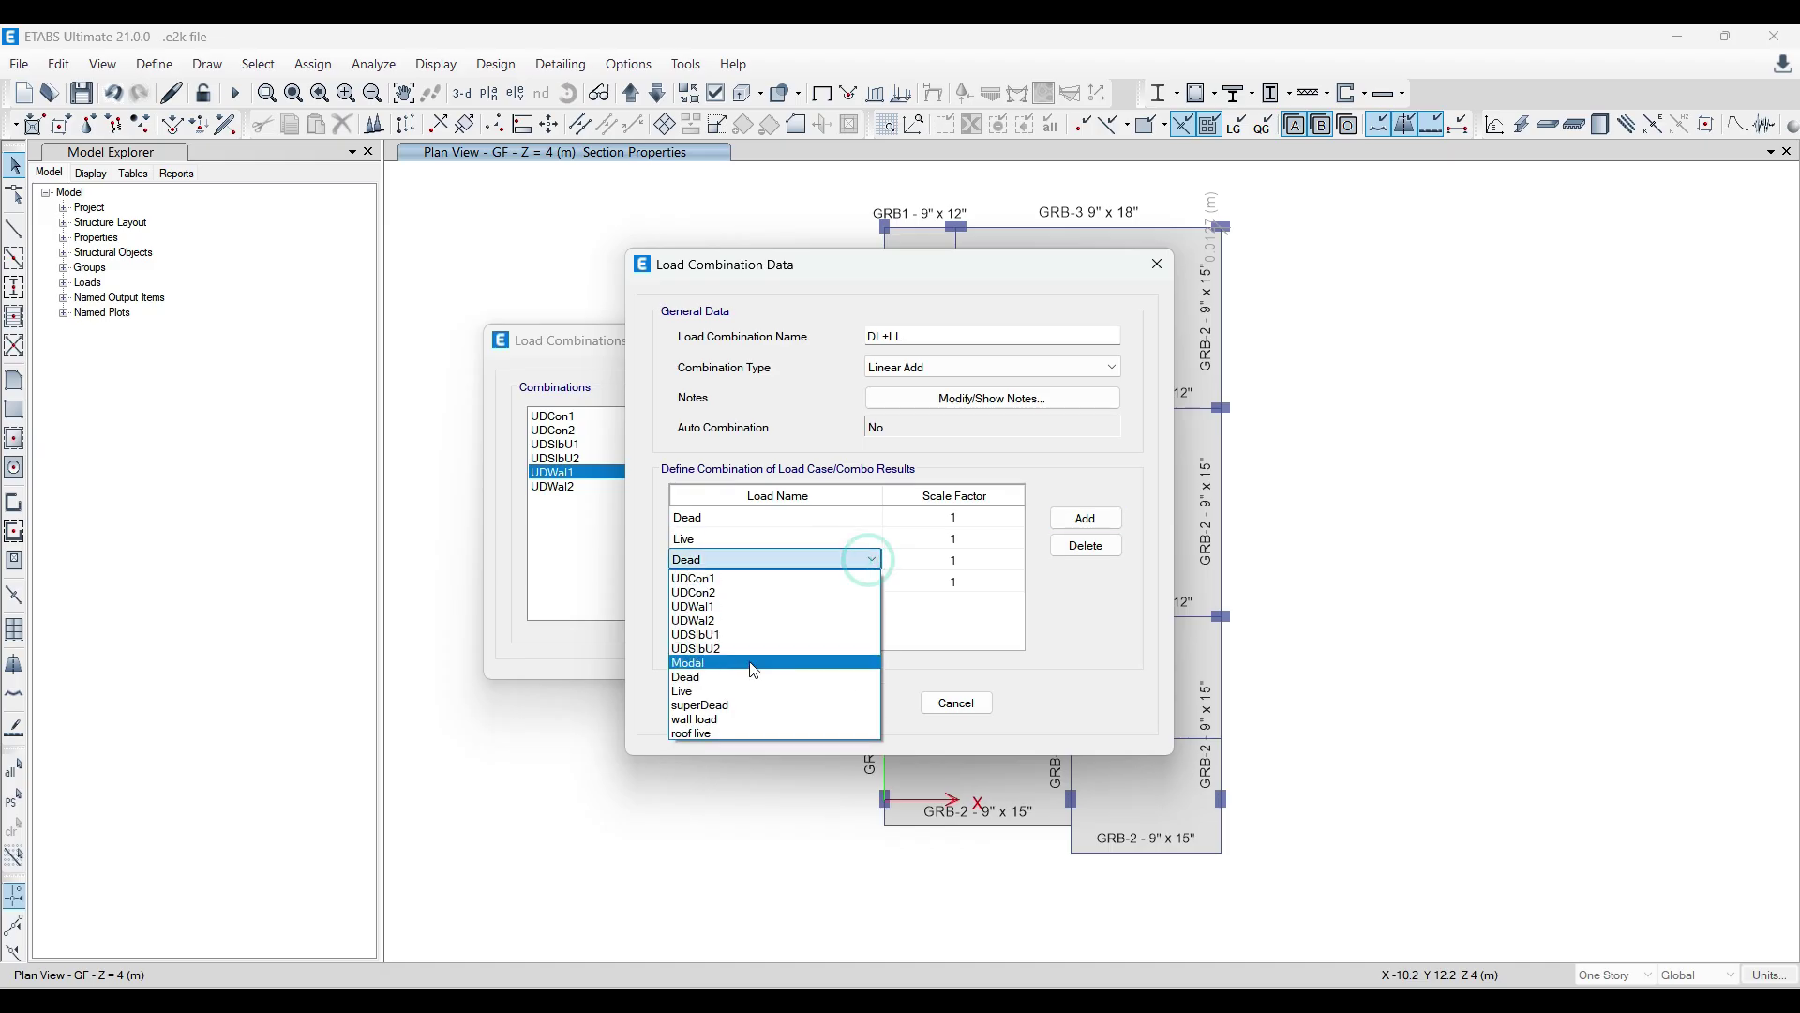
pyautogui.click(751, 717)
pyautogui.click(861, 582)
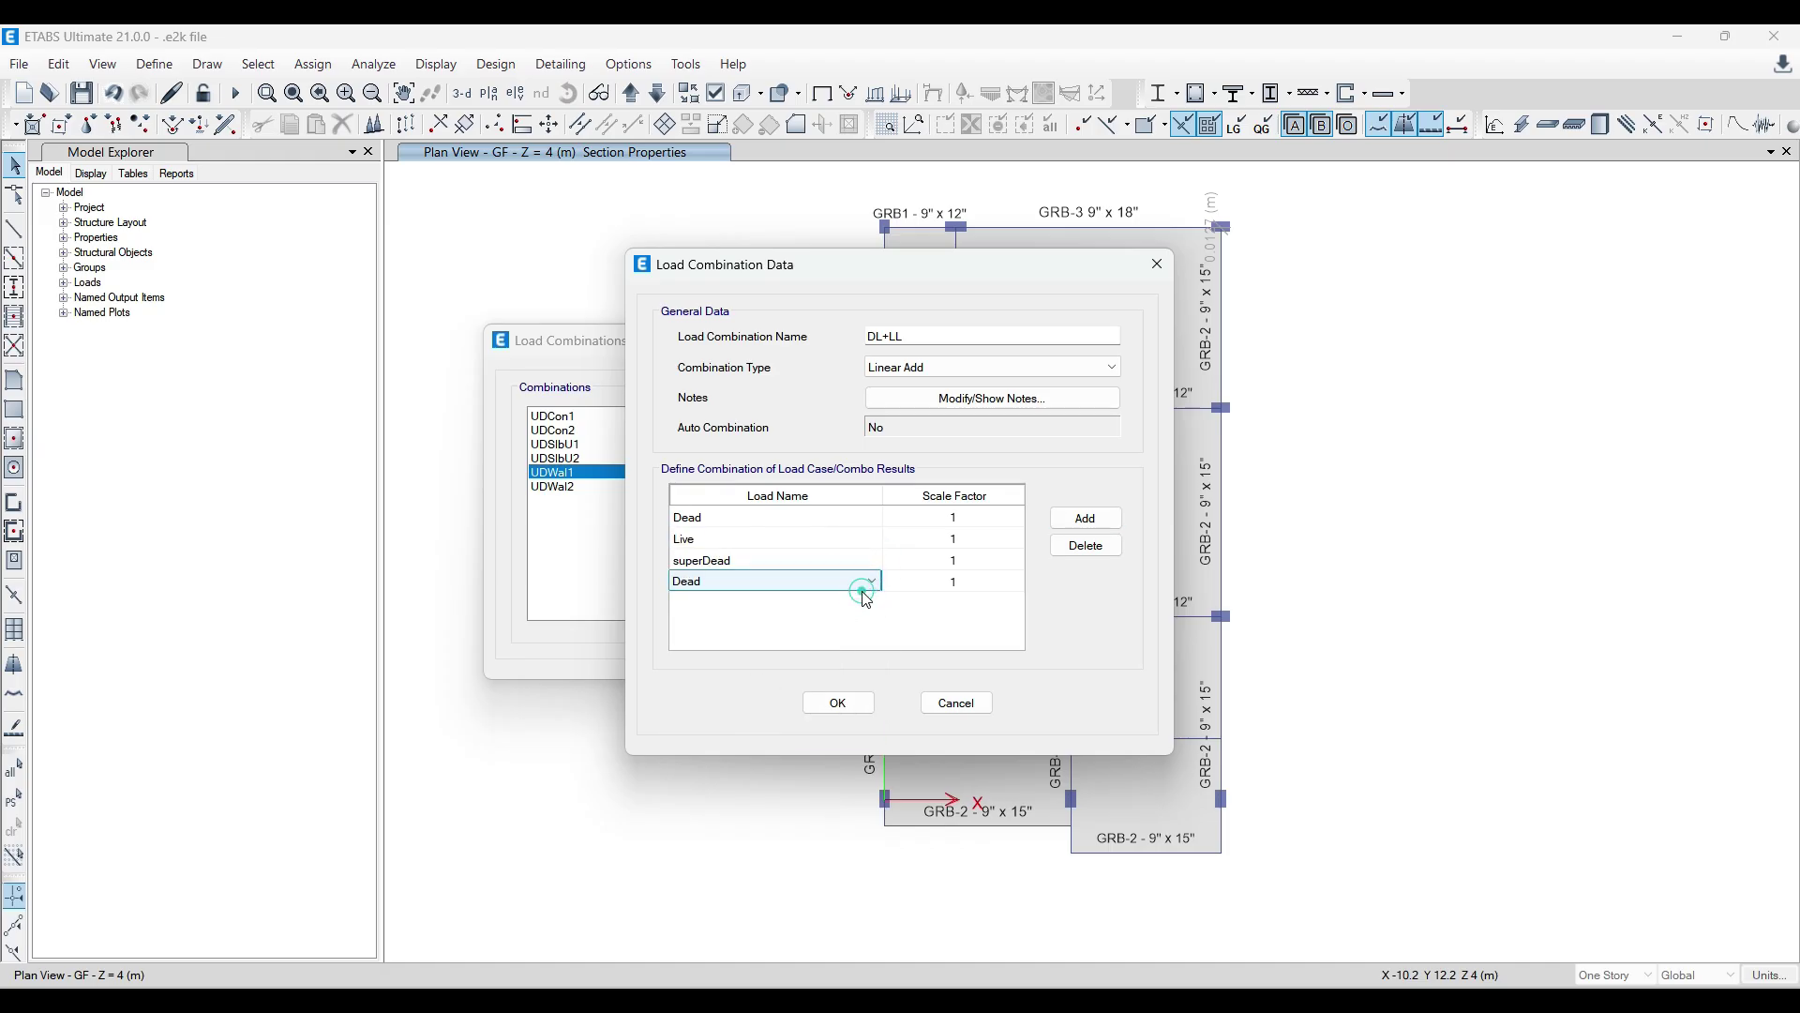
pyautogui.click(866, 580)
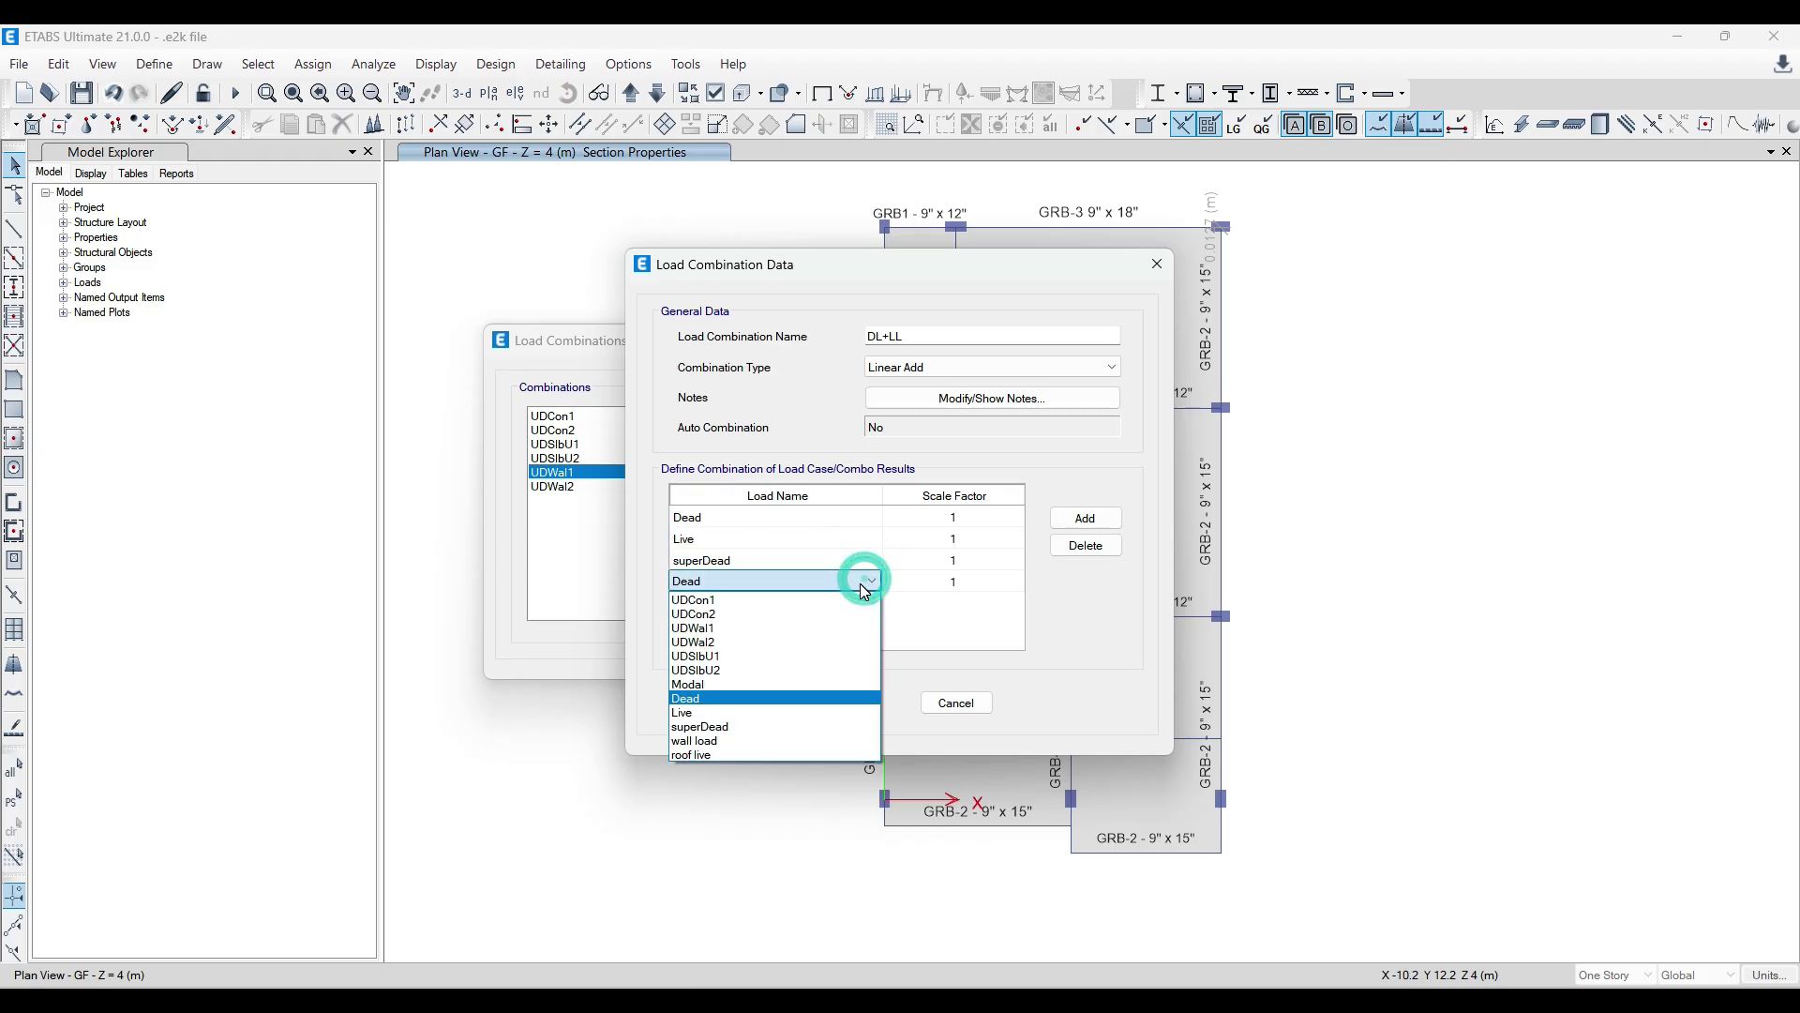
pyautogui.click(771, 742)
pyautogui.click(1085, 517)
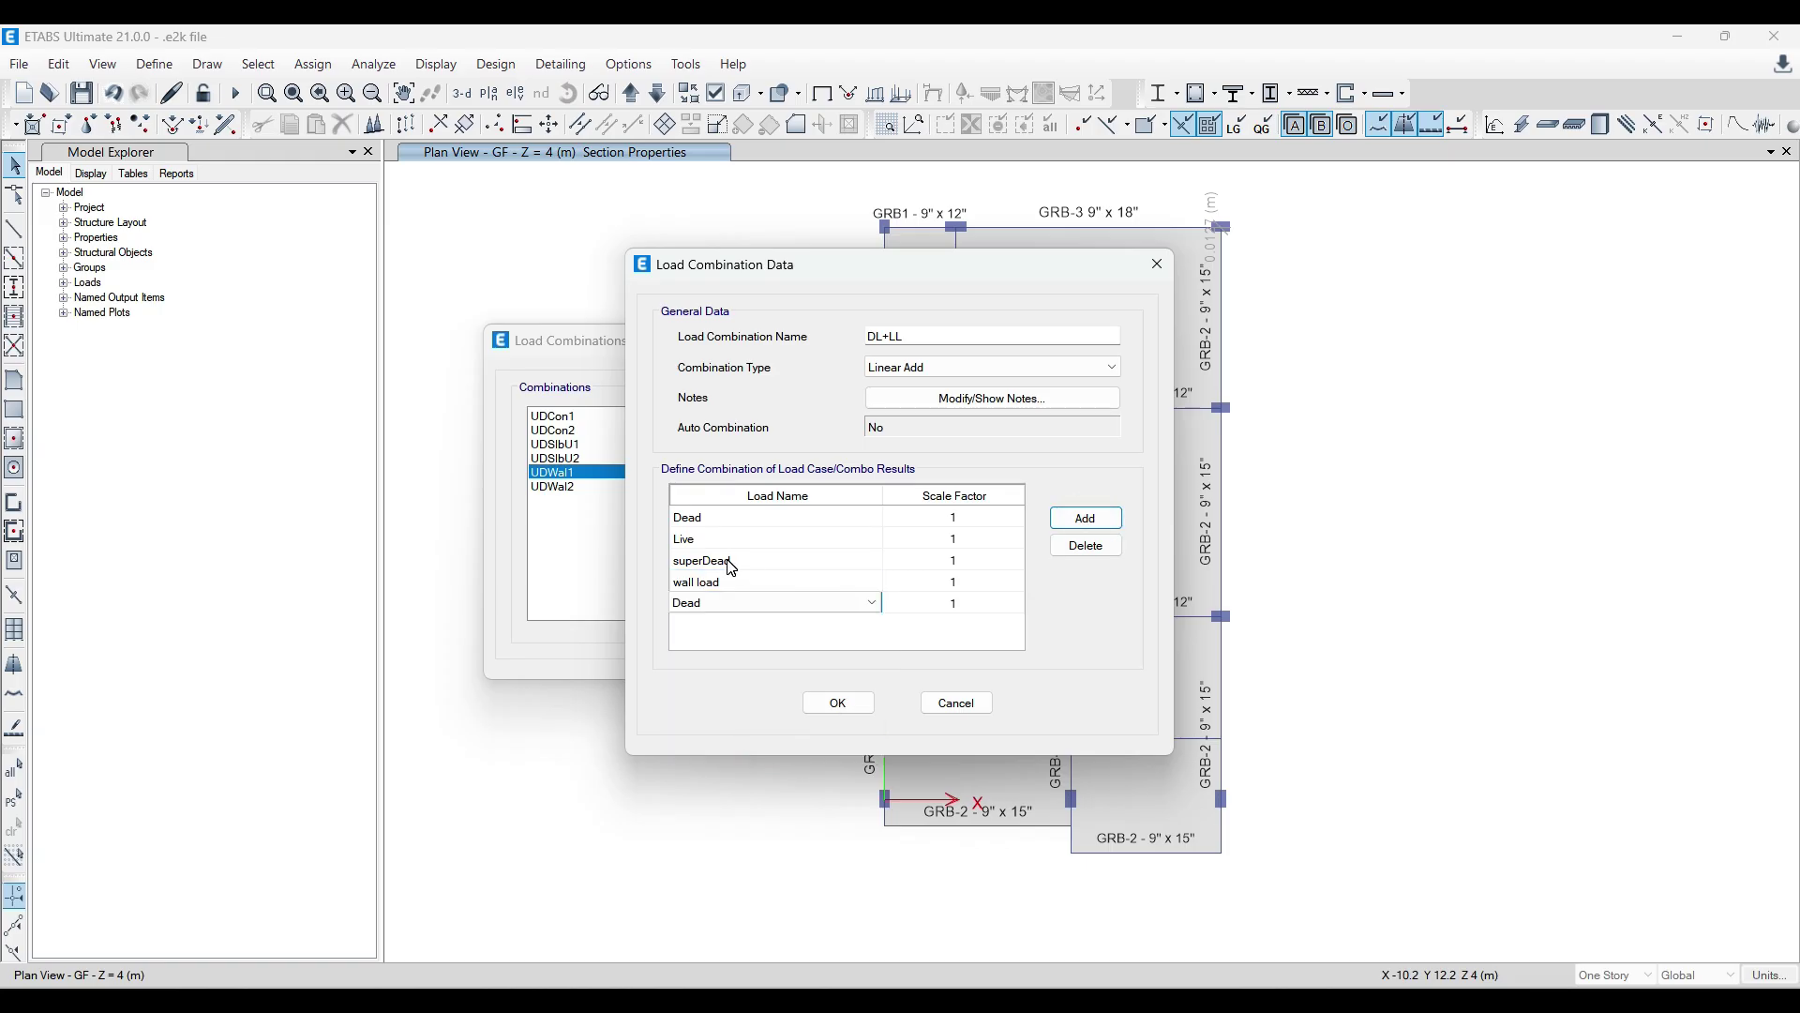
pyautogui.click(839, 605)
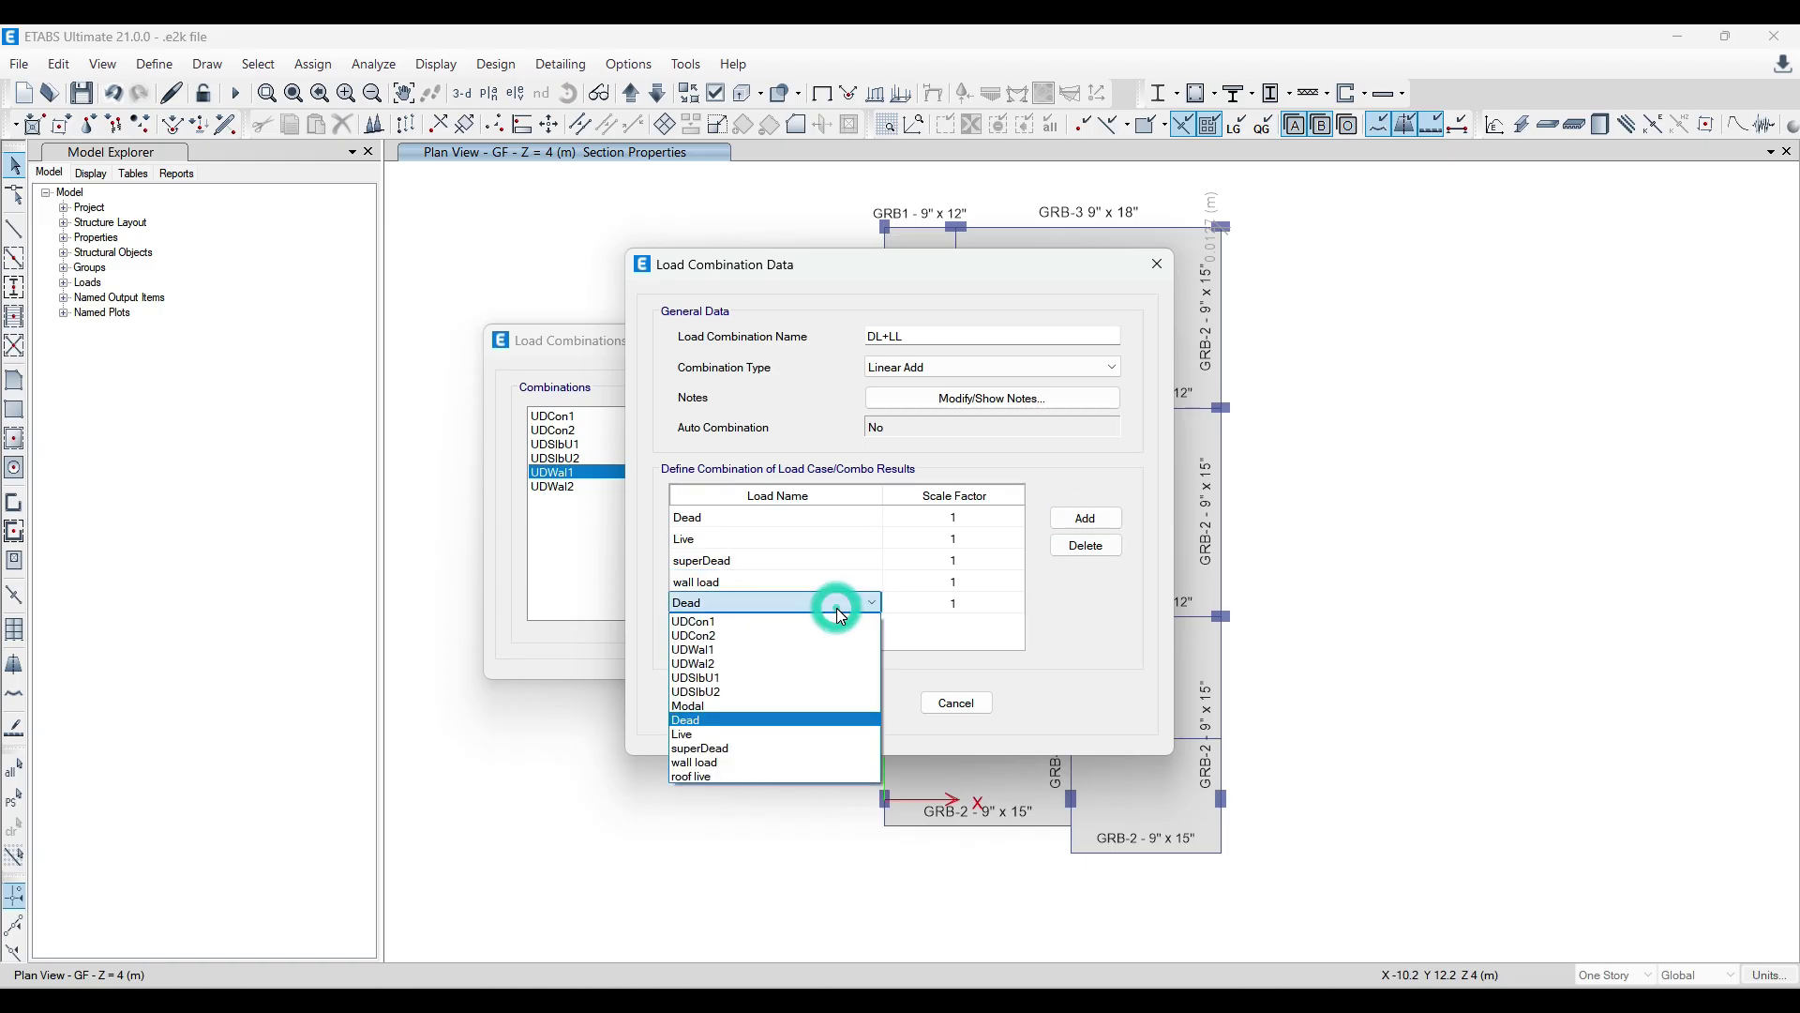
pyautogui.click(771, 769)
pyautogui.click(839, 702)
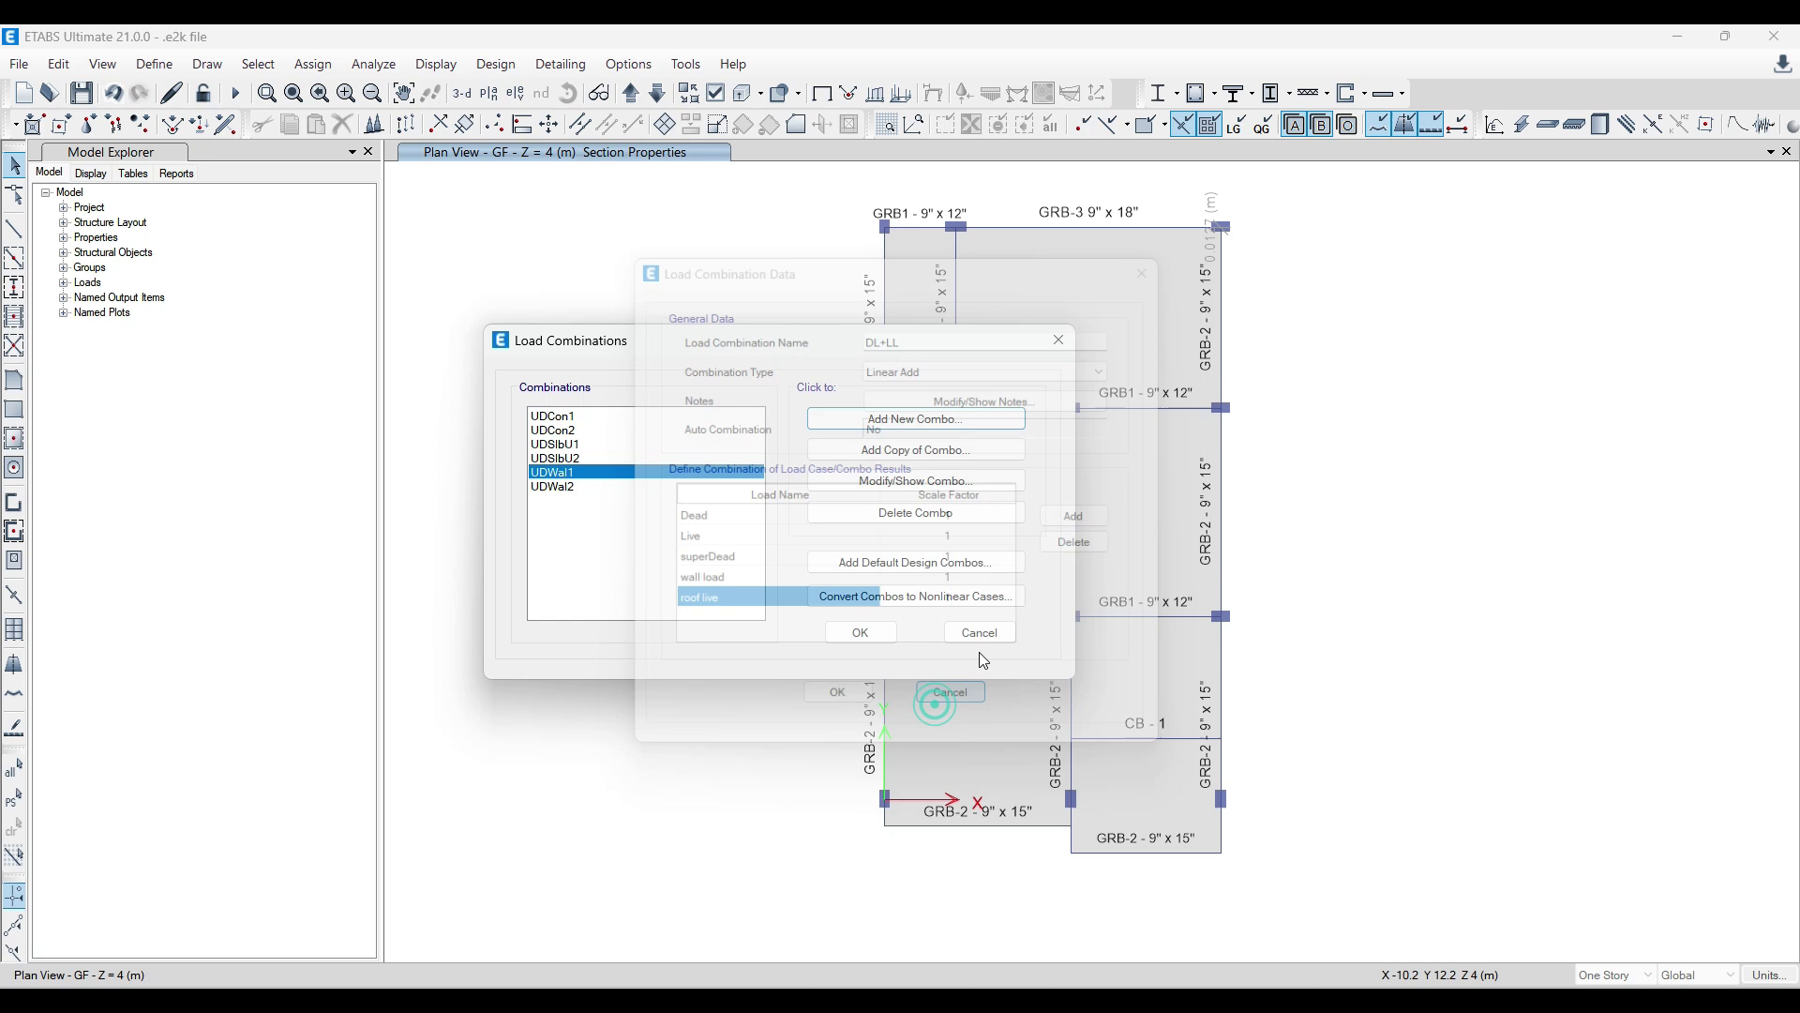
# Discard the draft, revisit Load Patterns, reopen Load Combinations and select all six existing combos.
pyautogui.click(980, 633)
pyautogui.click(154, 64)
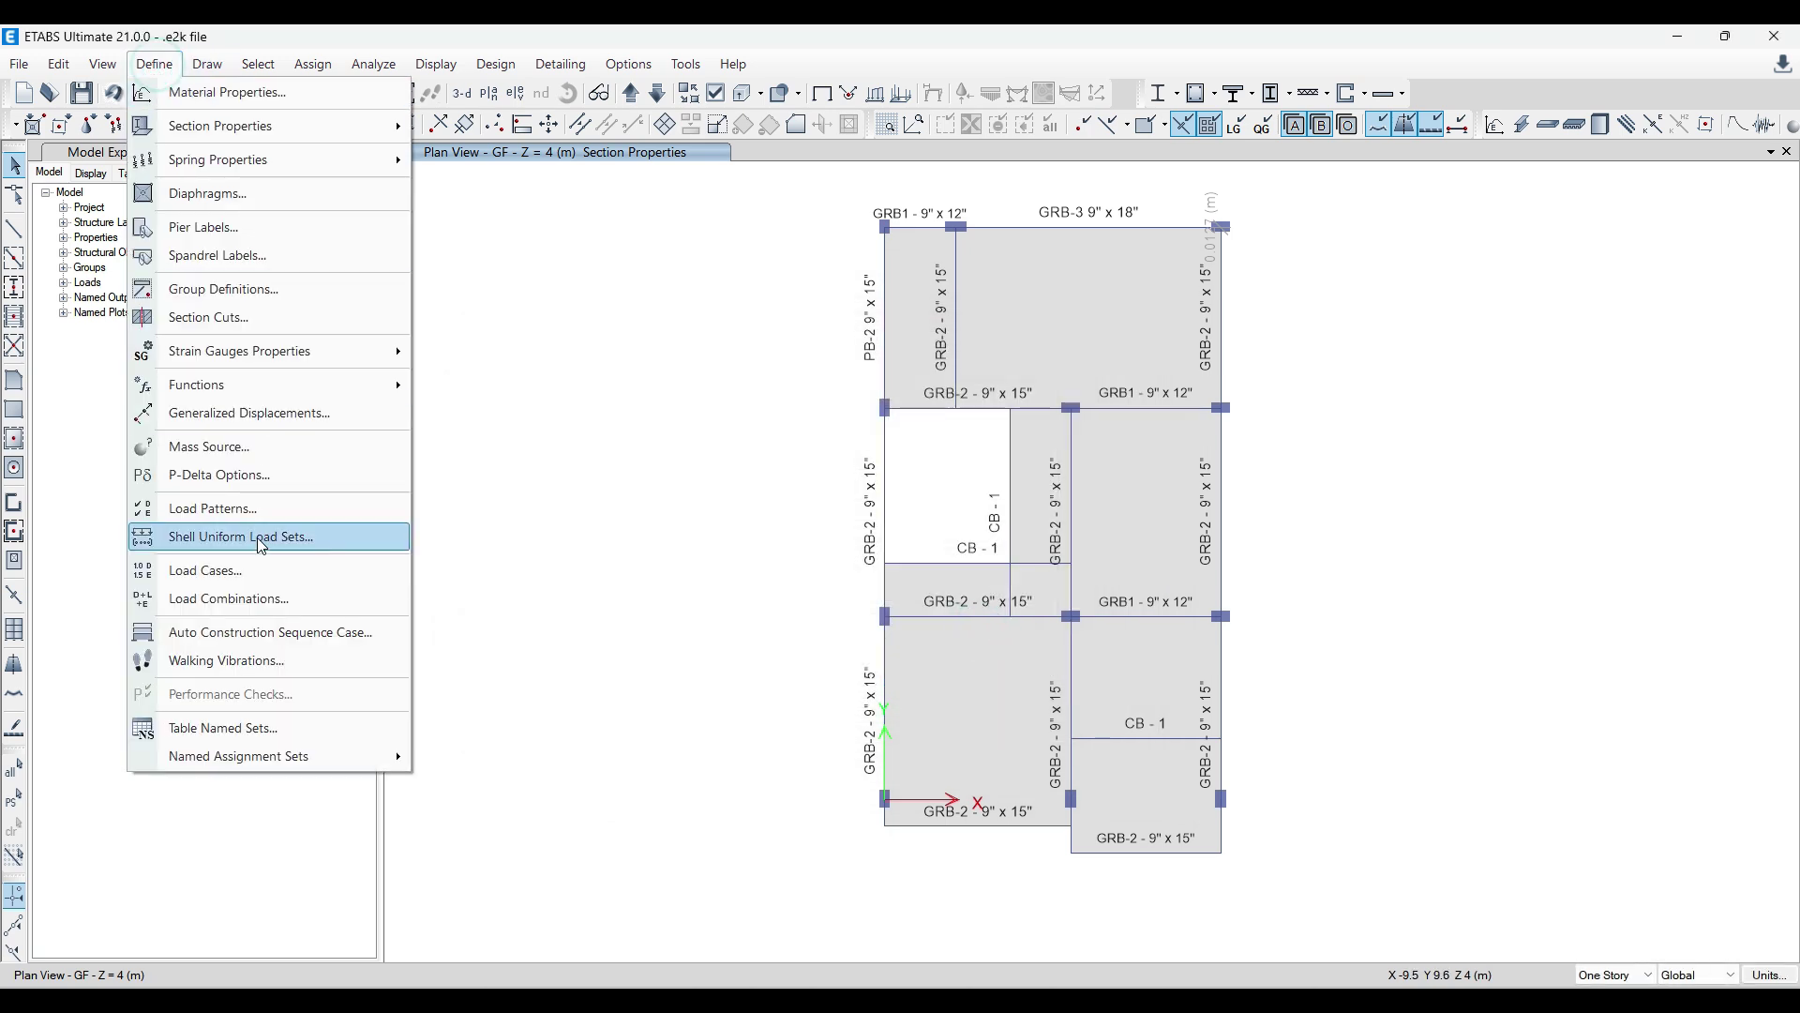
pyautogui.click(268, 523)
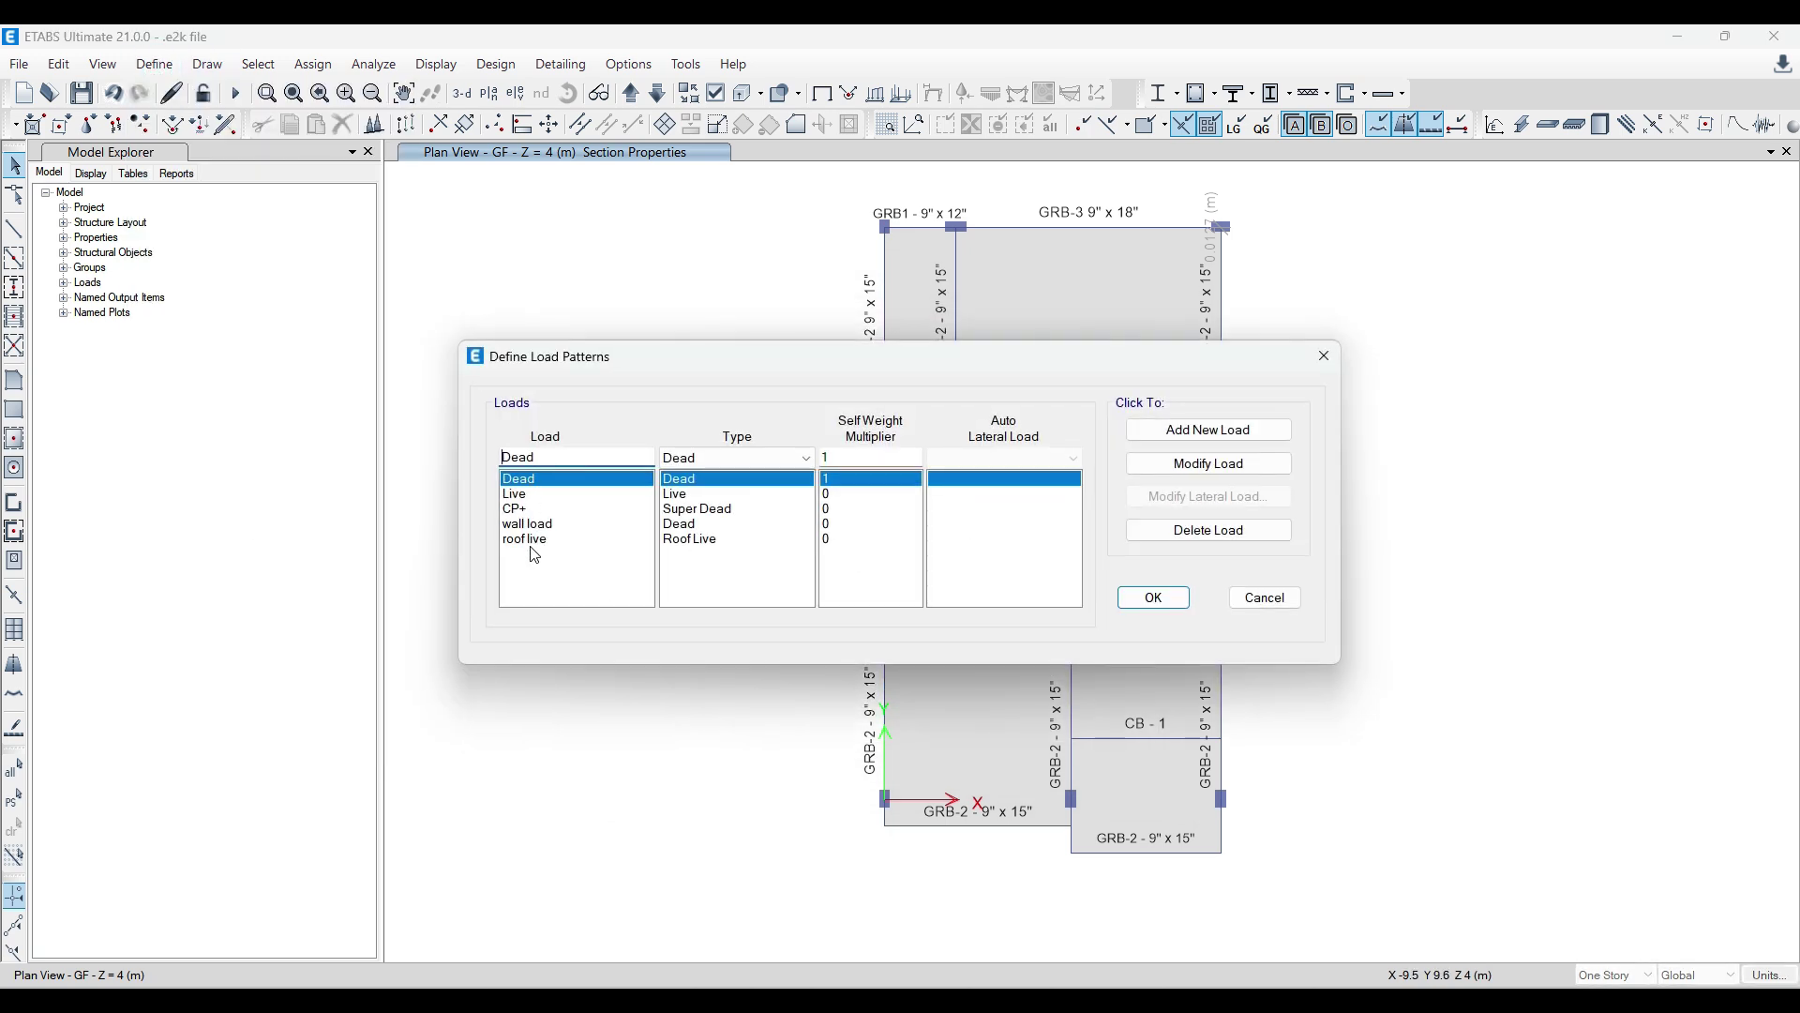
pyautogui.click(1324, 355)
pyautogui.click(154, 64)
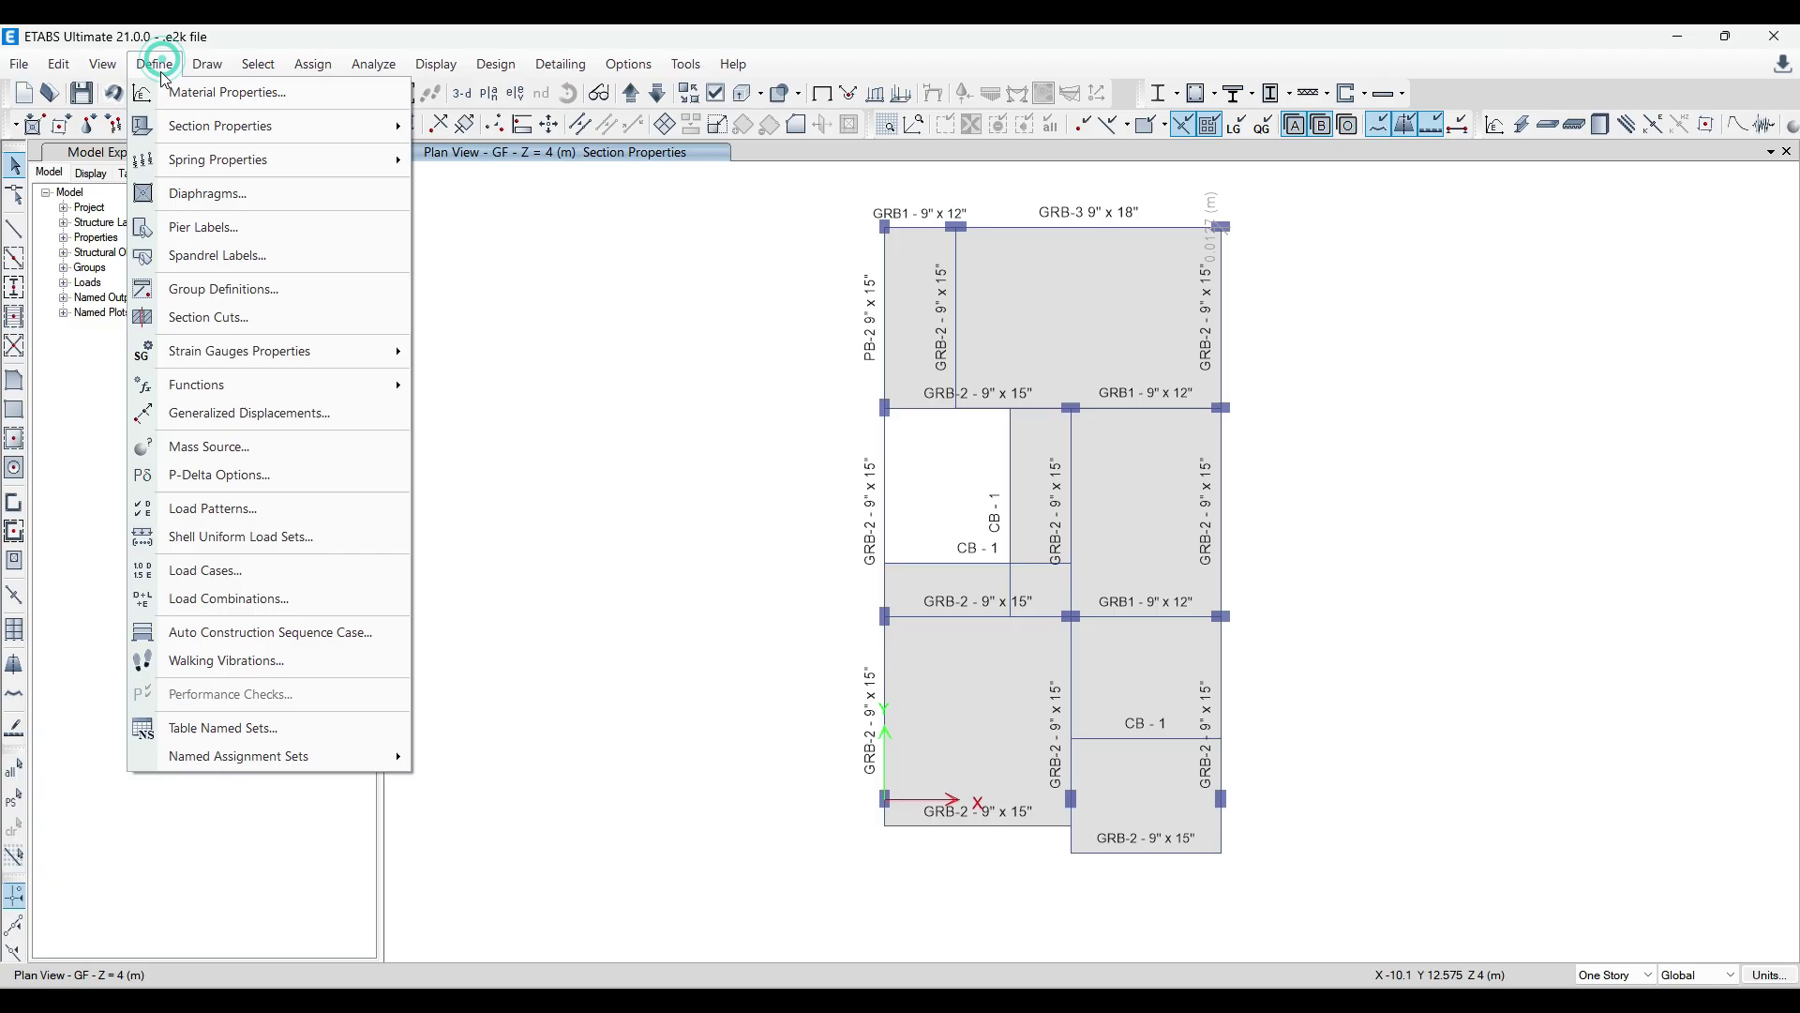
pyautogui.click(298, 611)
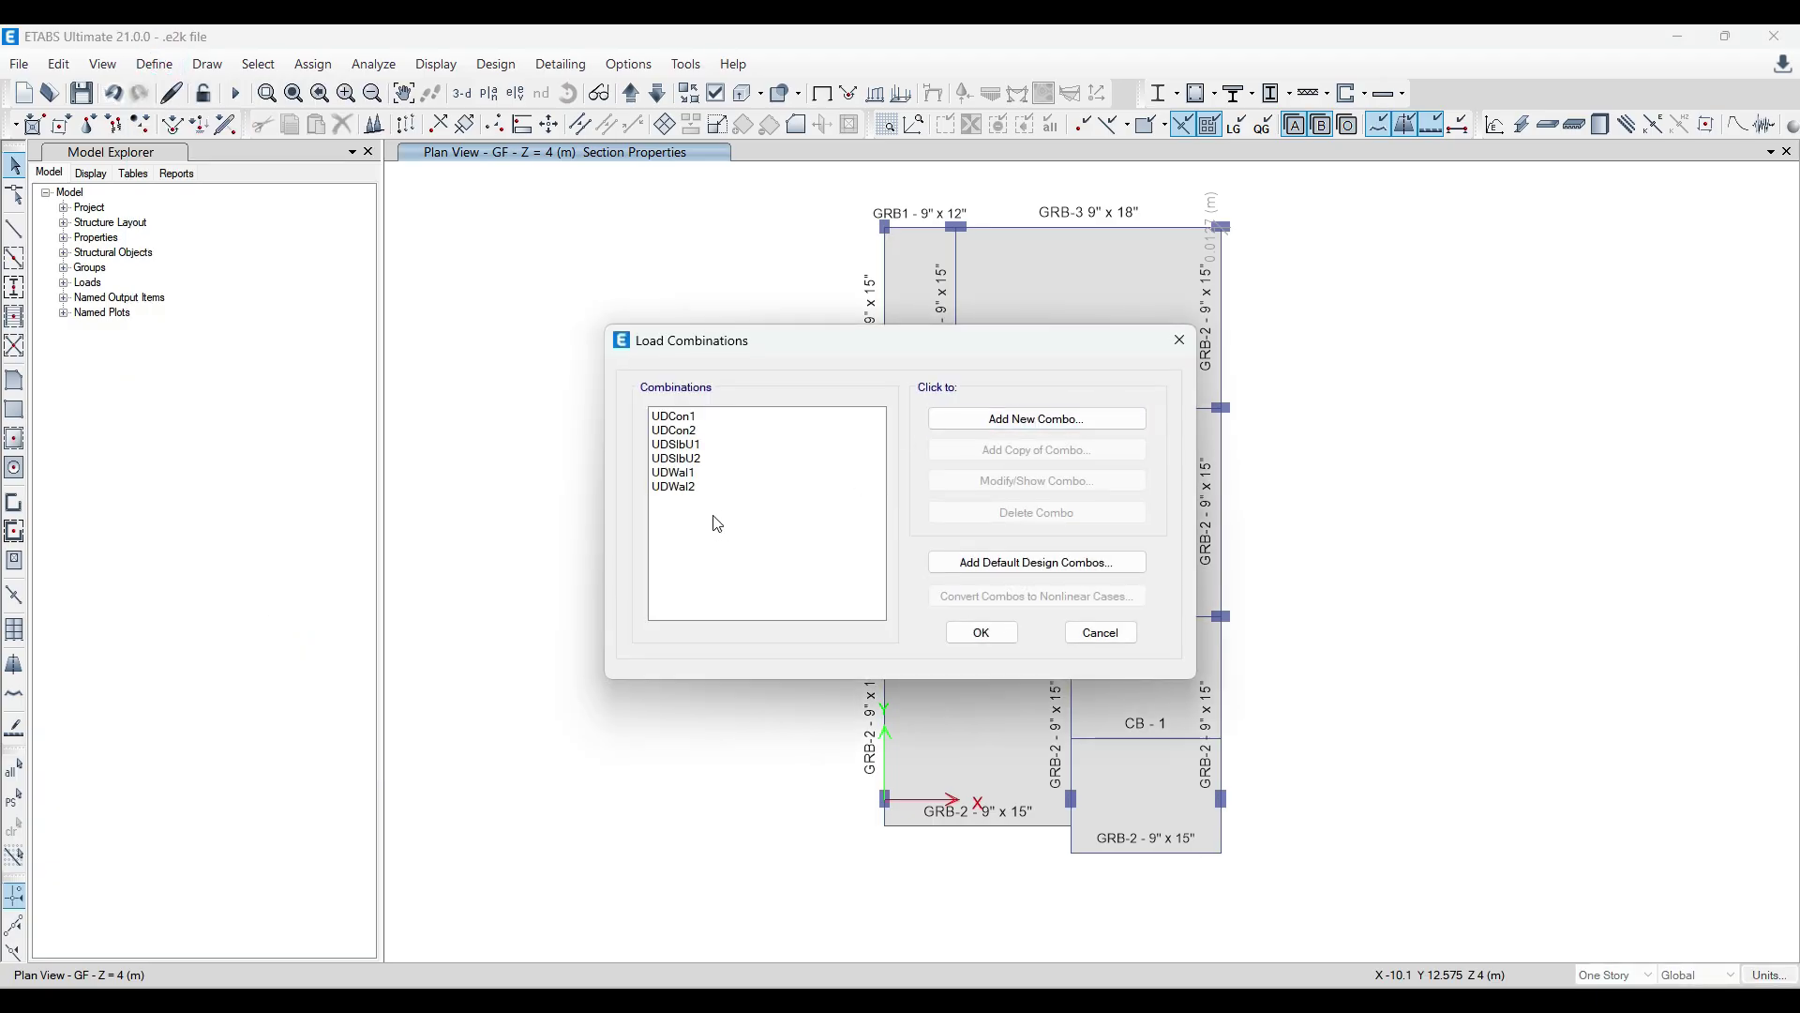
pyautogui.moveTo(683, 489); pyautogui.dragTo(666, 410)
# Delete the six old combos and start DL+LL (Unfactored) with Dead and Live rows.
pyautogui.click(1037, 513)
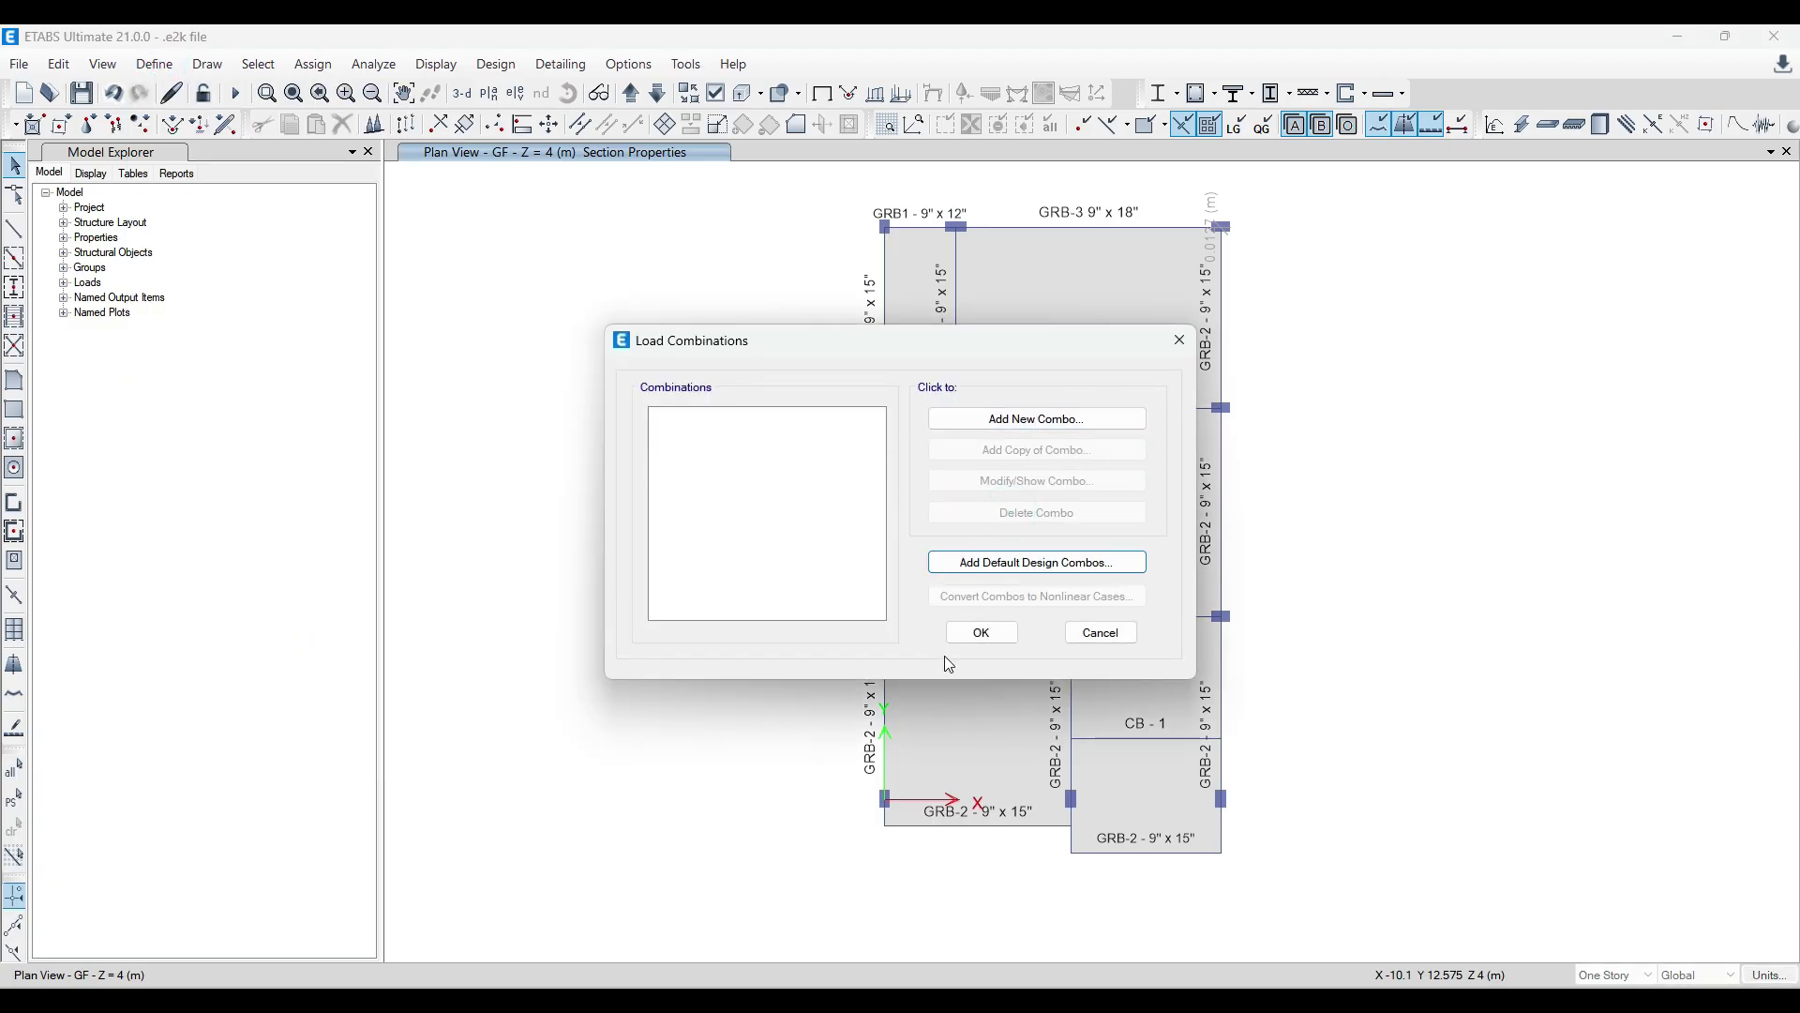
pyautogui.click(1037, 419)
pyautogui.doubleClick(945, 334)
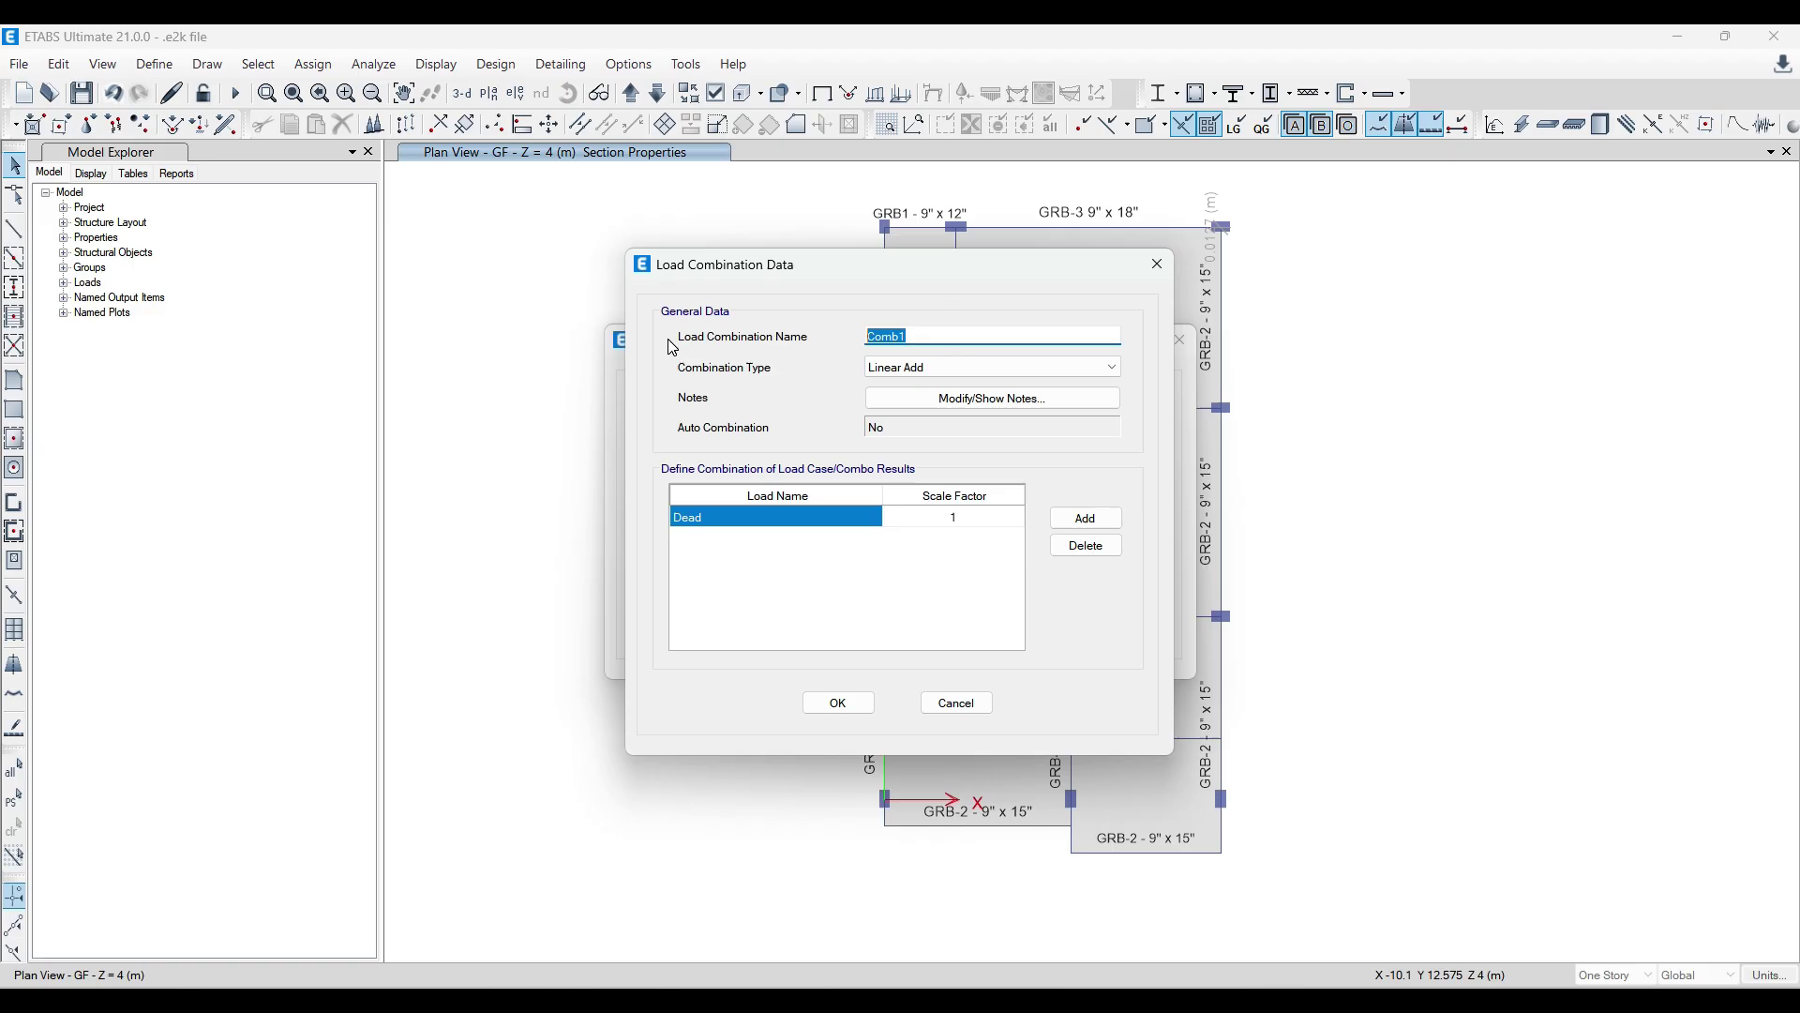
pyautogui.write('D')
pyautogui.click(1088, 518)
pyautogui.click(1088, 517)
pyautogui.click(1088, 518)
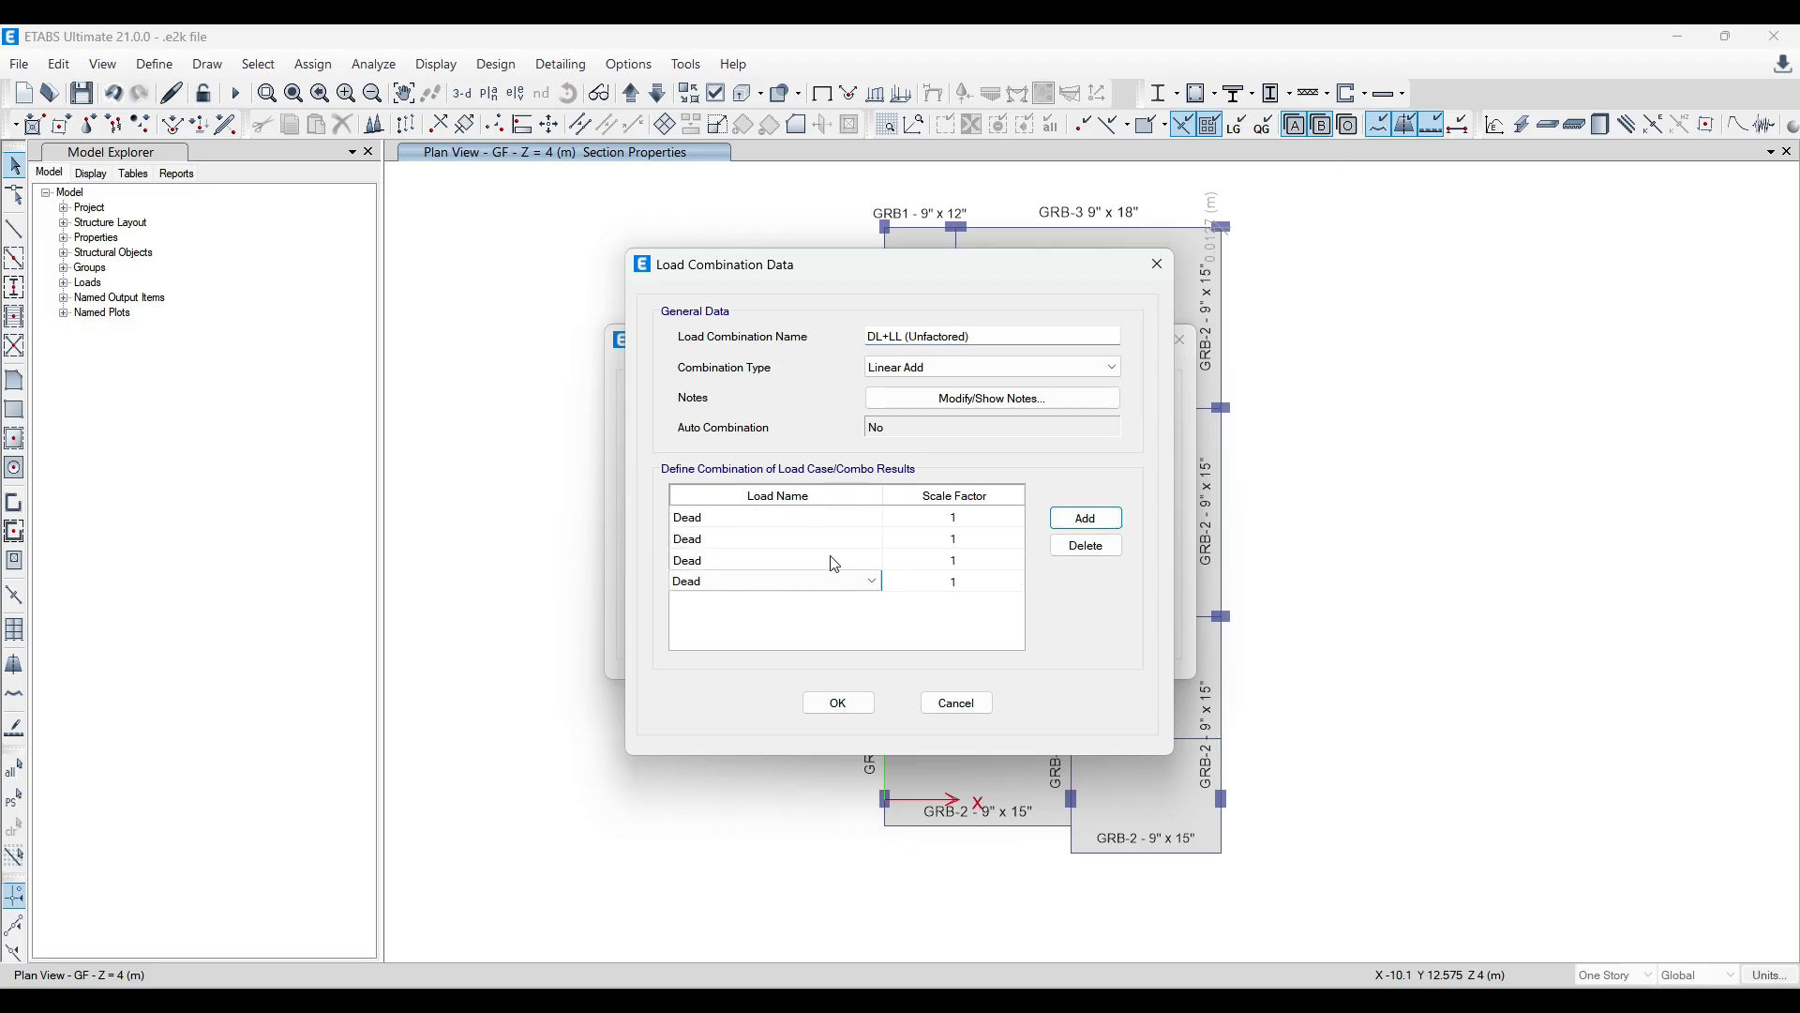
pyautogui.click(876, 540)
pyautogui.click(773, 585)
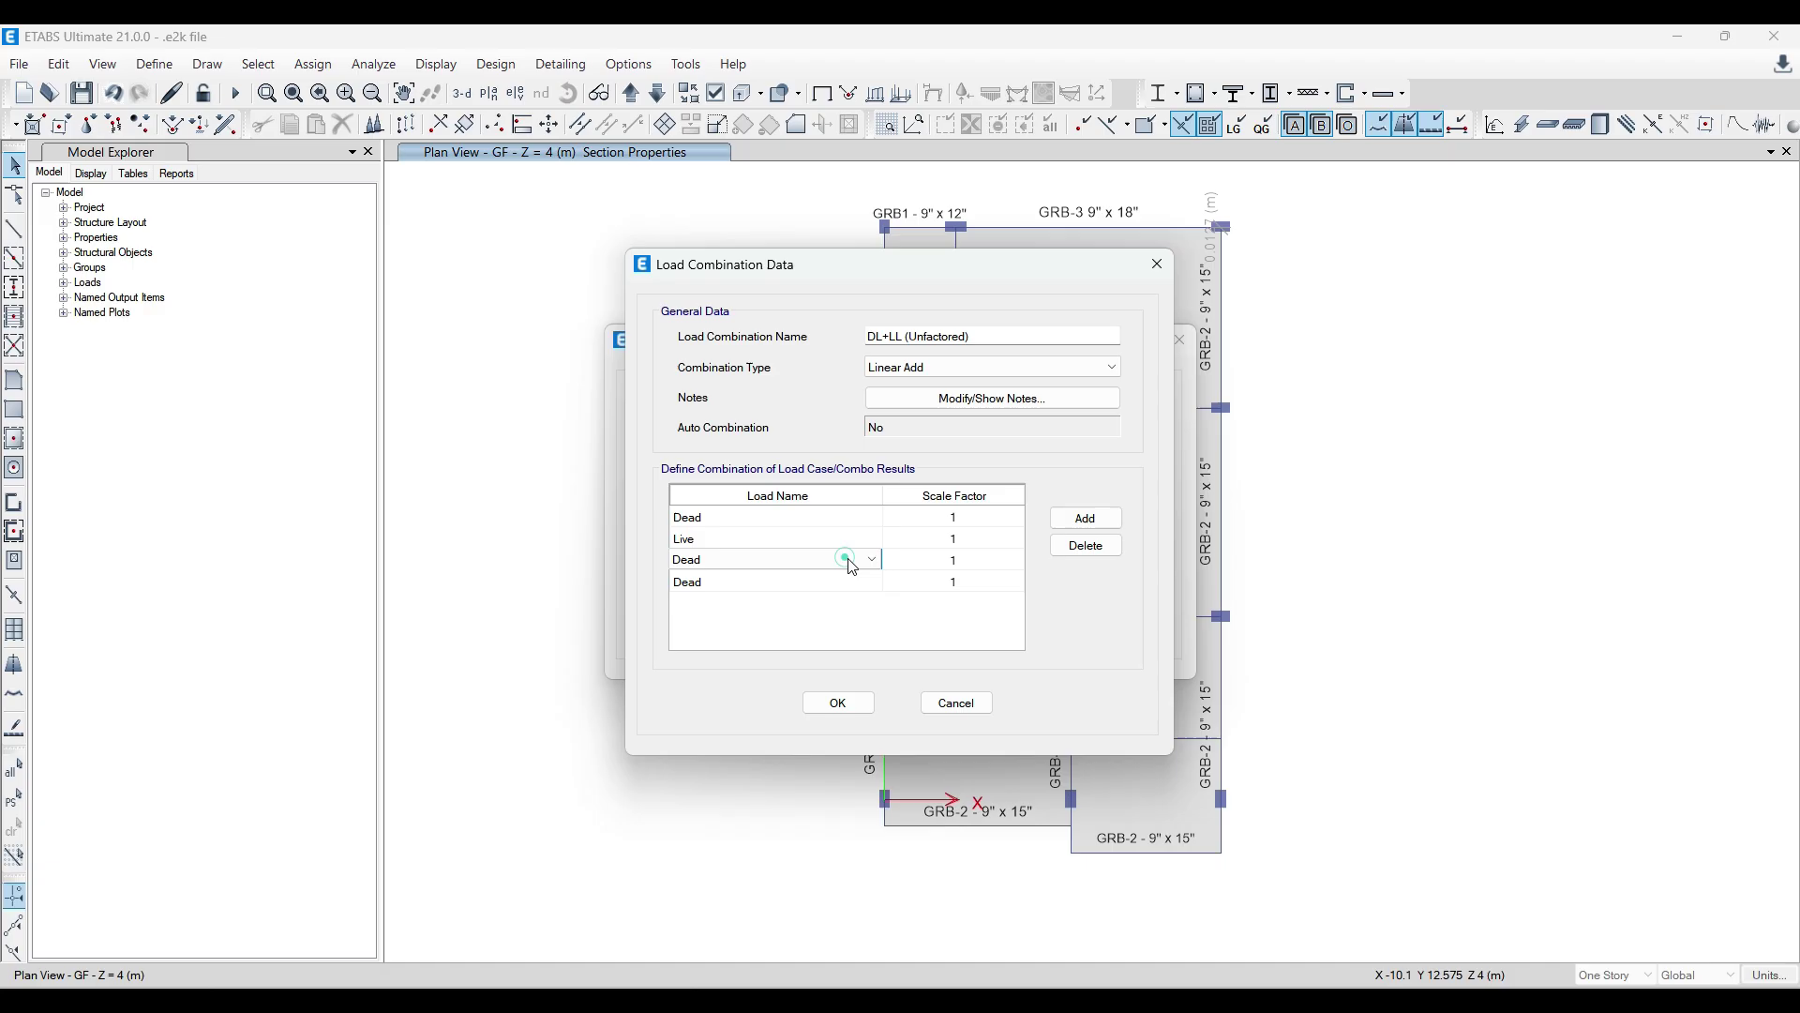
pyautogui.click(871, 560)
# Add wall load and roof live rows at factor 1 and save DL+LL (Unfactored).
pyautogui.click(814, 635)
pyautogui.click(844, 582)
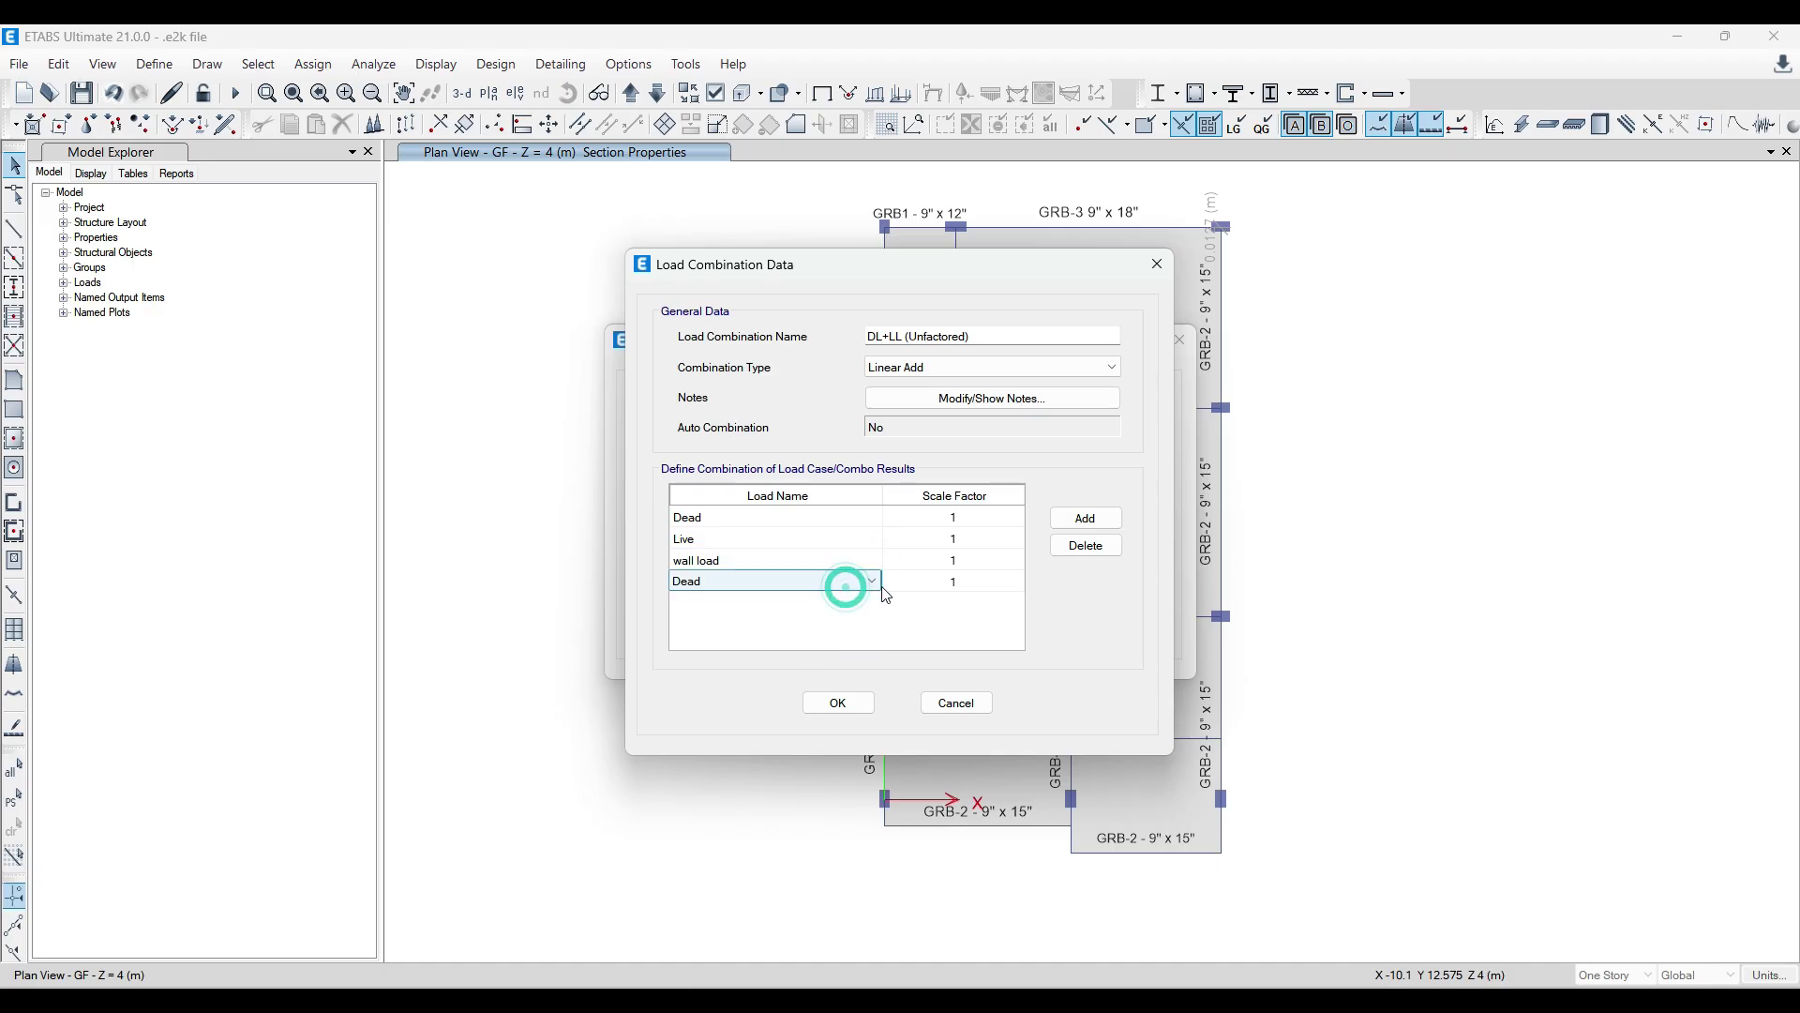
pyautogui.click(872, 582)
pyautogui.click(818, 668)
pyautogui.click(919, 618)
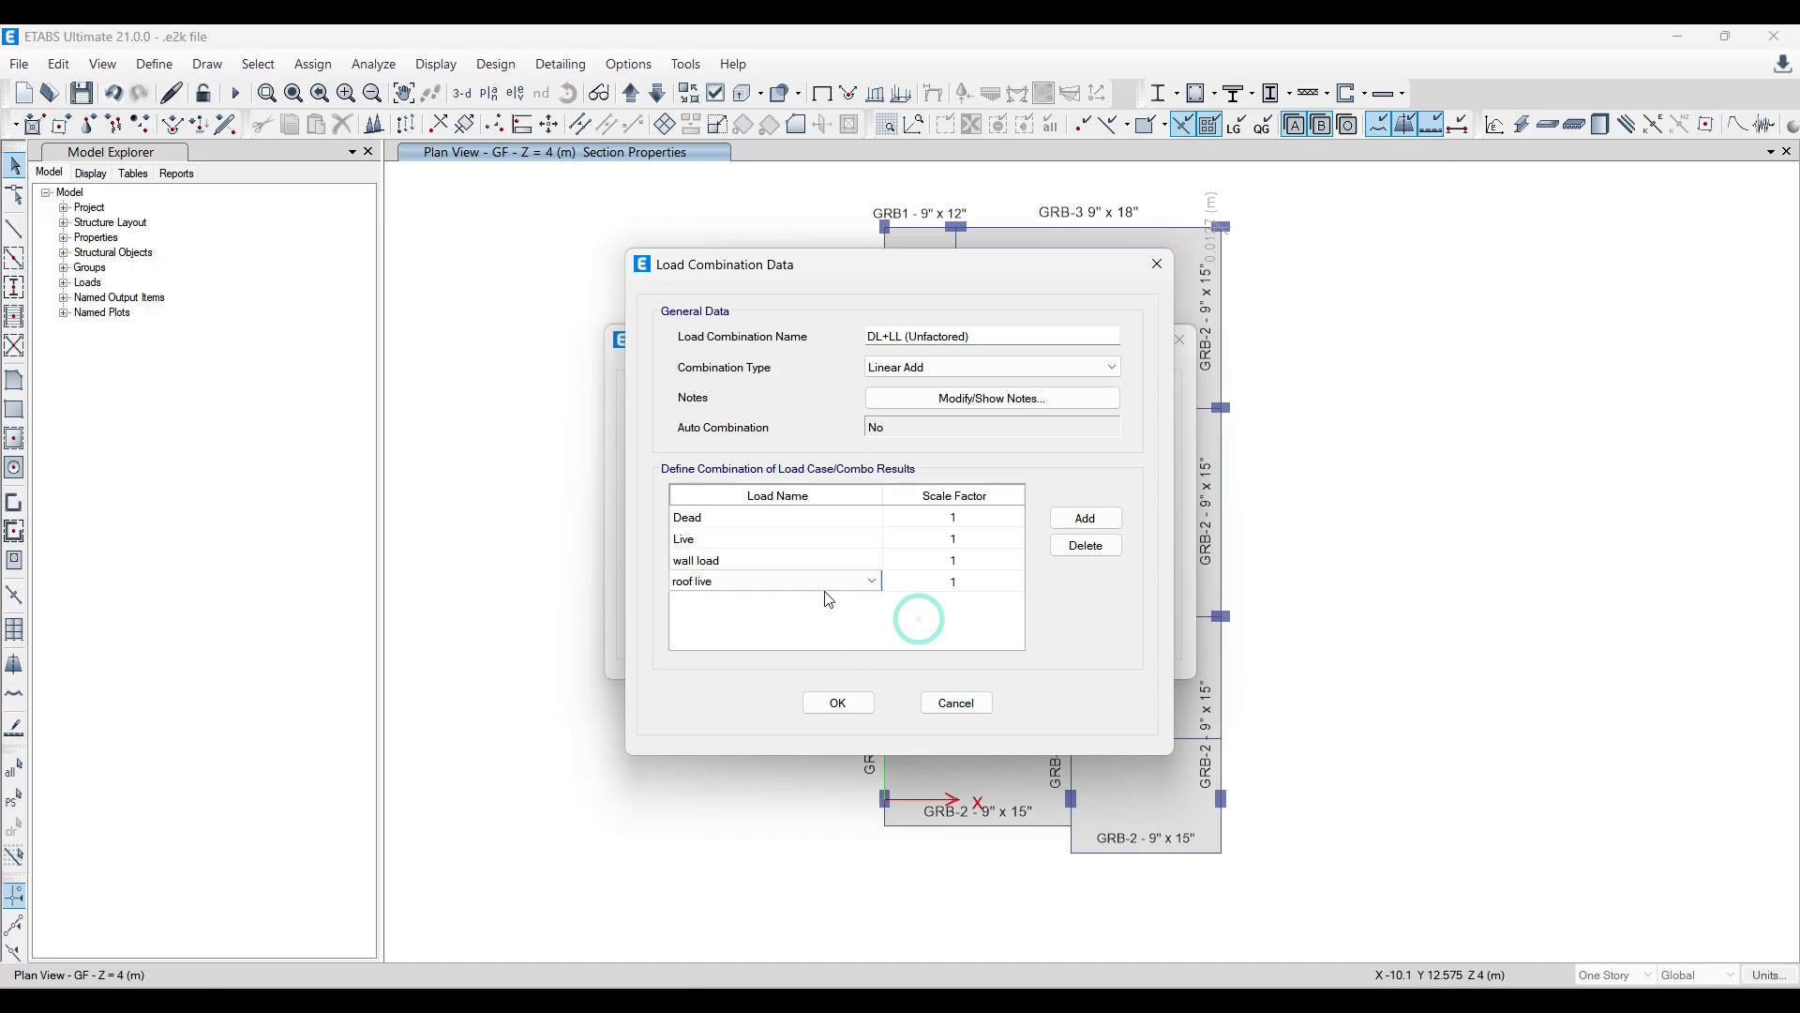
pyautogui.click(841, 705)
pyautogui.click(943, 417)
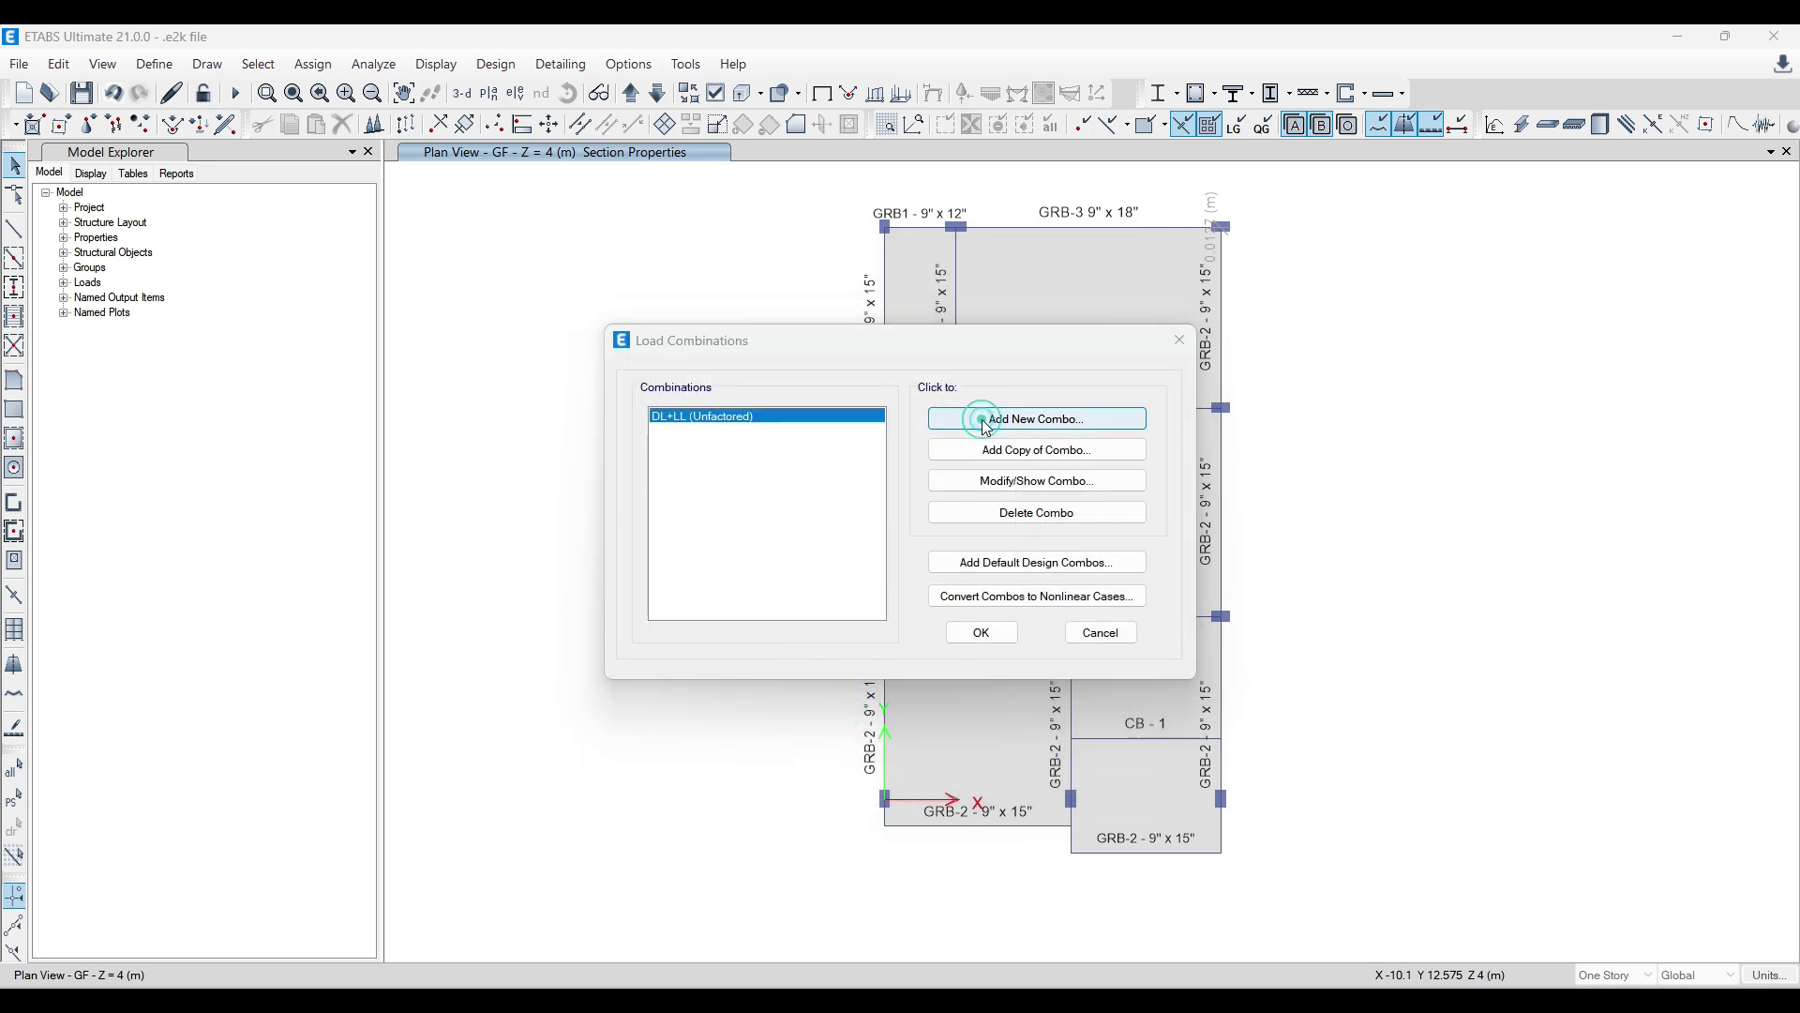
# Name the combination 1.5(DL+LL) (Factored) and add Live, wall load and roof live rows below Dead.
pyautogui.doubleClick(934, 344)
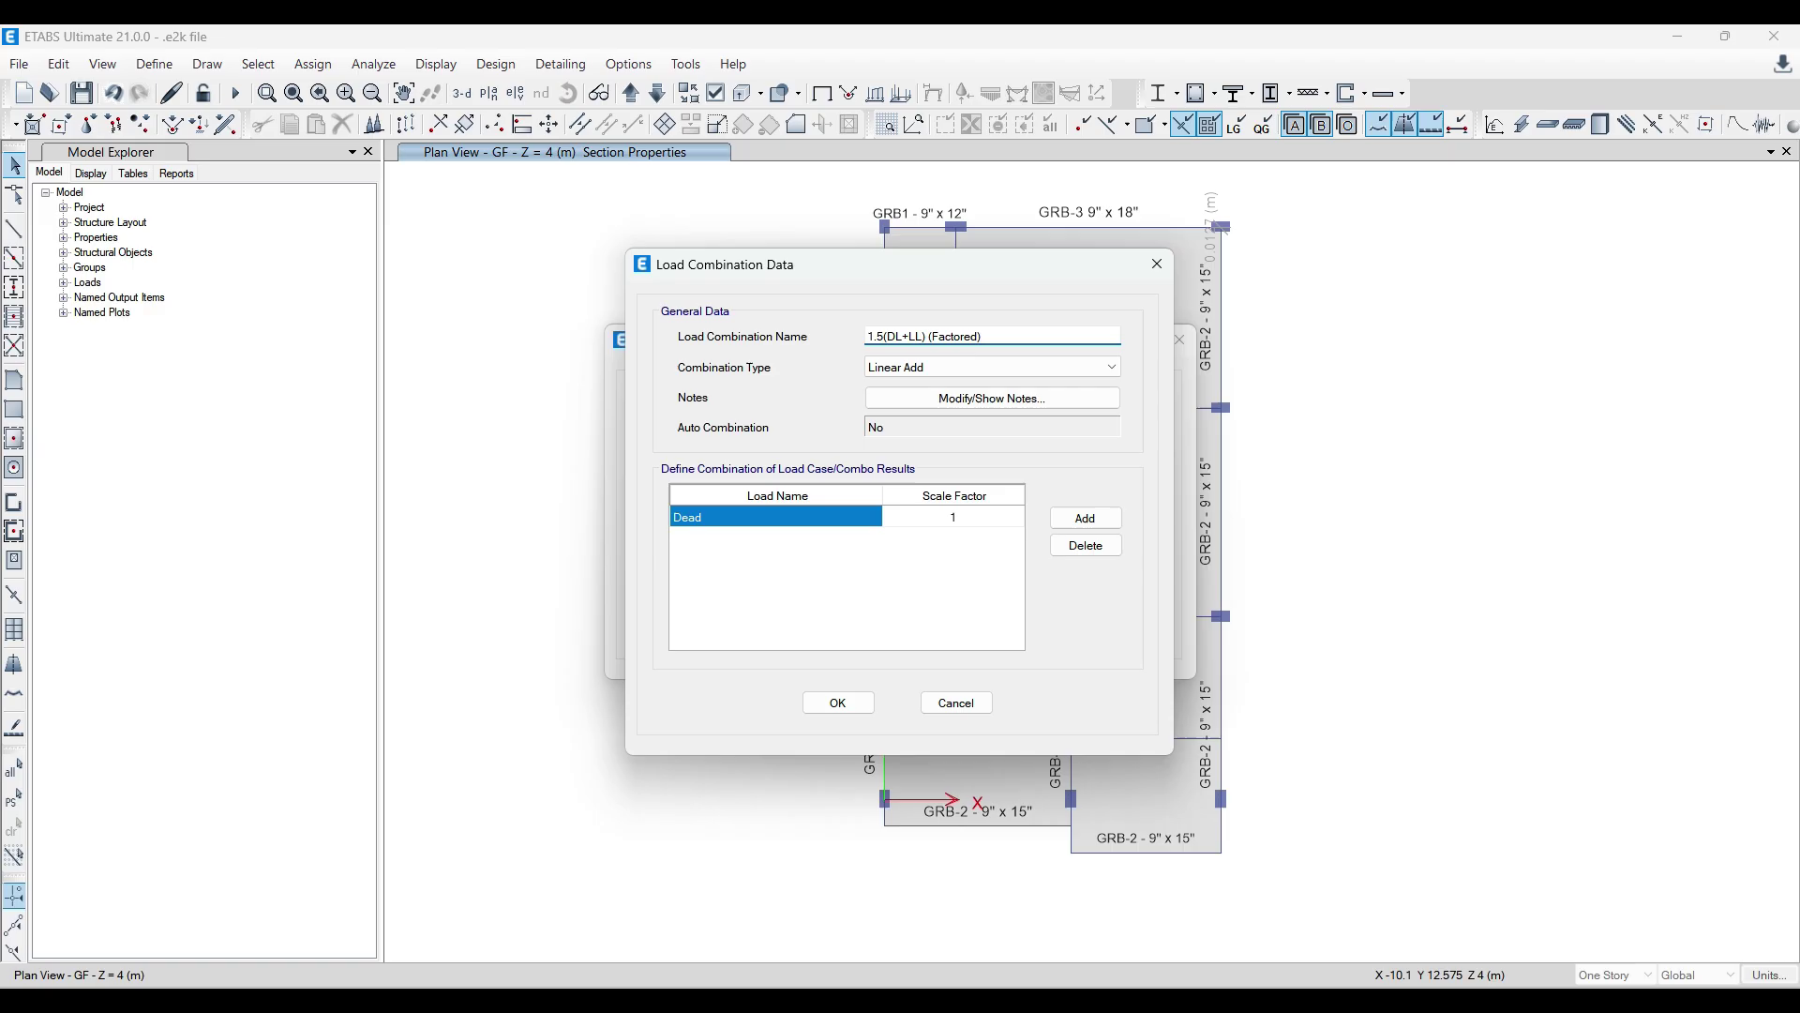
pyautogui.click(1087, 517)
pyautogui.click(1086, 517)
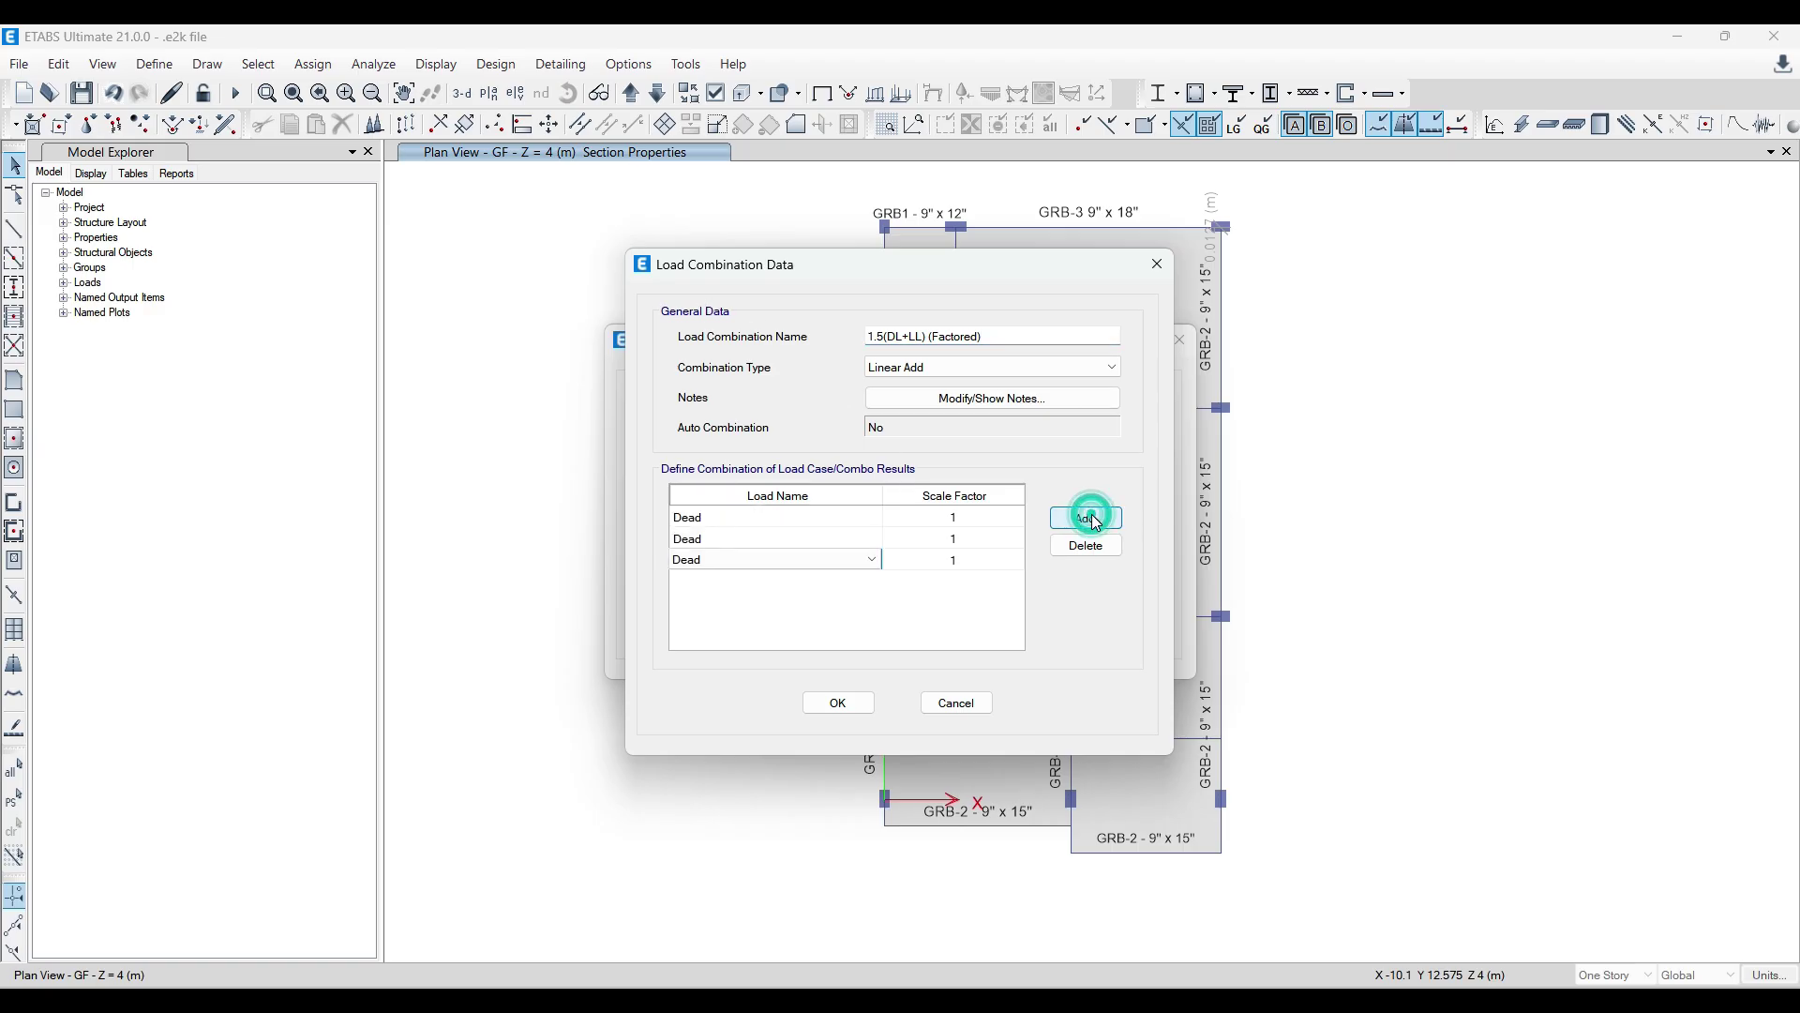
pyautogui.click(1087, 518)
pyautogui.click(872, 537)
pyautogui.click(872, 537)
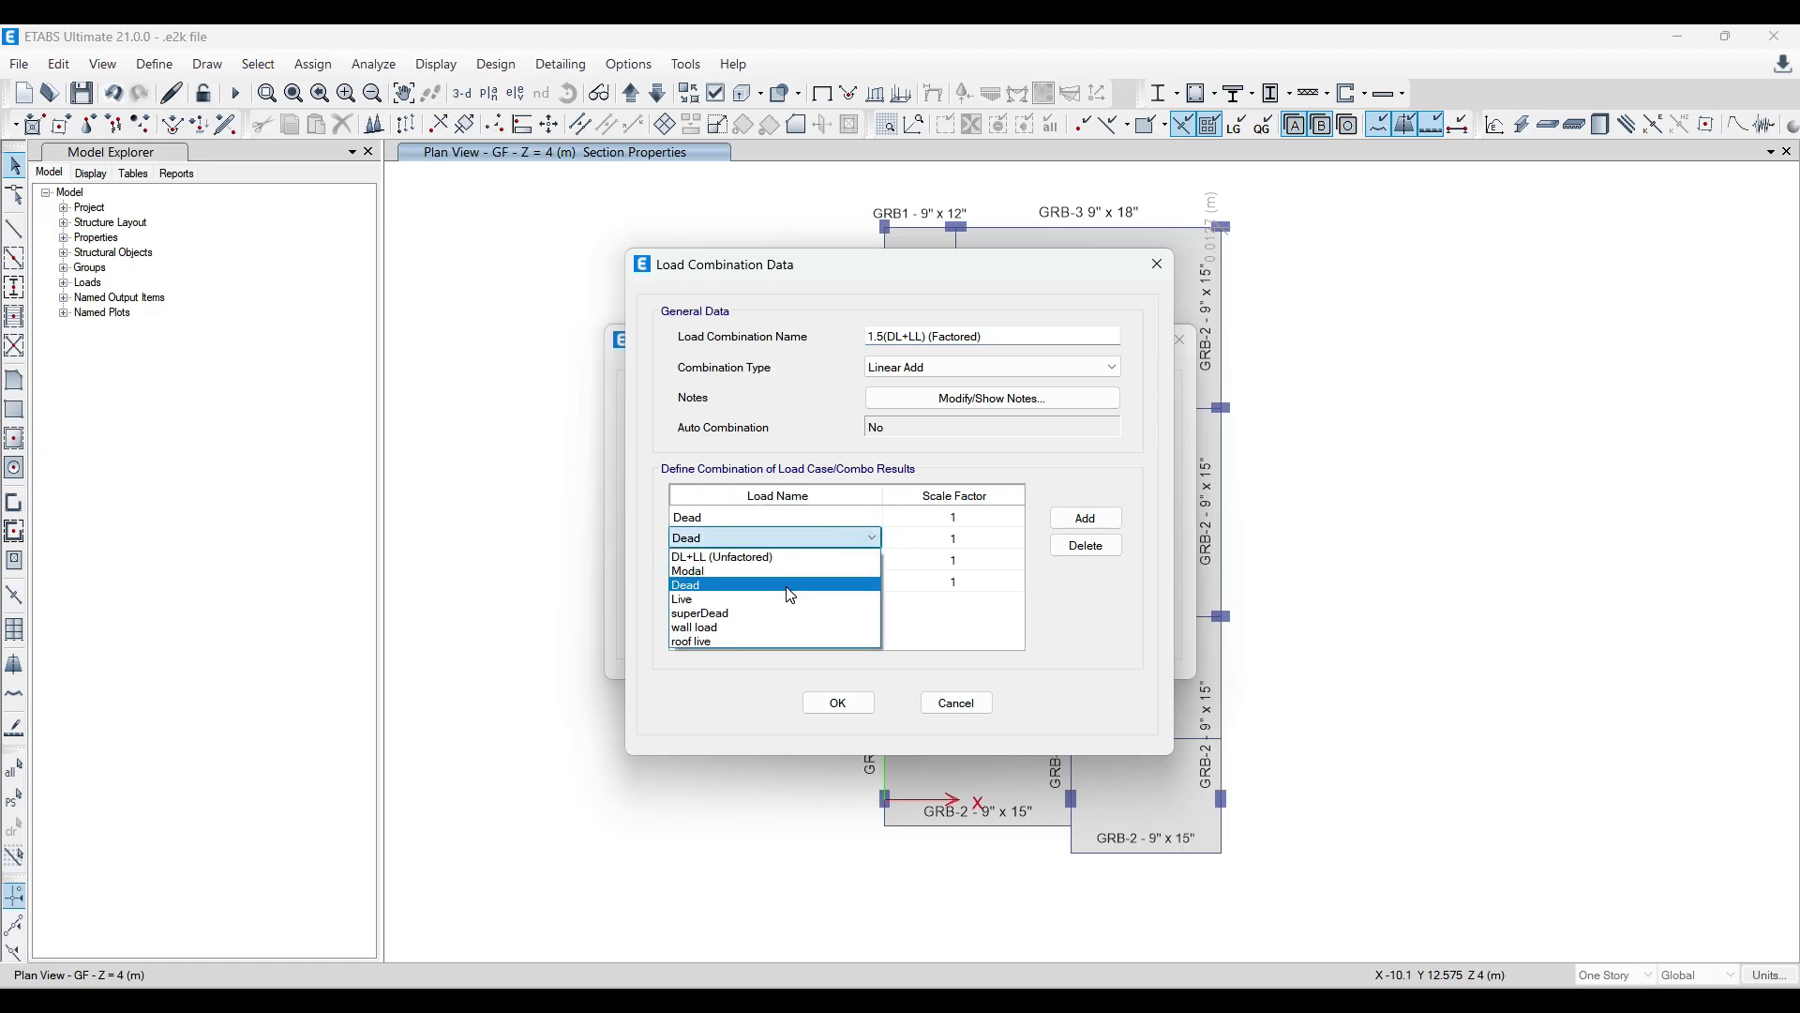
pyautogui.click(795, 601)
pyautogui.click(872, 560)
pyautogui.click(872, 560)
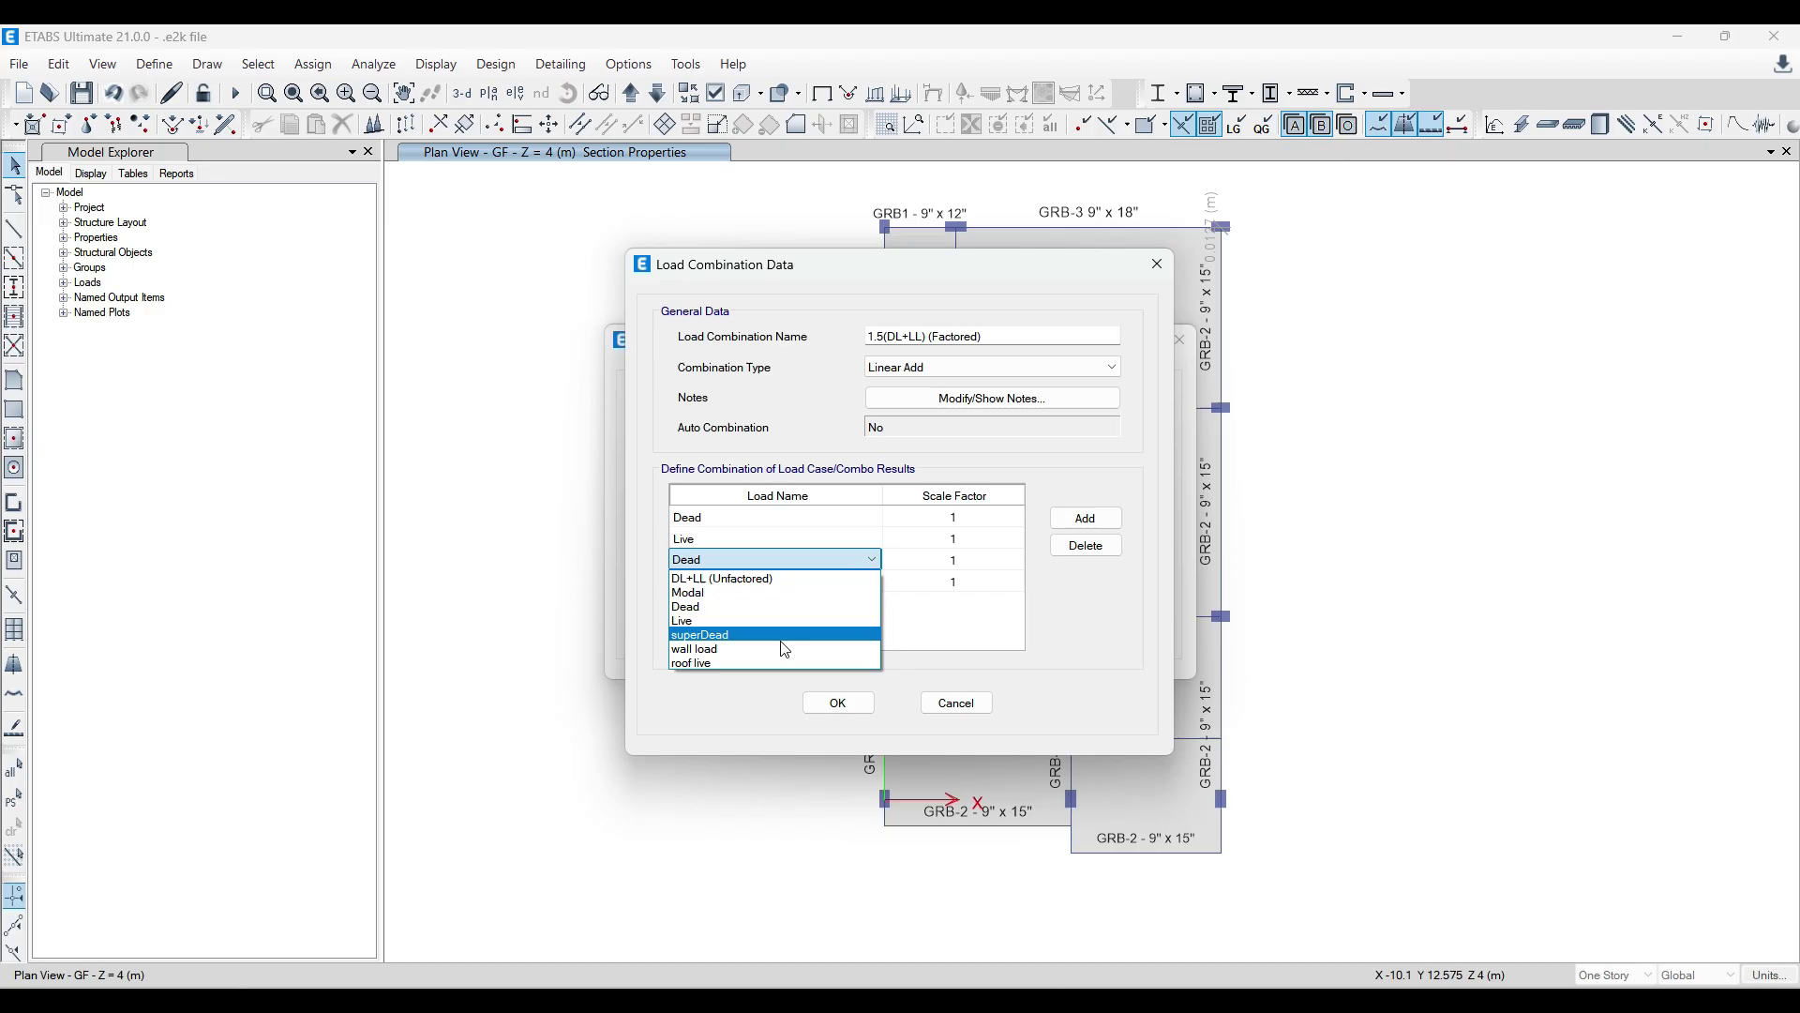
pyautogui.click(778, 647)
pyautogui.click(849, 581)
pyautogui.click(849, 581)
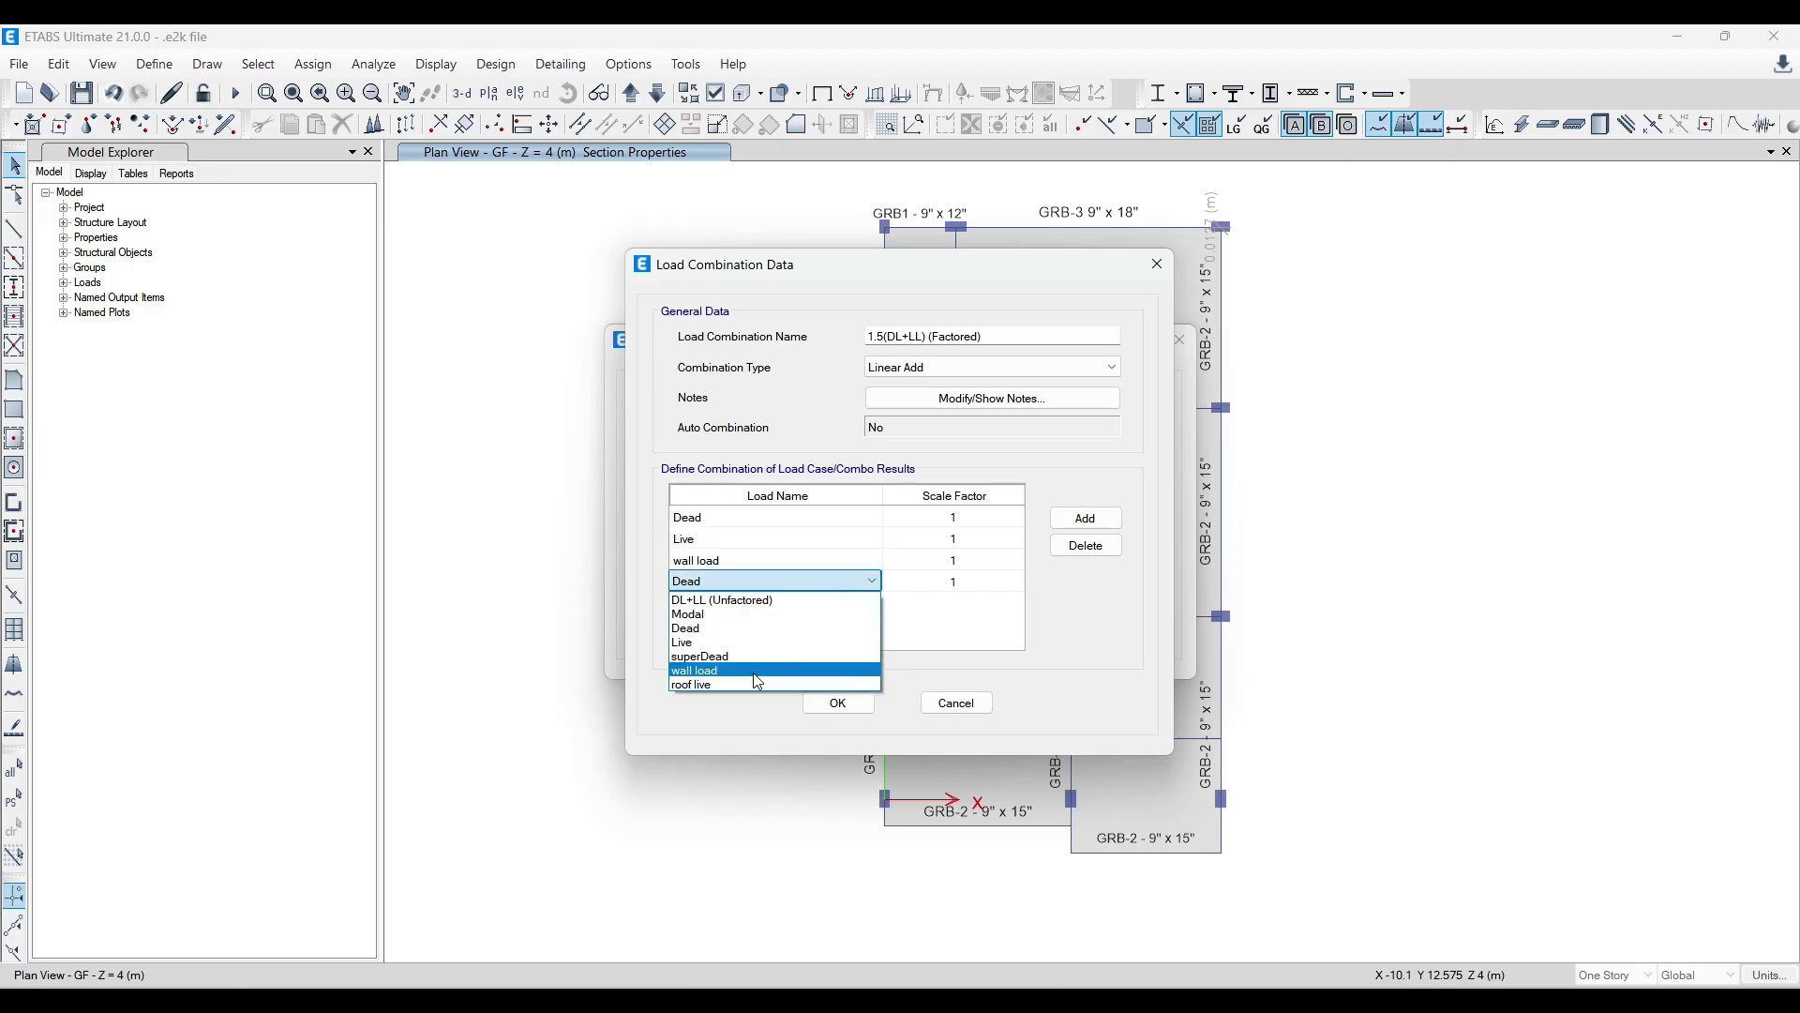
pyautogui.click(756, 678)
pyautogui.click(829, 700)
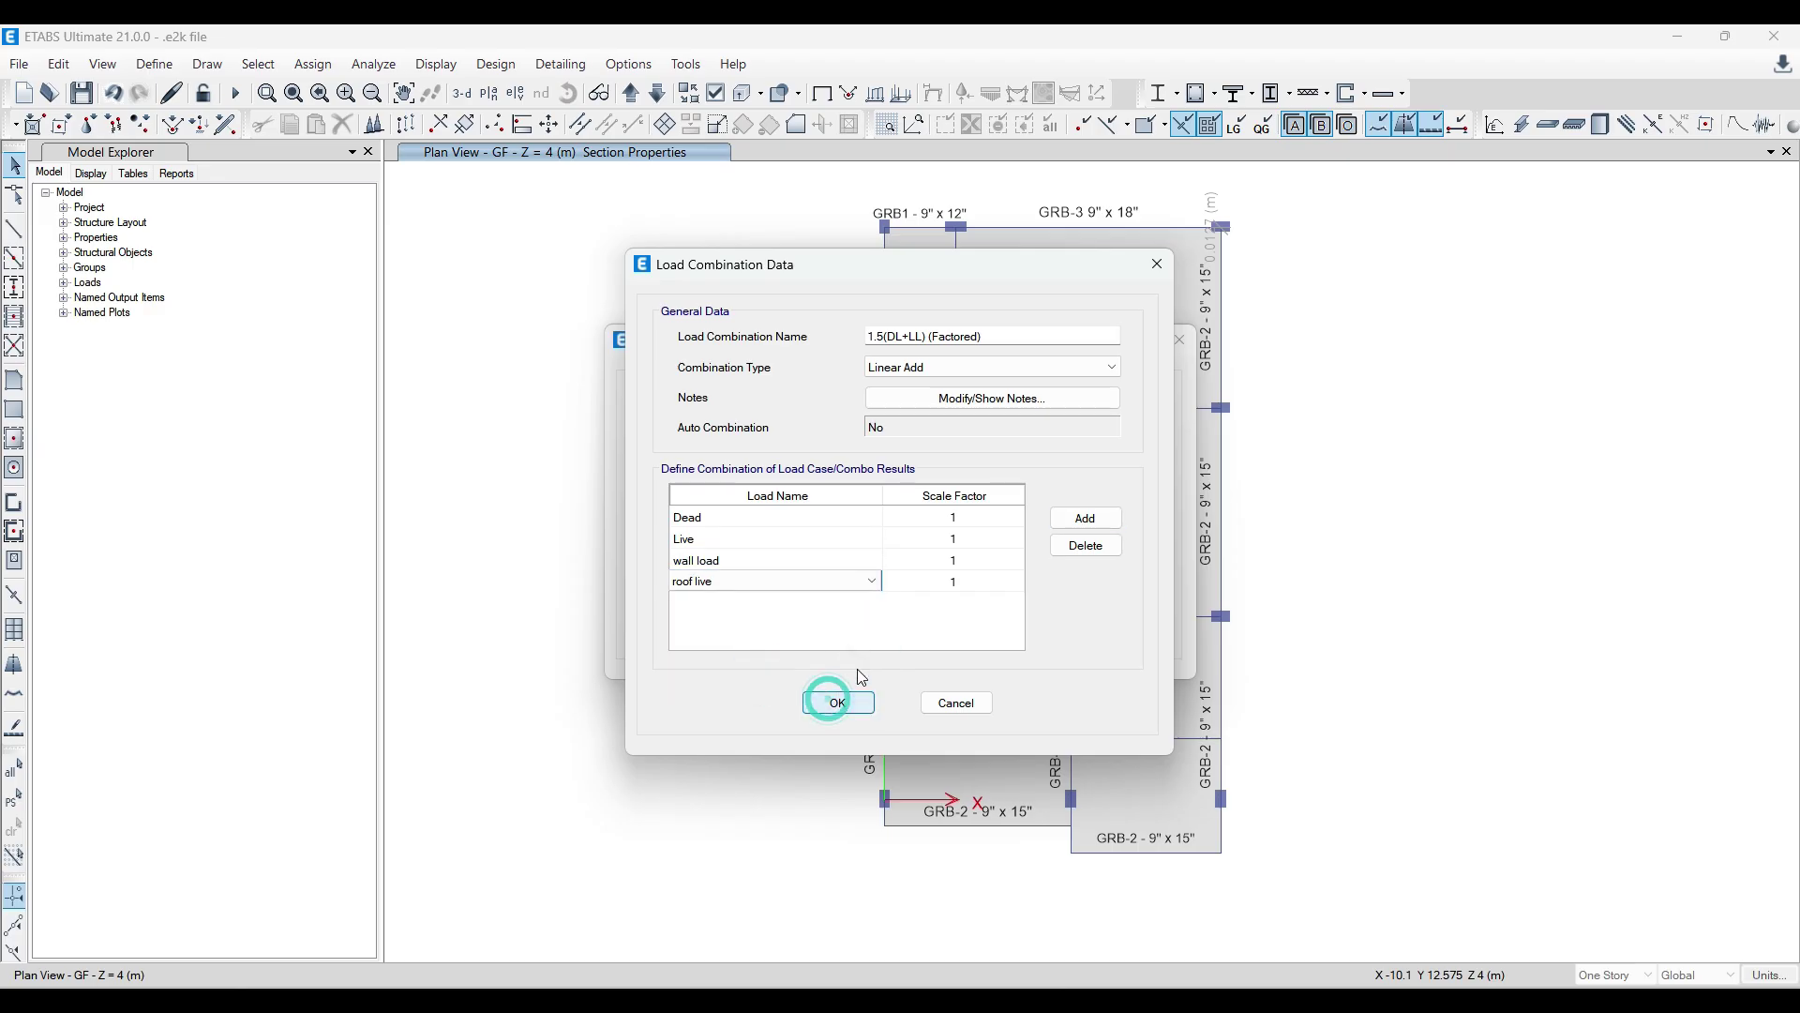
# Set the load scale factors to 1.5 and close the combinations list.
pyautogui.click(973, 521)
pyautogui.click(966, 518)
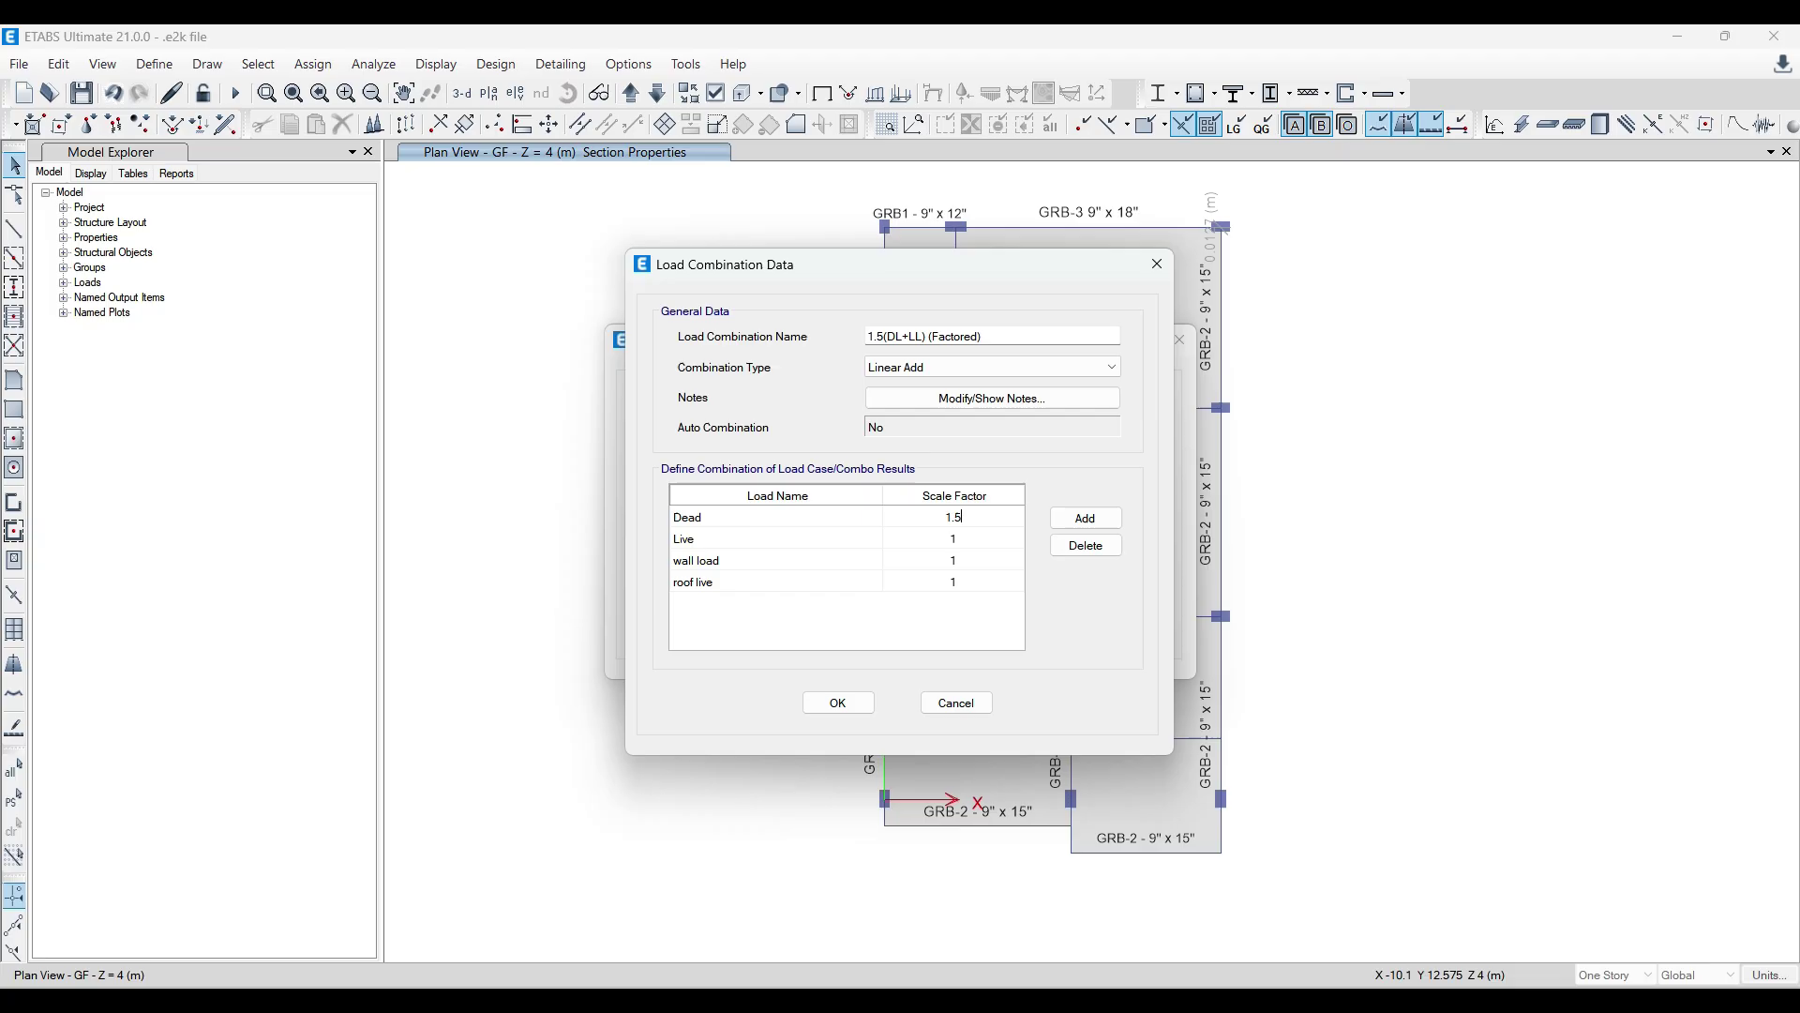
pyautogui.write('1.5')
pyautogui.press('Return')
pyautogui.write('11')
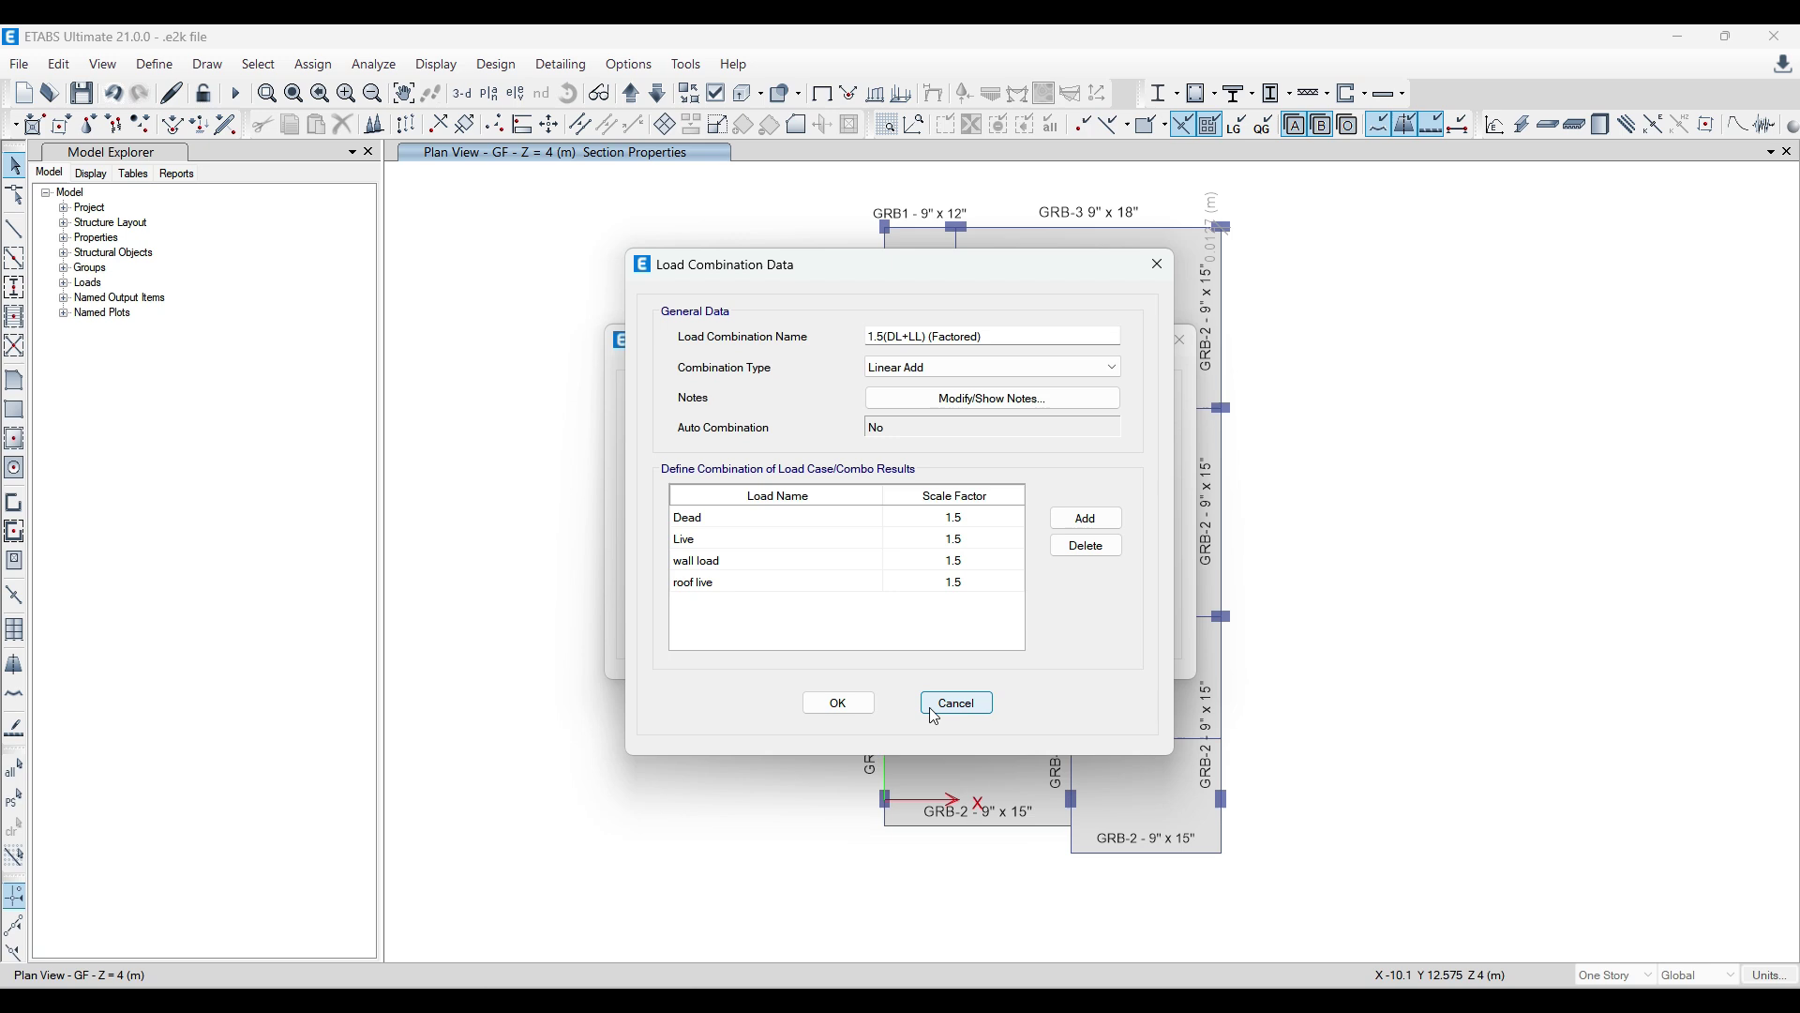
pyautogui.click(838, 703)
pyautogui.click(980, 631)
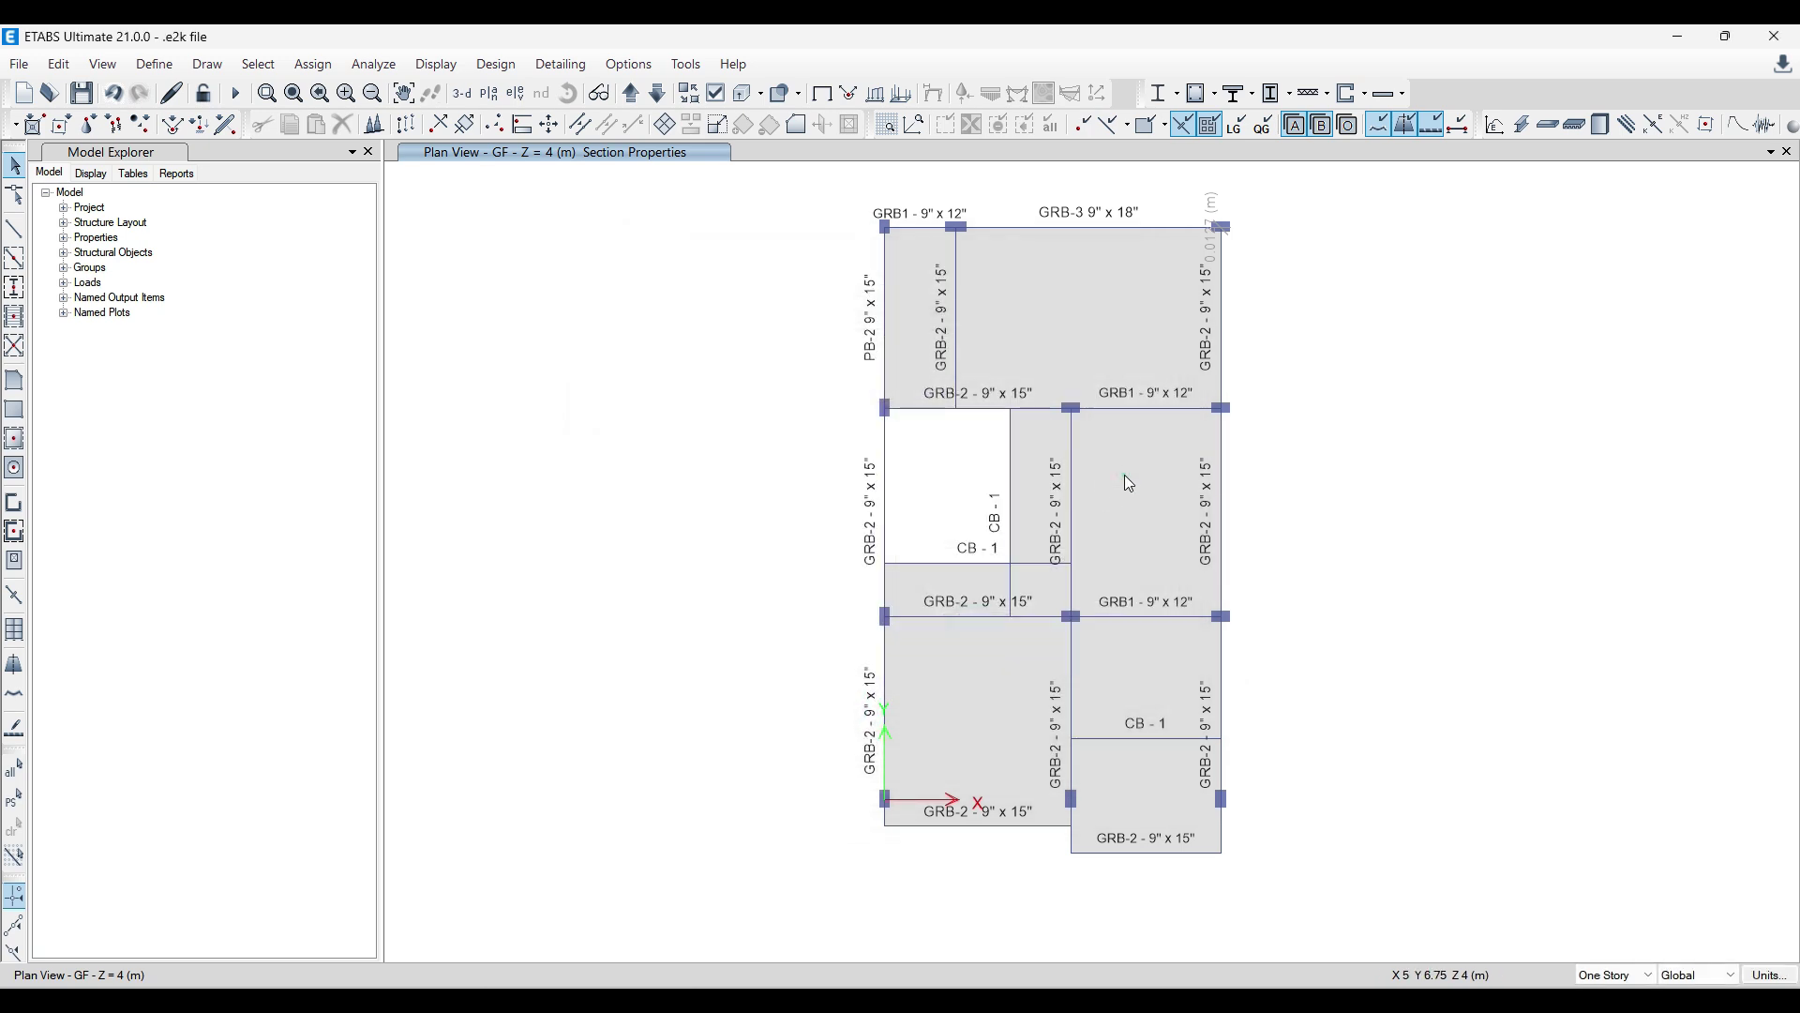
pyautogui.click(1125, 475)
pyautogui.rightClick(1125, 474)
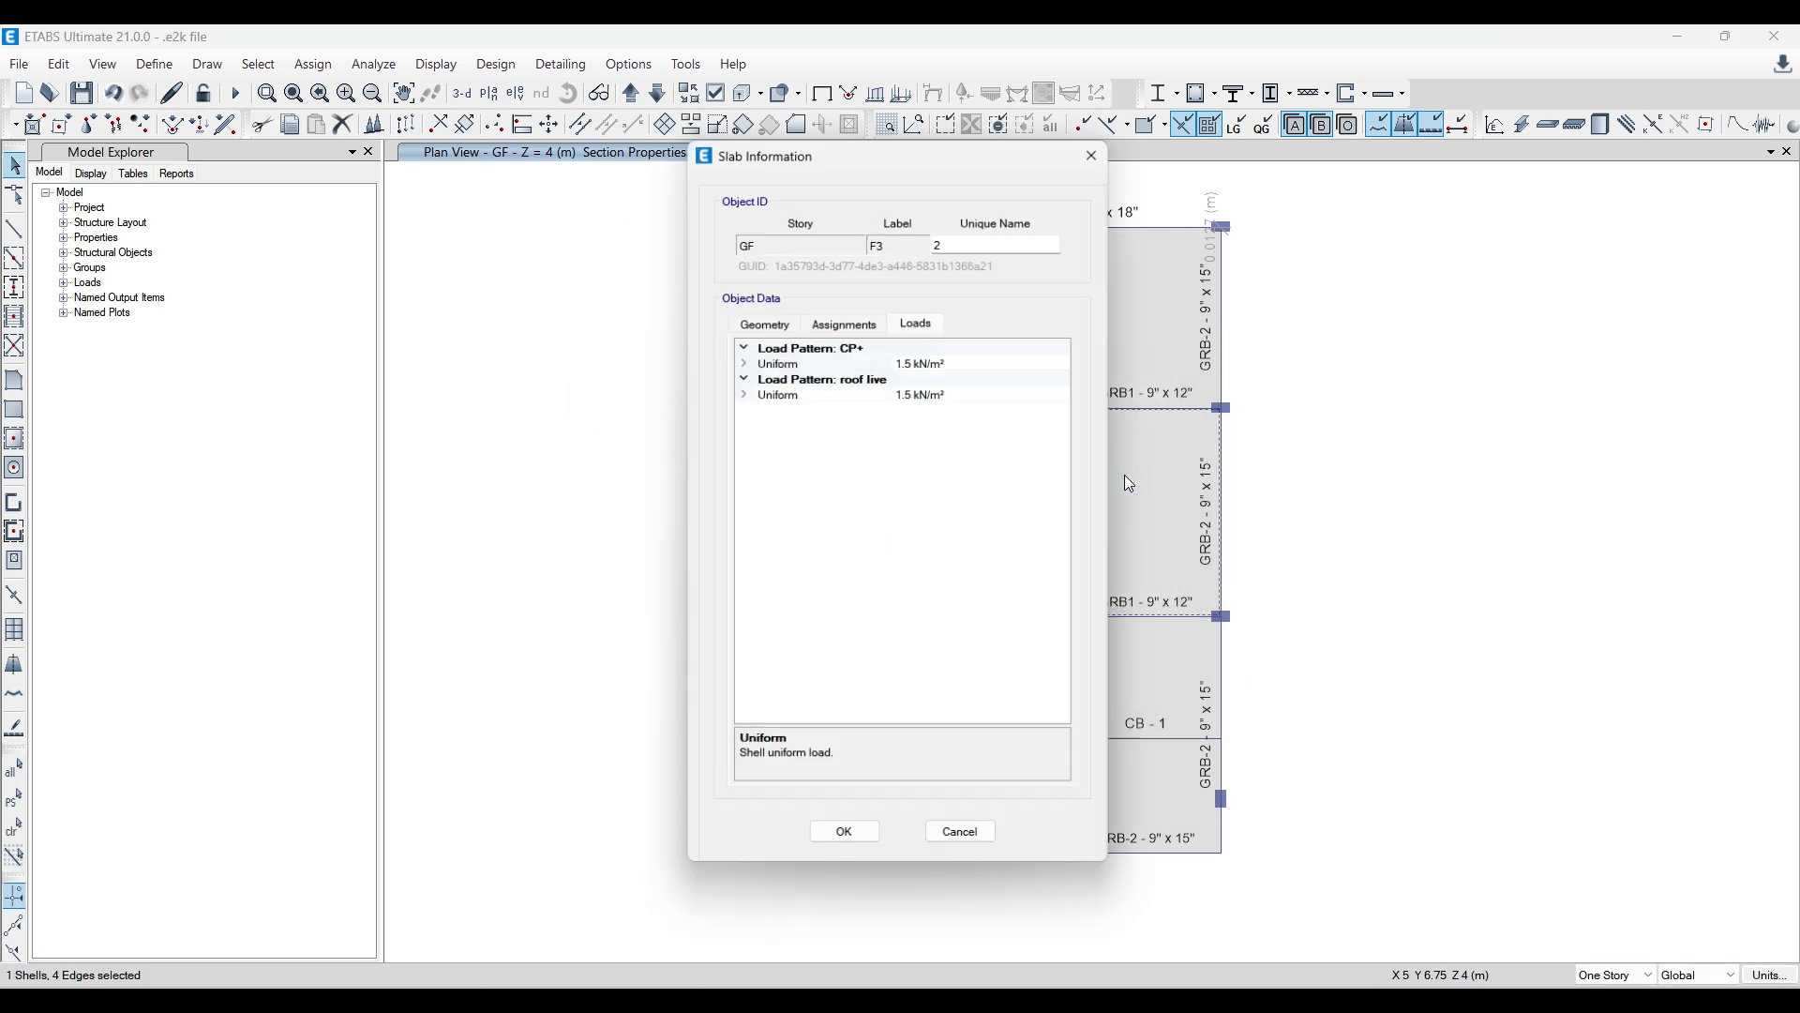
pyautogui.click(846, 321)
pyautogui.click(1100, 148)
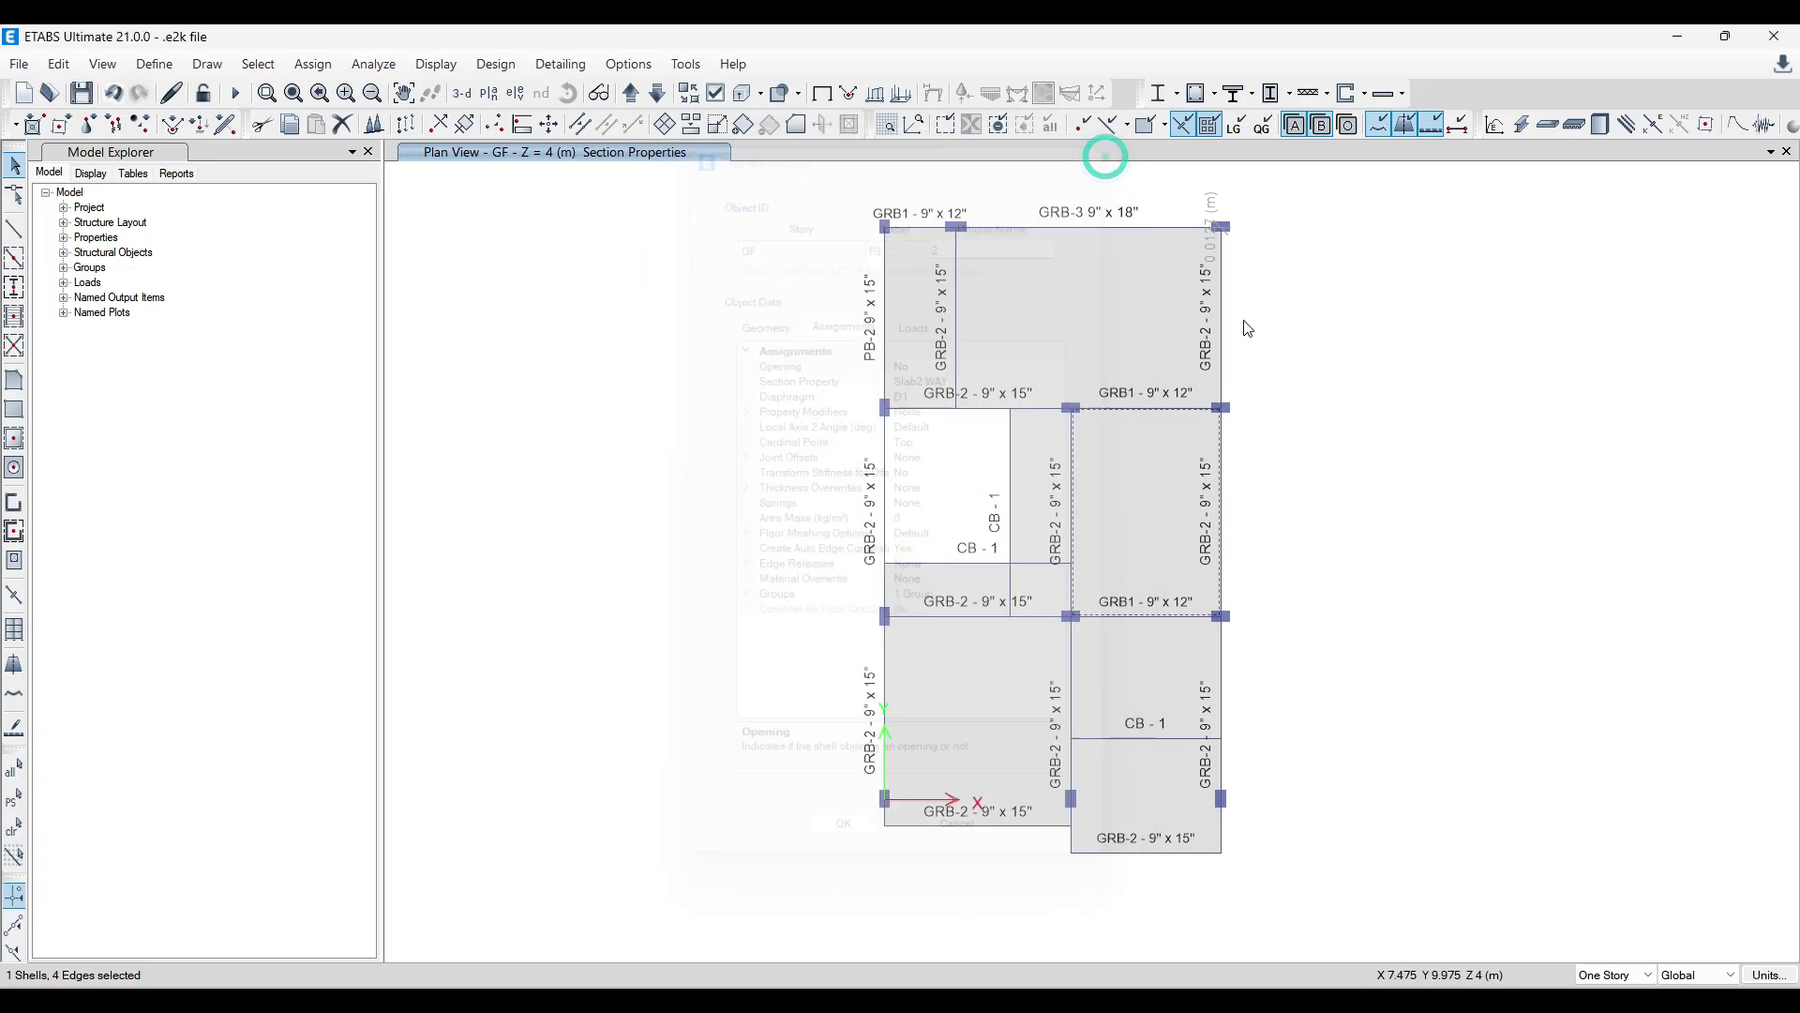
pyautogui.click(1222, 321)
pyautogui.rightClick(1222, 321)
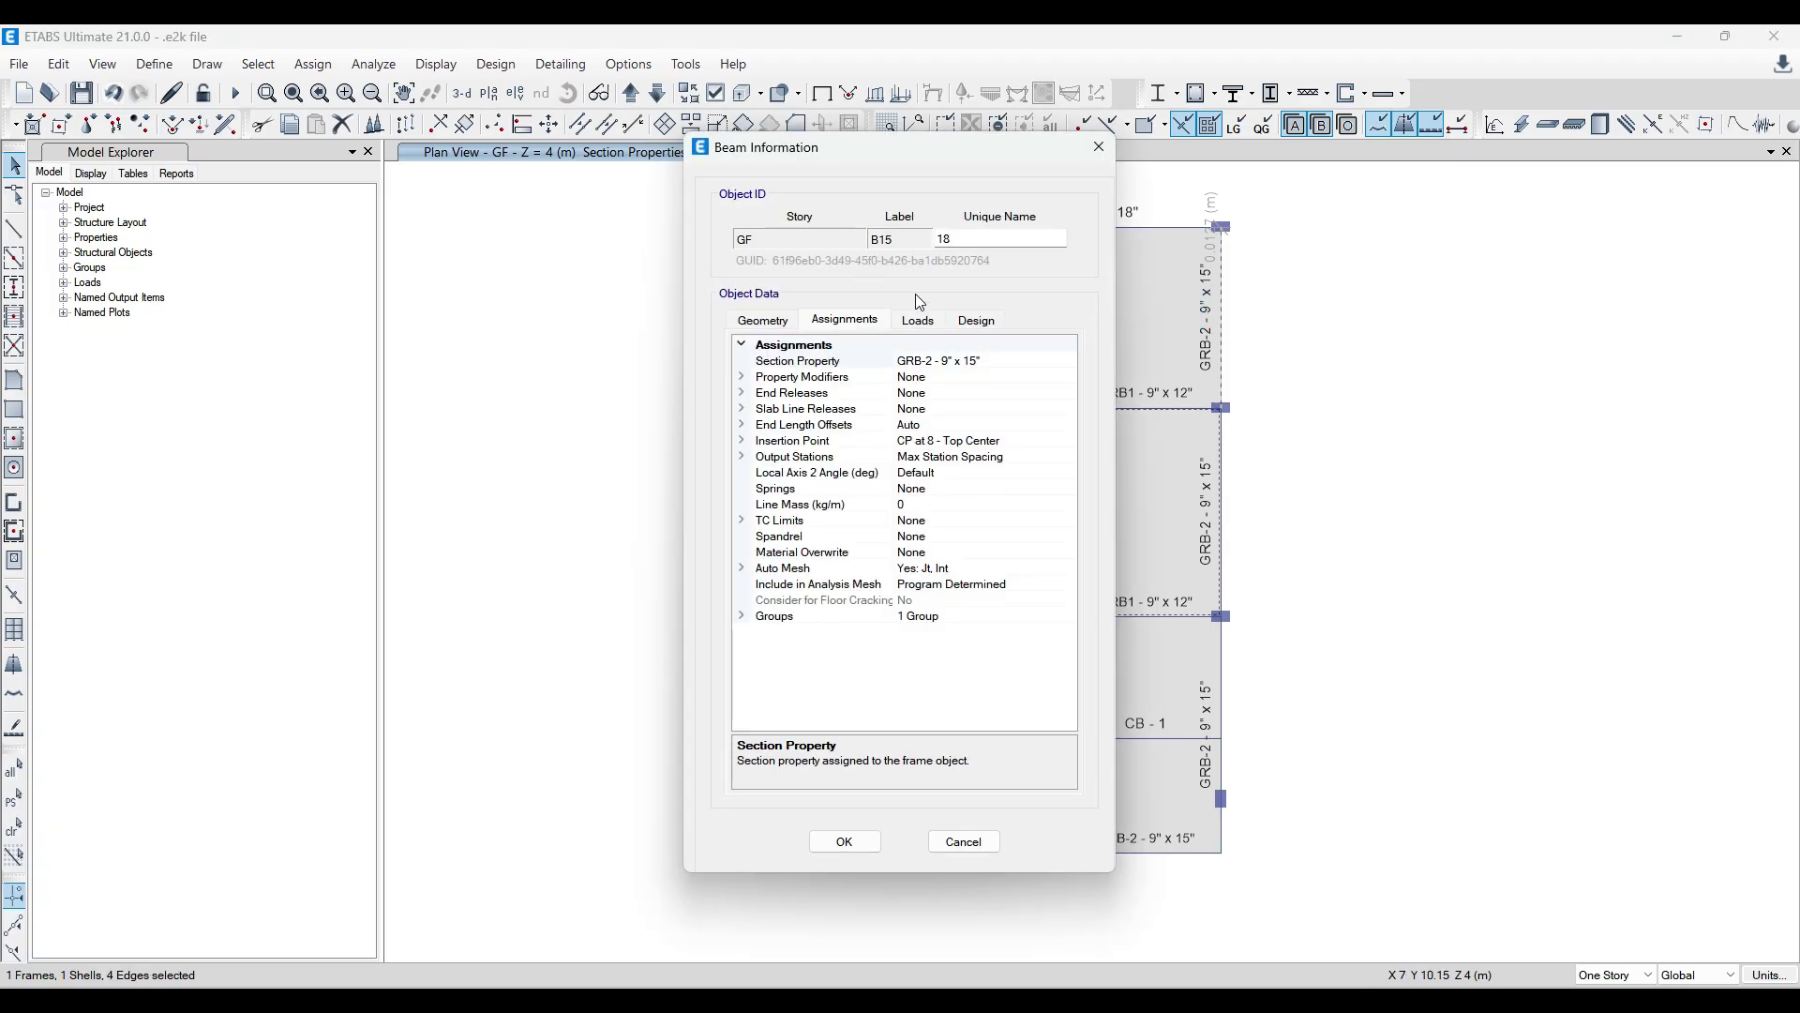
pyautogui.click(943, 324)
pyautogui.click(1100, 147)
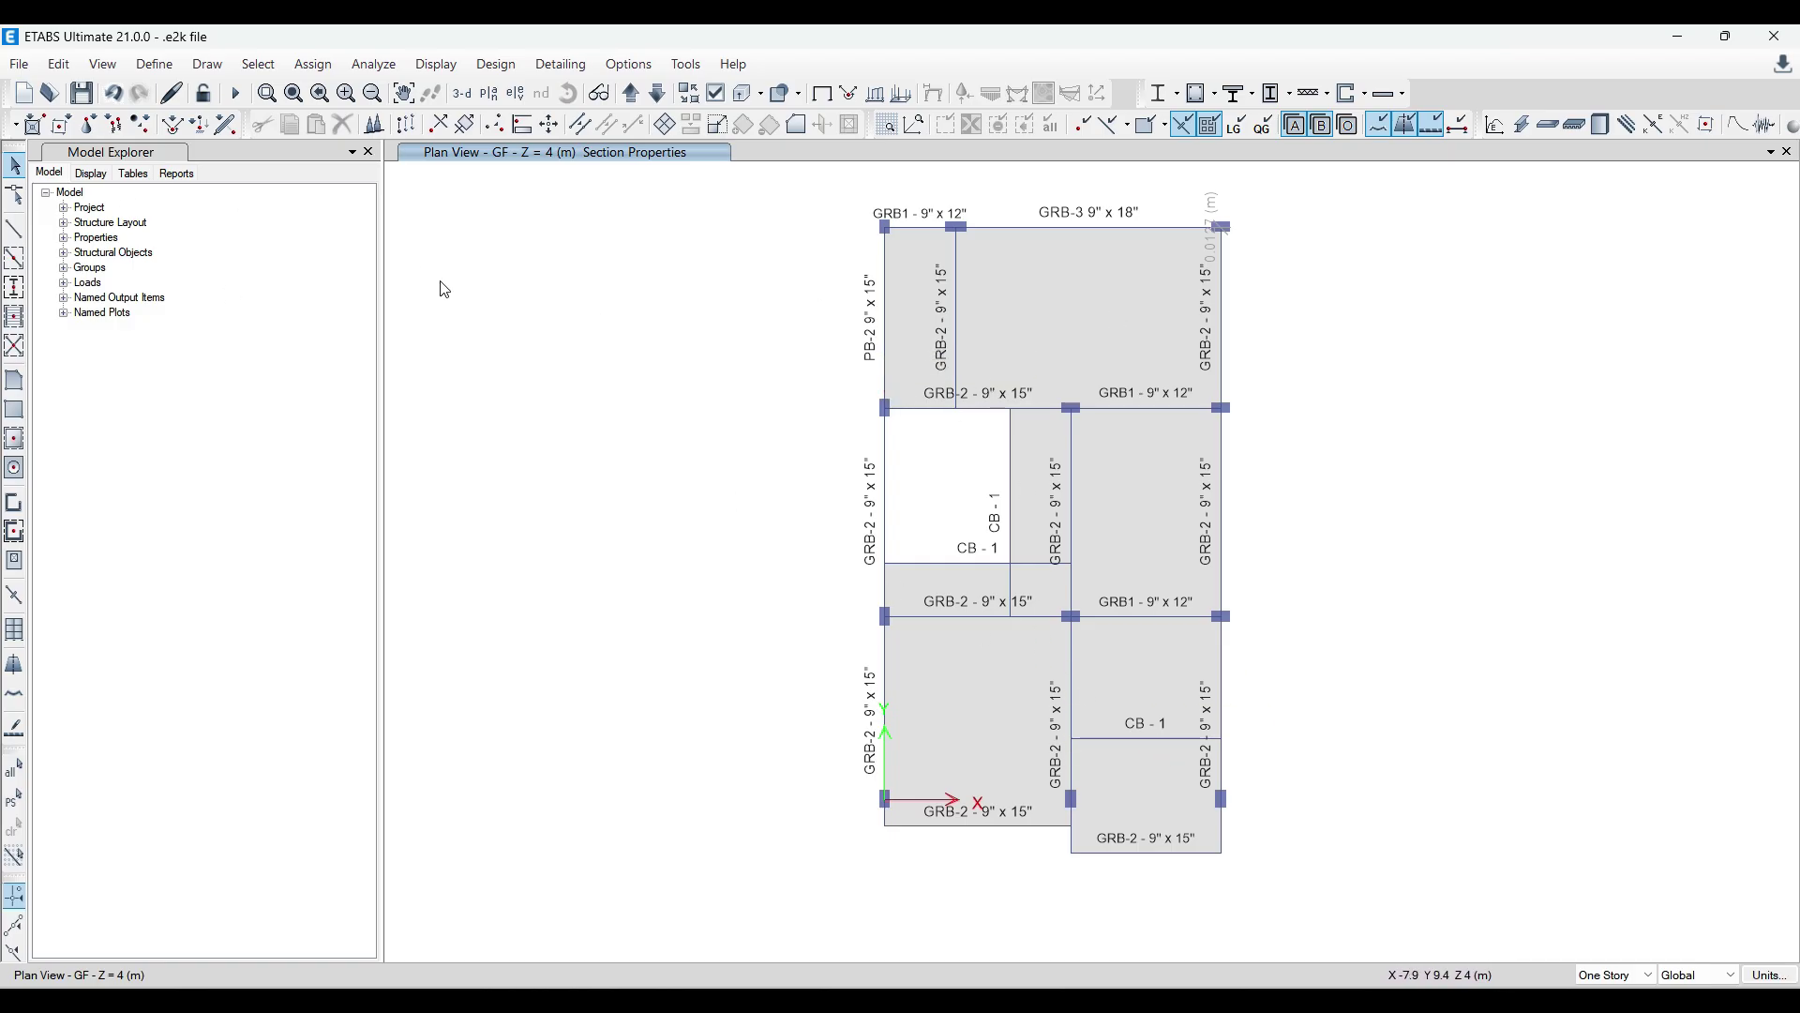
pyautogui.click(154, 64)
pyautogui.click(281, 598)
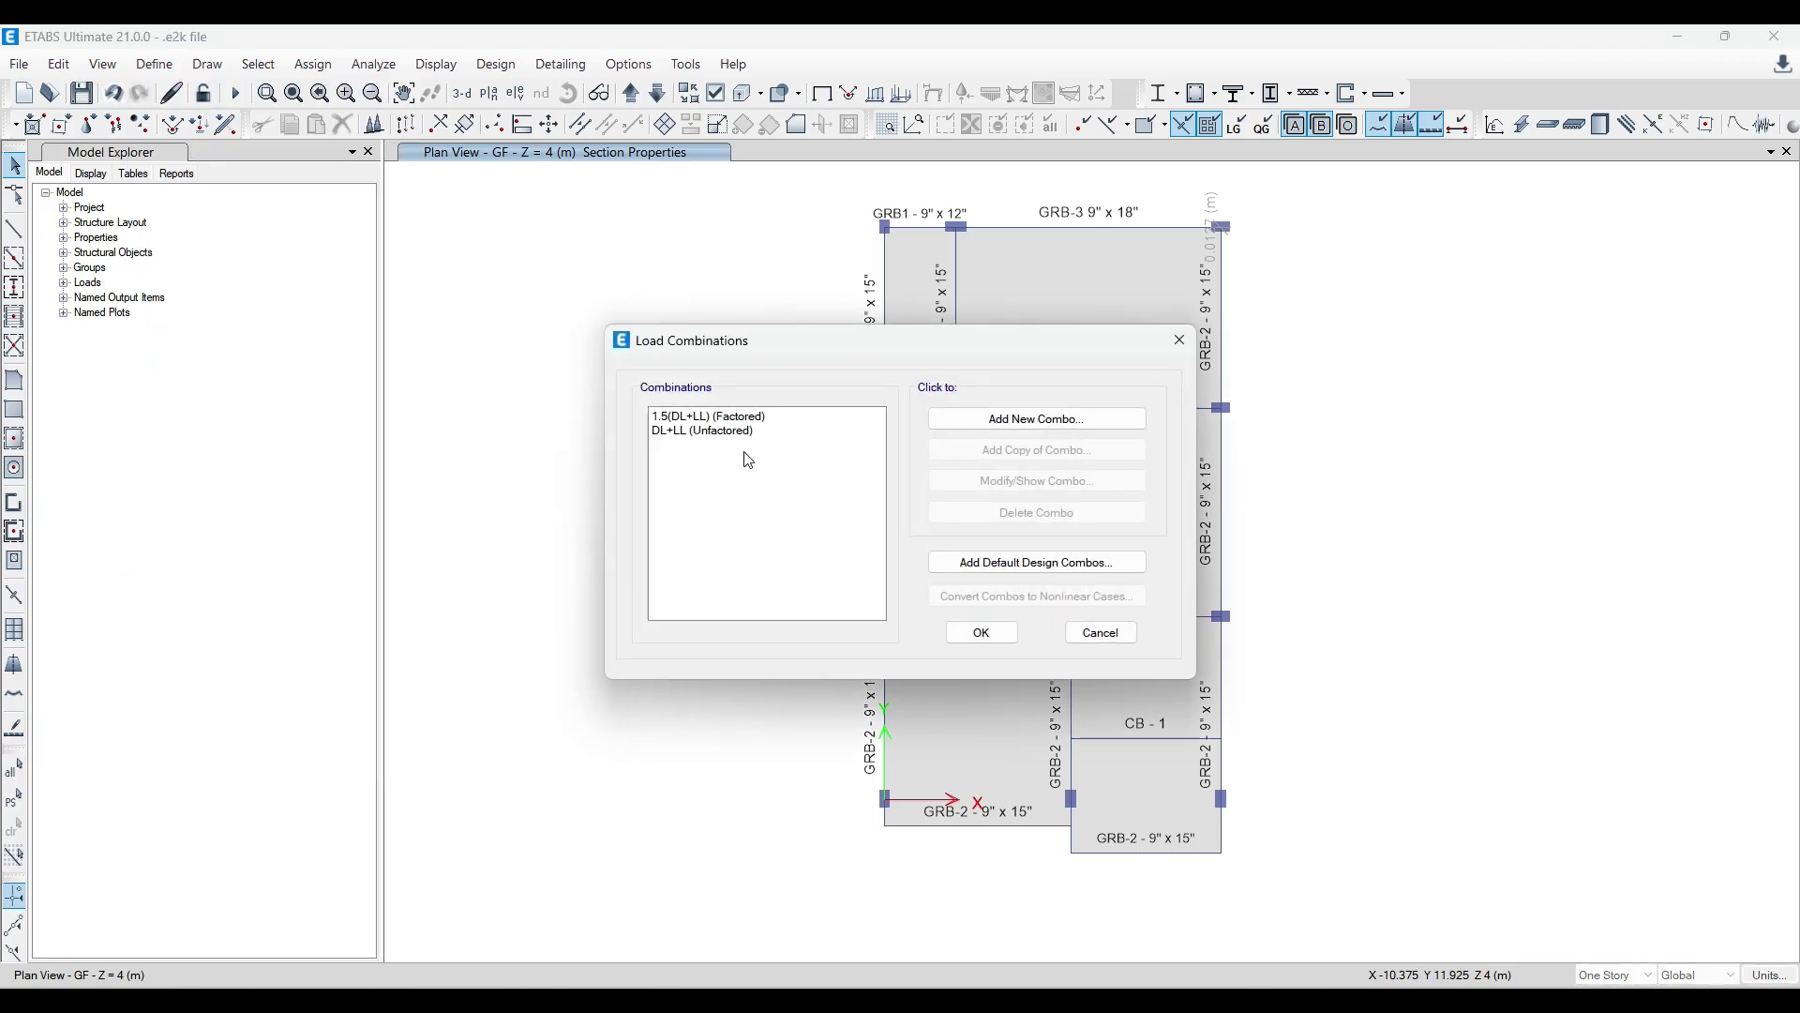
pyautogui.click(1180, 347)
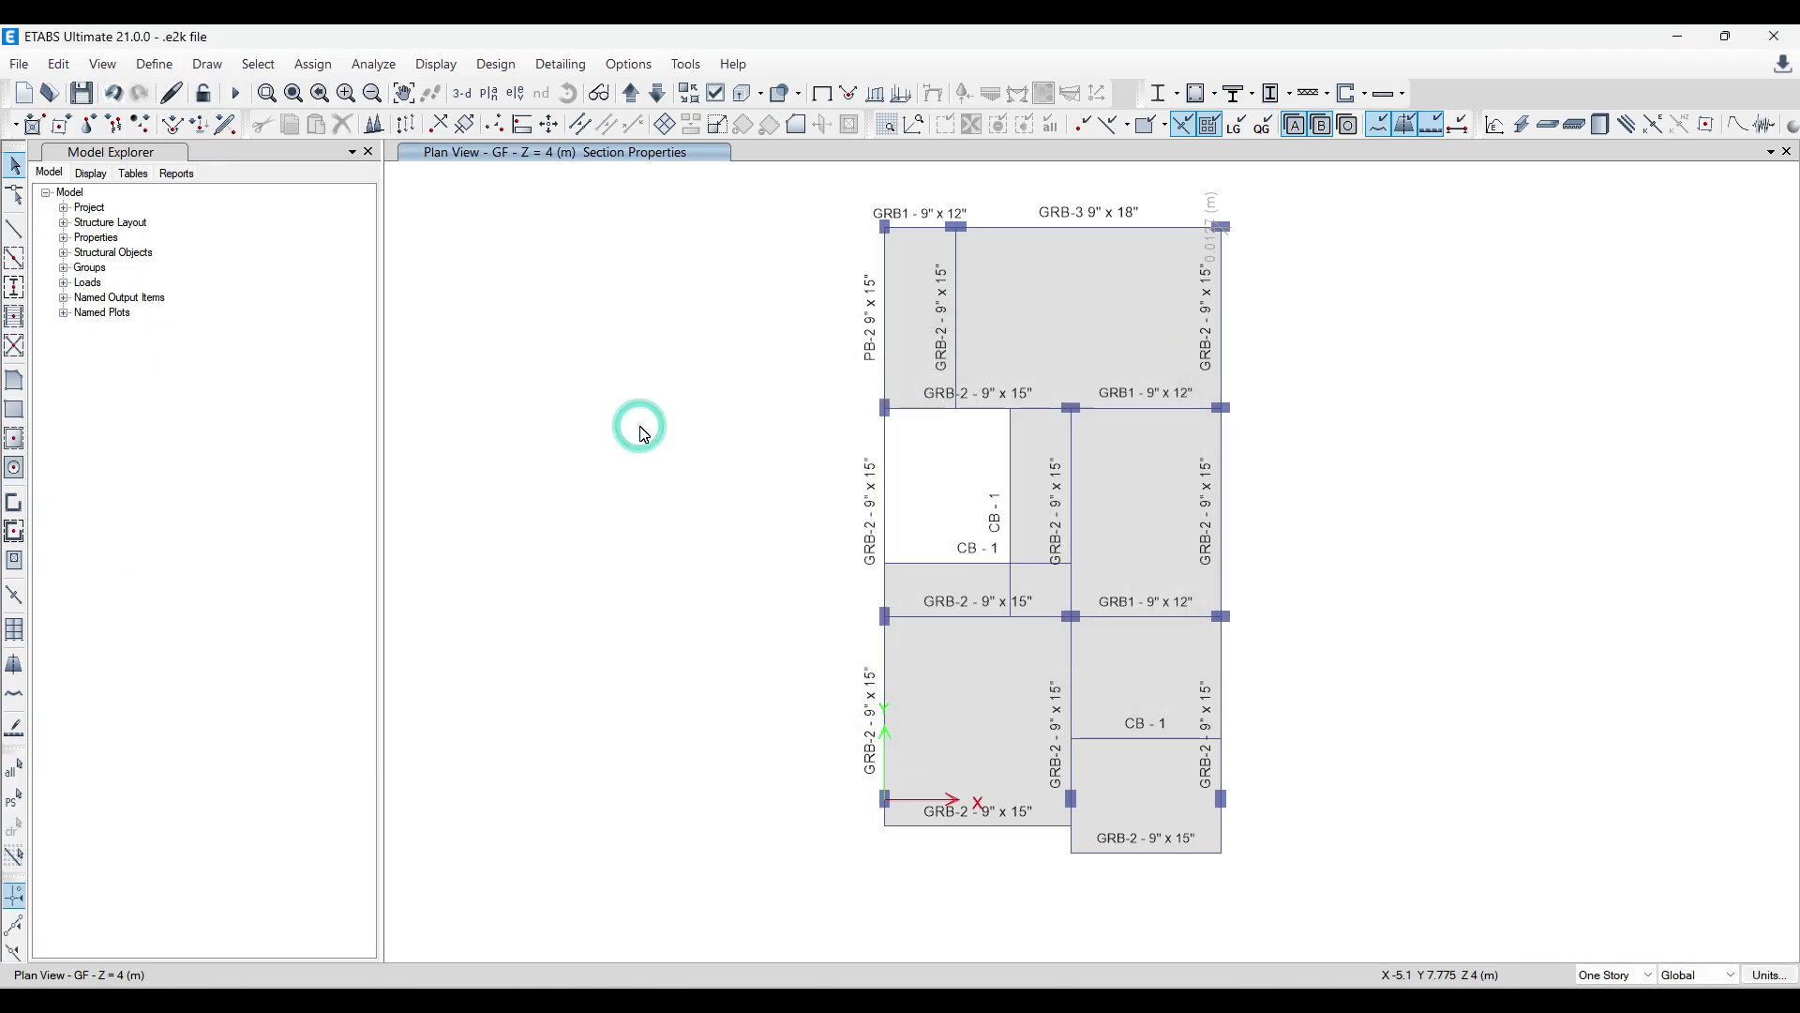
# Run the analysis with F5 and review the concrete frame design preferences without changes.
pyautogui.press('F5')
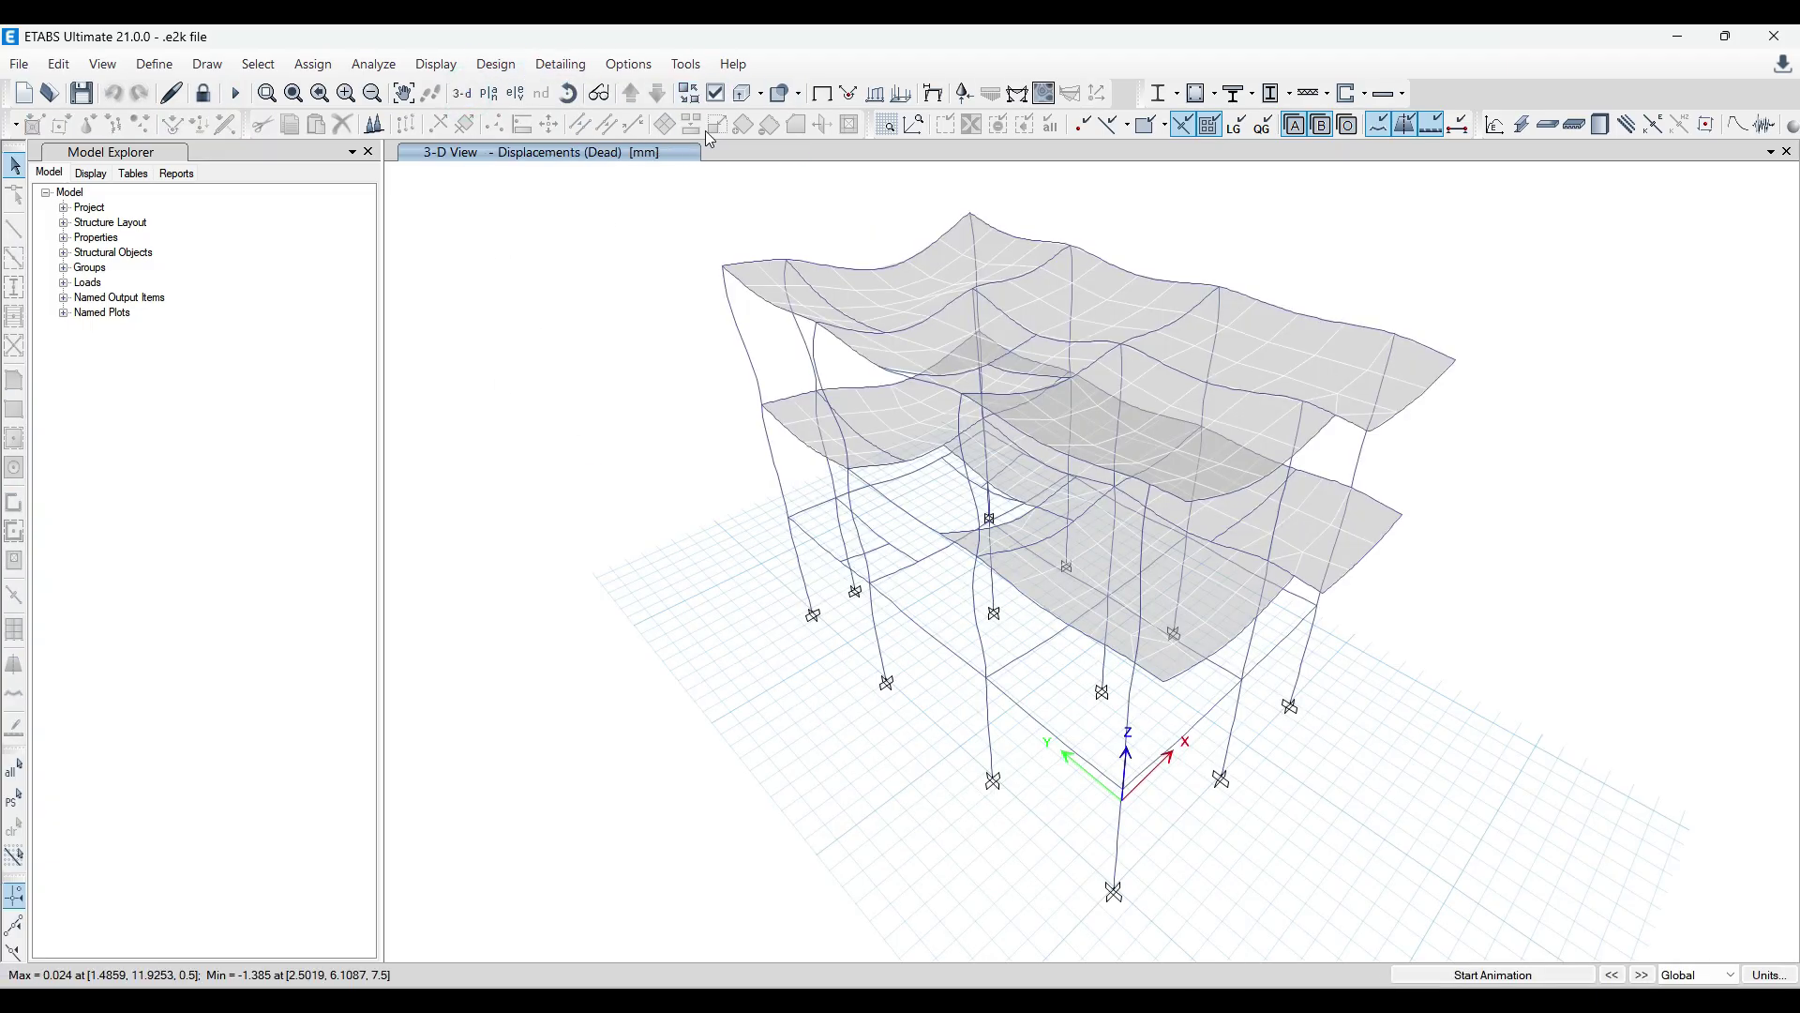
pyautogui.click(526, 75)
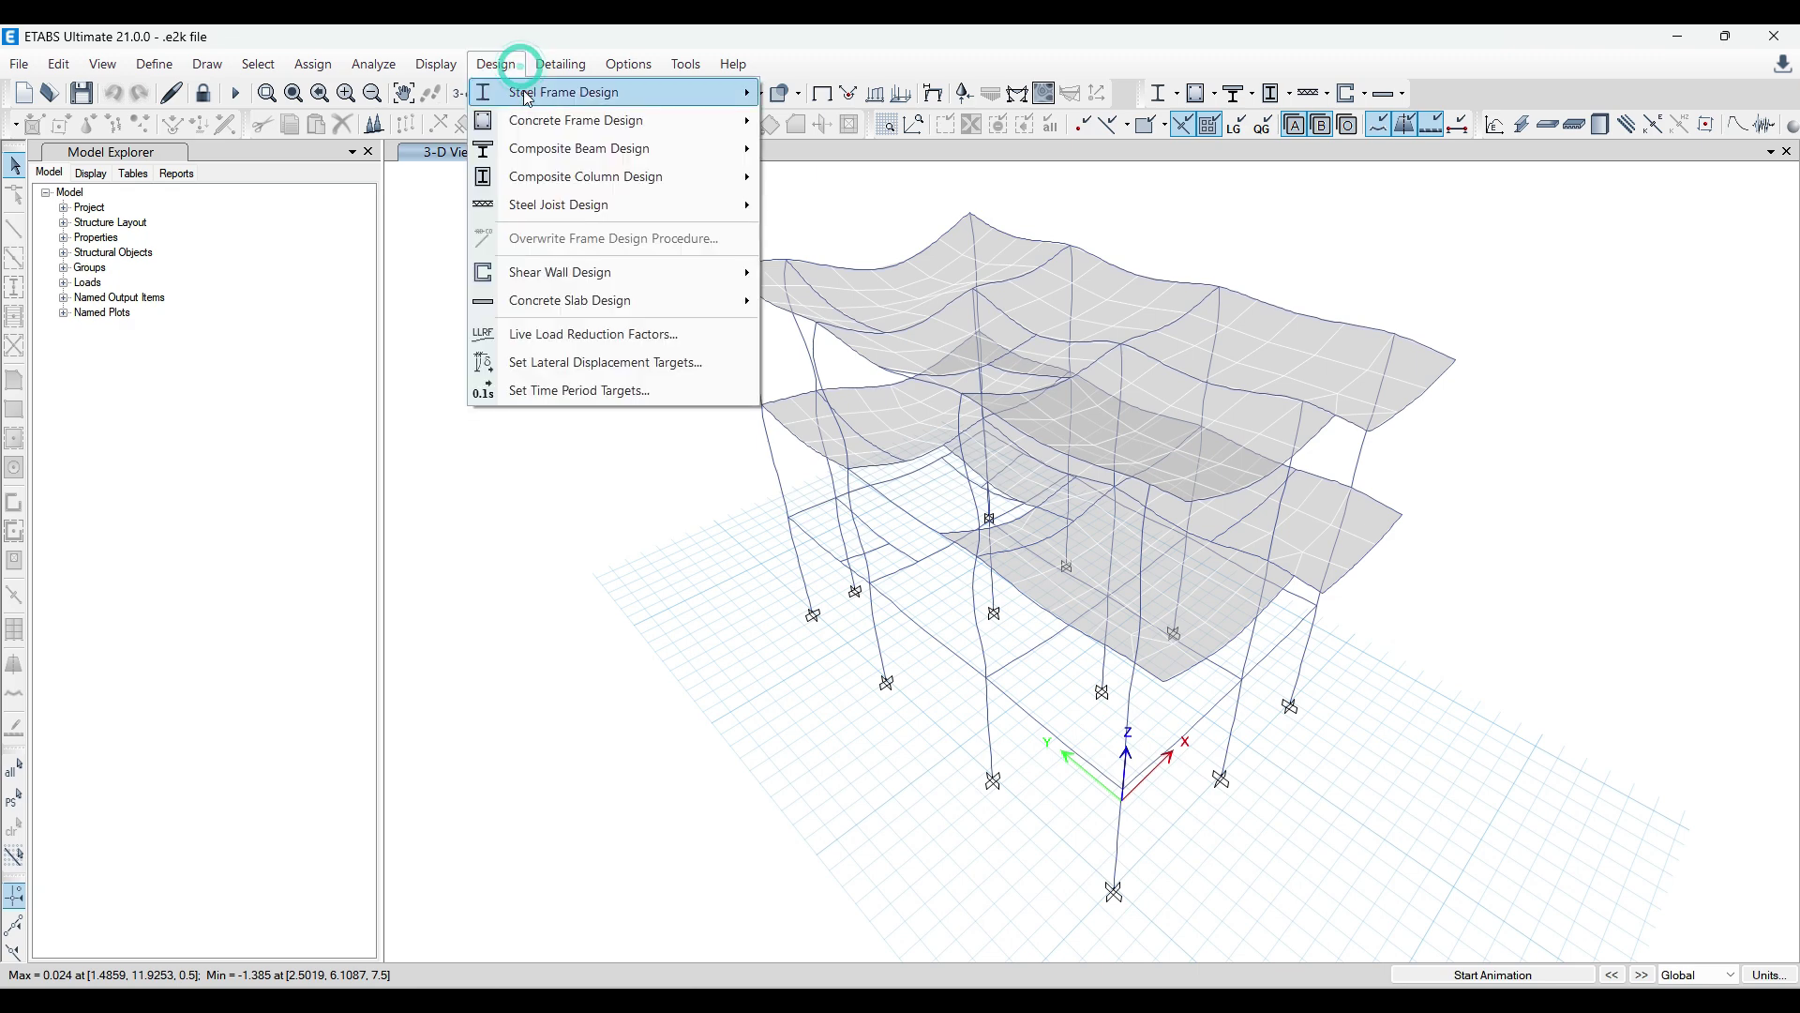
pyautogui.moveTo(540, 120)
pyautogui.click(841, 130)
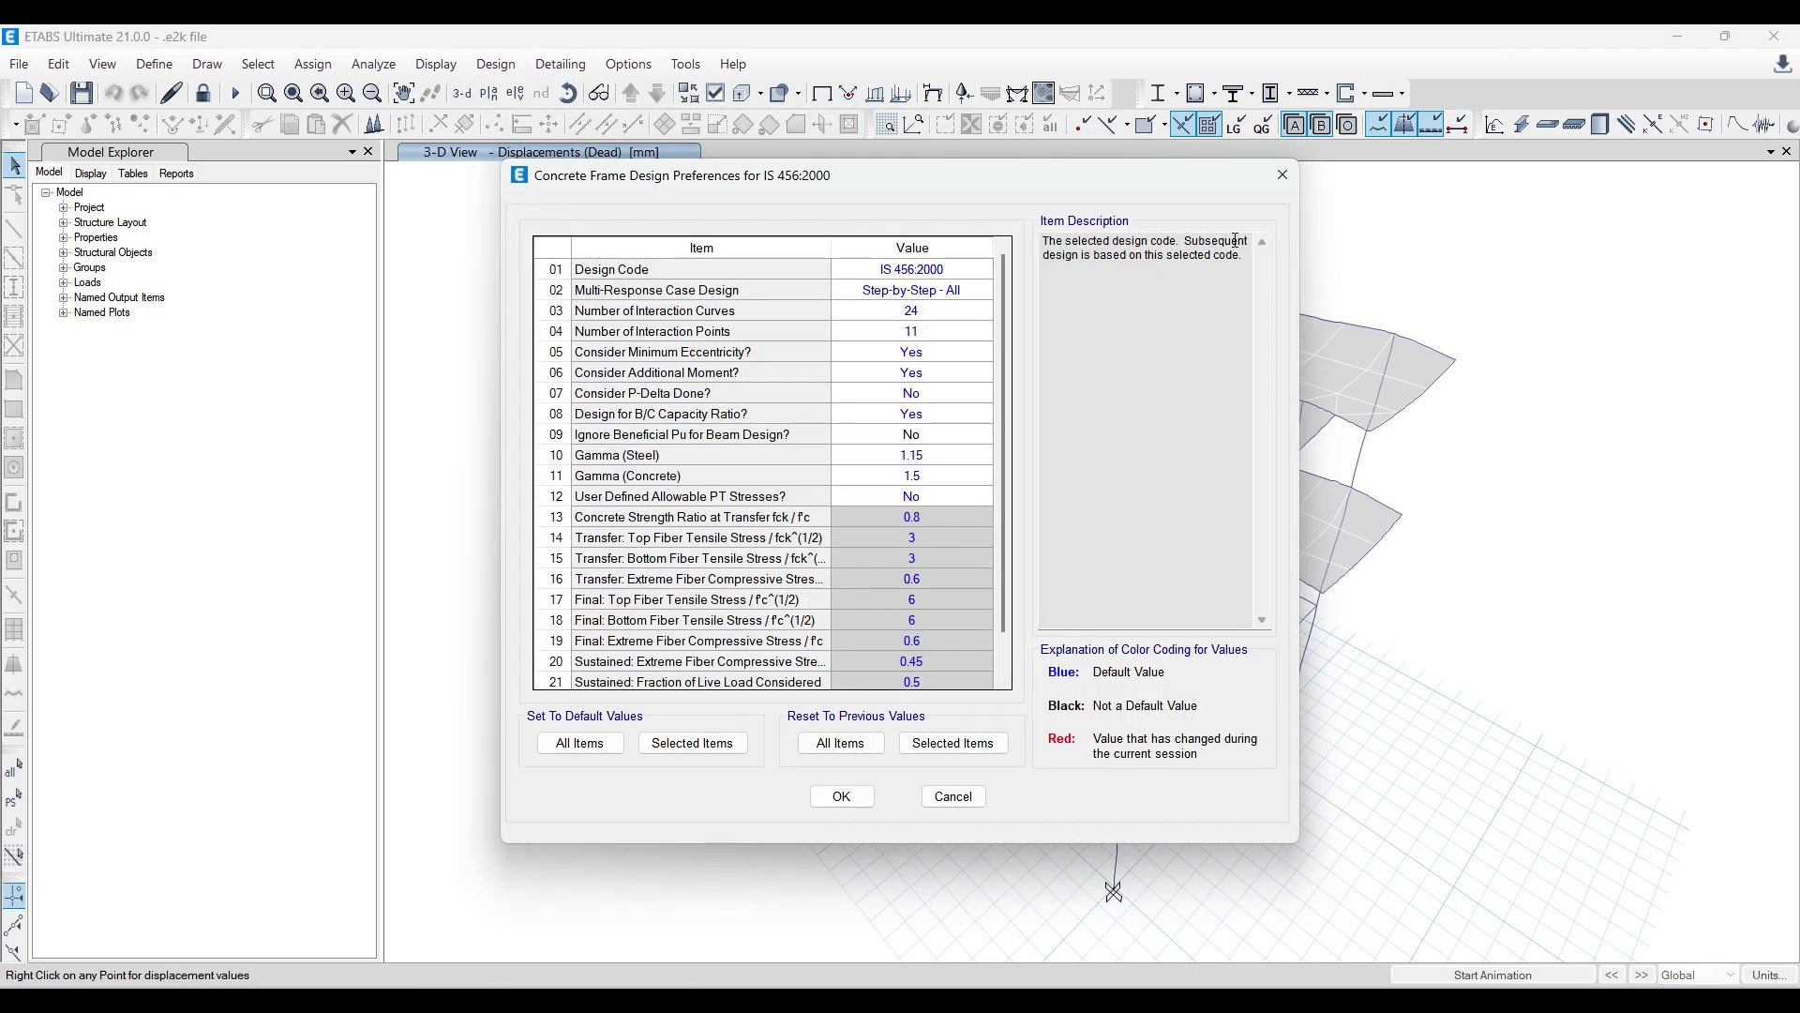
pyautogui.click(1283, 175)
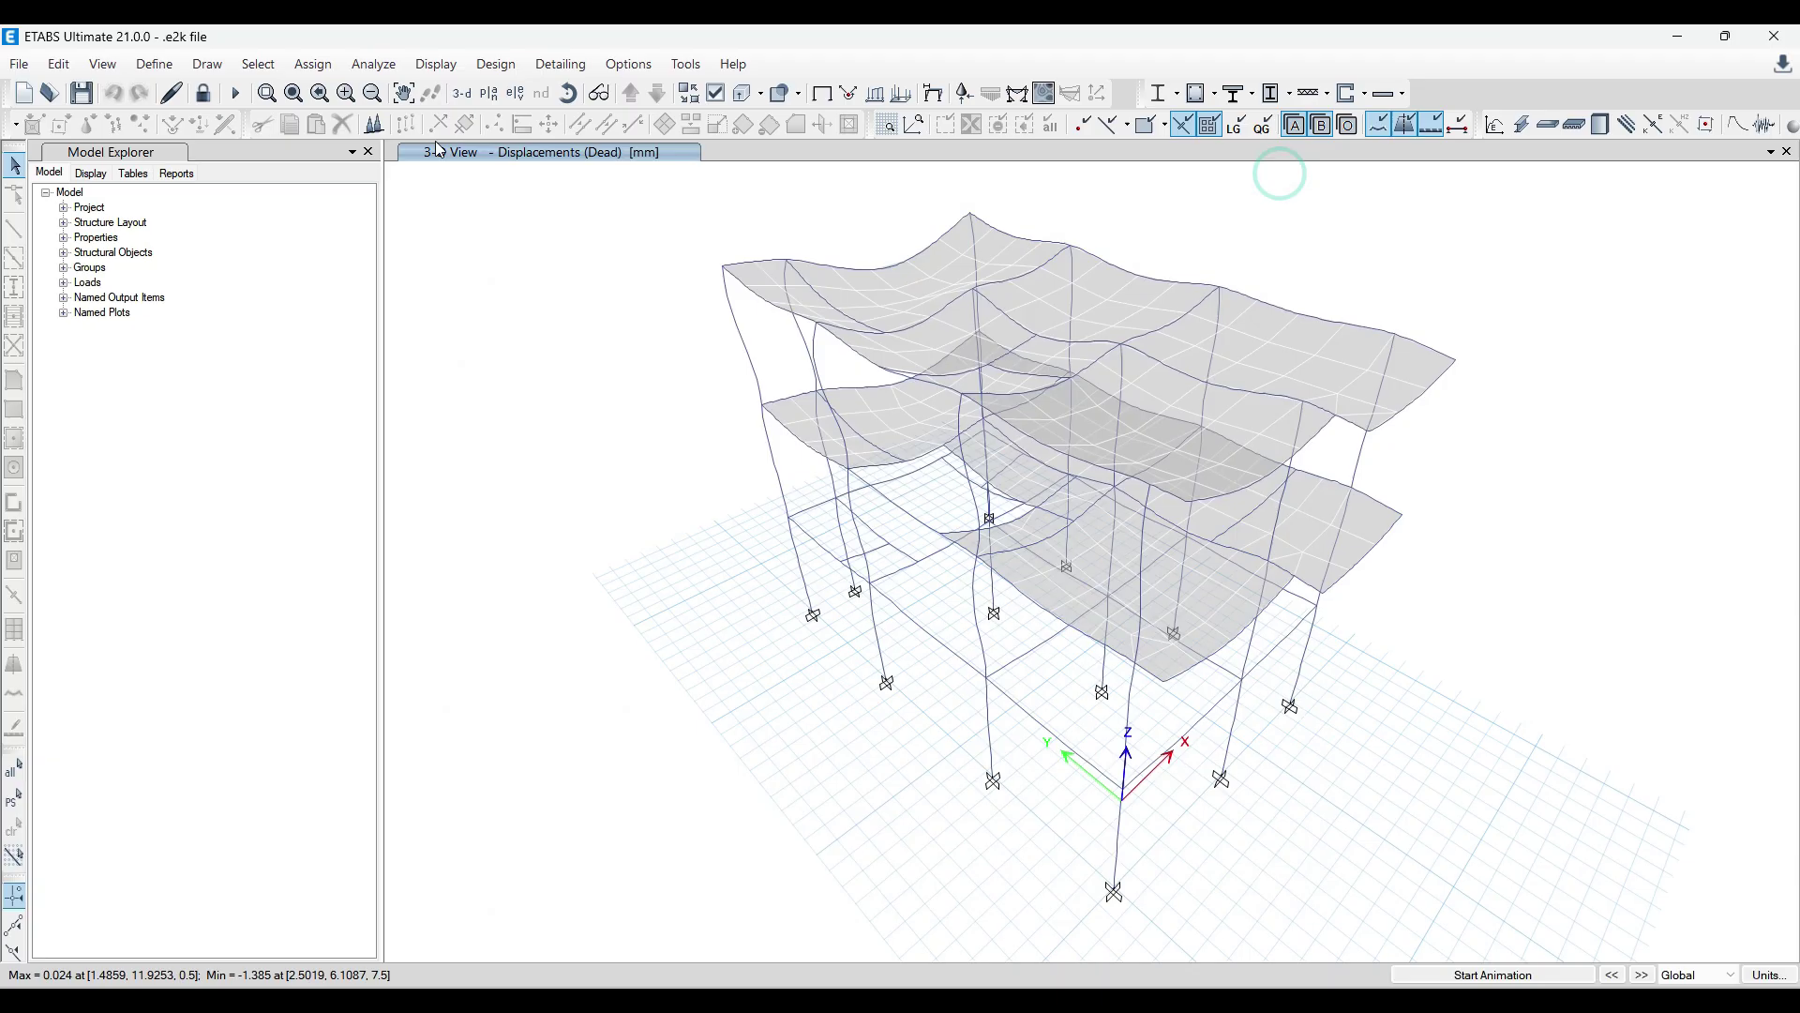
# Add both load combinations as design combinations and run the concrete frame design check.
pyautogui.click(493, 65)
pyautogui.moveTo(563, 120)
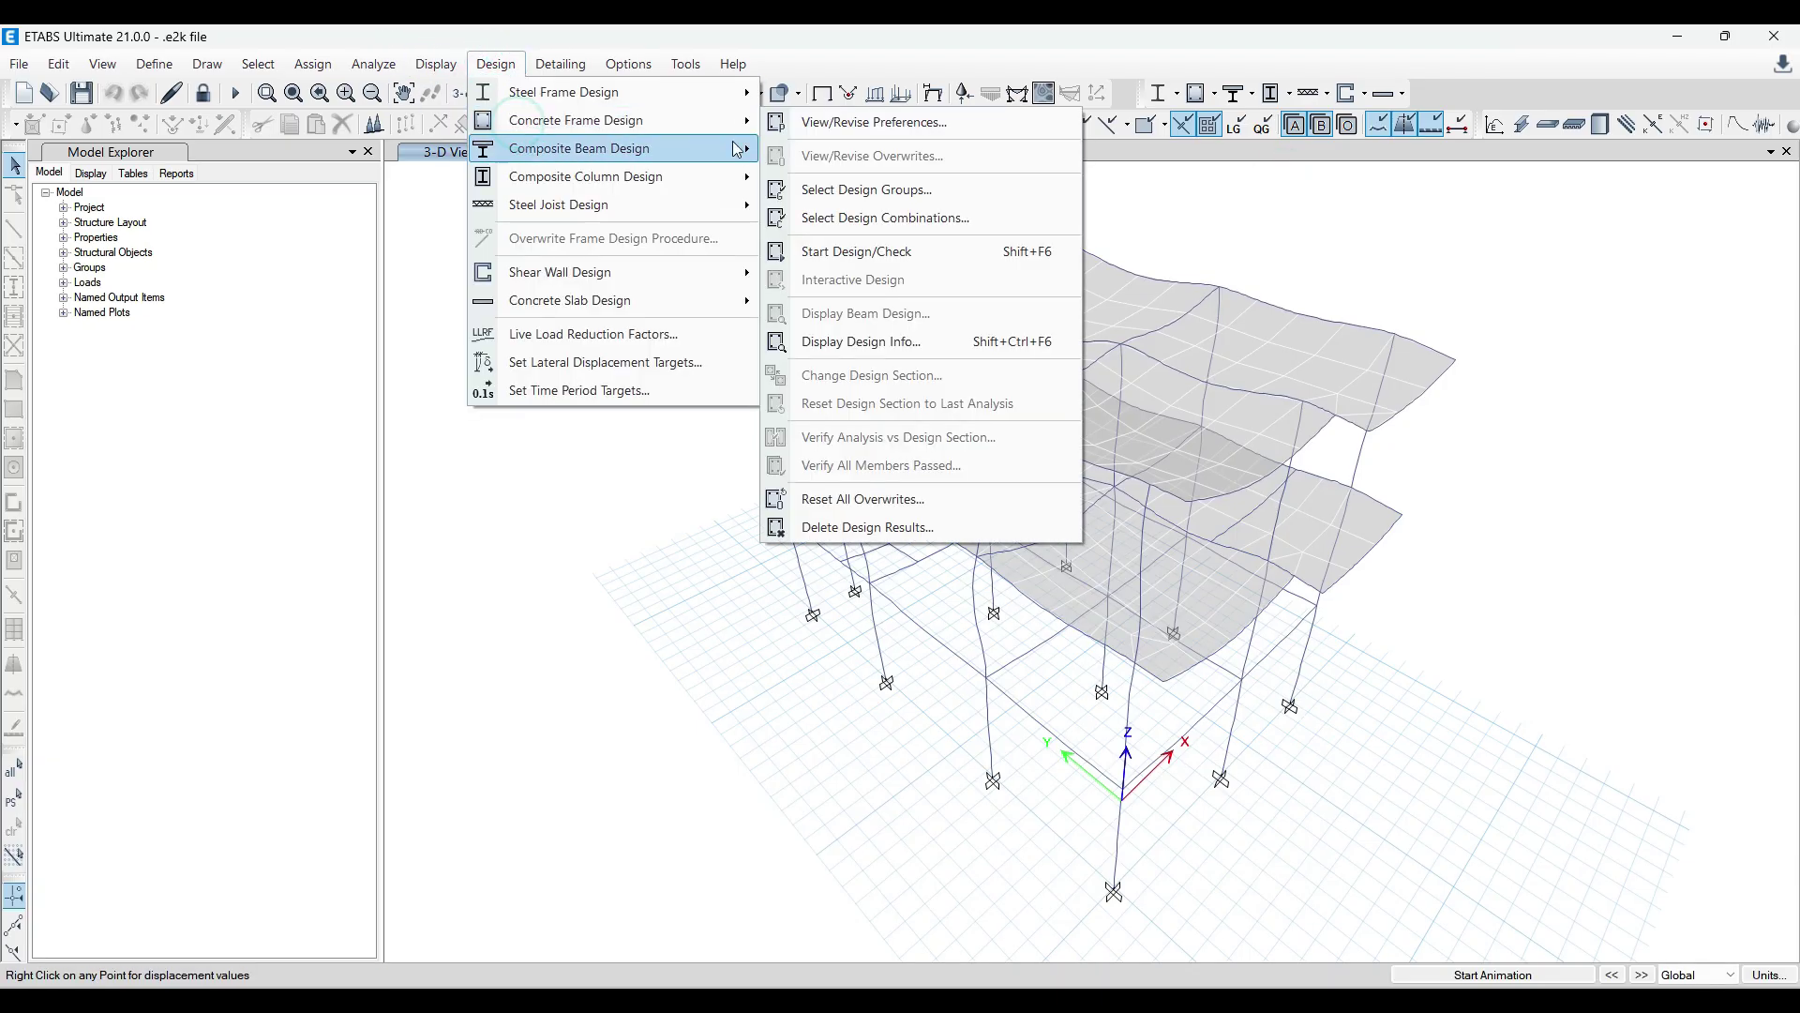
pyautogui.click(907, 219)
pyautogui.moveTo(695, 424); pyautogui.dragTo(695, 437)
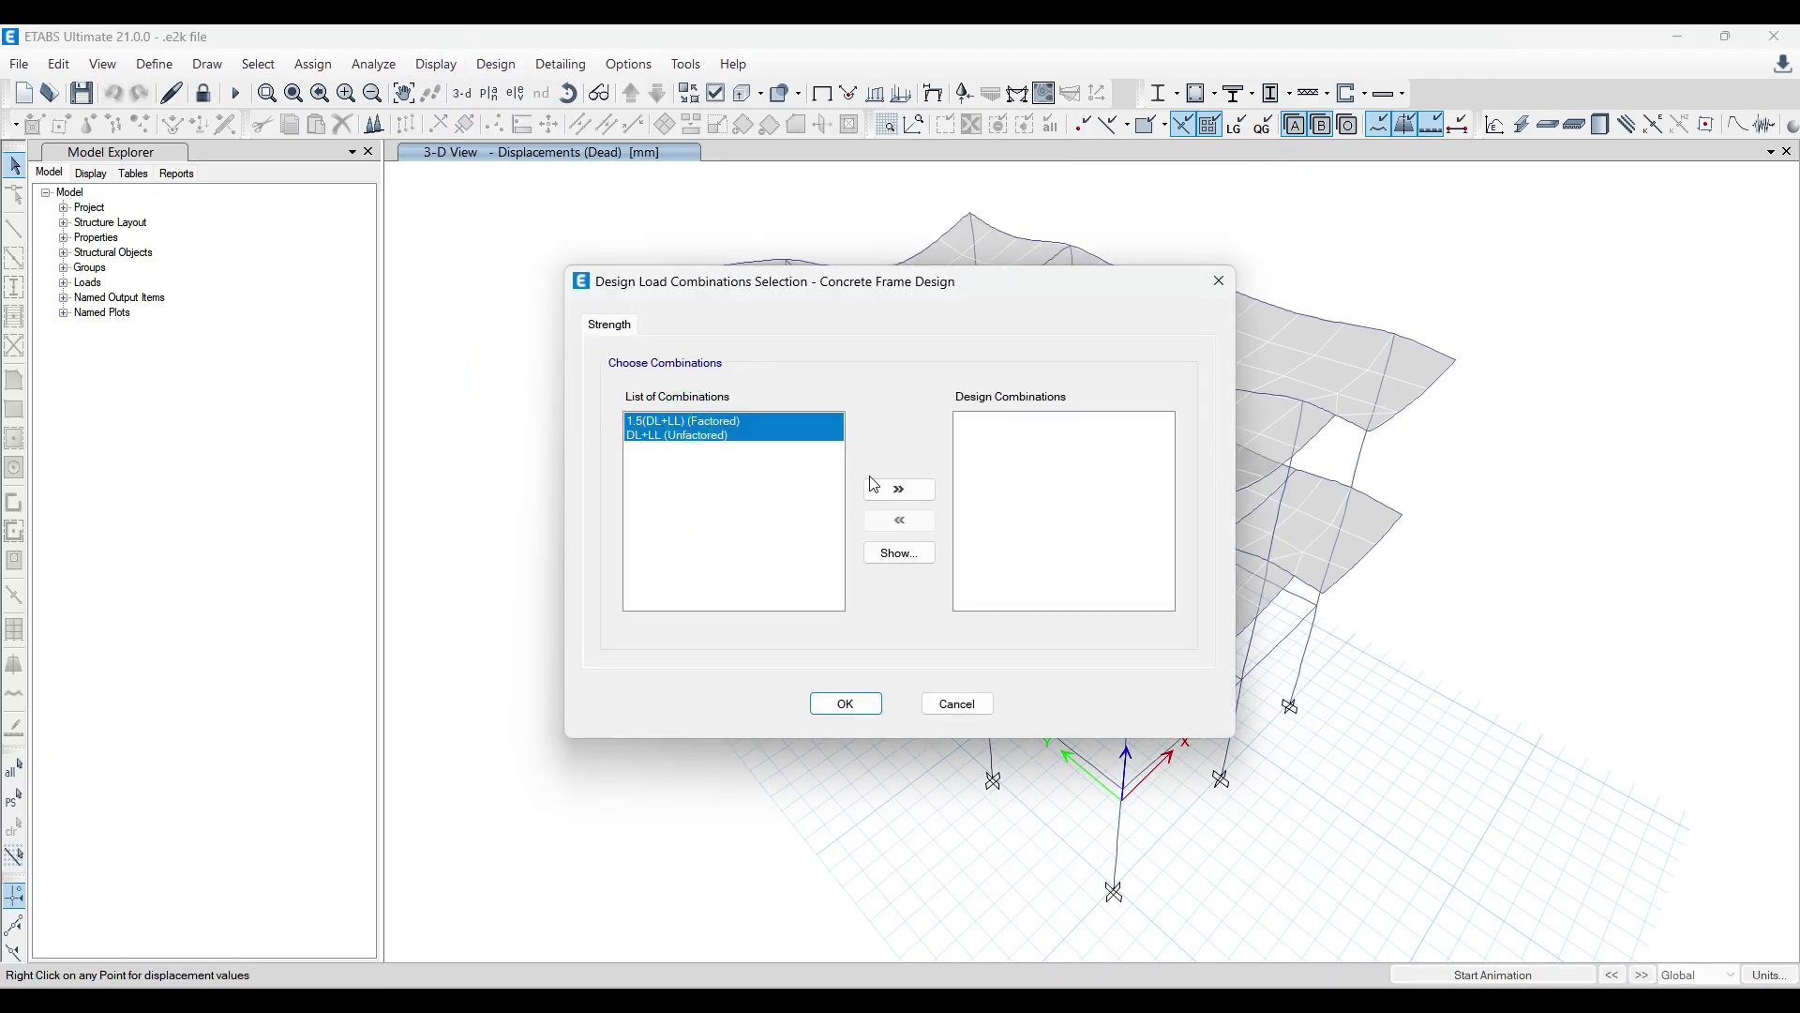
pyautogui.click(900, 490)
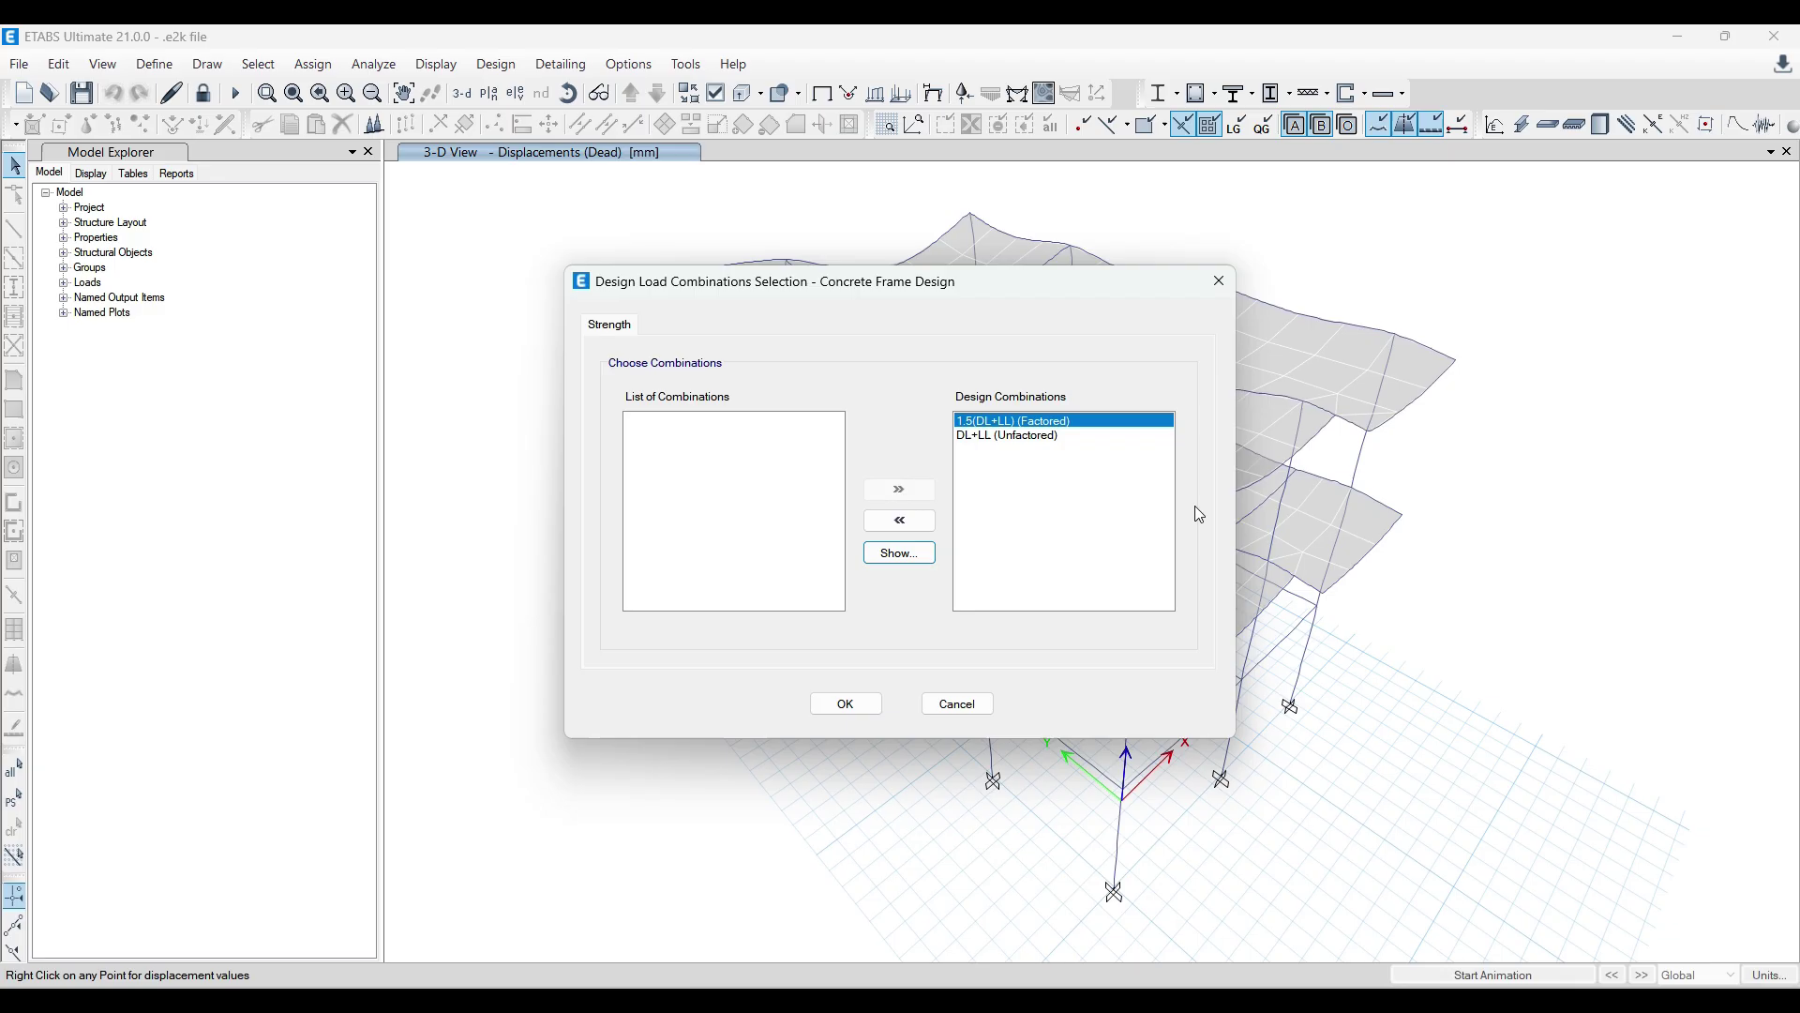
pyautogui.click(846, 704)
pyautogui.click(526, 75)
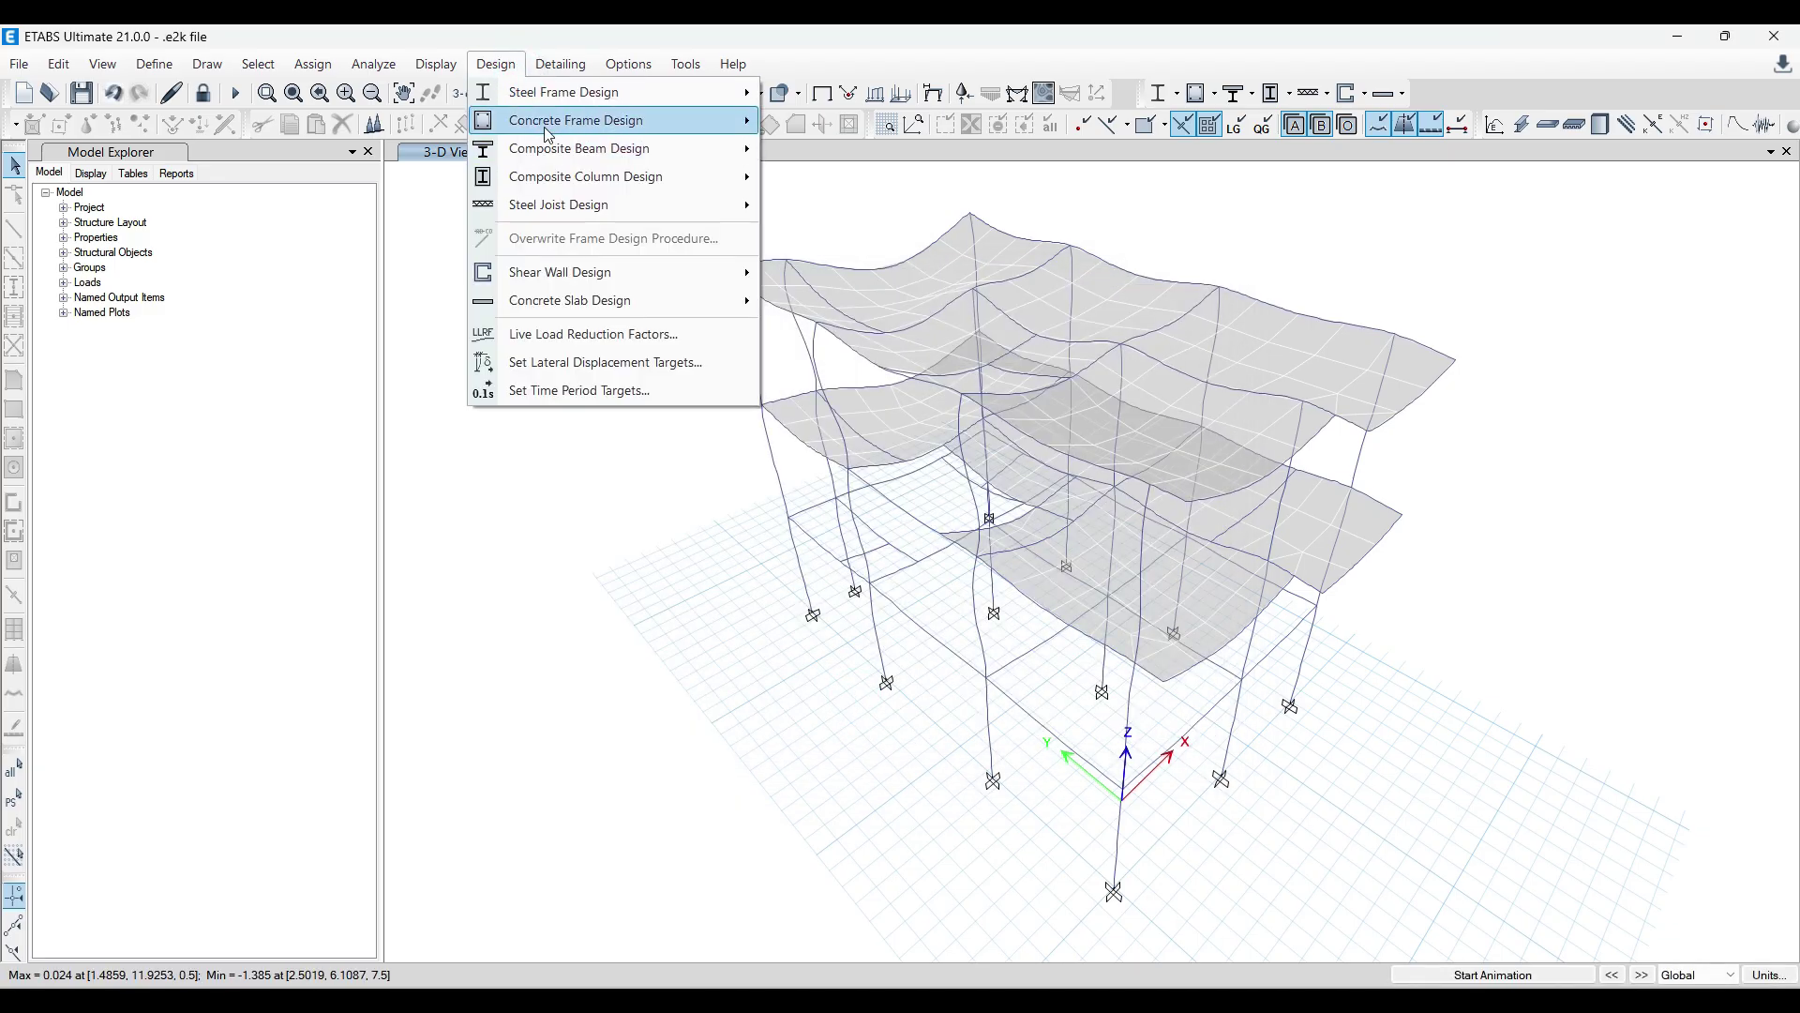
pyautogui.moveTo(545, 122)
pyautogui.click(889, 254)
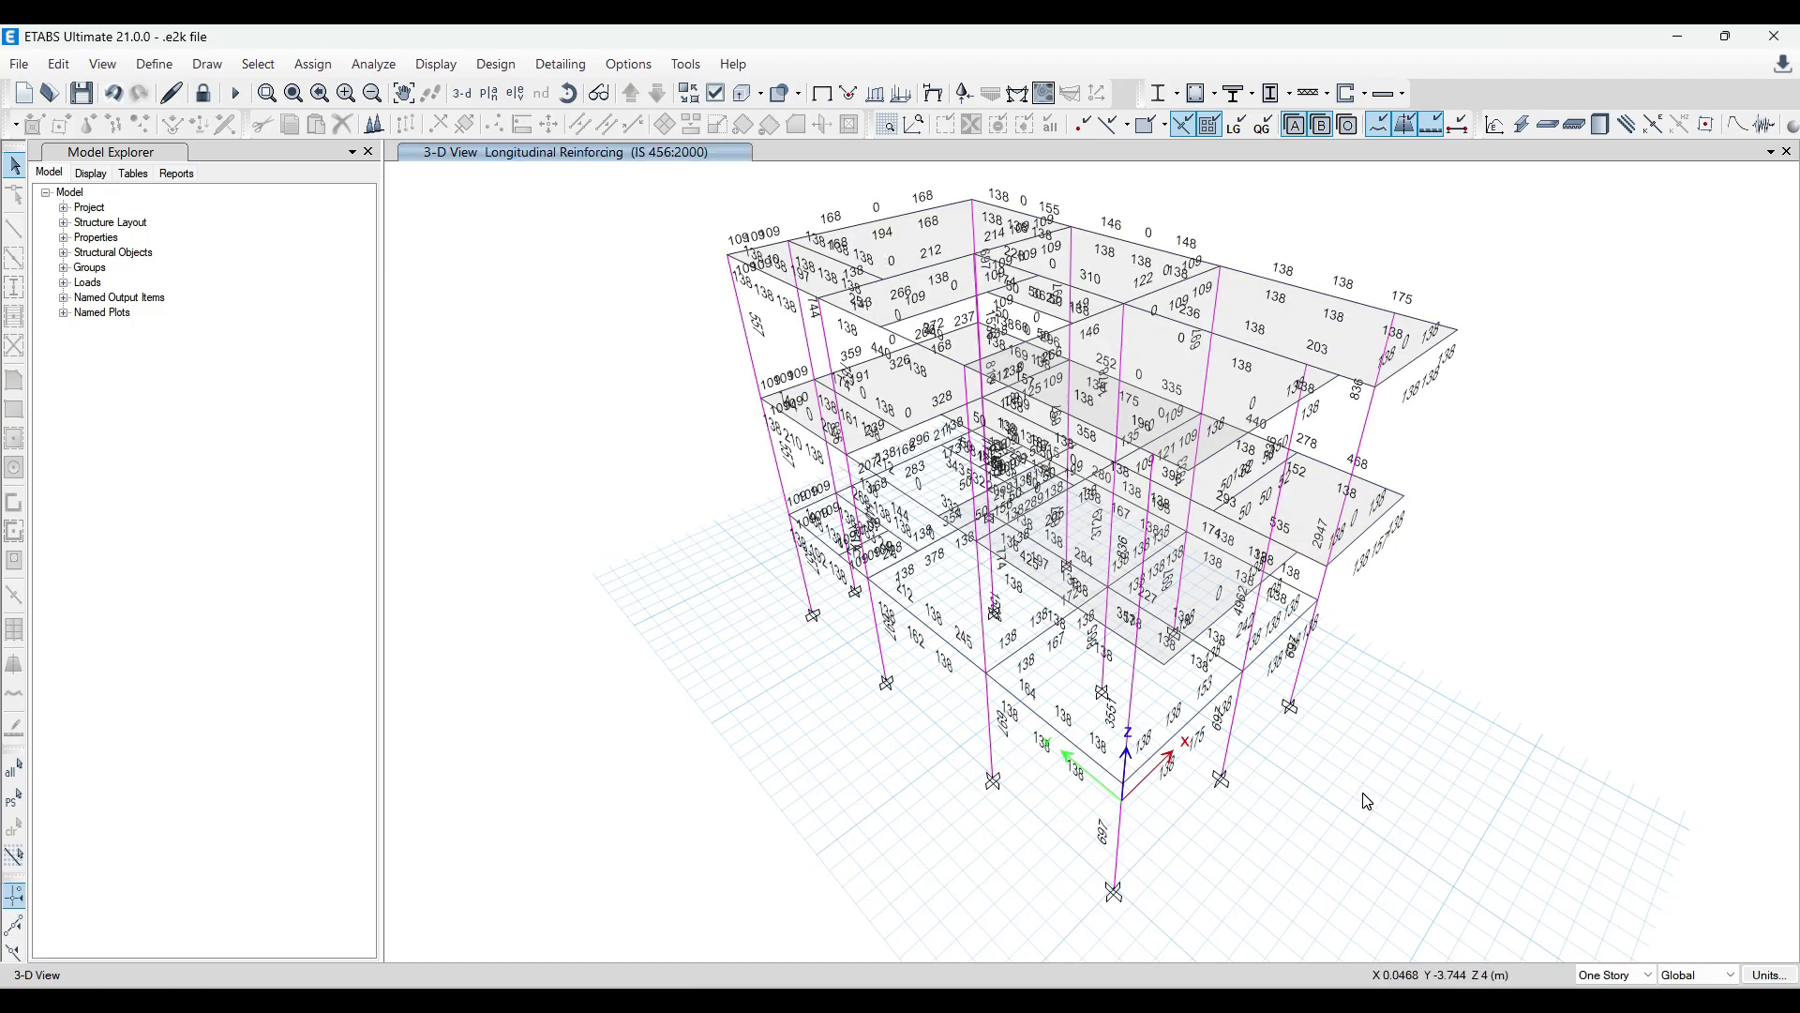
# Switch the 3-D design display to Total Rebar Percentage and return to the default 3-D view.
pyautogui.moveTo(1362, 800); pyautogui.dragTo(1228, 716)
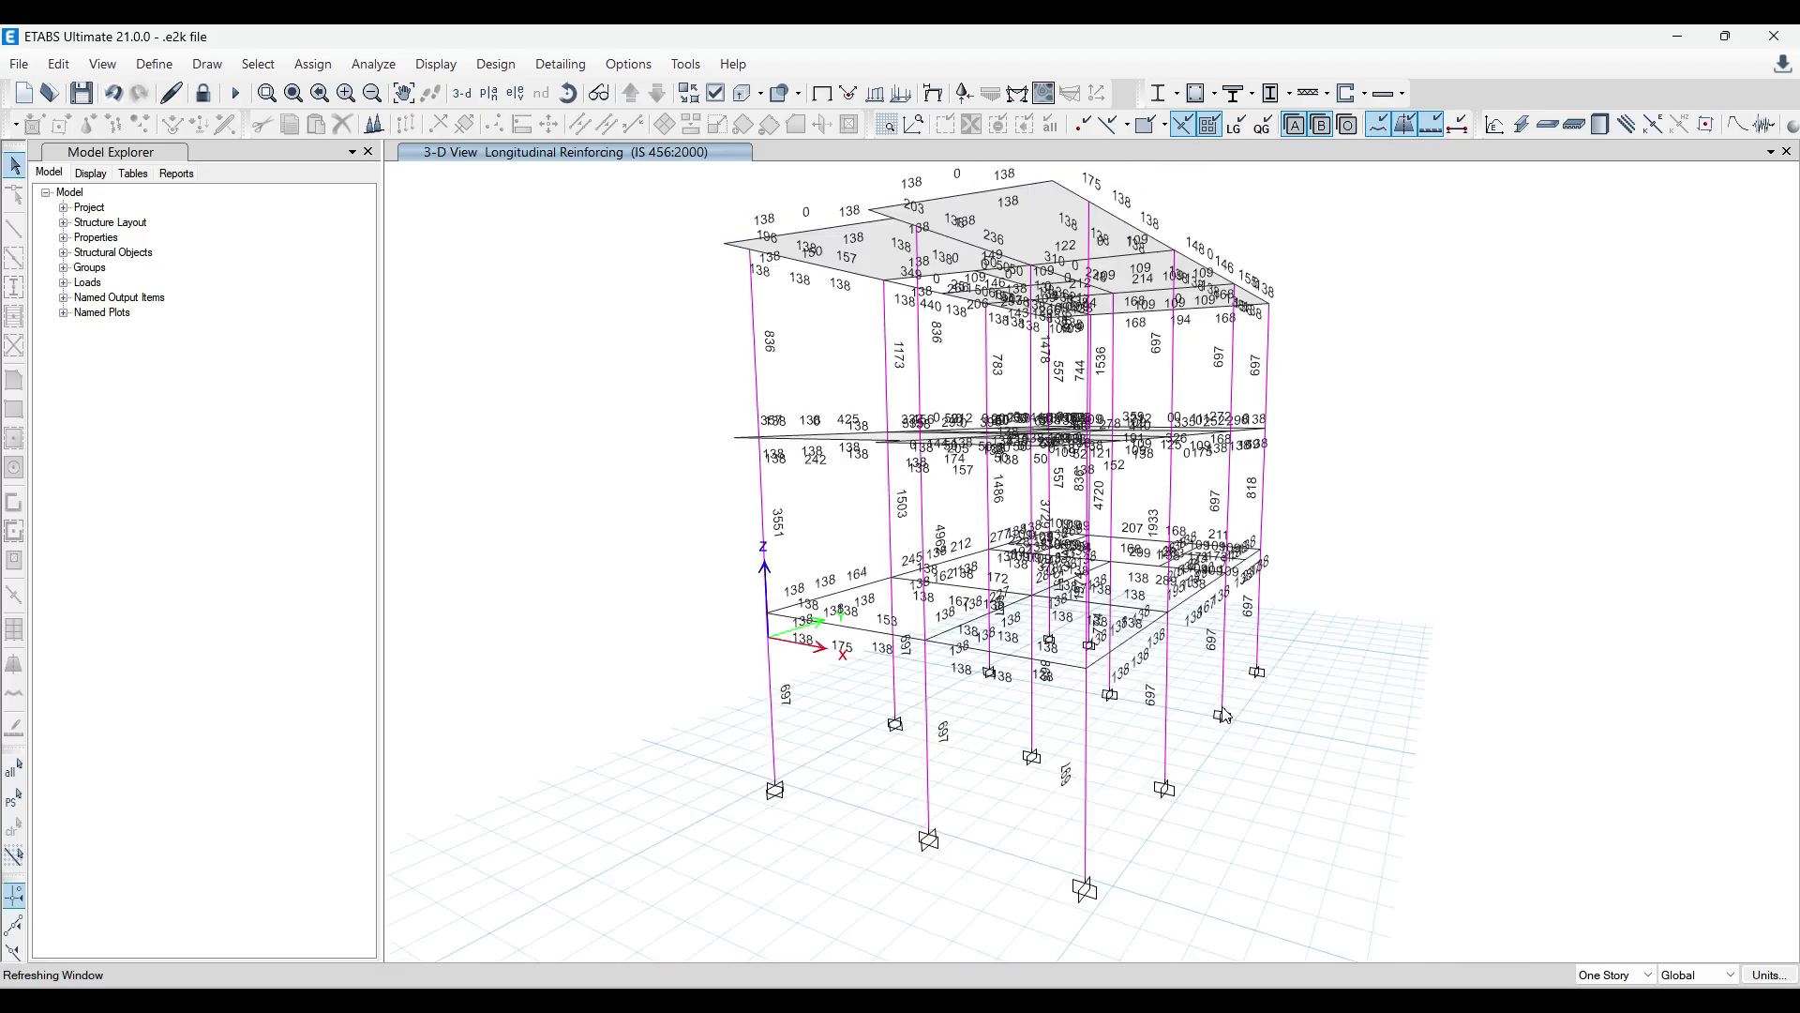
pyautogui.click(495, 64)
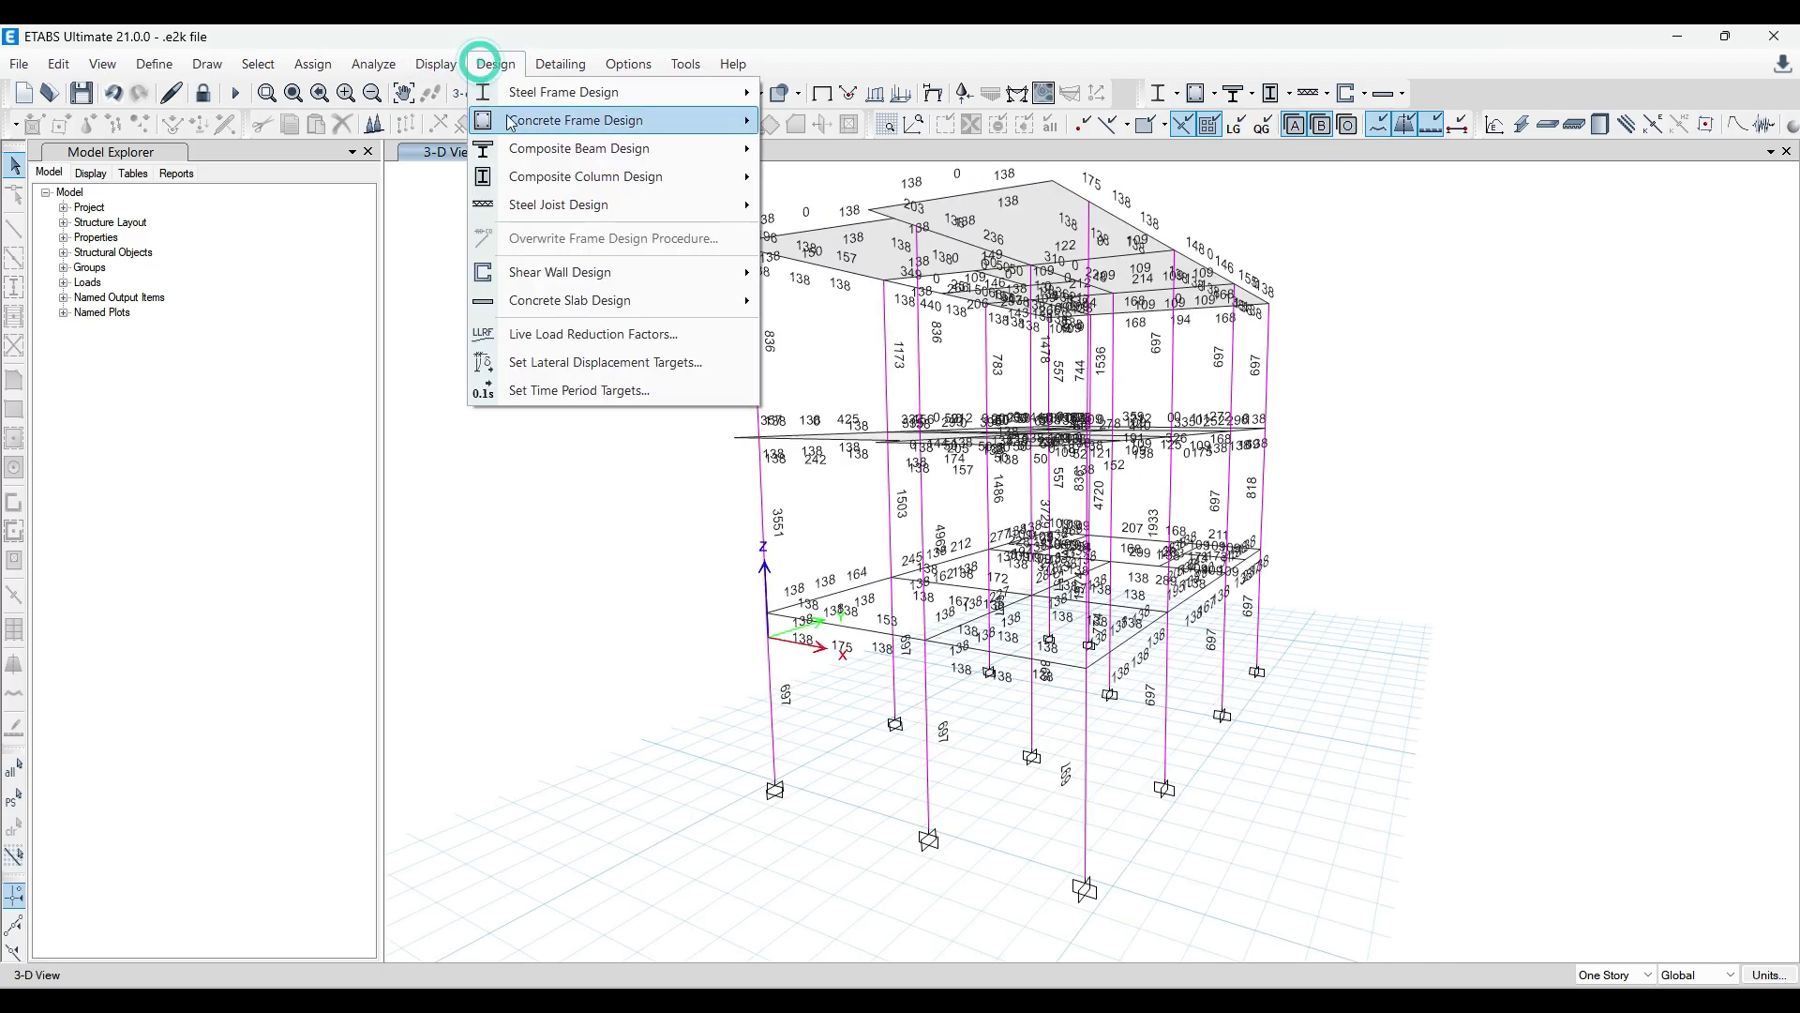
pyautogui.moveTo(566, 131)
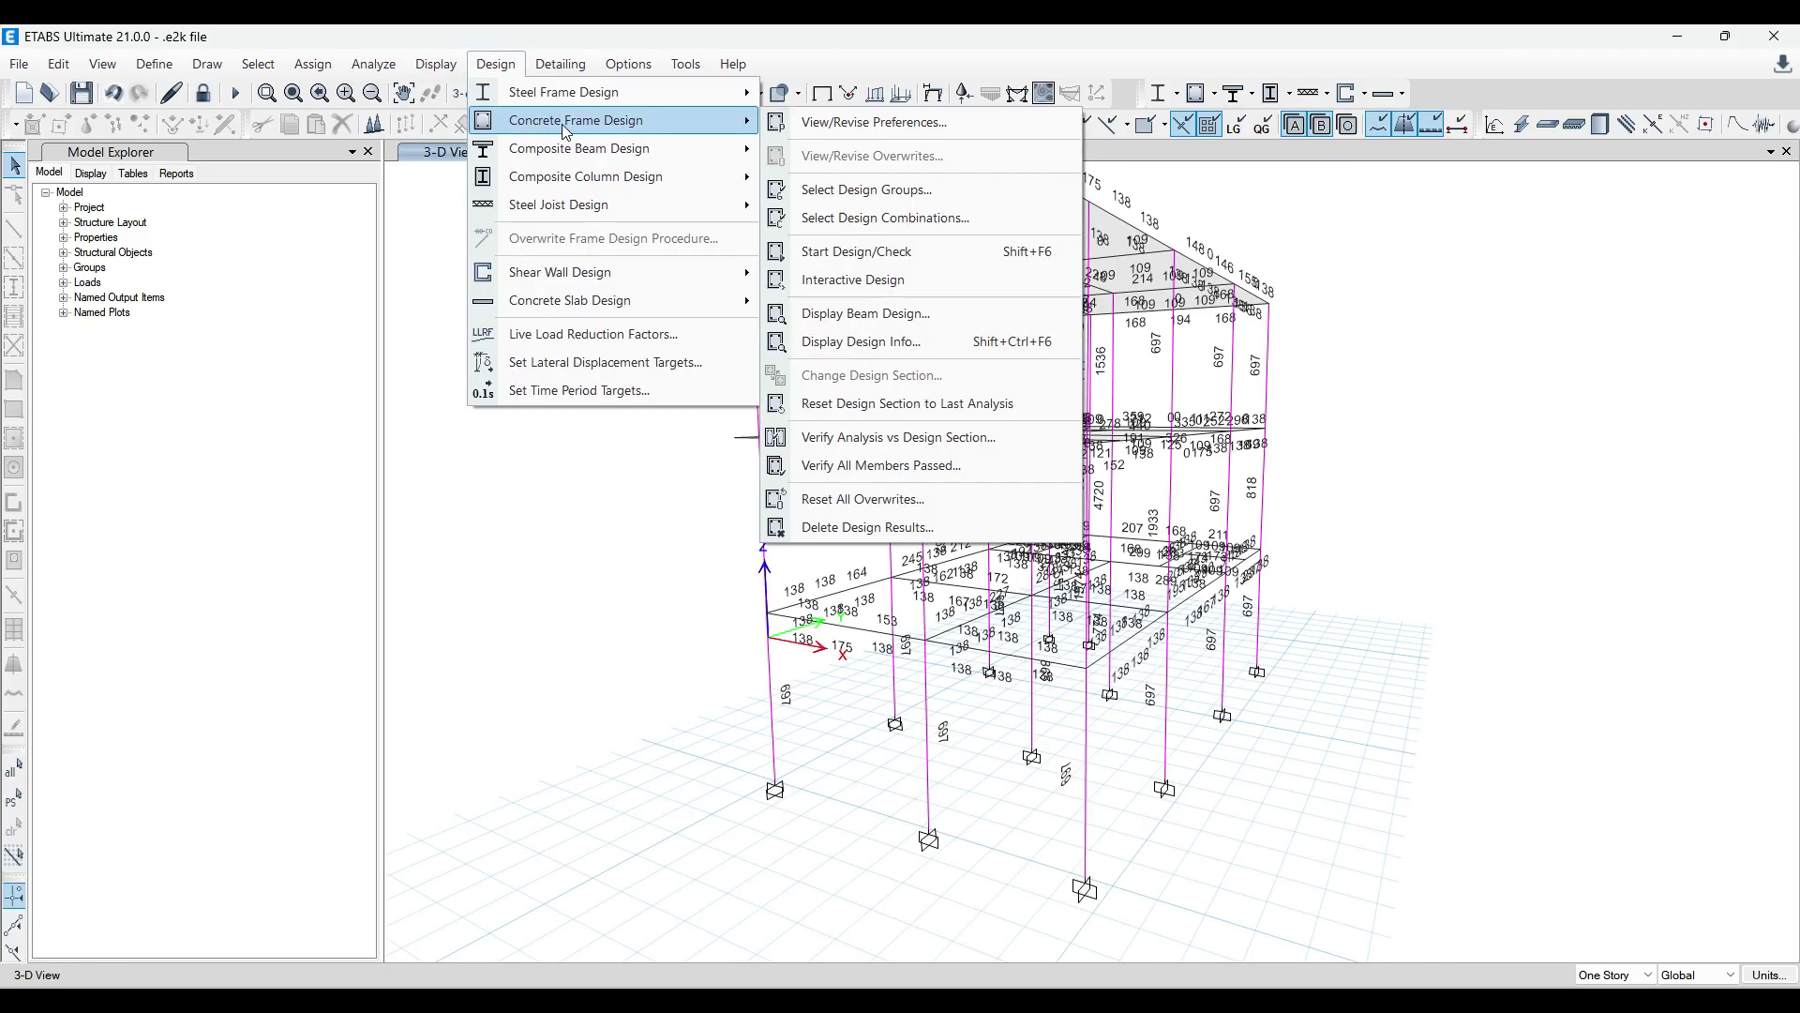
pyautogui.click(972, 349)
pyautogui.click(879, 477)
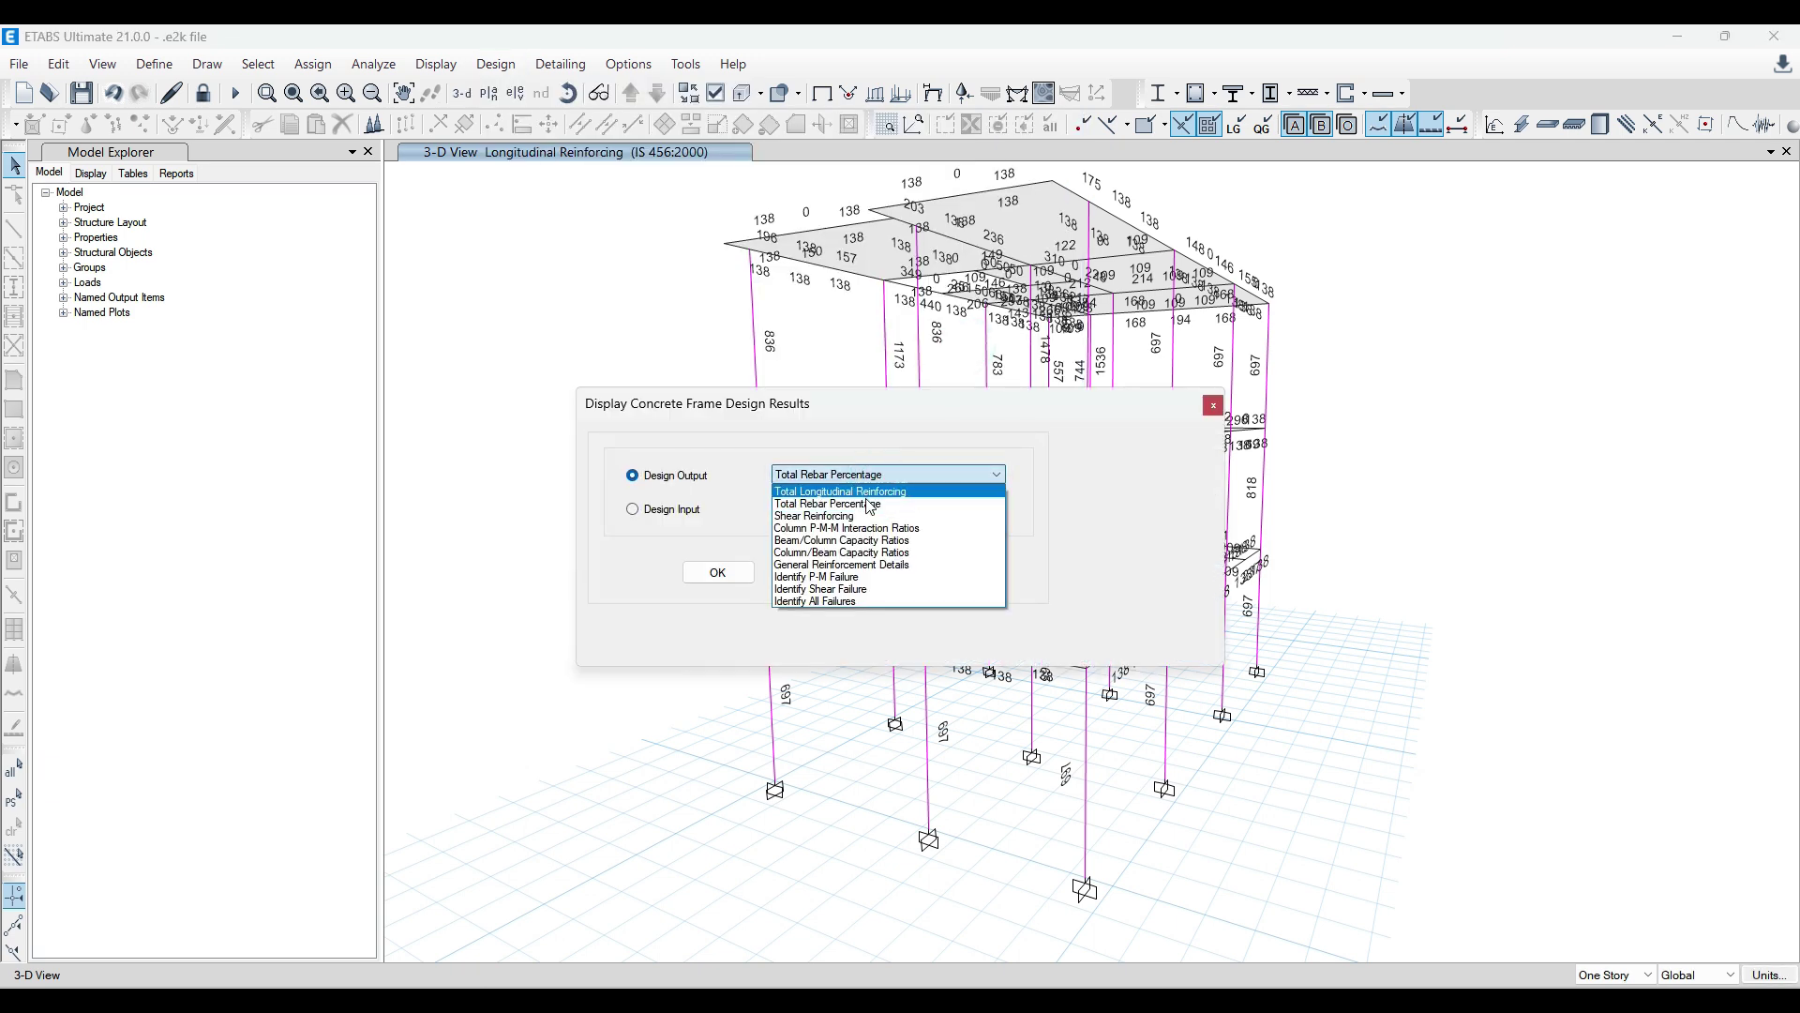
pyautogui.click(861, 504)
pyautogui.click(932, 571)
pyautogui.moveTo(872, 415); pyautogui.dragTo(347, 545)
pyautogui.scroll(2, 1406, 736)
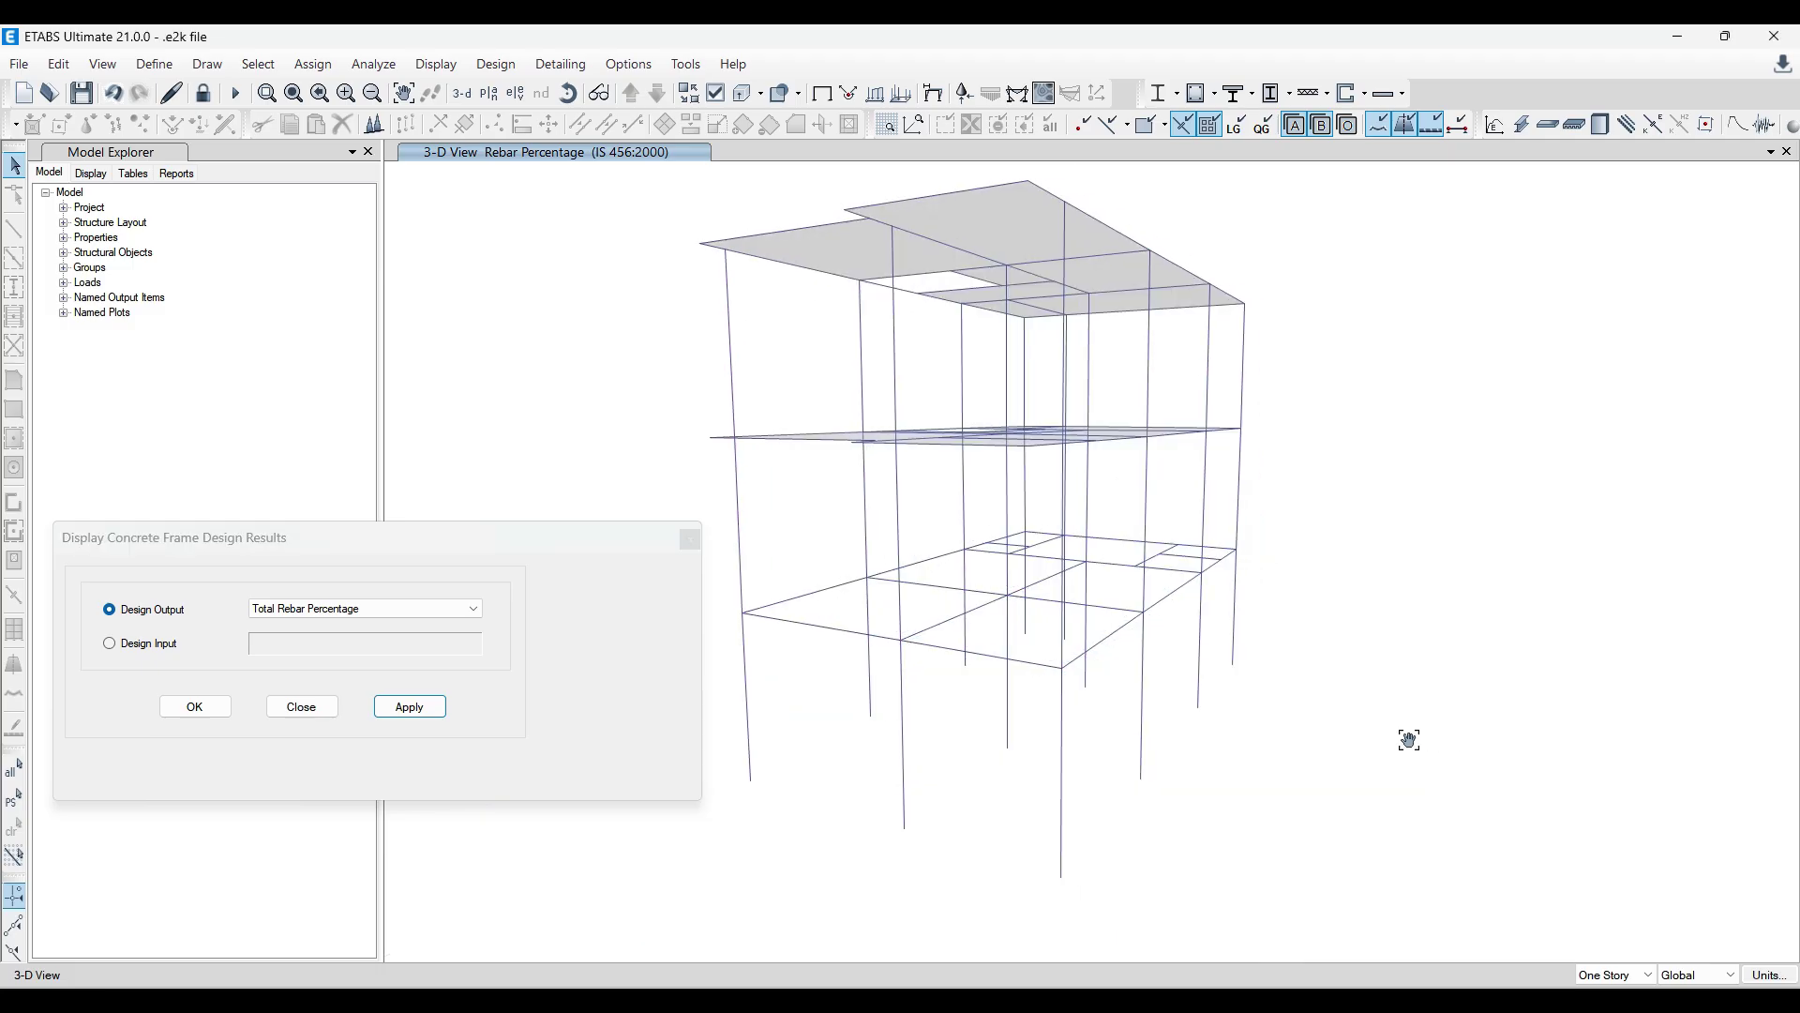
pyautogui.scroll(2, 1257, 655)
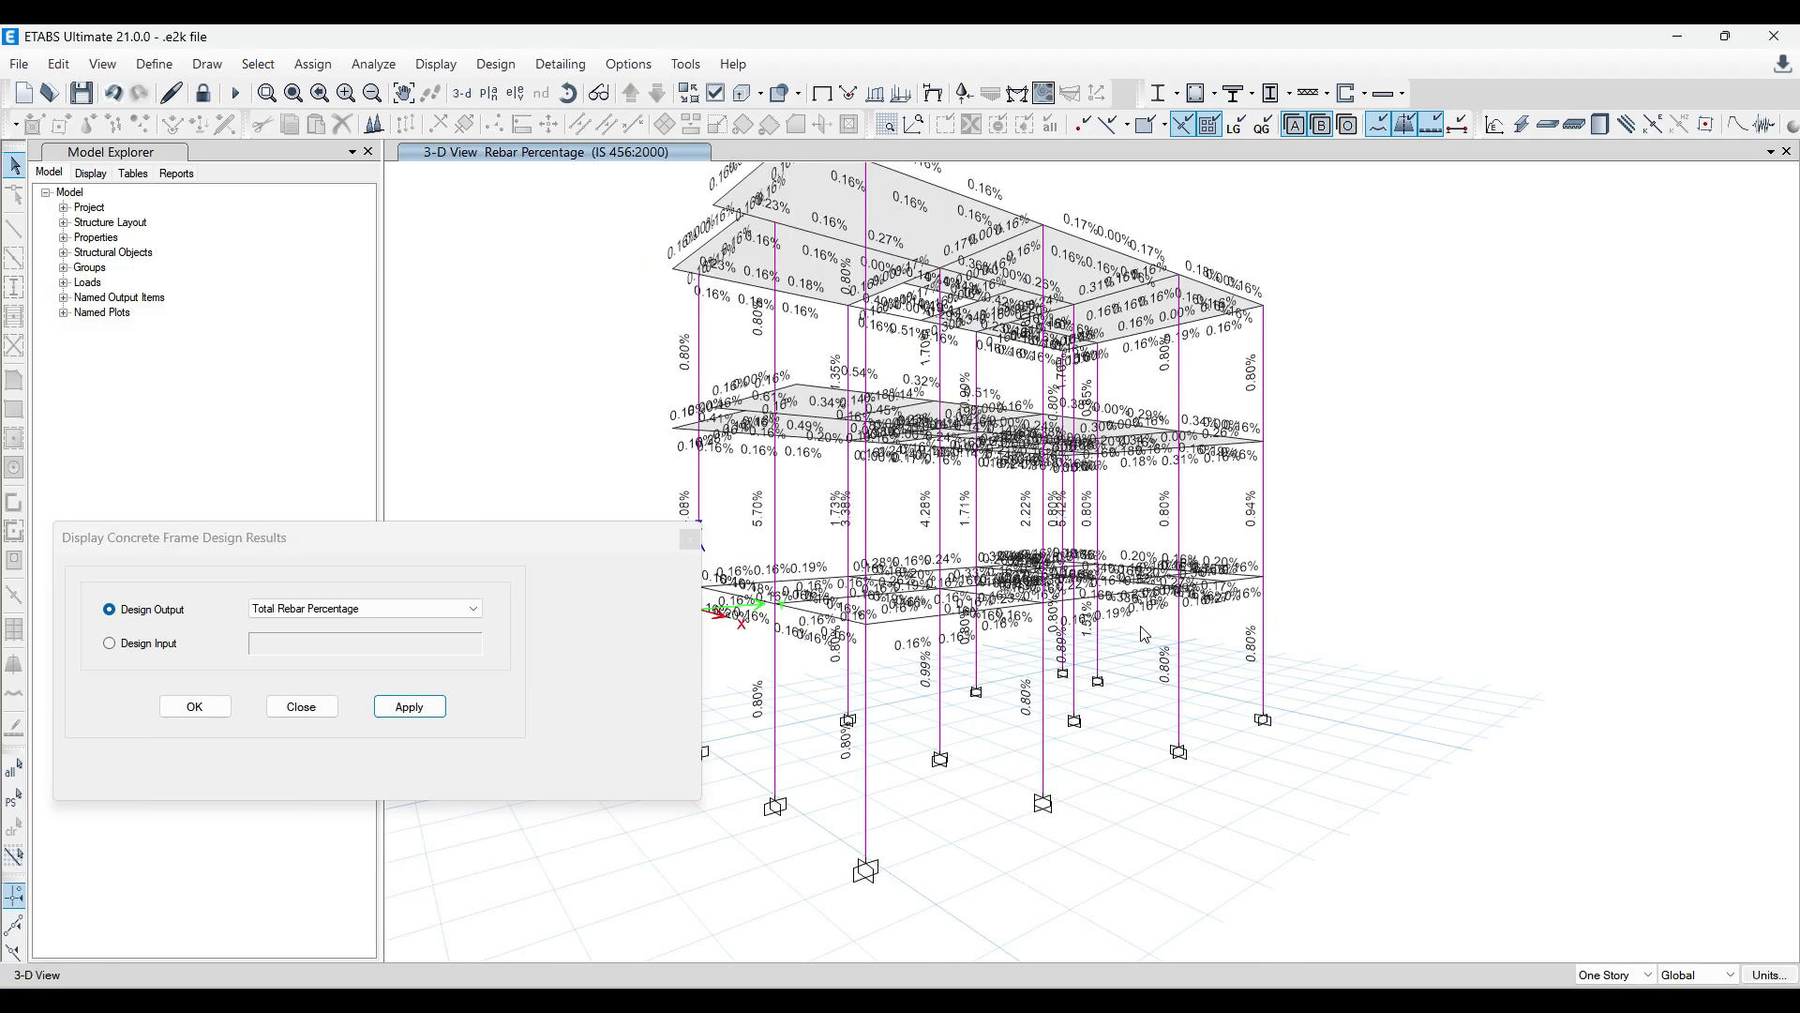
pyautogui.click(690, 539)
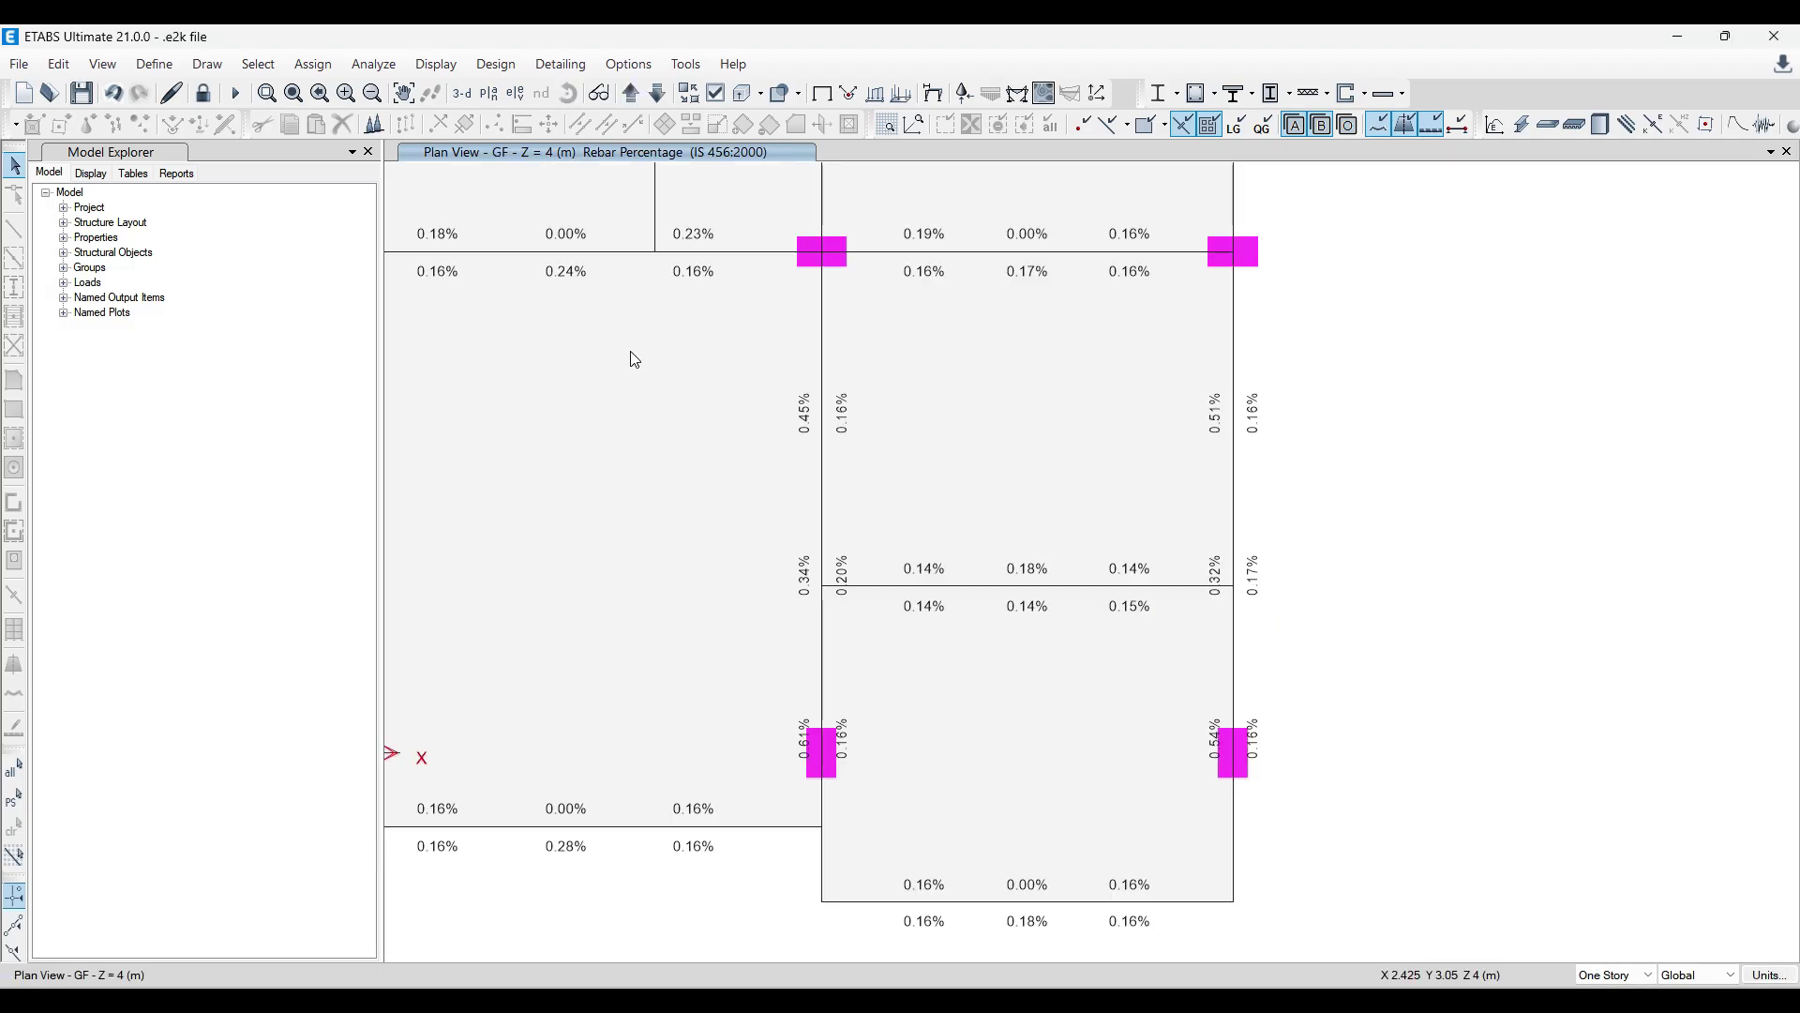
pyautogui.press('F4')
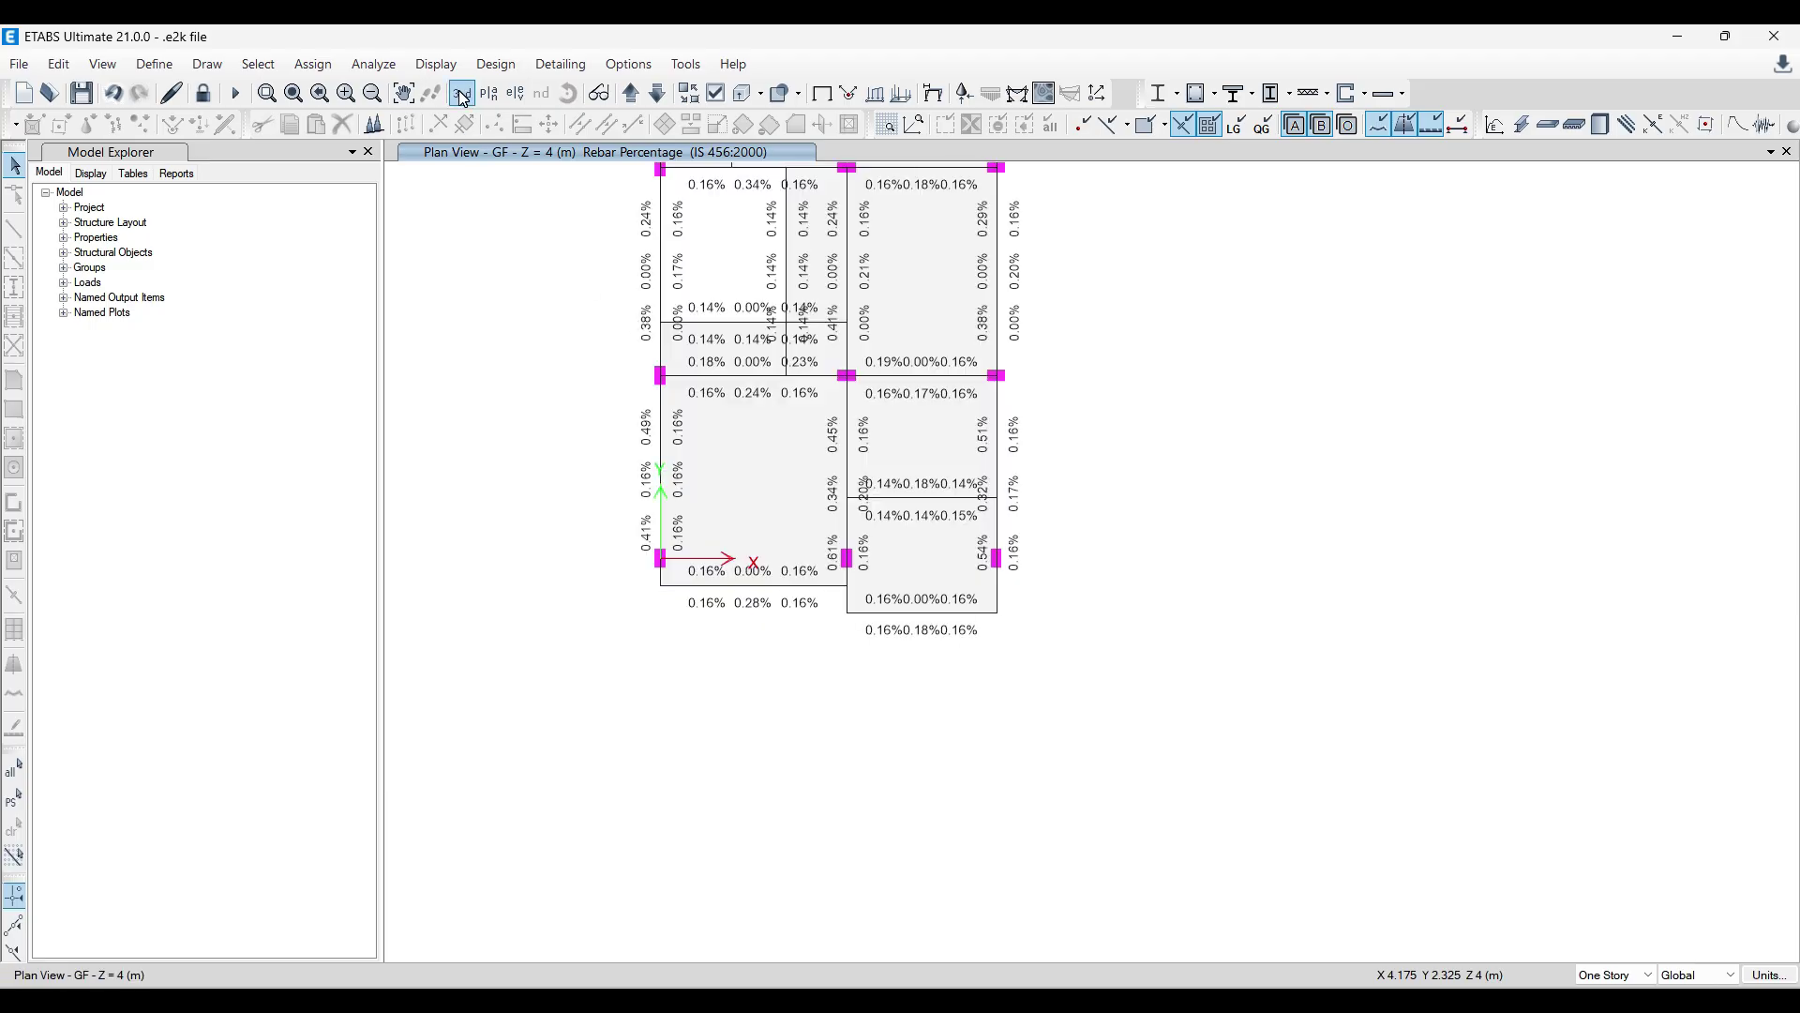
pyautogui.click(463, 94)
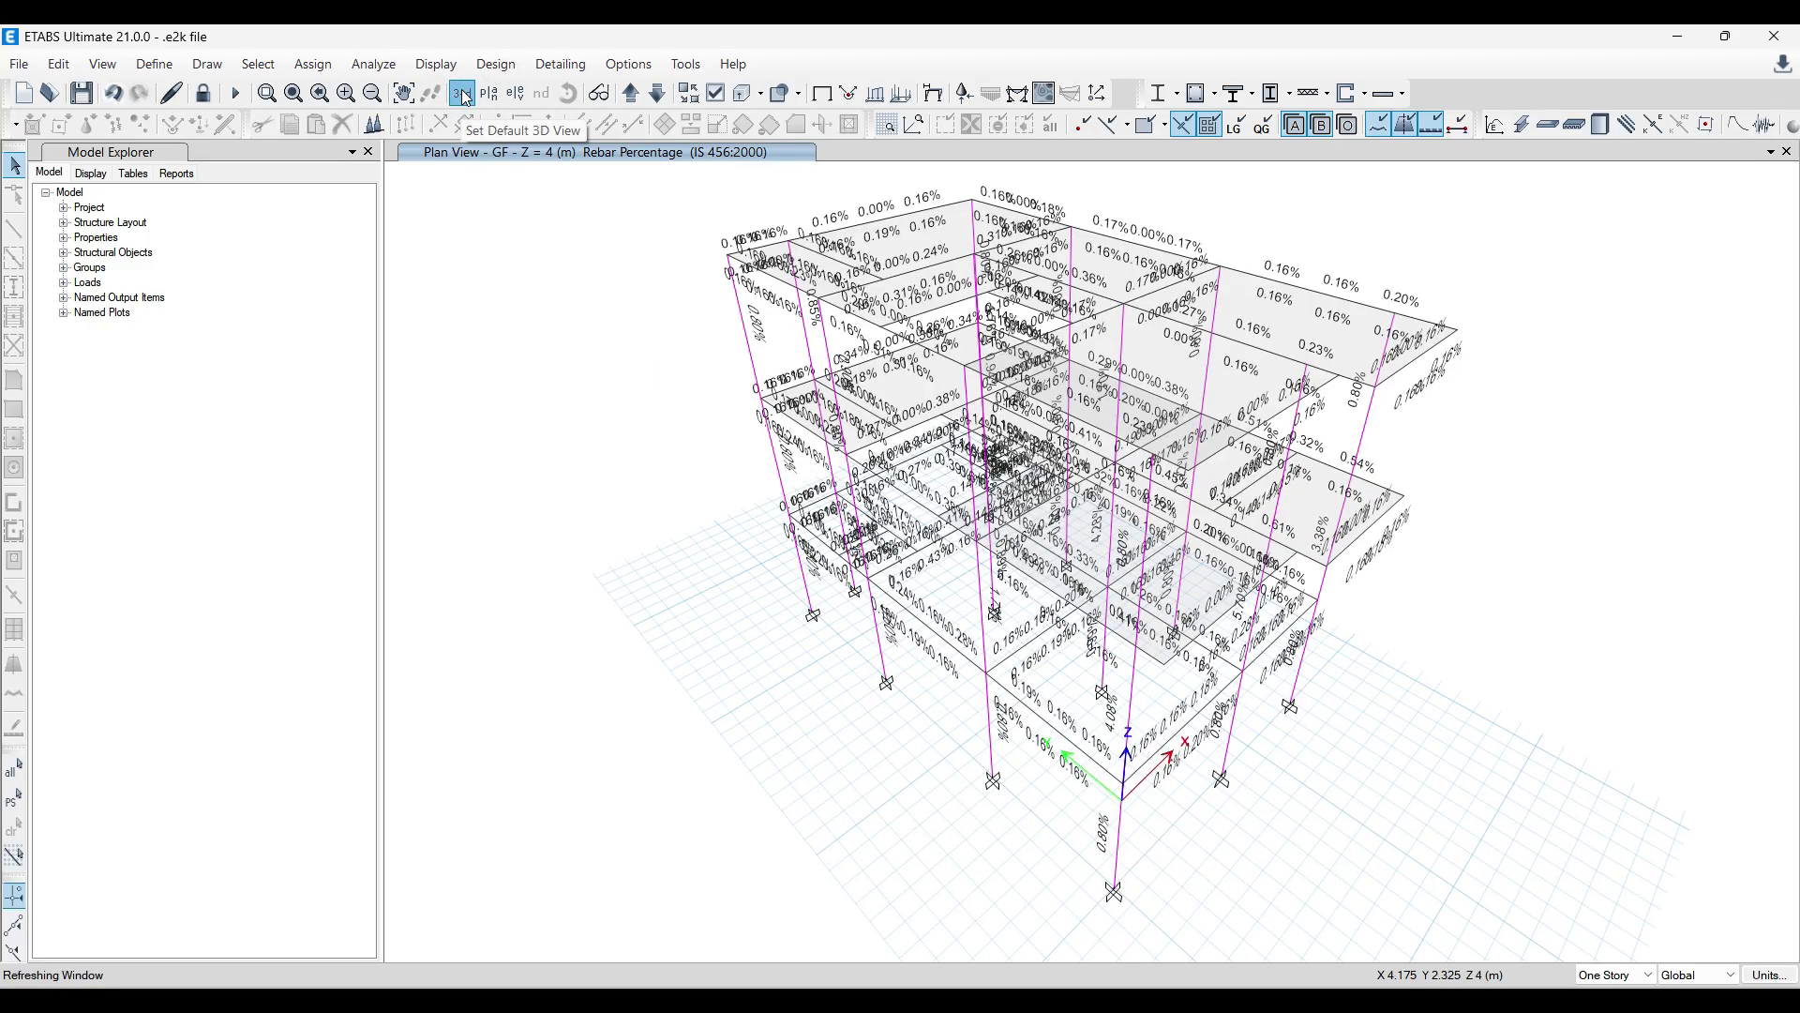
pyautogui.click(58, 64)
pyautogui.click(165, 306)
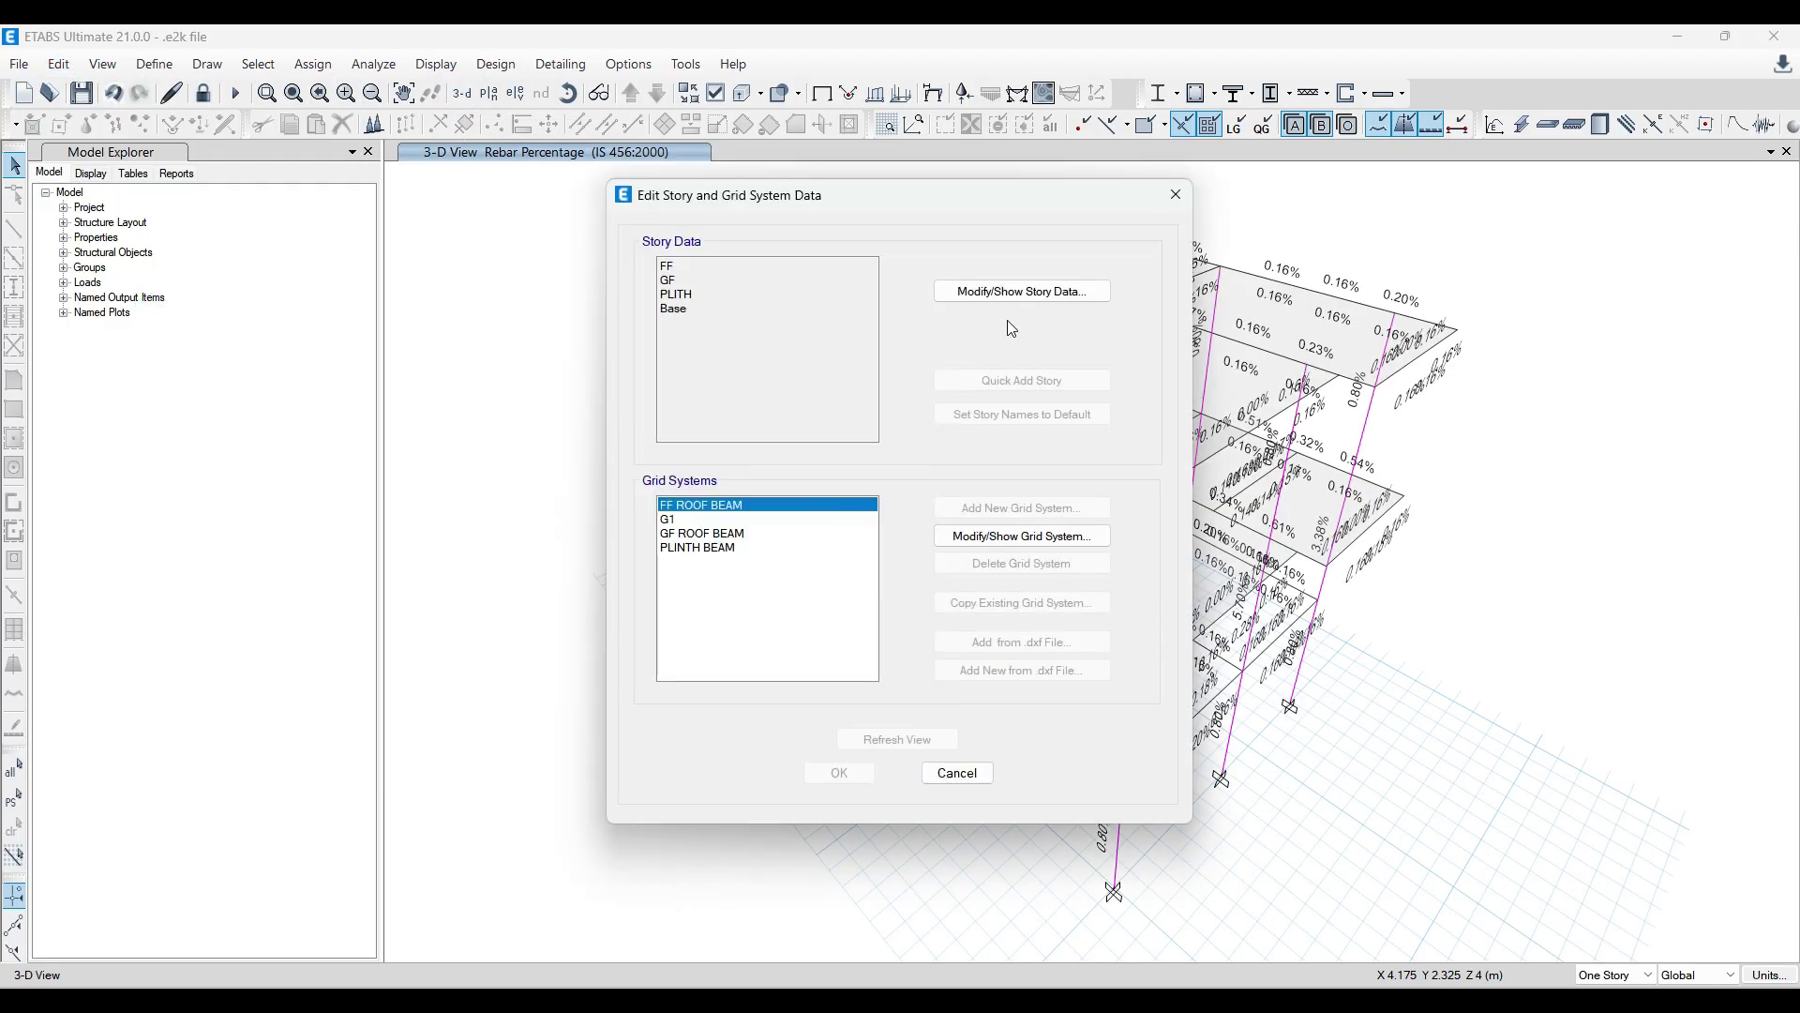
pyautogui.click(1034, 292)
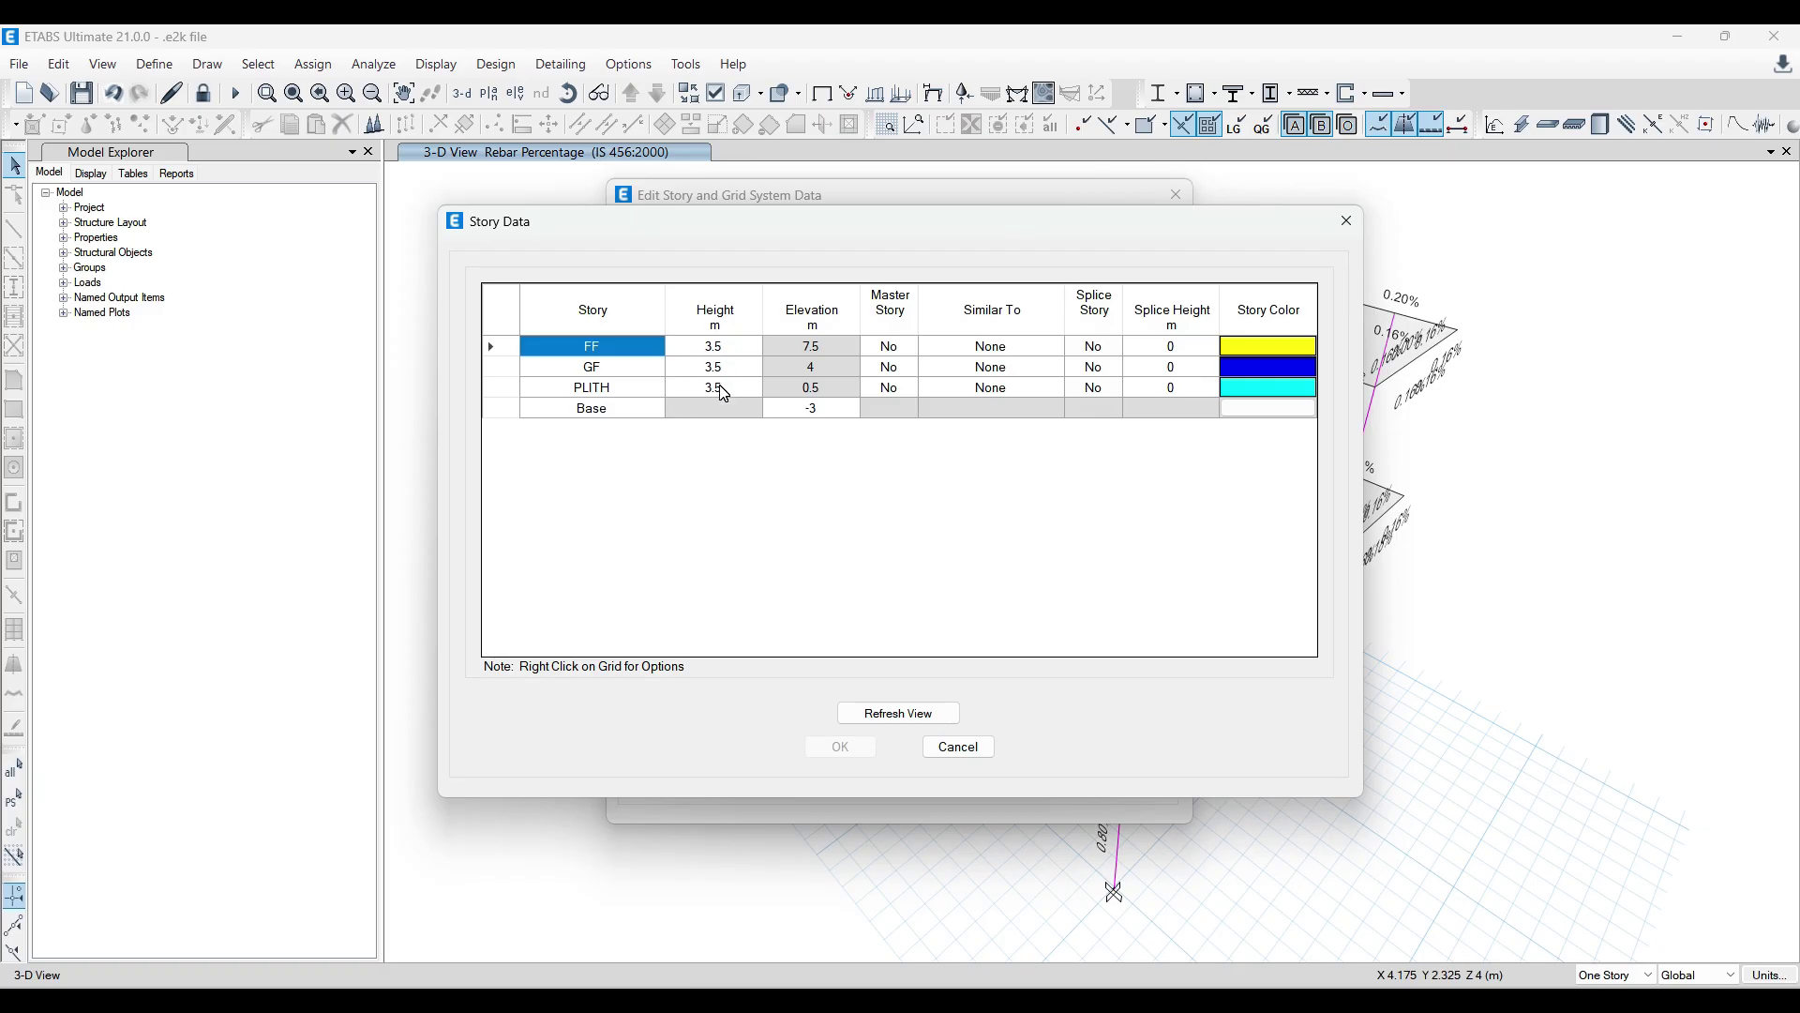
pyautogui.click(1342, 227)
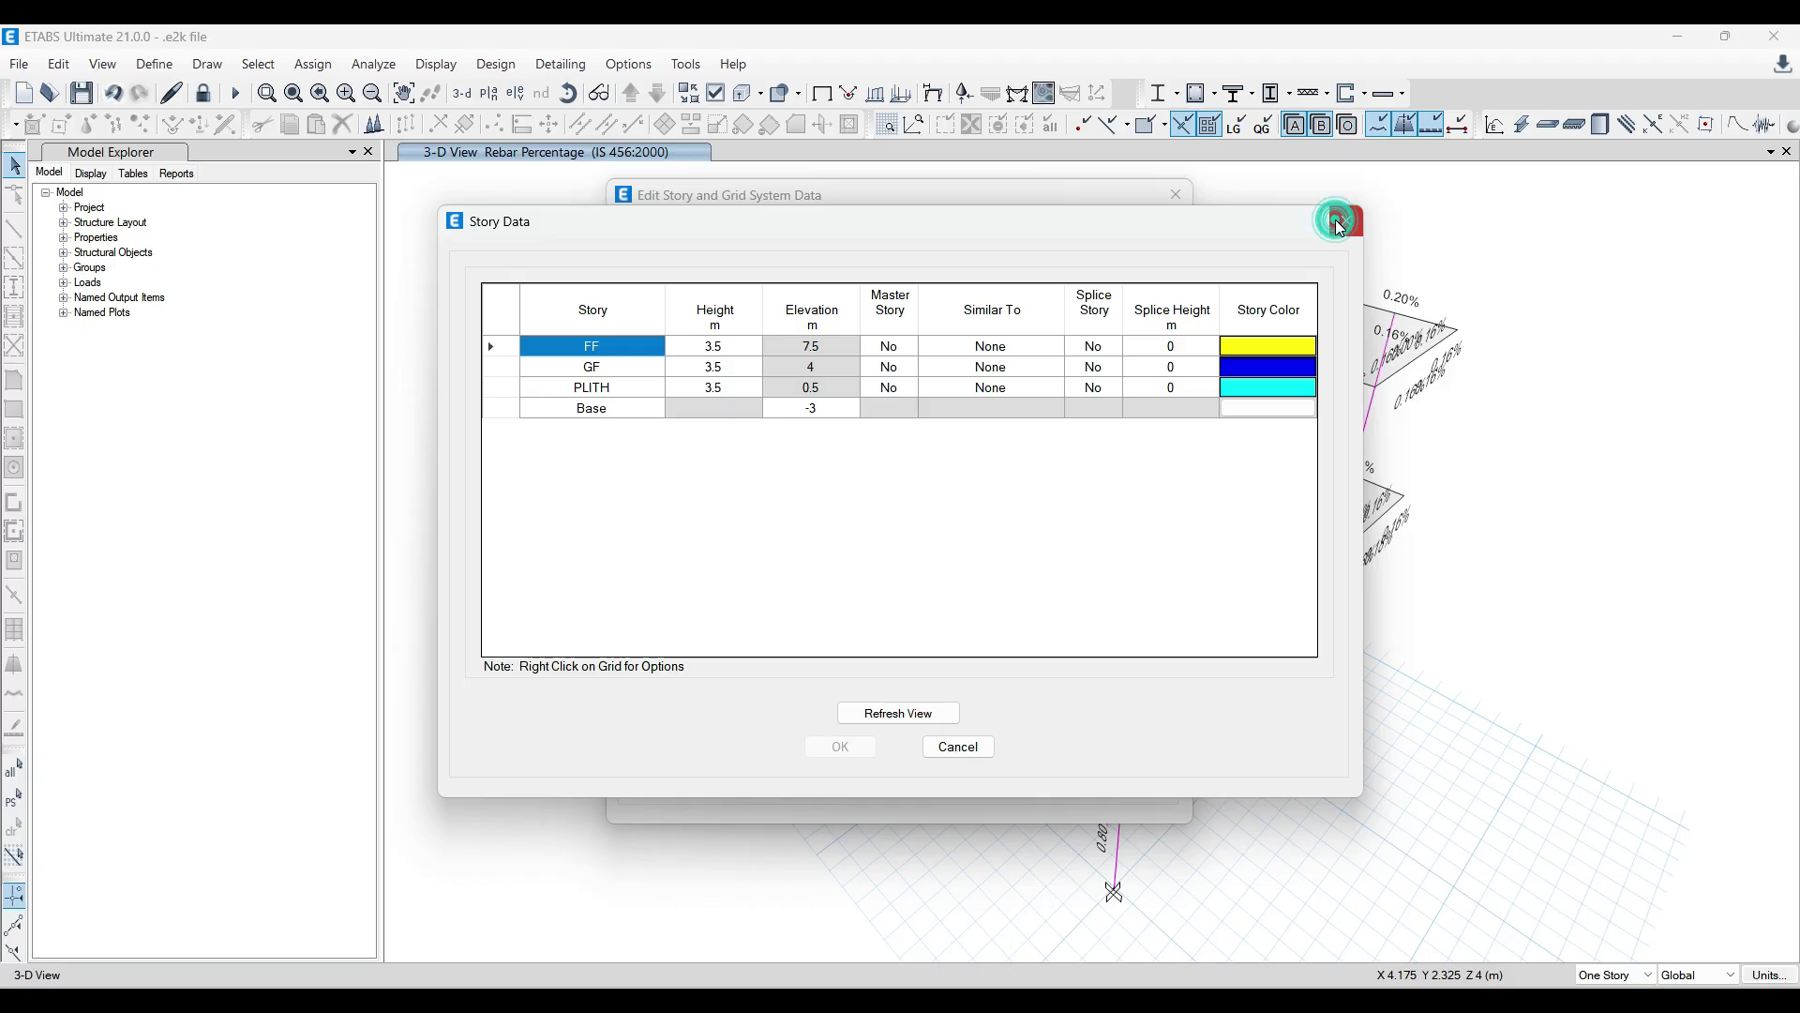
pyautogui.click(1176, 194)
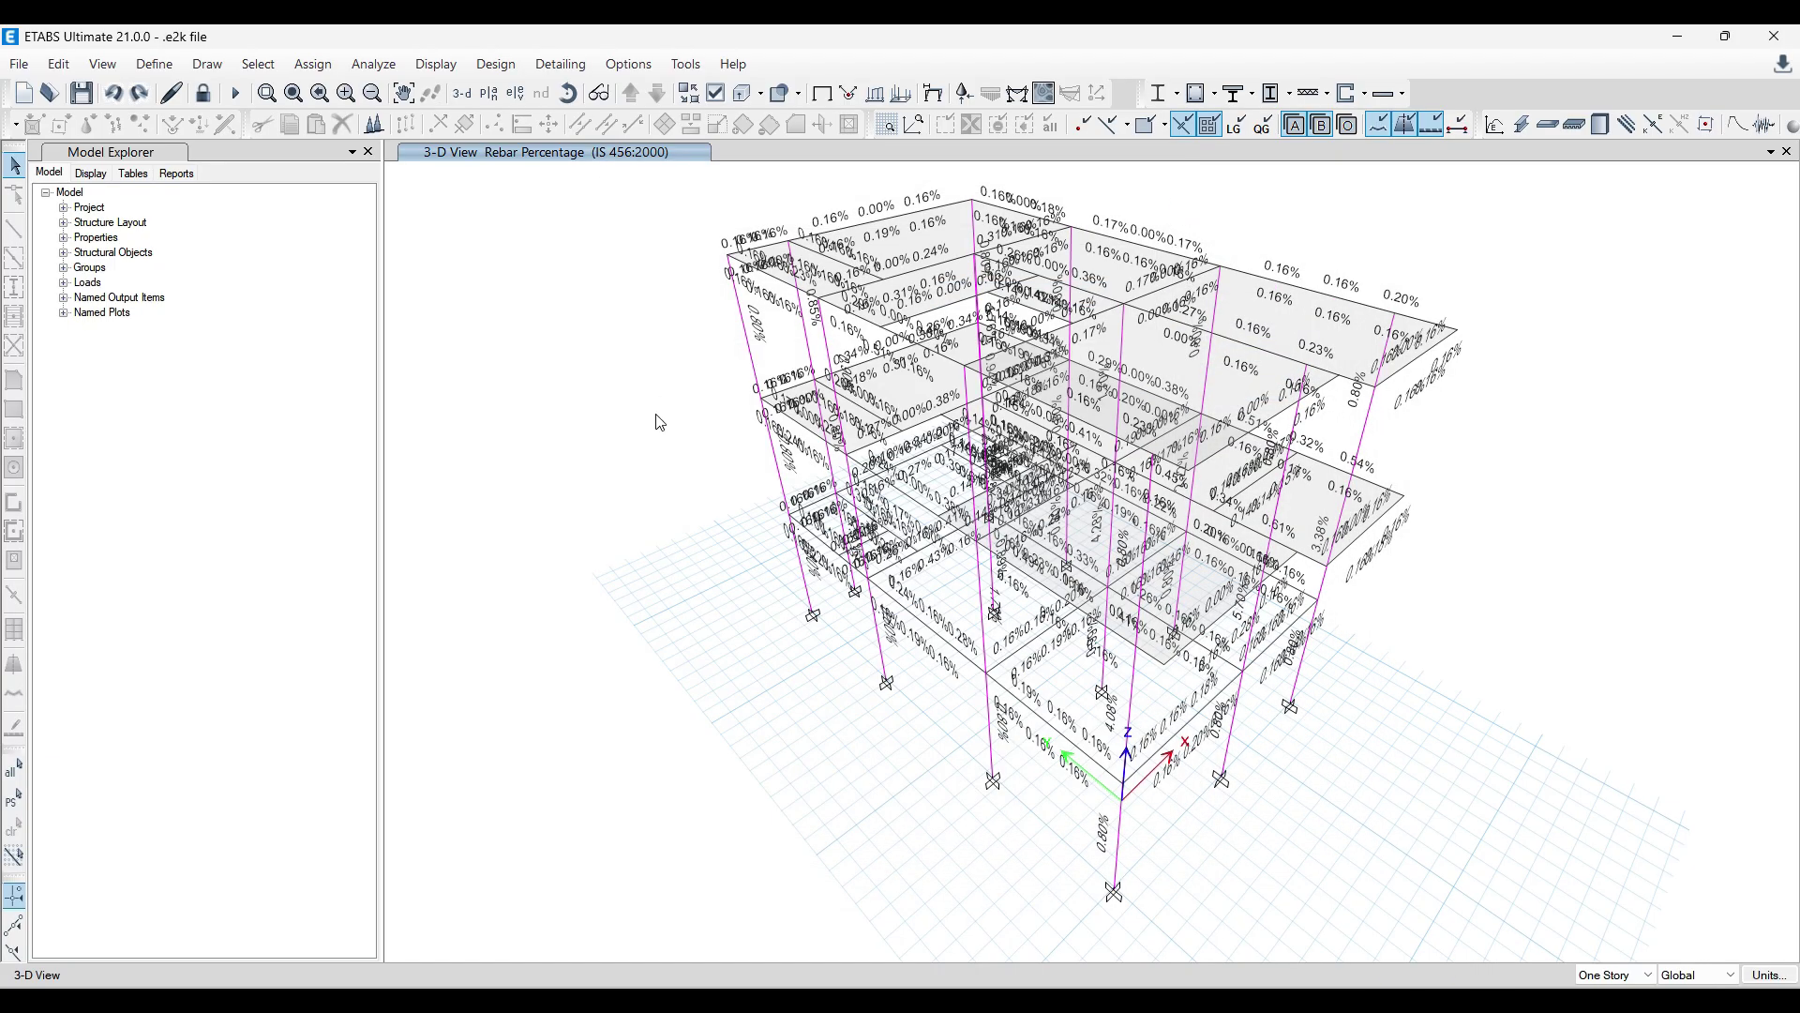
pyautogui.moveTo(1398, 804); pyautogui.dragTo(1108, 678, button='middle')
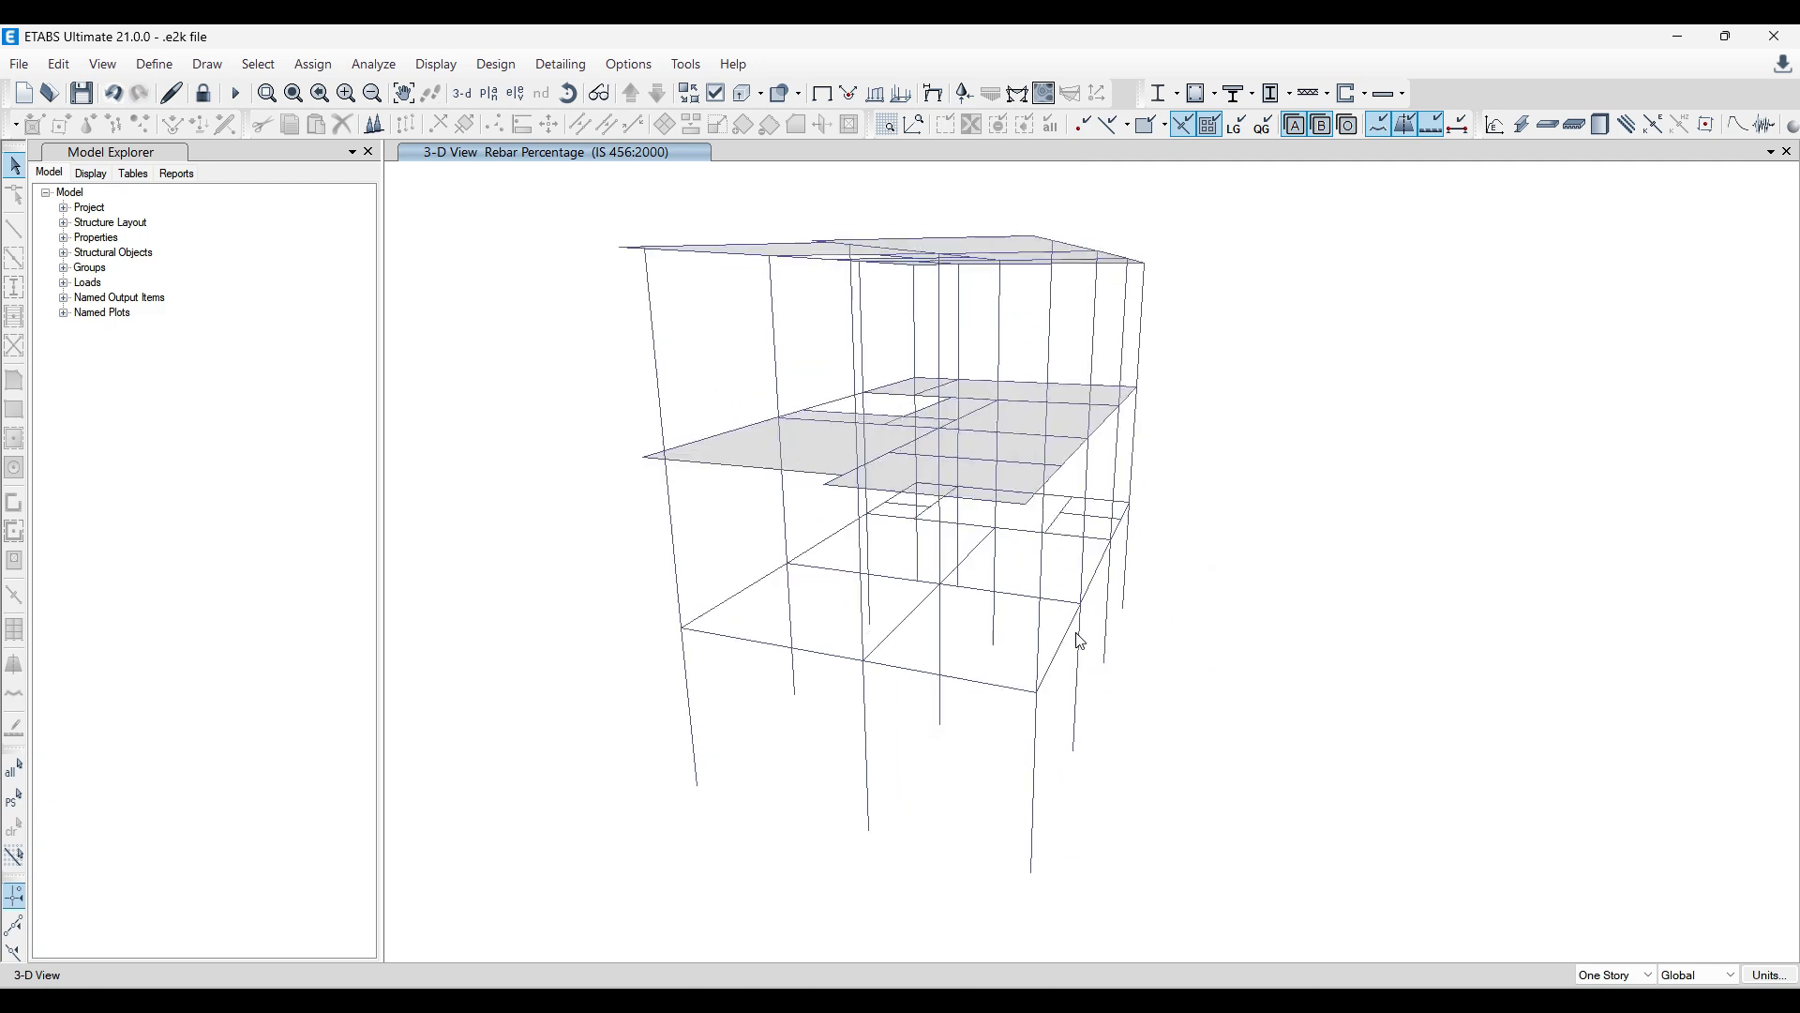
# Open the Design Details report for ground-floor column C4.
pyautogui.click(678, 524)
pyautogui.rightClick(680, 523)
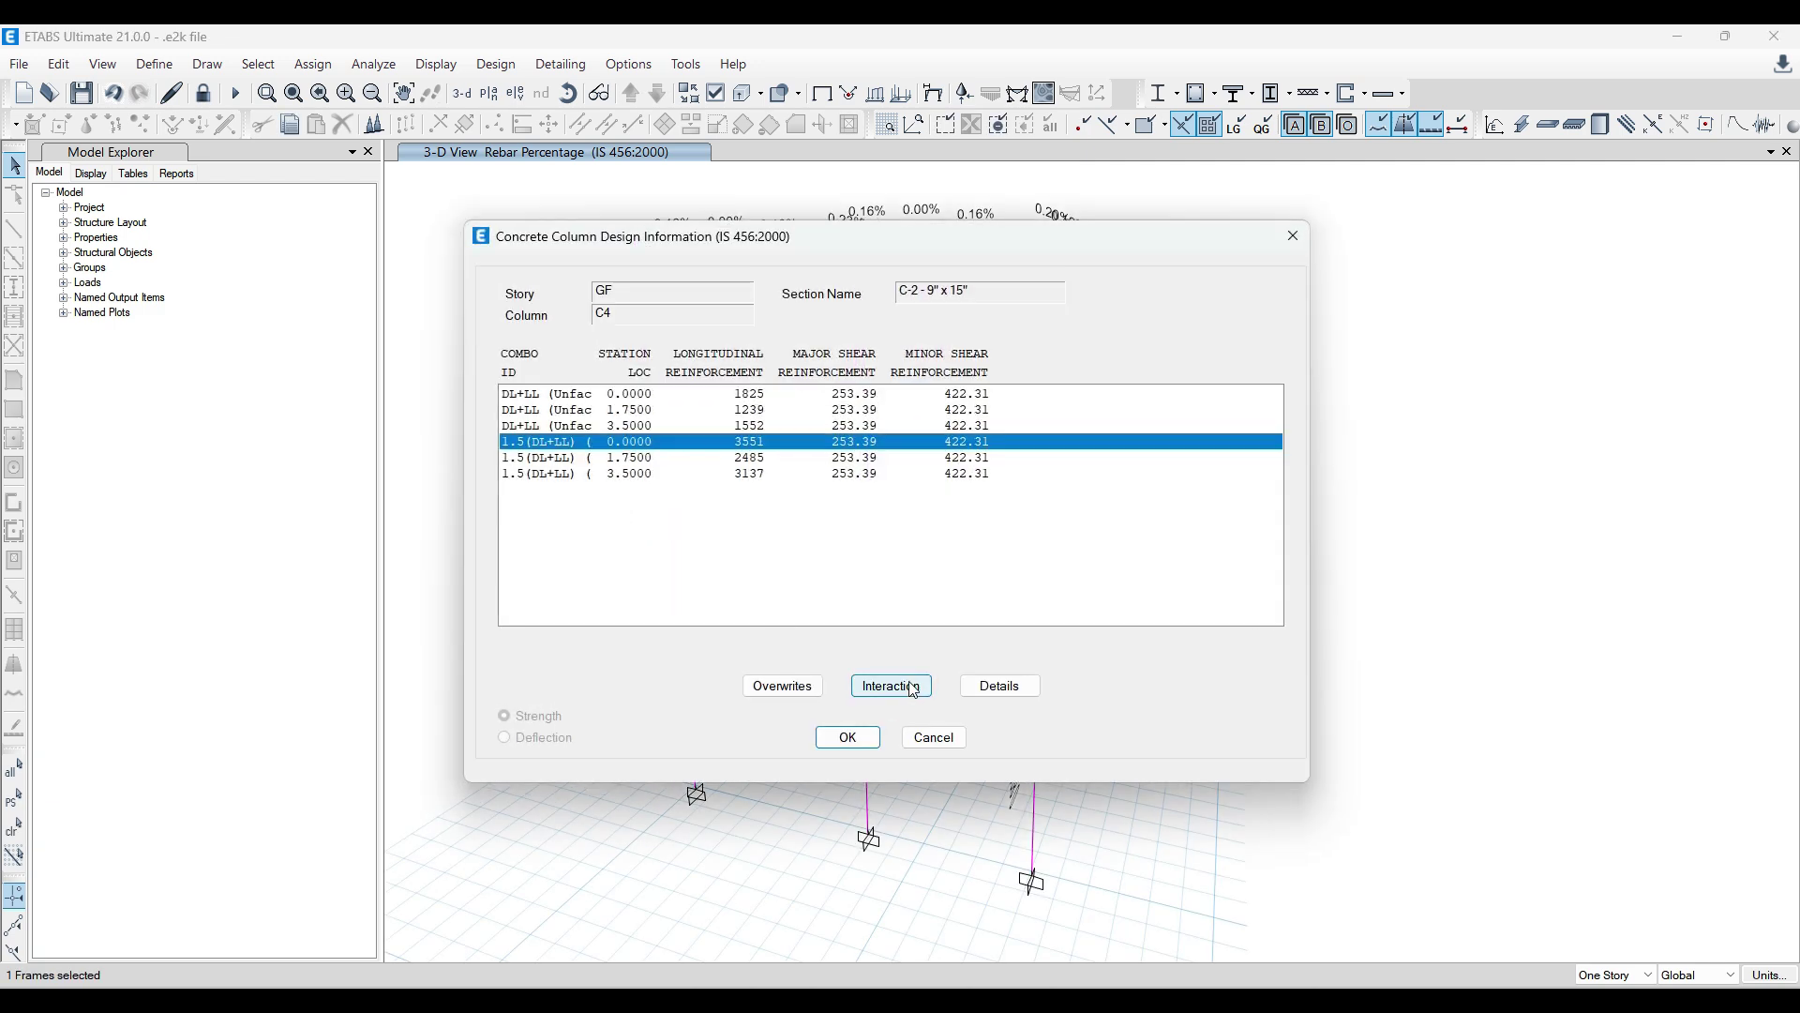
pyautogui.click(997, 686)
pyautogui.click(993, 692)
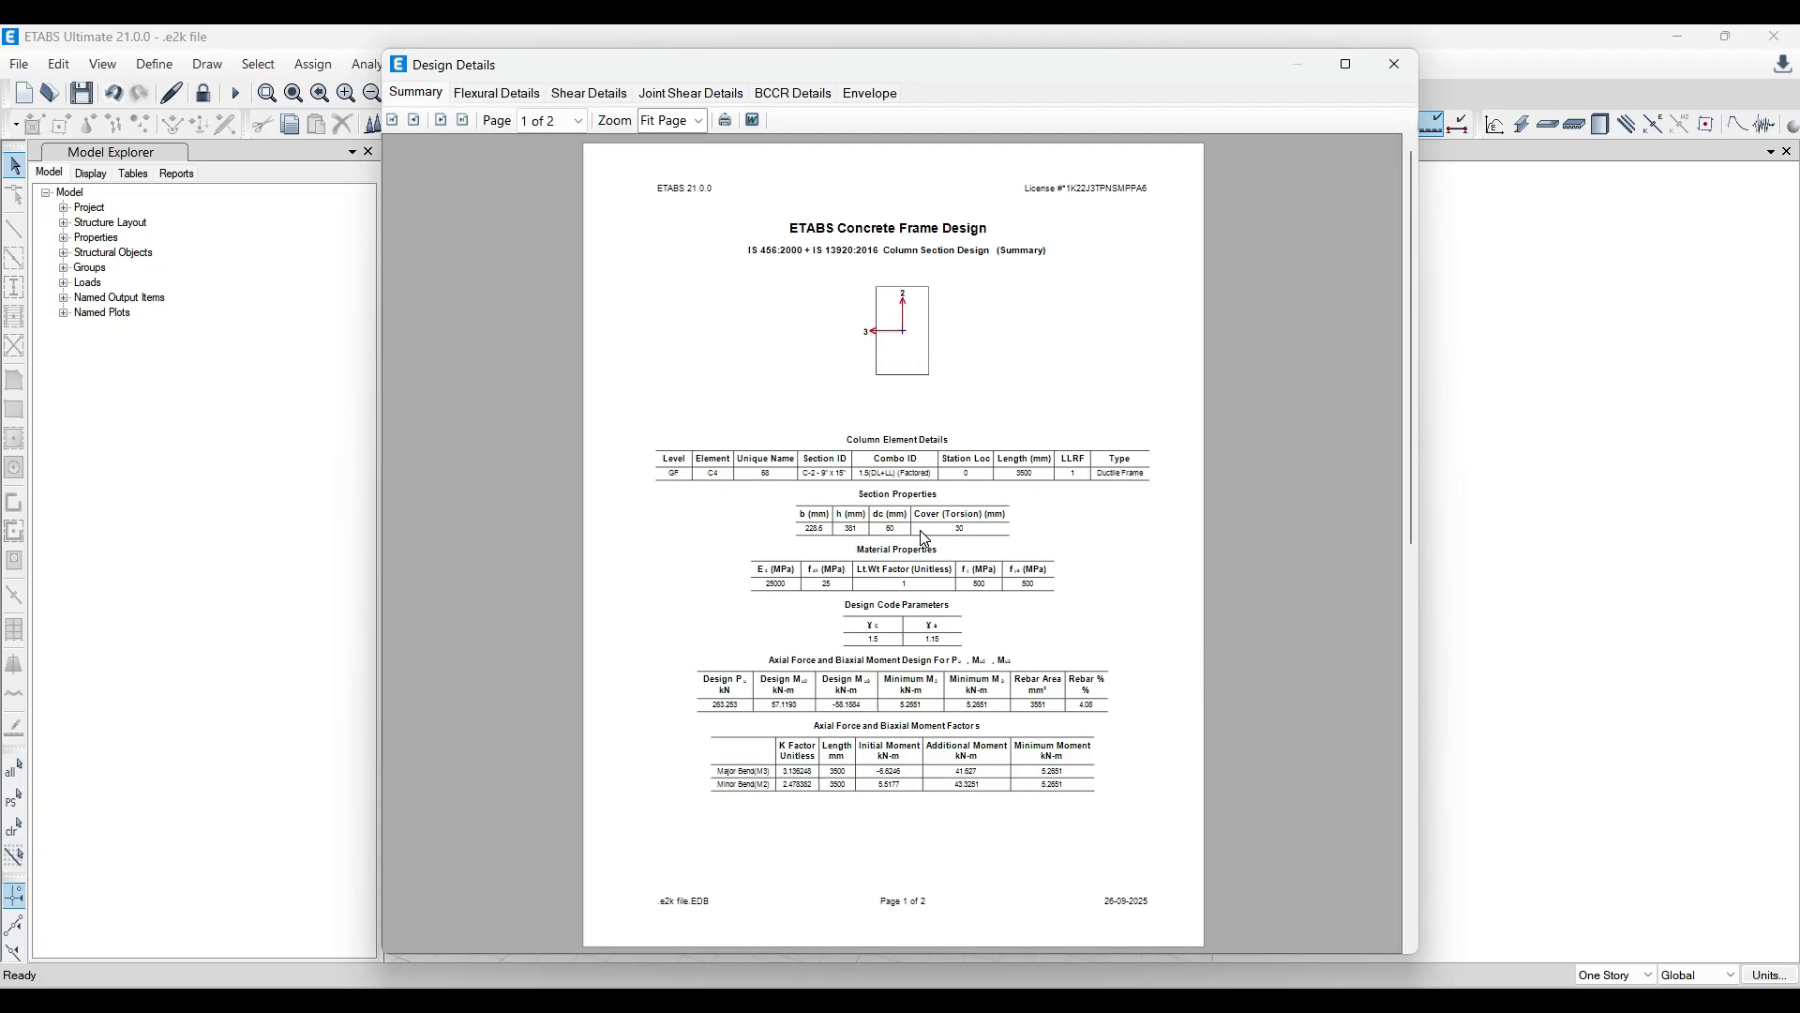
# Review C4's report: 3551 mm² rebar (4.08%), additional moments 41.627 and 43.3251 kN-m.
pyautogui.keyDown('ctrl'); pyautogui.scroll(1, 924, 538); pyautogui.keyUp('ctrl')
pyautogui.scroll(-3, 925, 538)
pyautogui.keyDown('ctrl'); pyautogui.scroll(1, 924, 538); pyautogui.keyUp('ctrl')
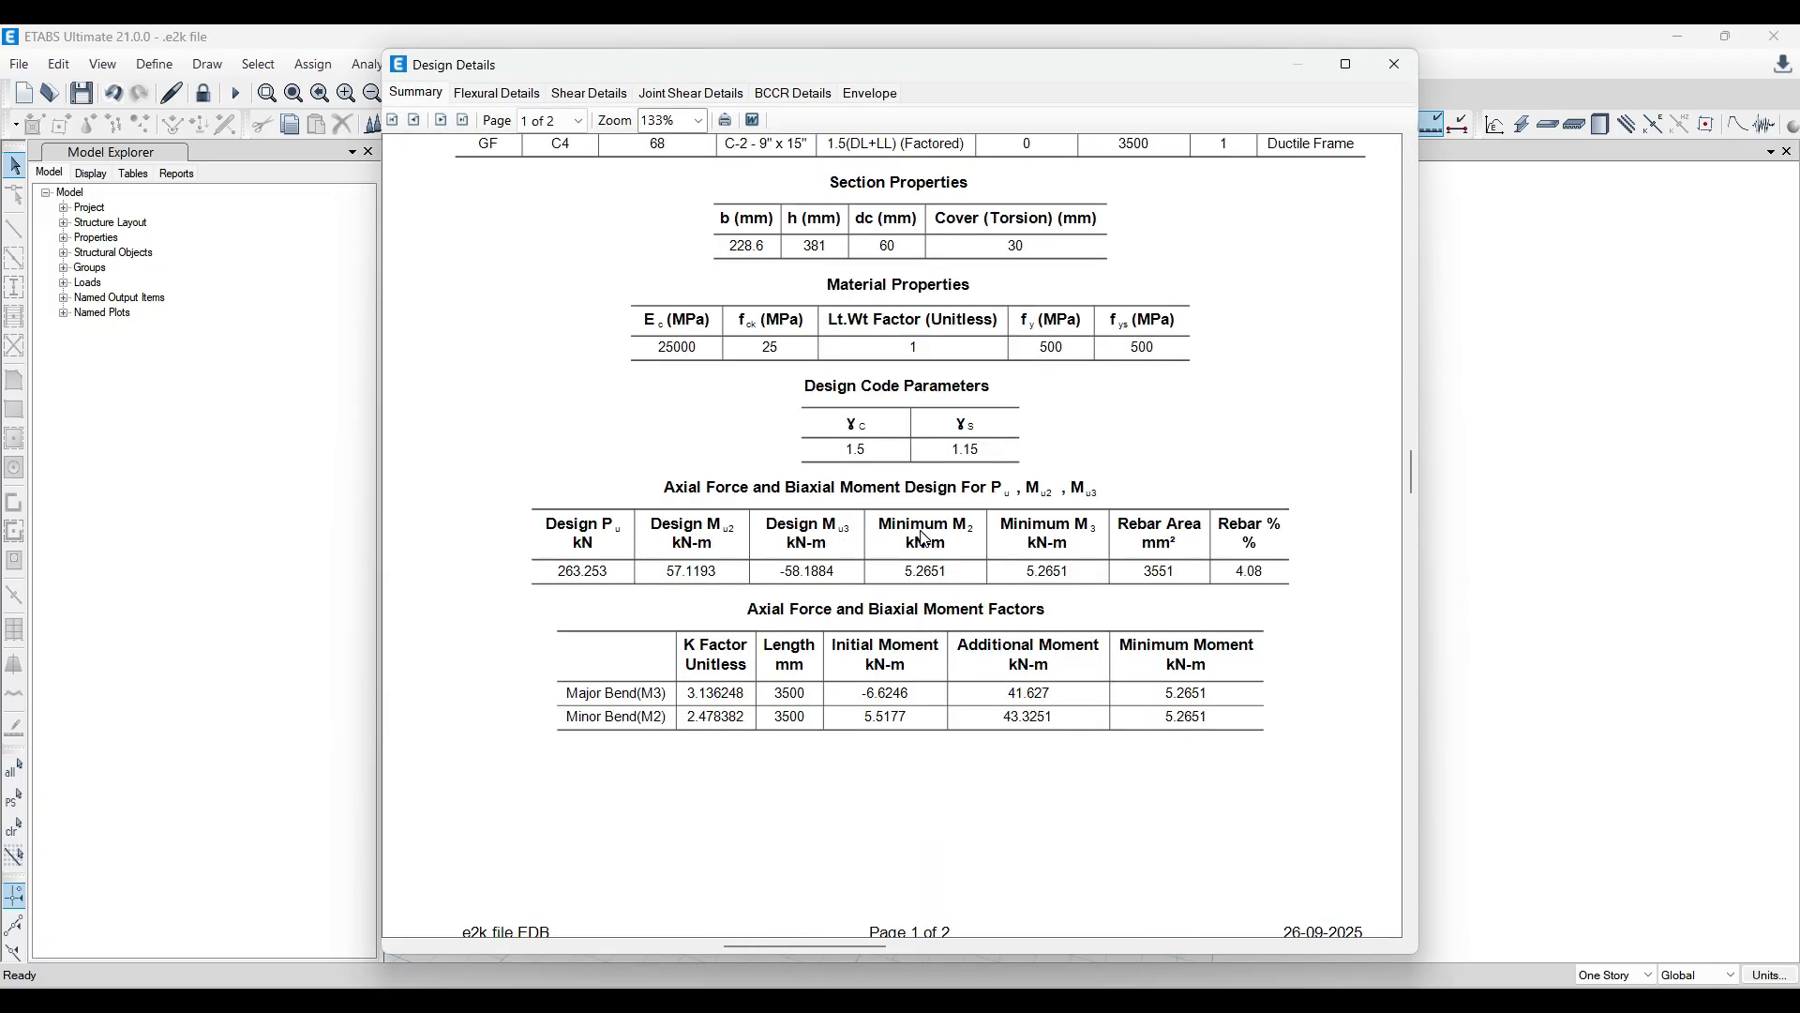
pyautogui.scroll(-5, 924, 538)
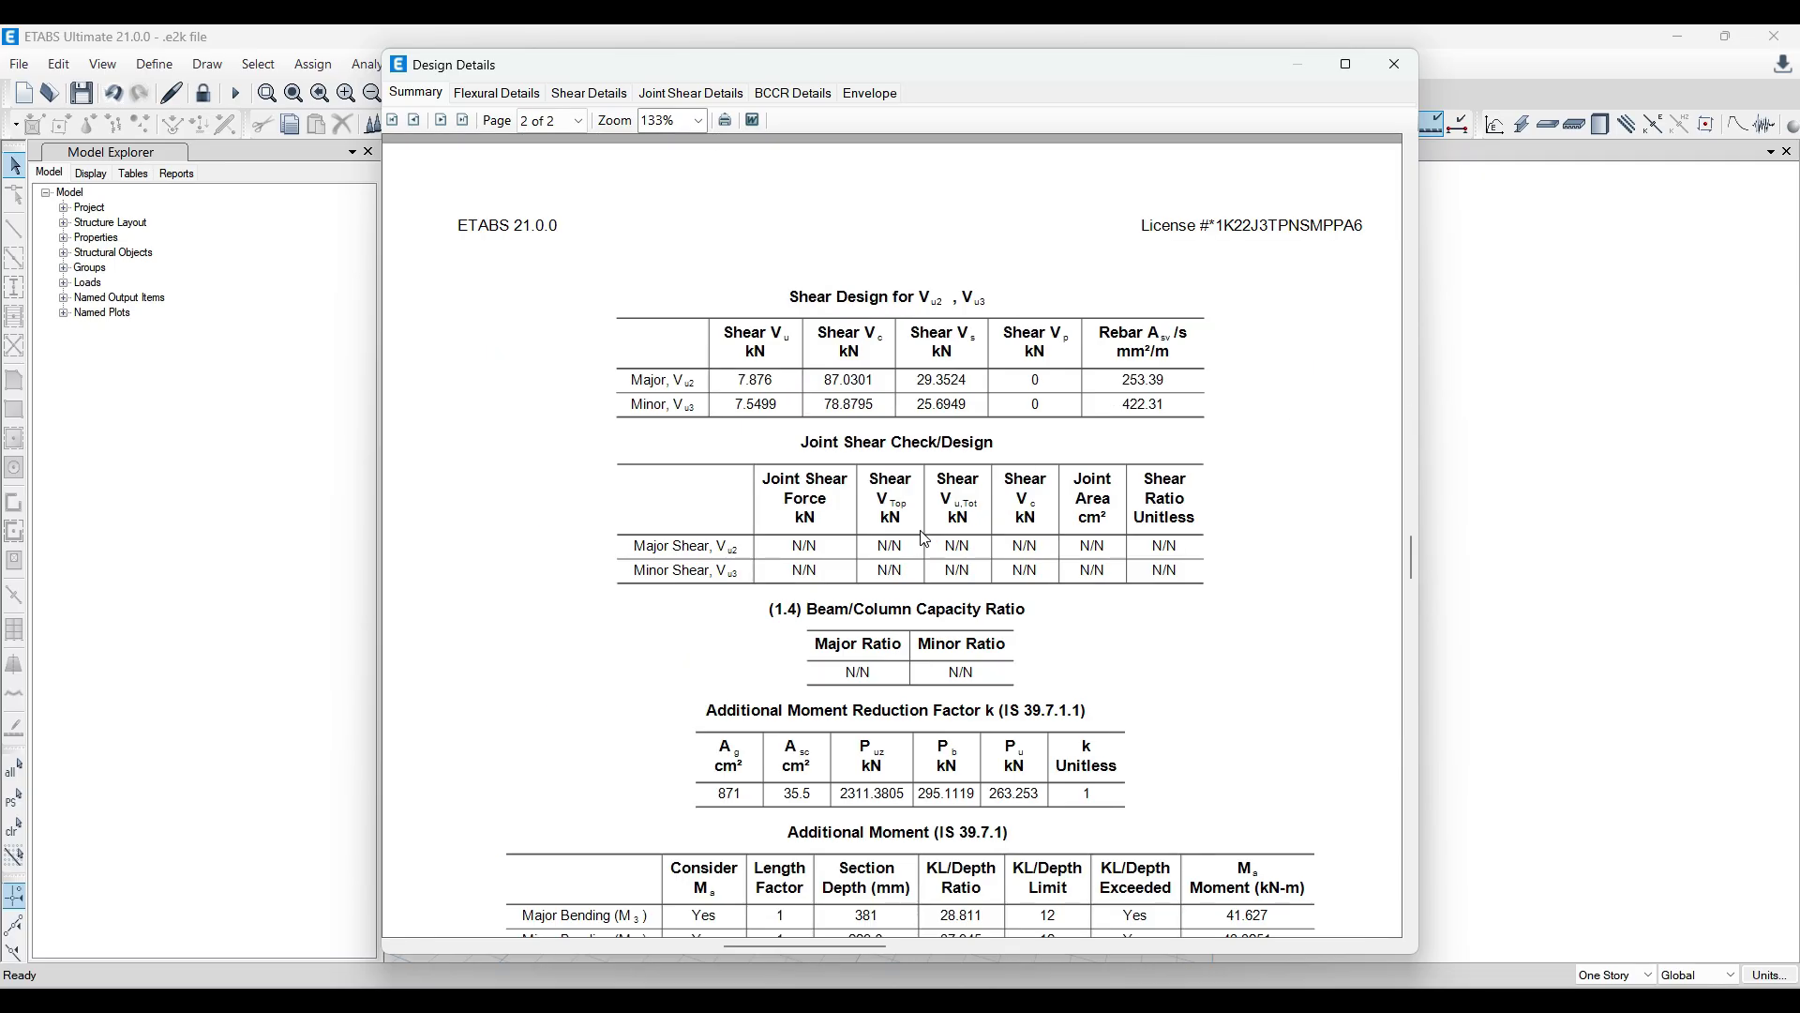
pyautogui.scroll(-1, 925, 538)
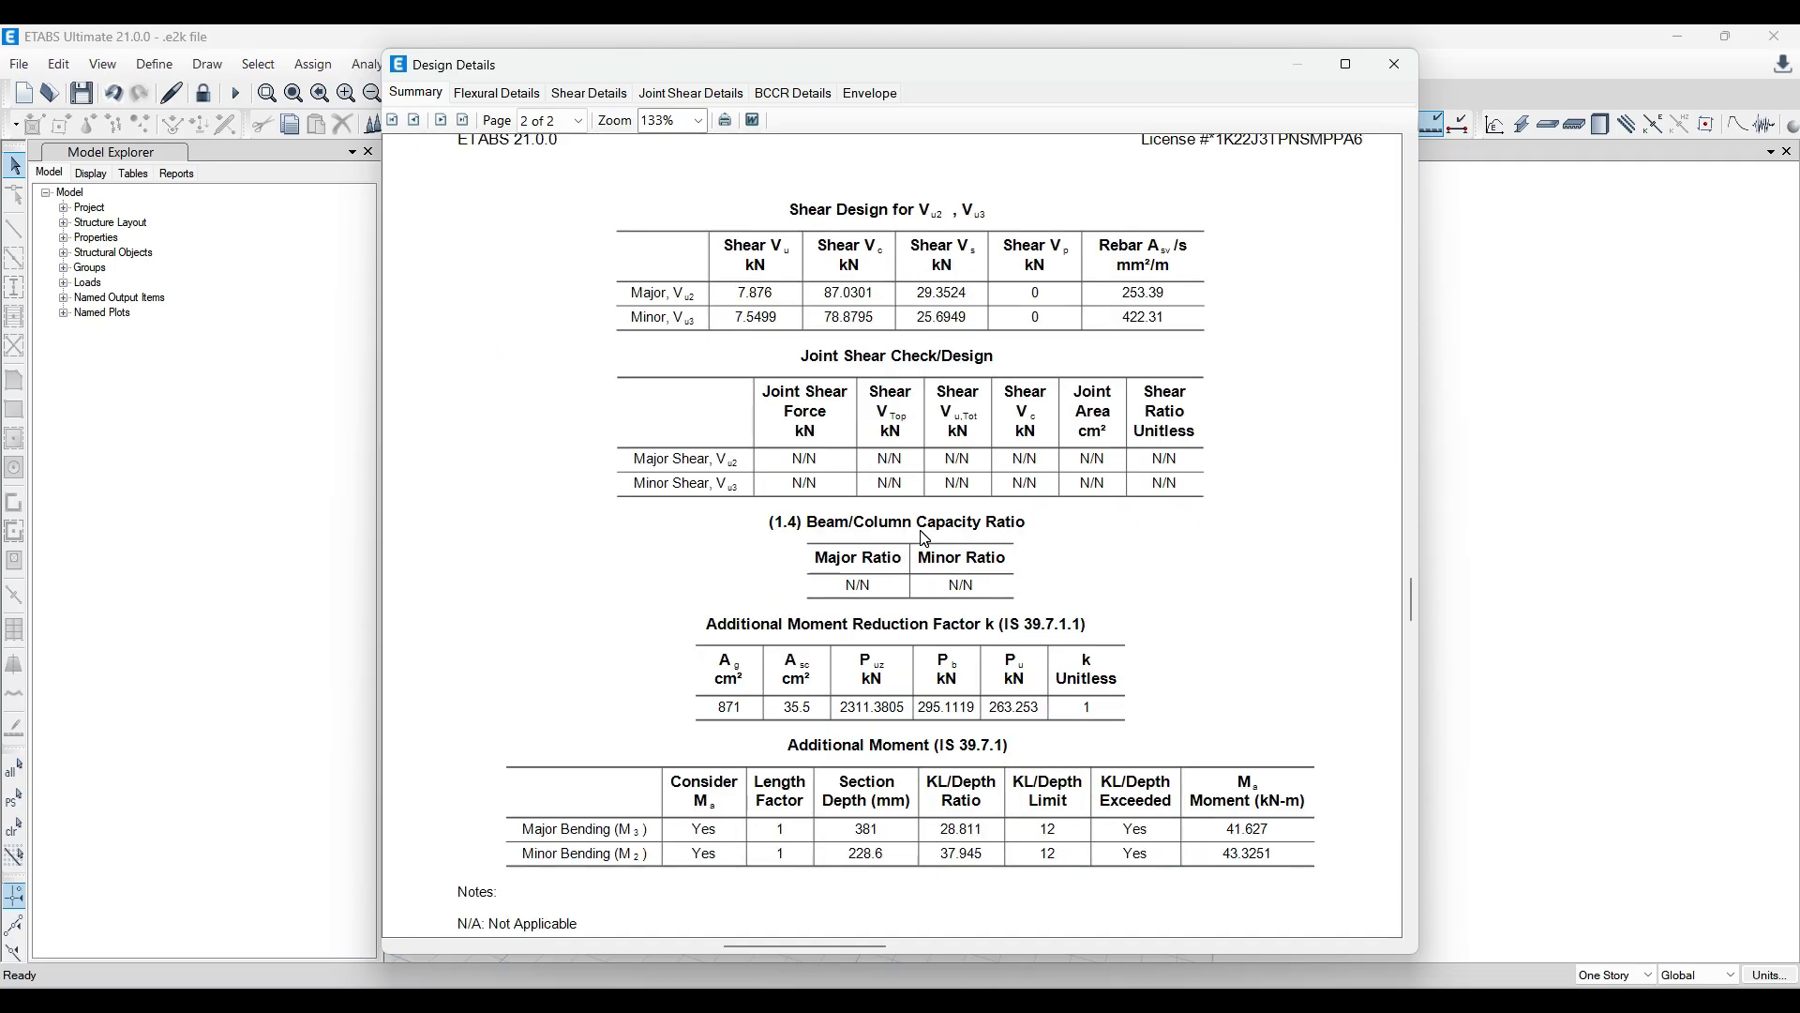
pyautogui.scroll(-1, 924, 550)
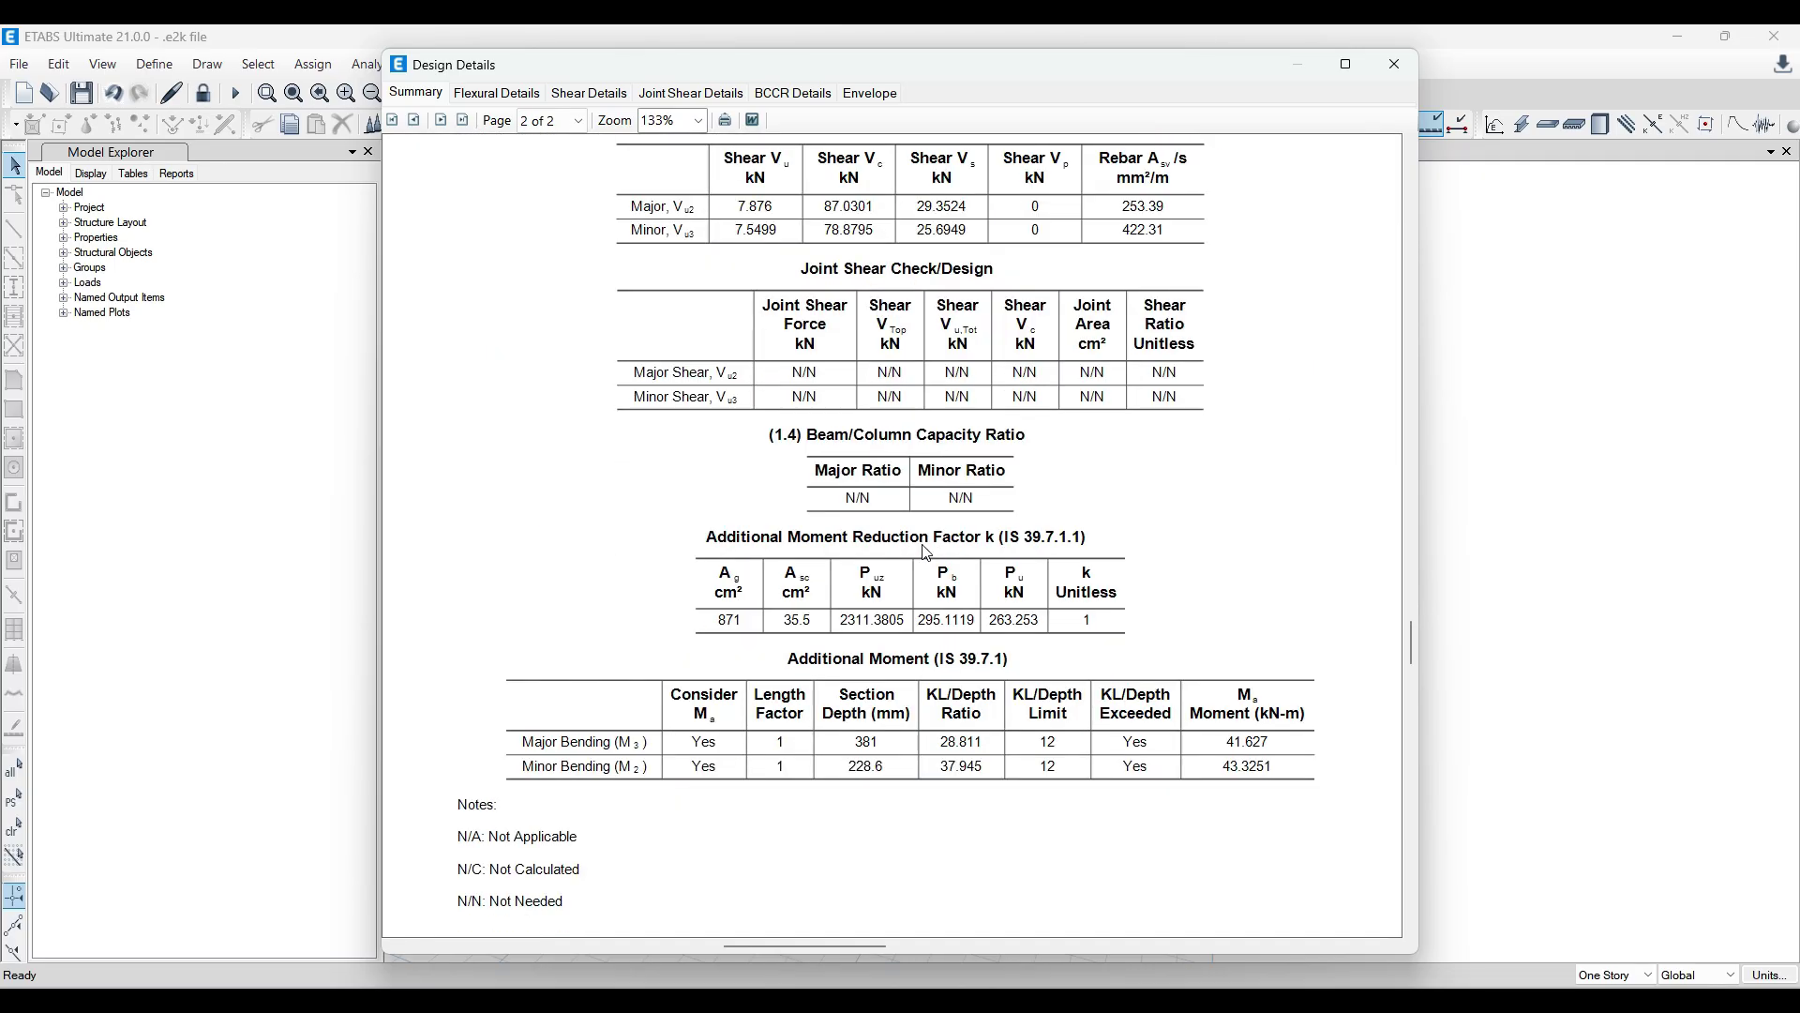
pyautogui.scroll(-1, 917, 729)
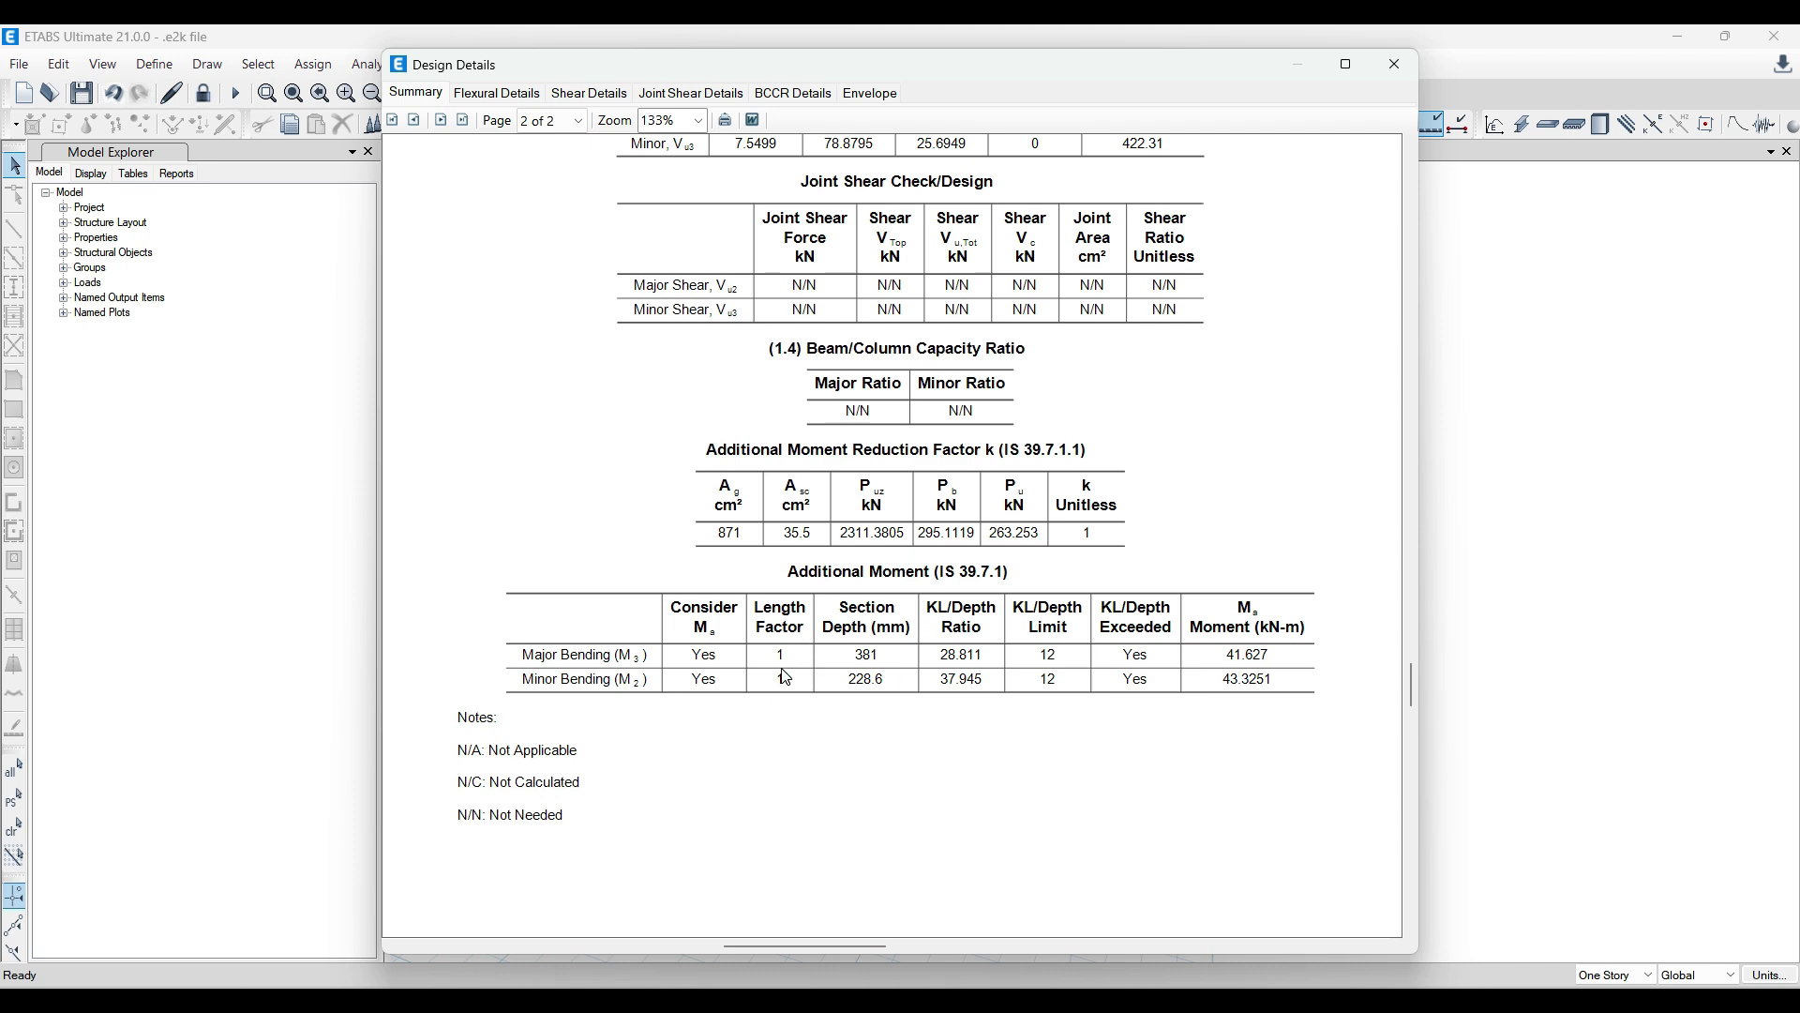
pyautogui.scroll(-1, 1094, 629)
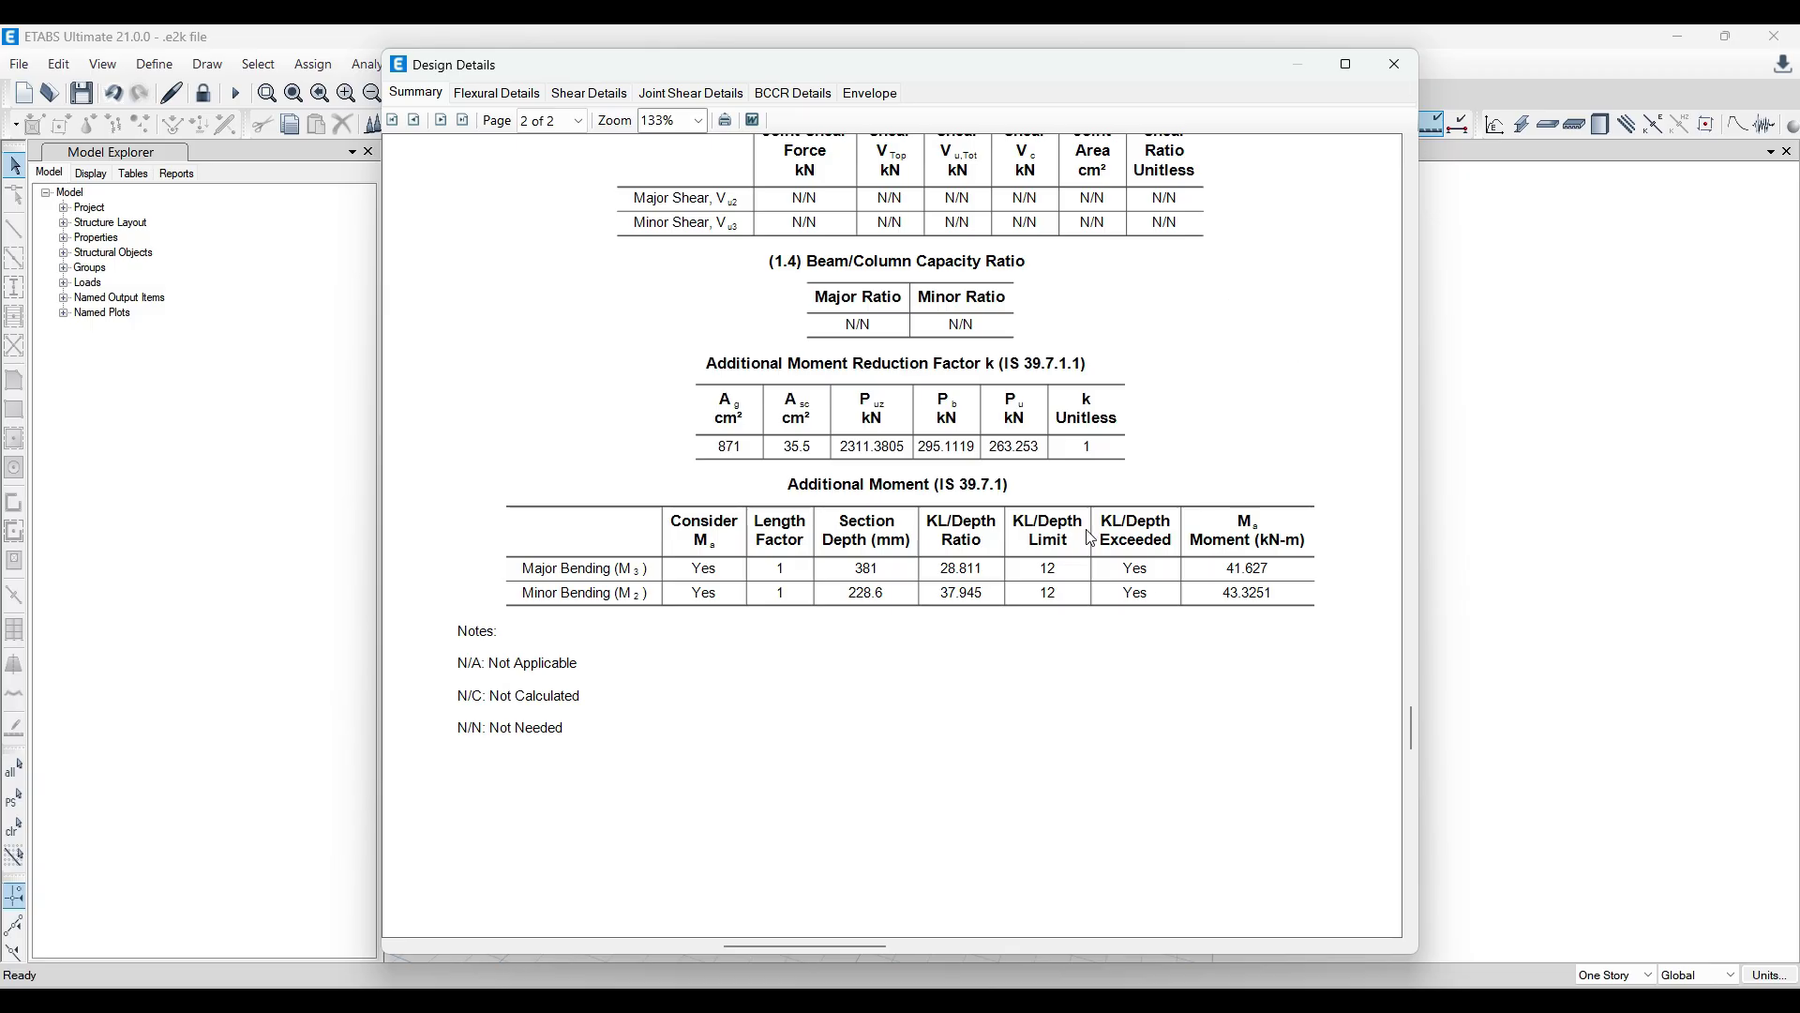
pyautogui.scroll(4, 1057, 600)
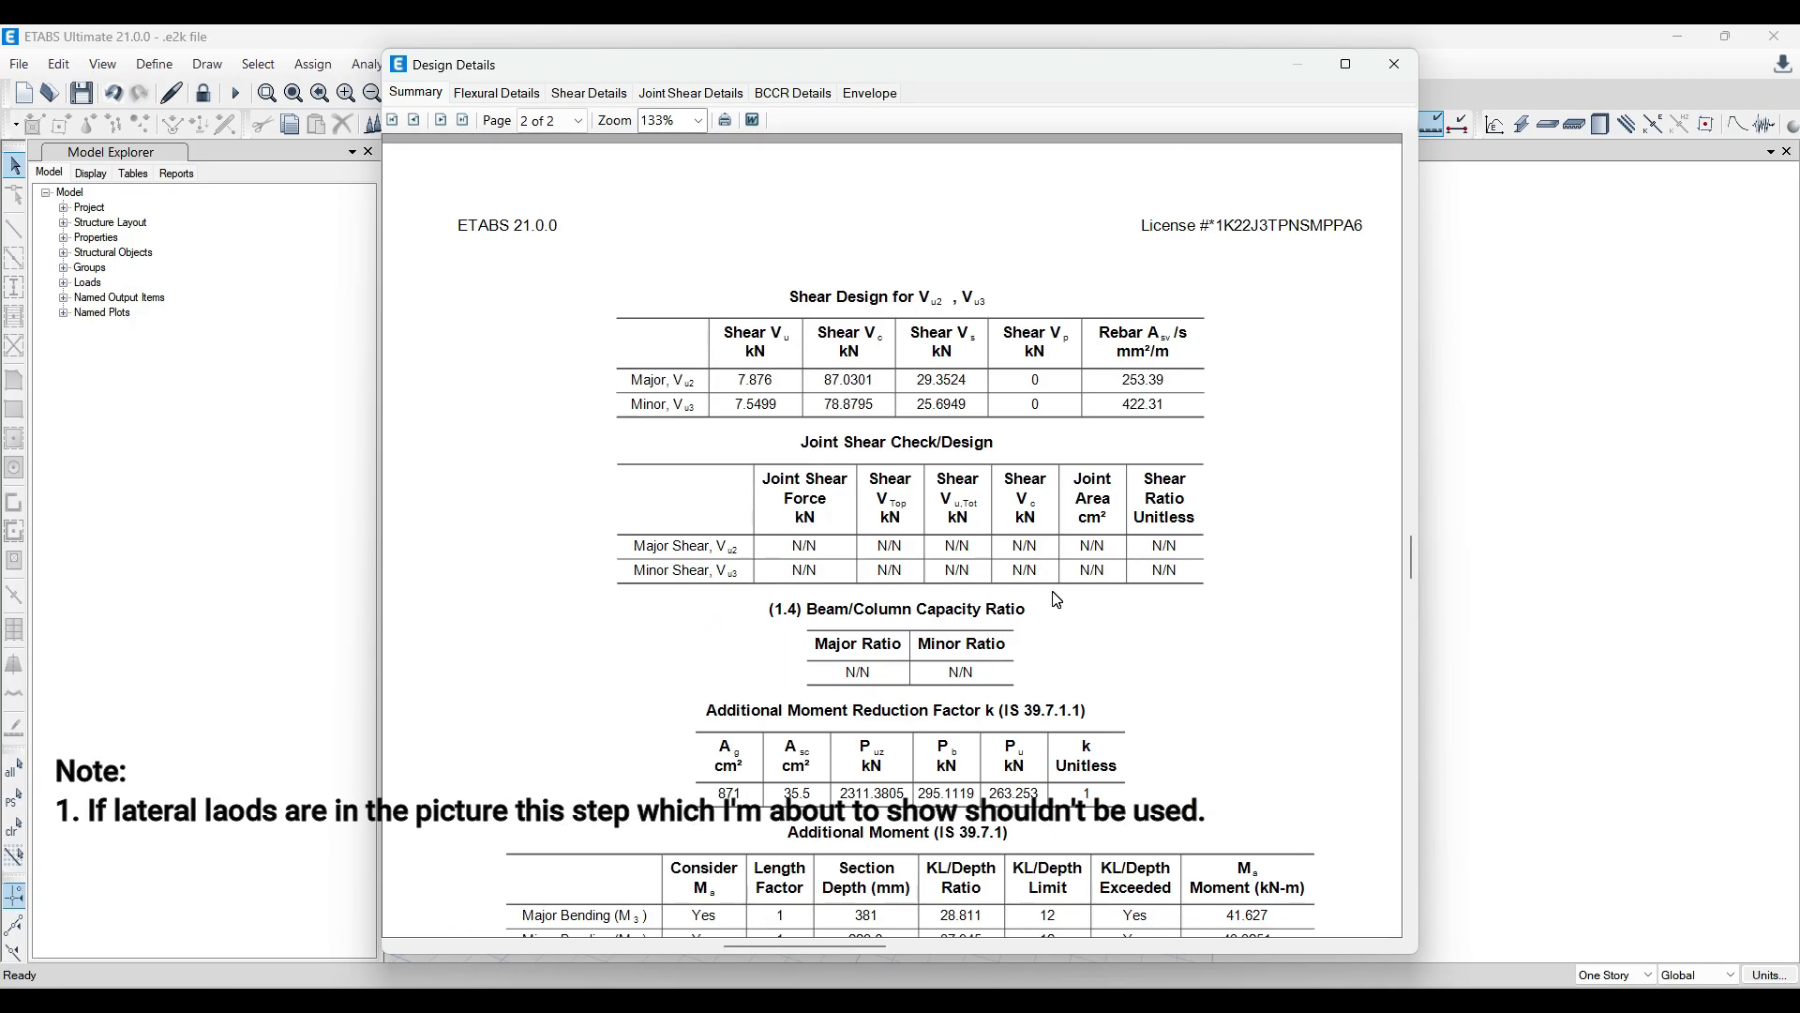
pyautogui.scroll(5, 1057, 600)
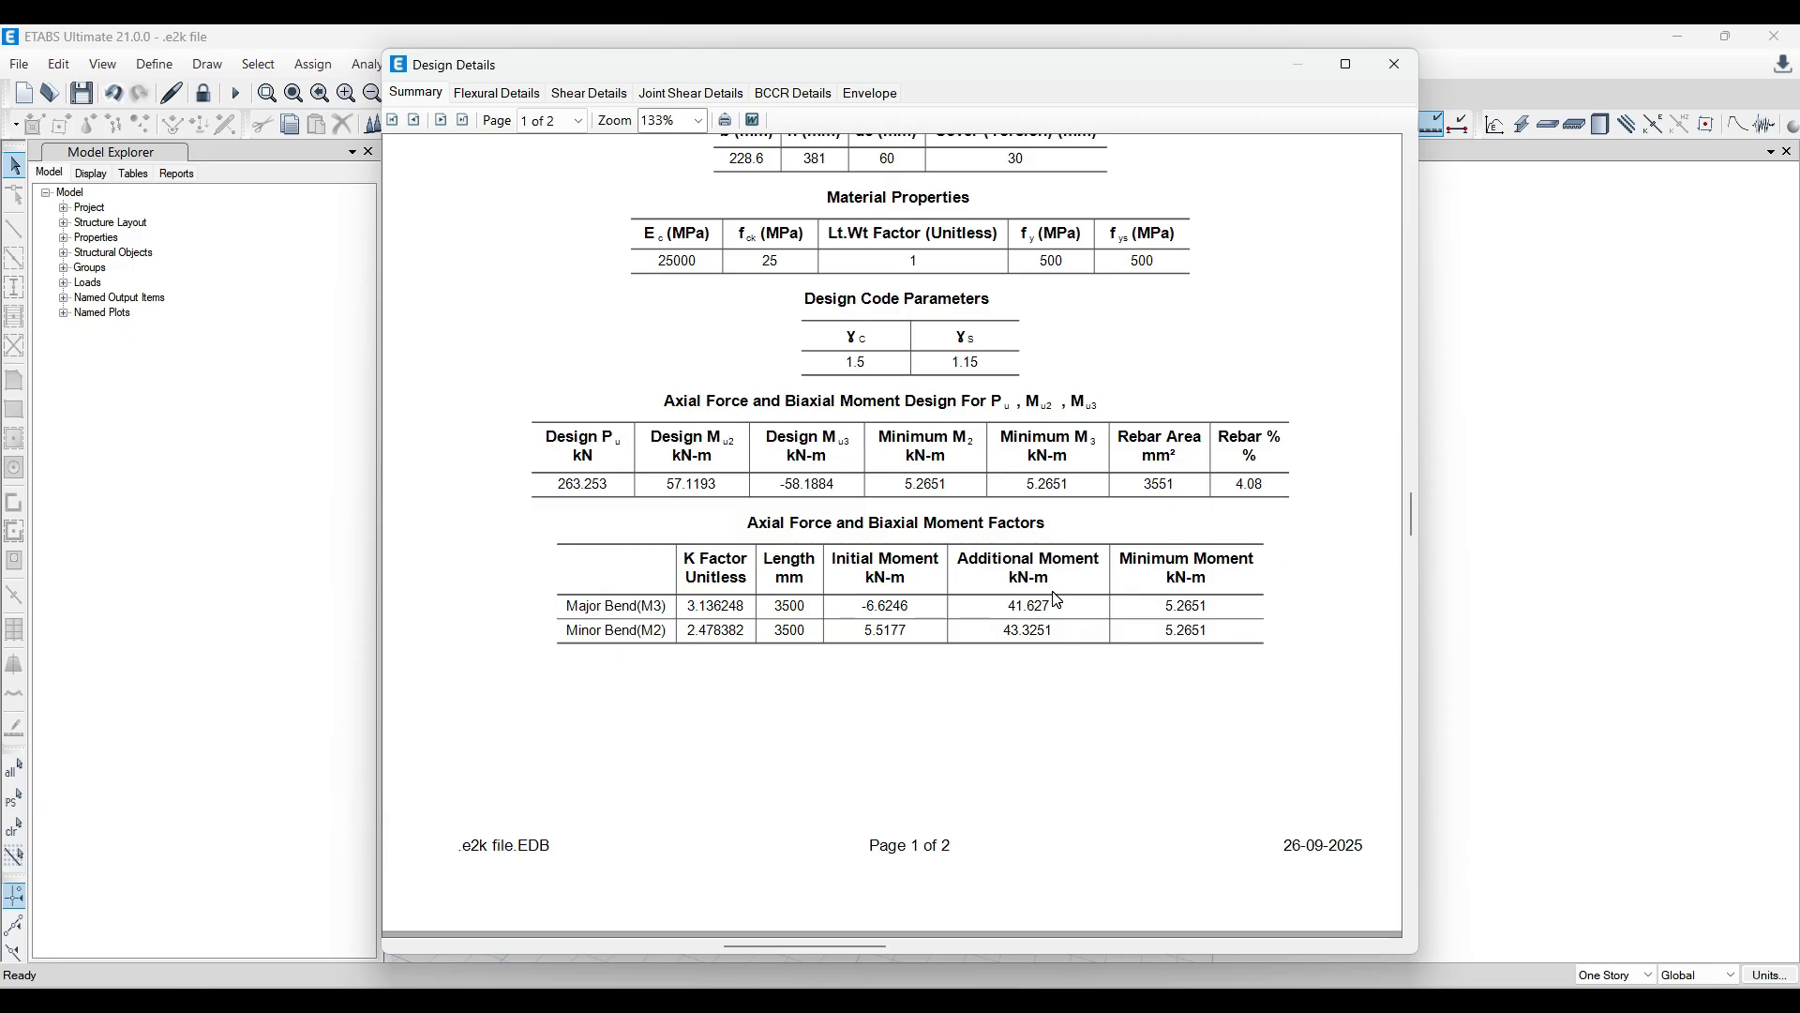
pyautogui.scroll(-5, 1056, 600)
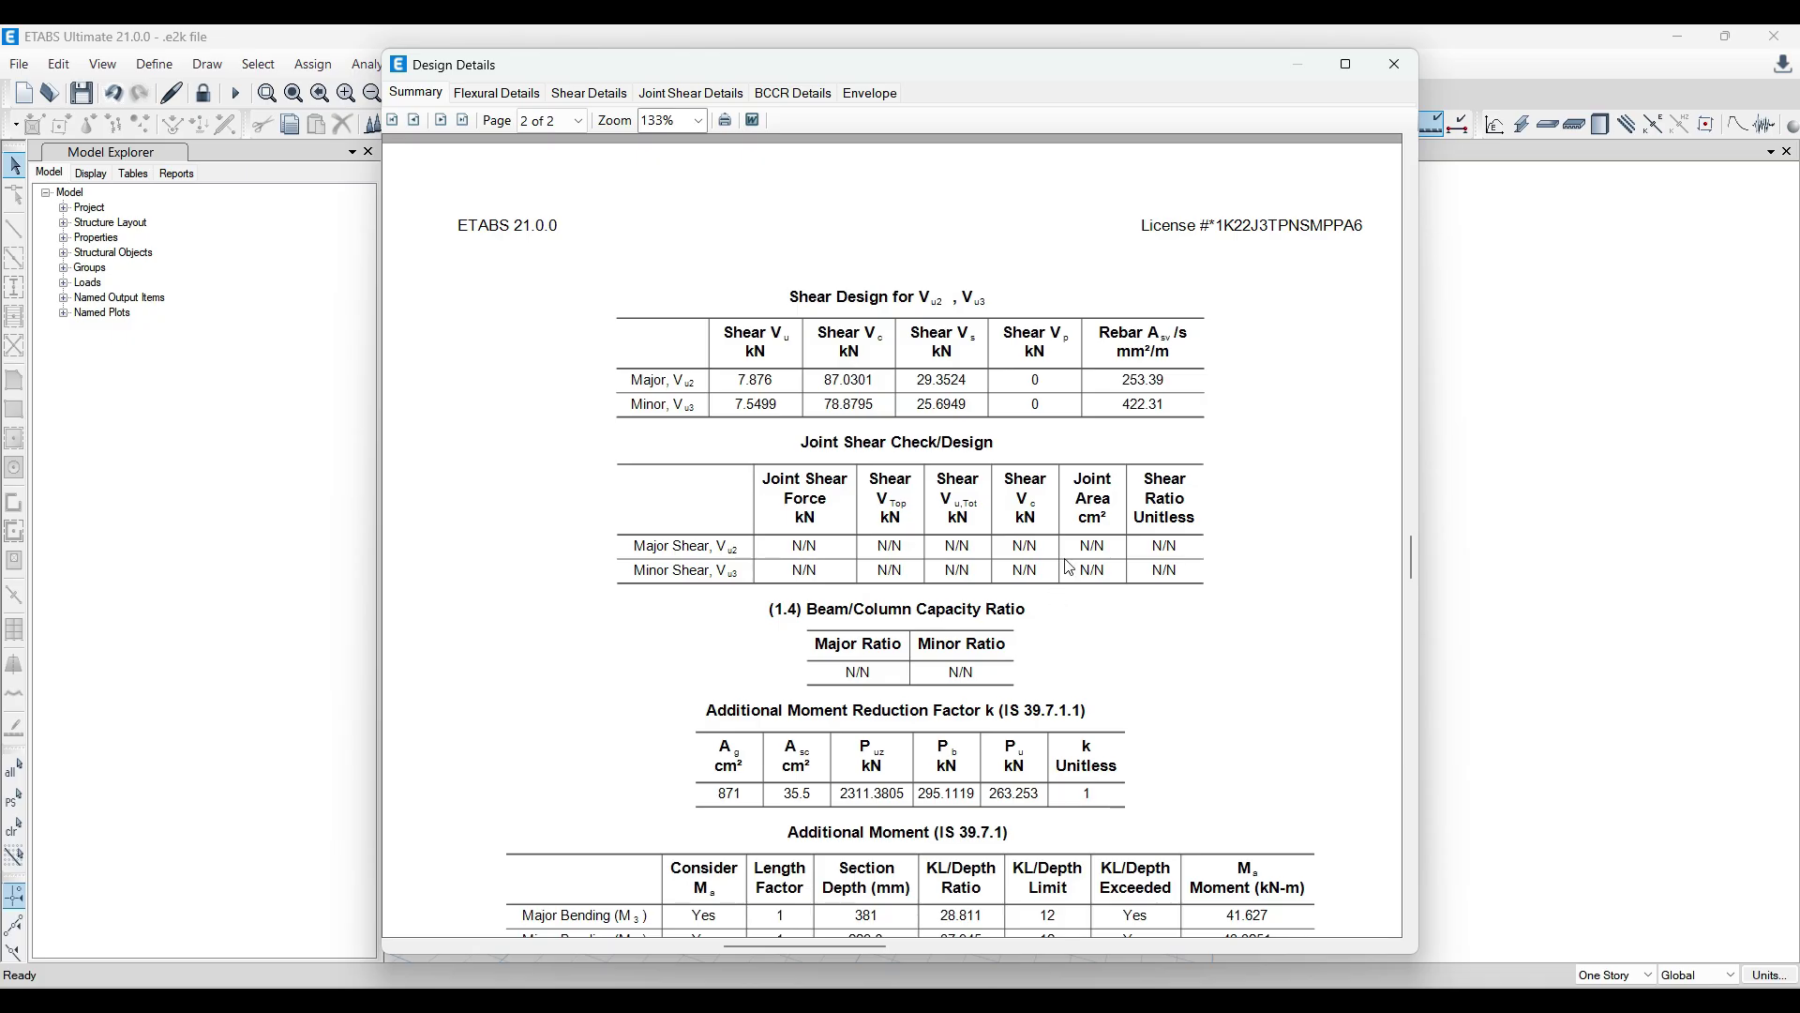
pyautogui.scroll(-1, 1074, 548)
pyautogui.scroll(-3, 1075, 548)
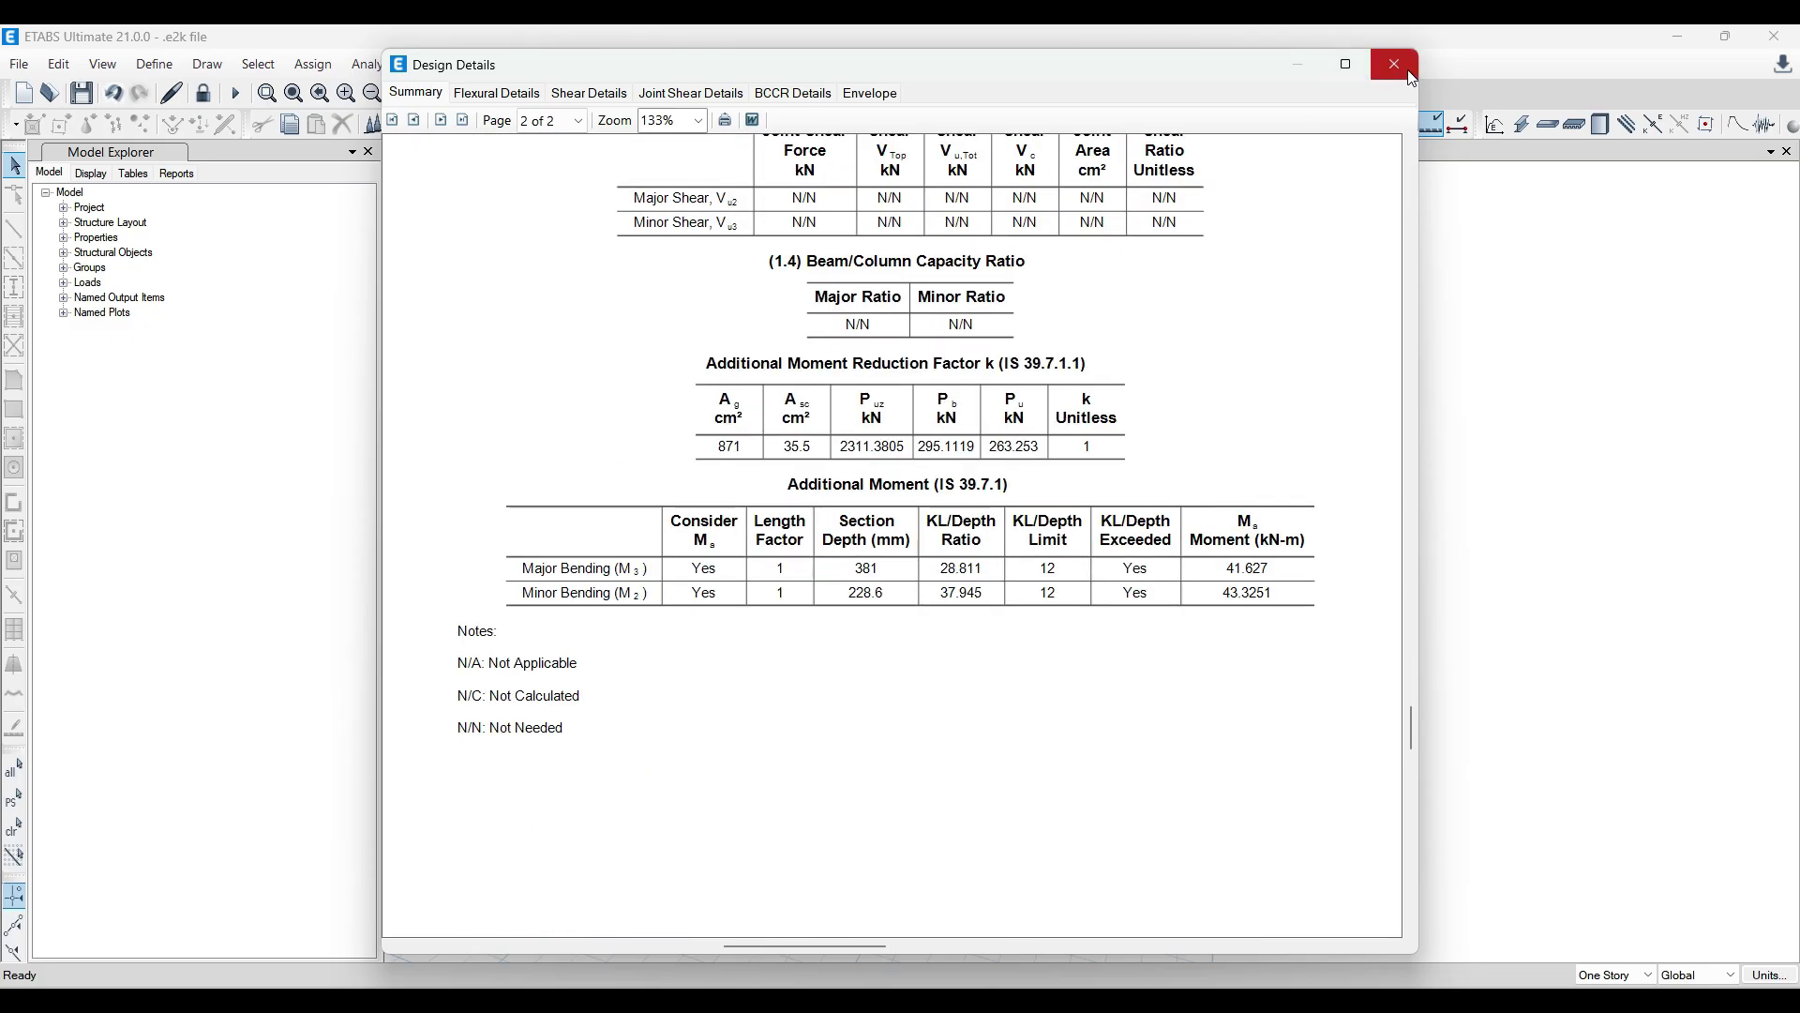
# Scroll back to the top of page 1 of C4's Design Details report.
pyautogui.scroll(15, 1095, 581)
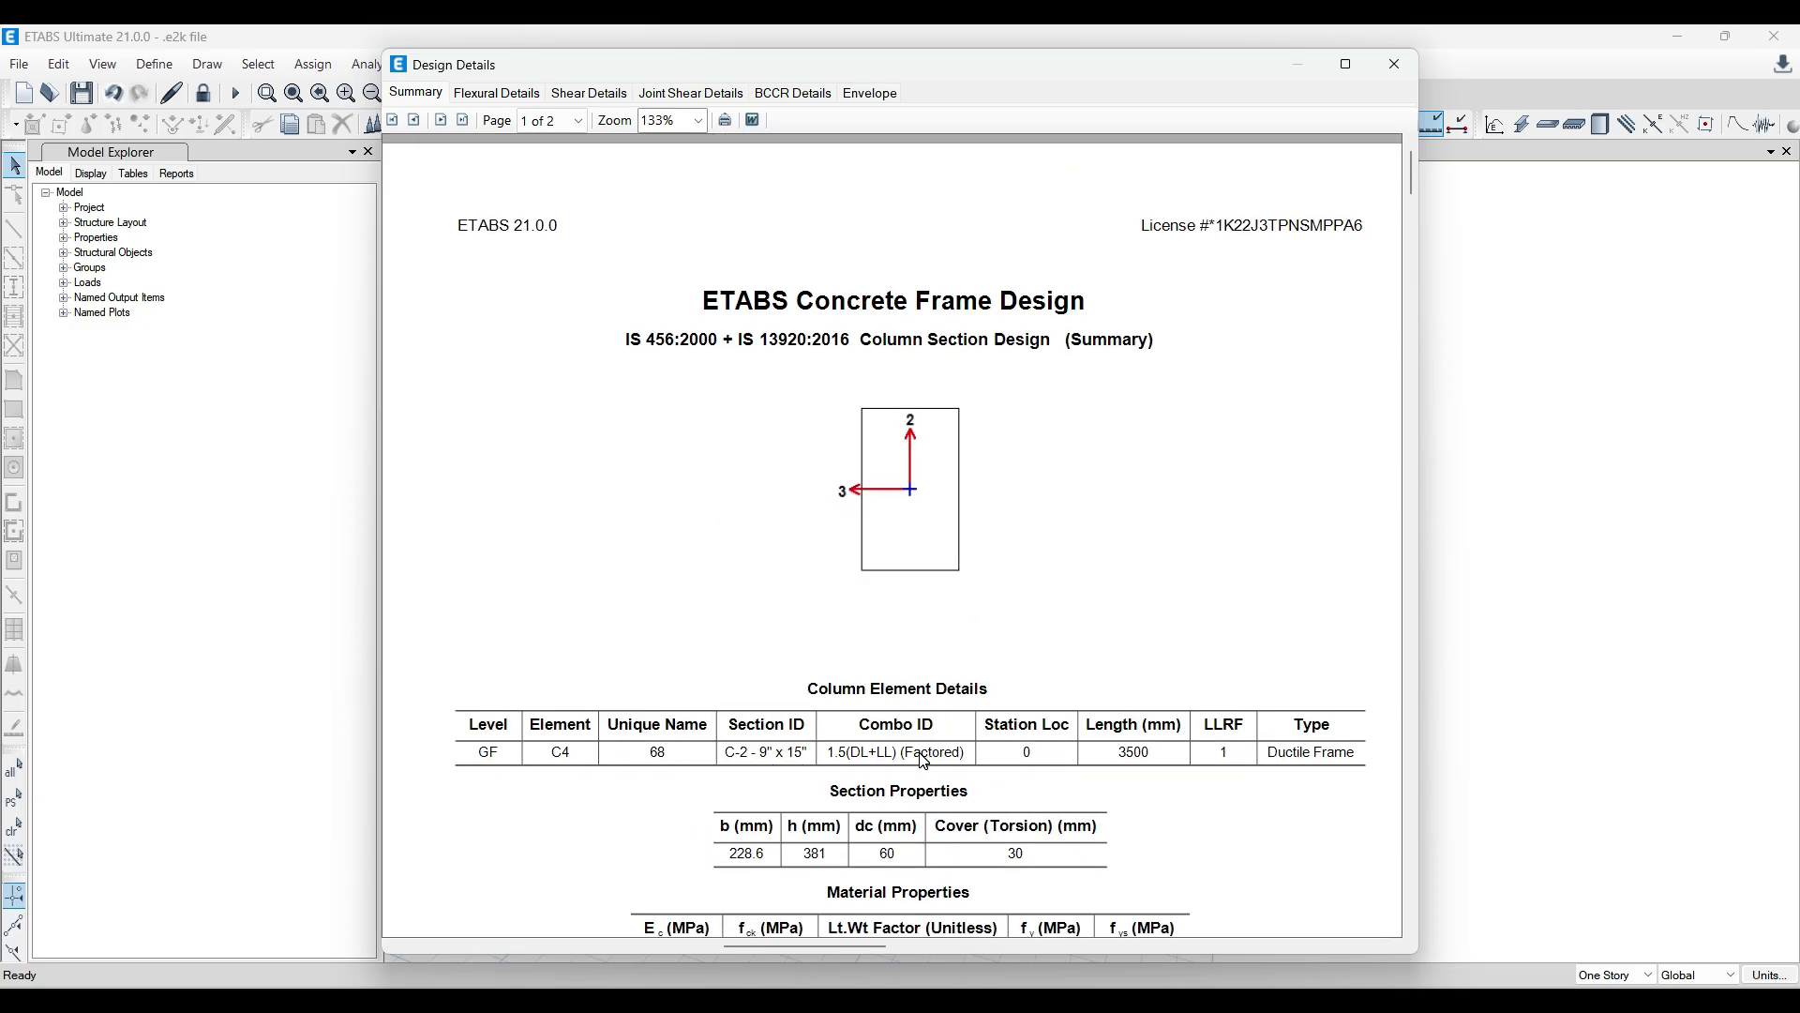
pyautogui.scroll(-1, 924, 763)
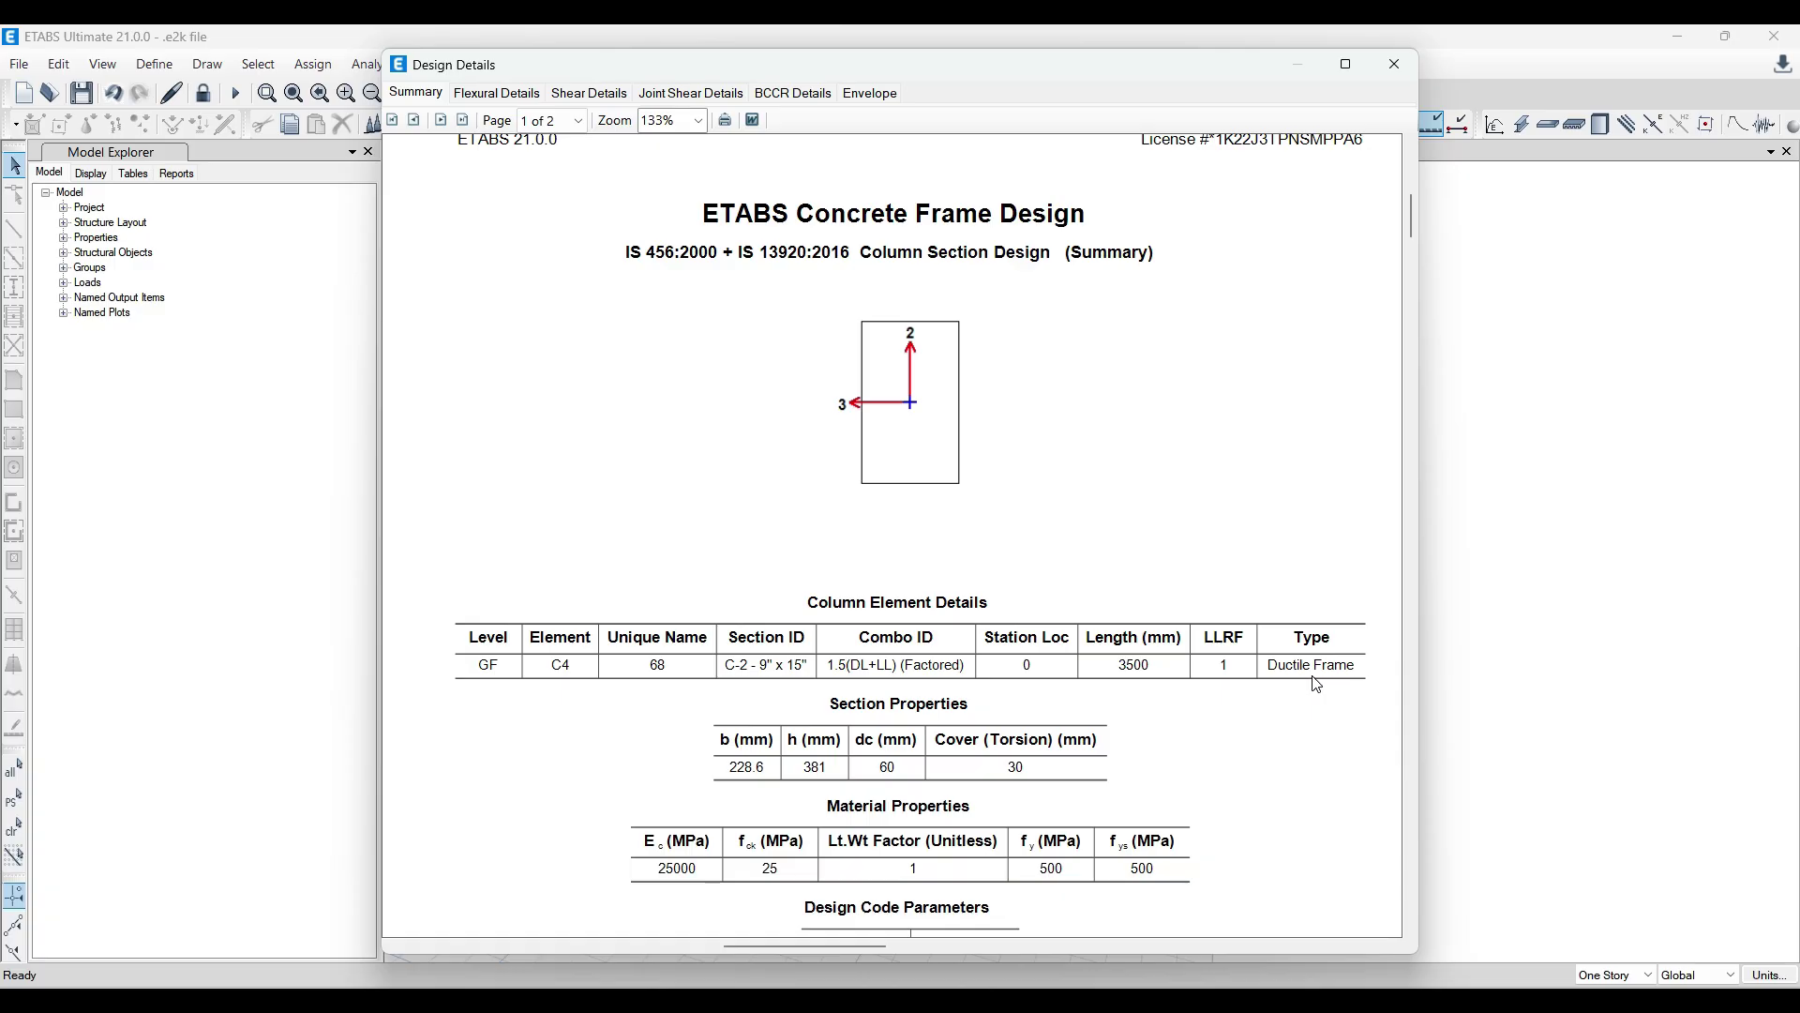
pyautogui.scroll(-1, 1402, 95)
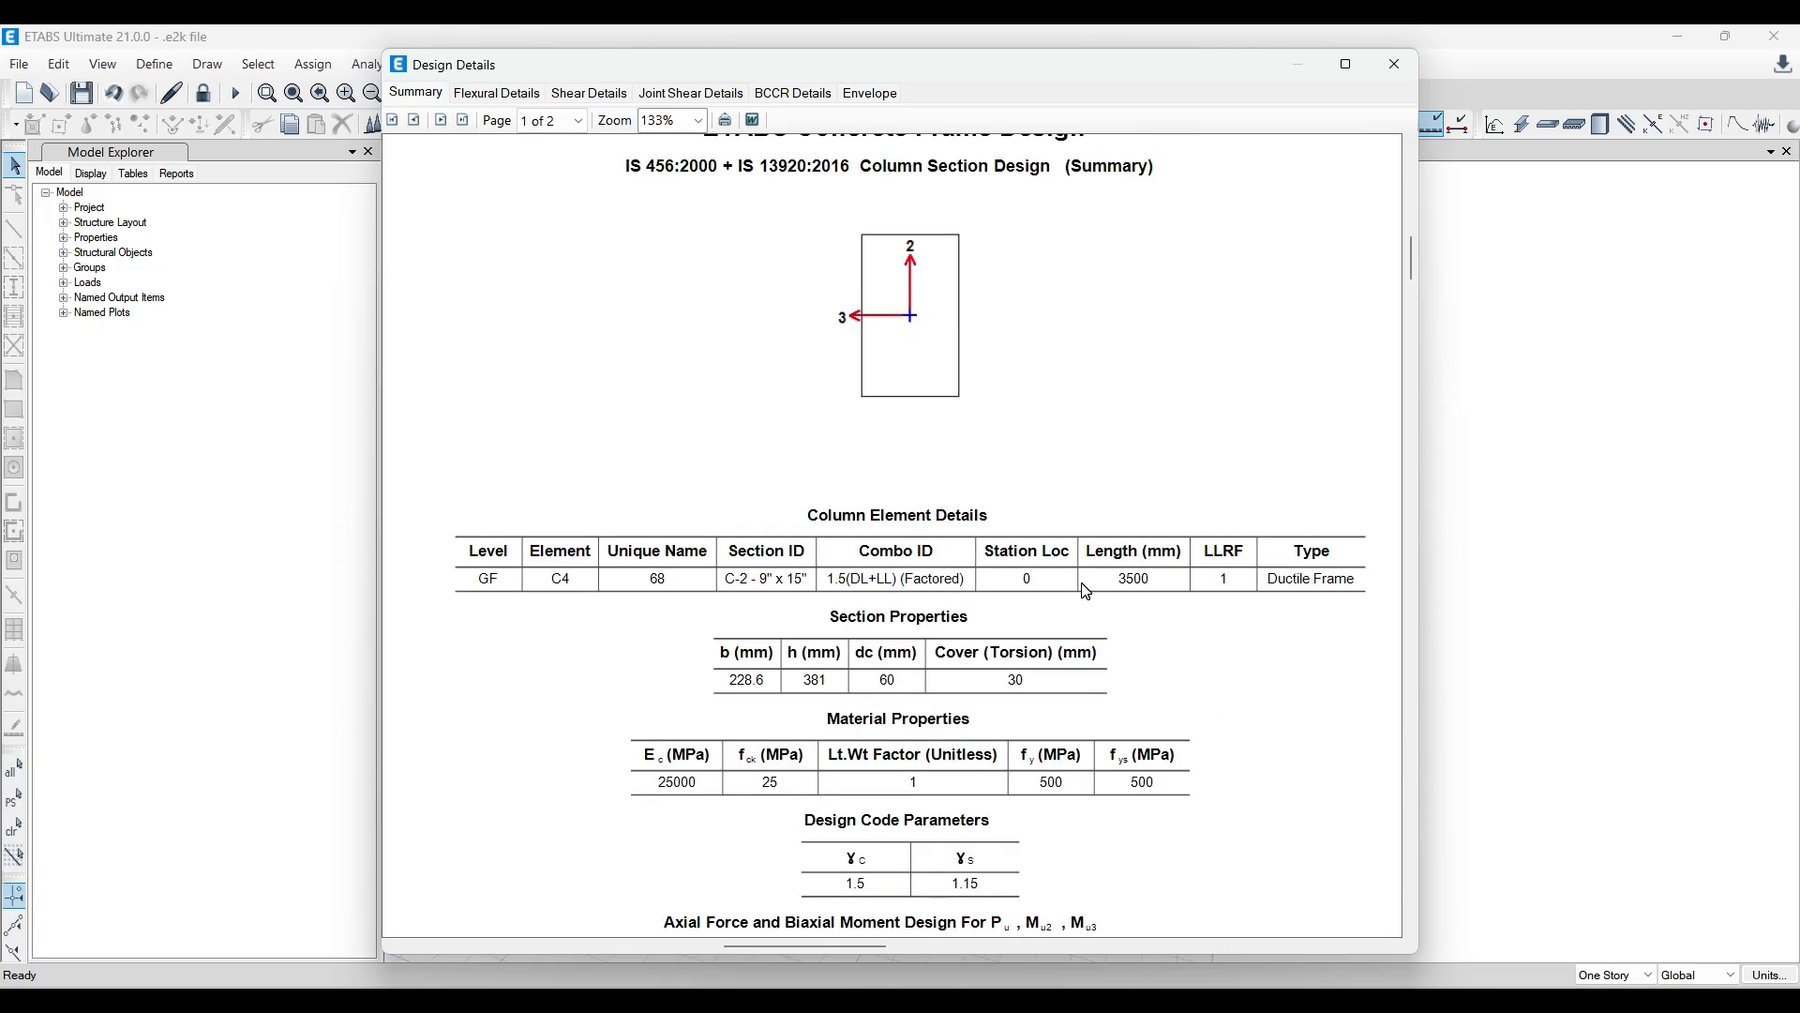
# Close C4's detailed report and design information, then select the entire model.
pyautogui.click(1394, 64)
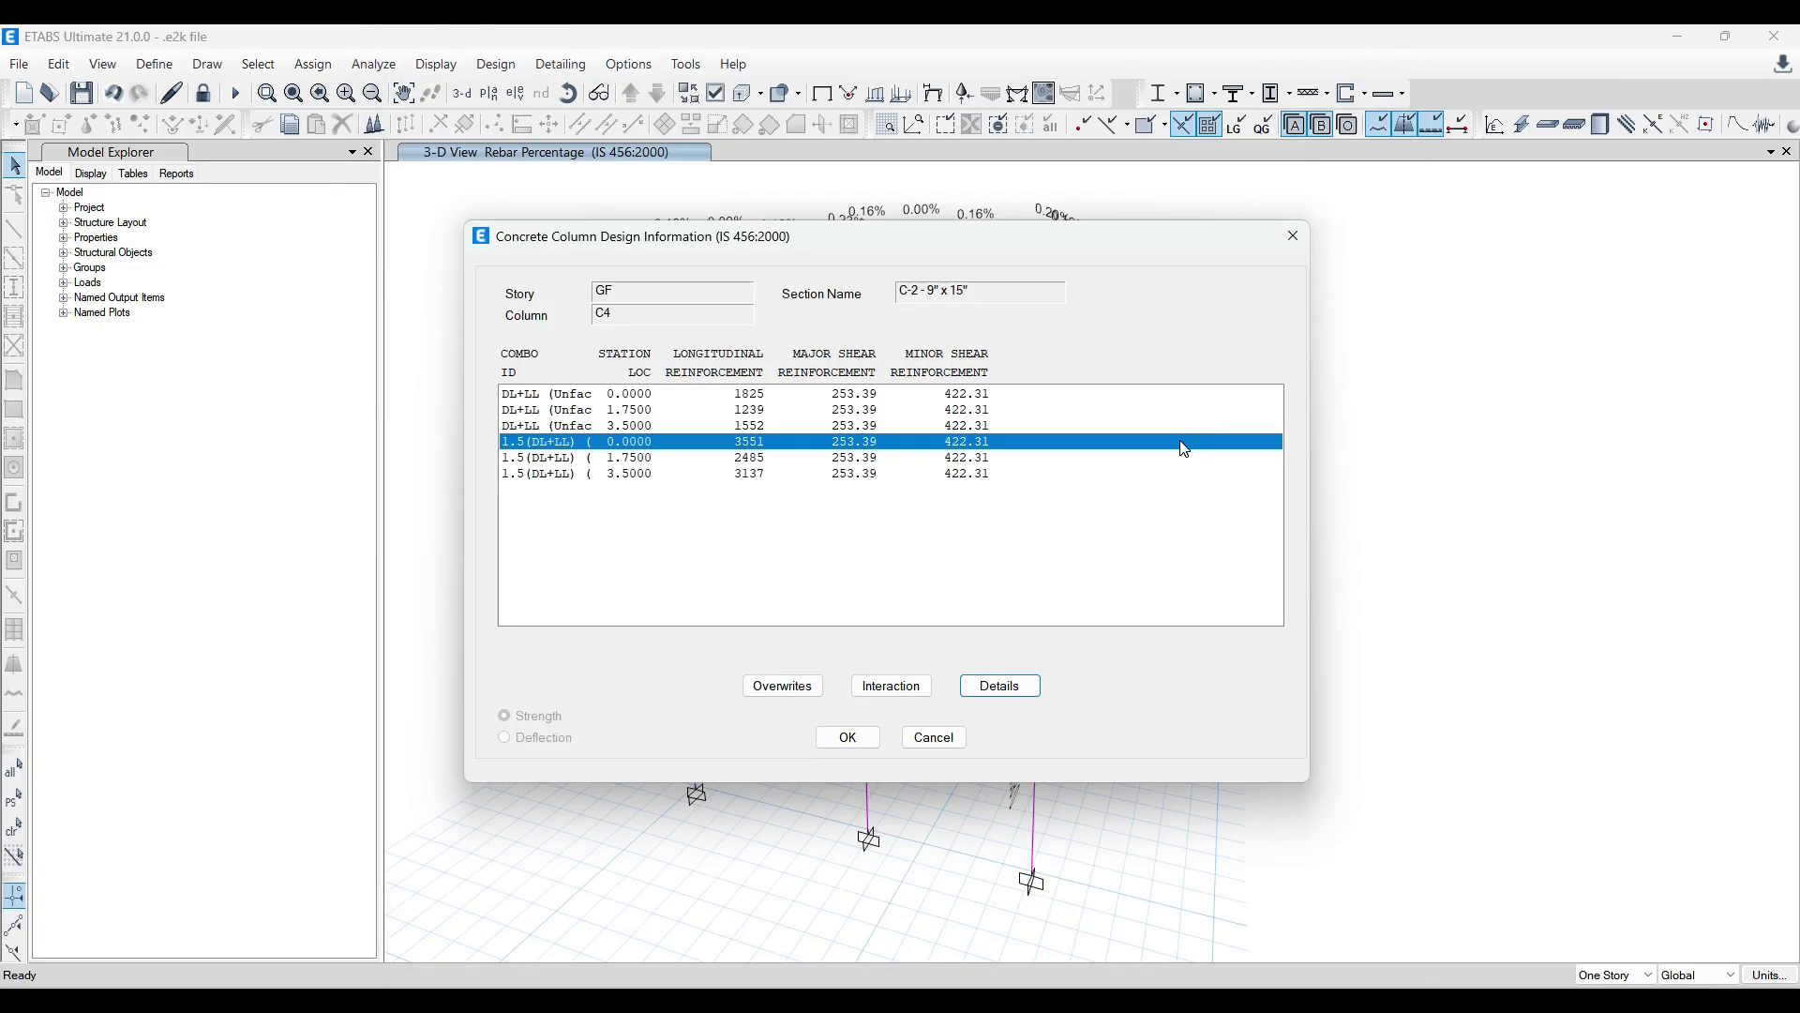
pyautogui.click(1294, 236)
pyautogui.click(532, 290)
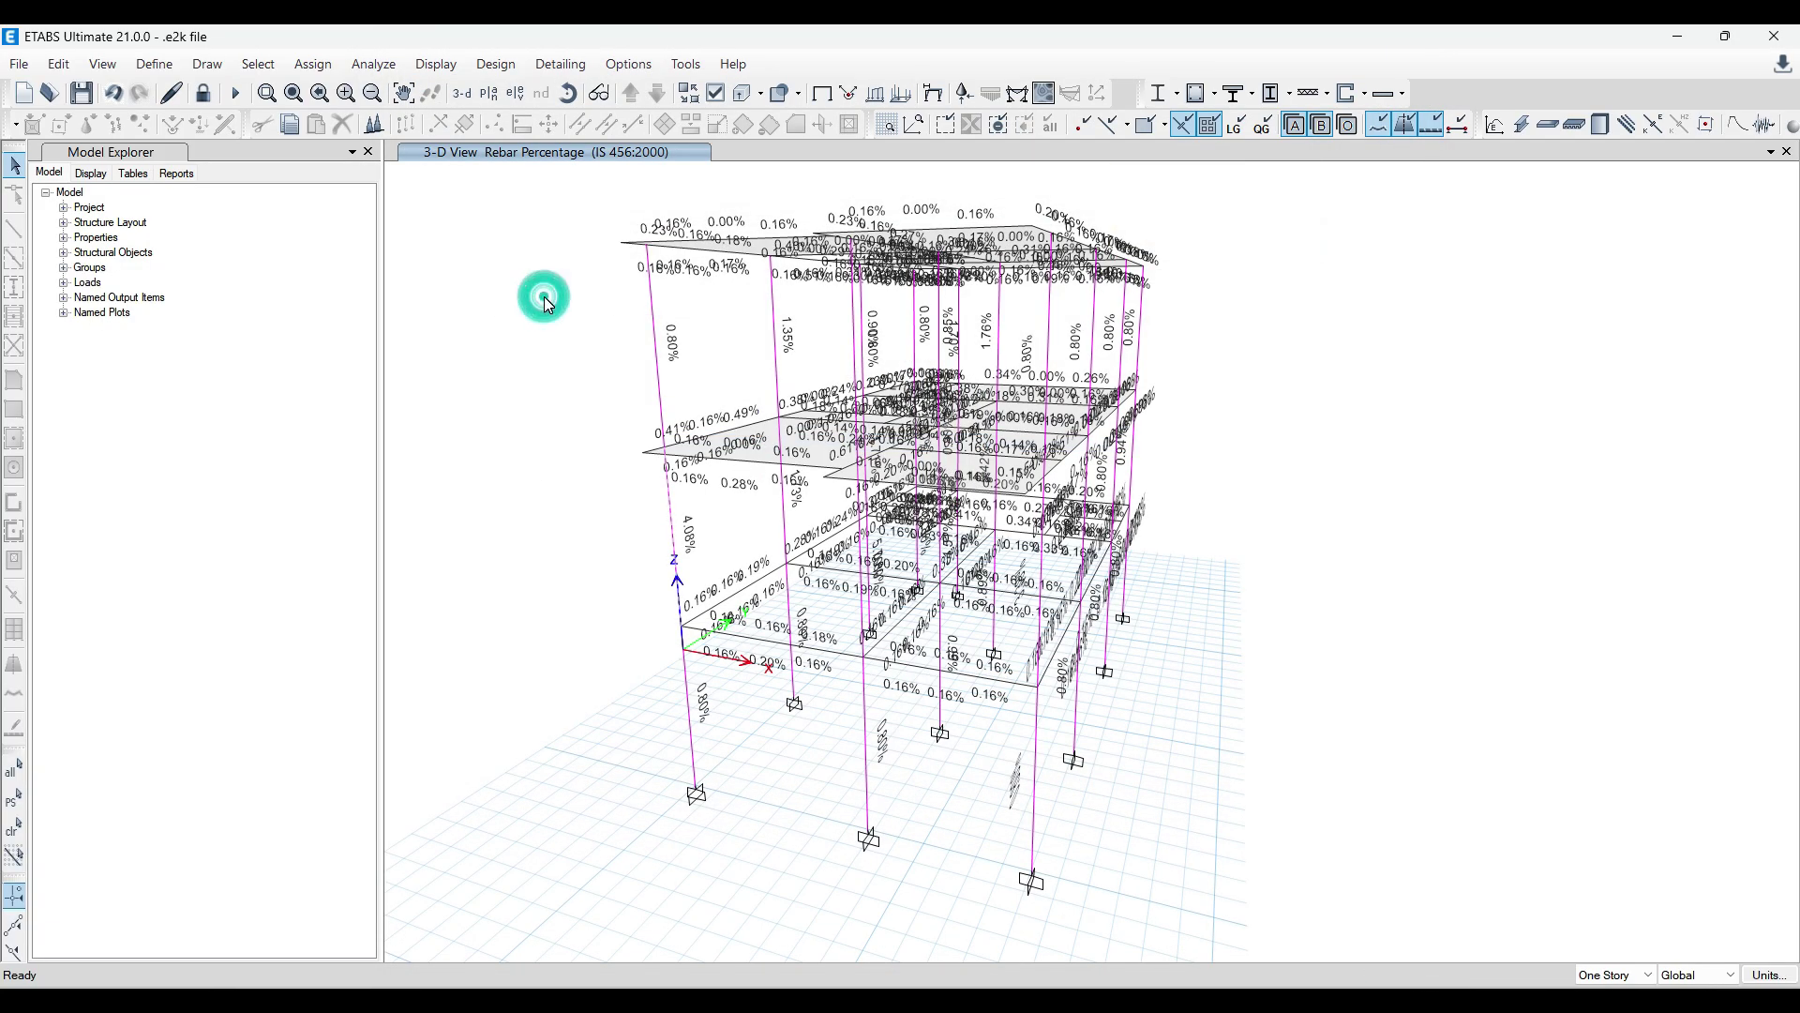
pyautogui.hotkey('ctrl', 'shift', 'a')
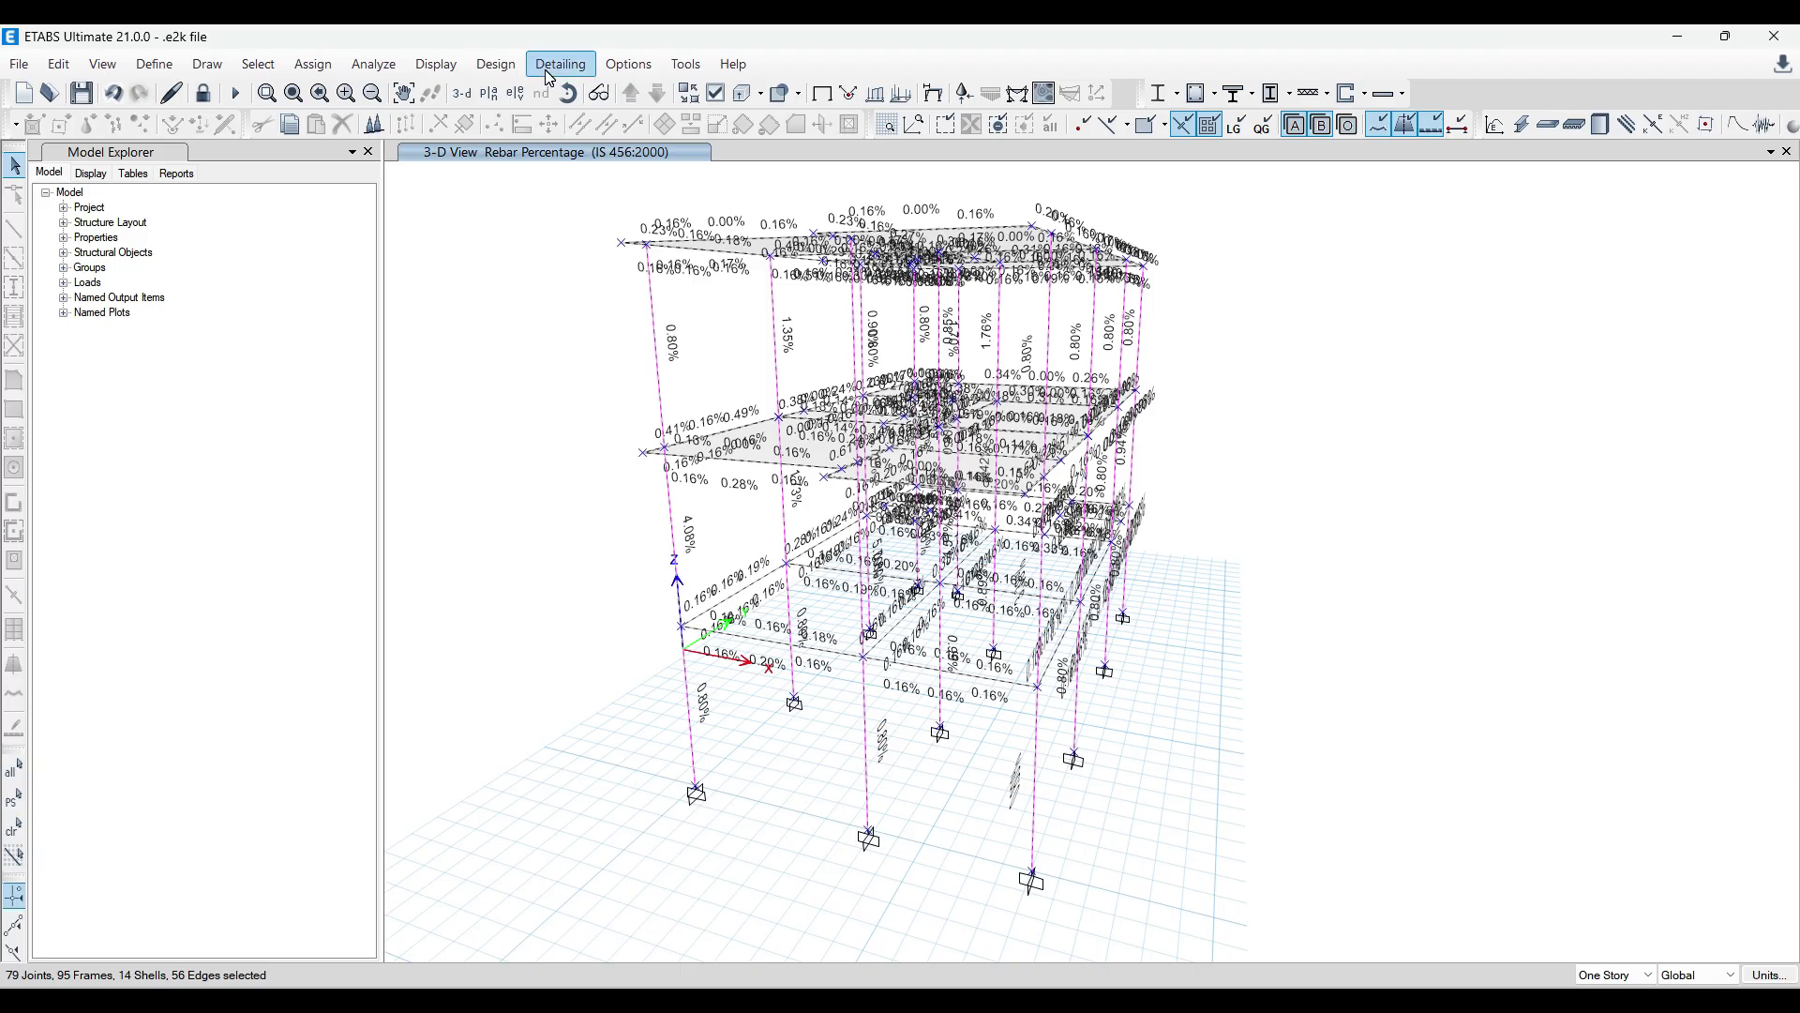
# Reselect every object with Ctrl+A and bring up the Design menu.
pyautogui.click(496, 63)
pyautogui.moveTo(525, 117)
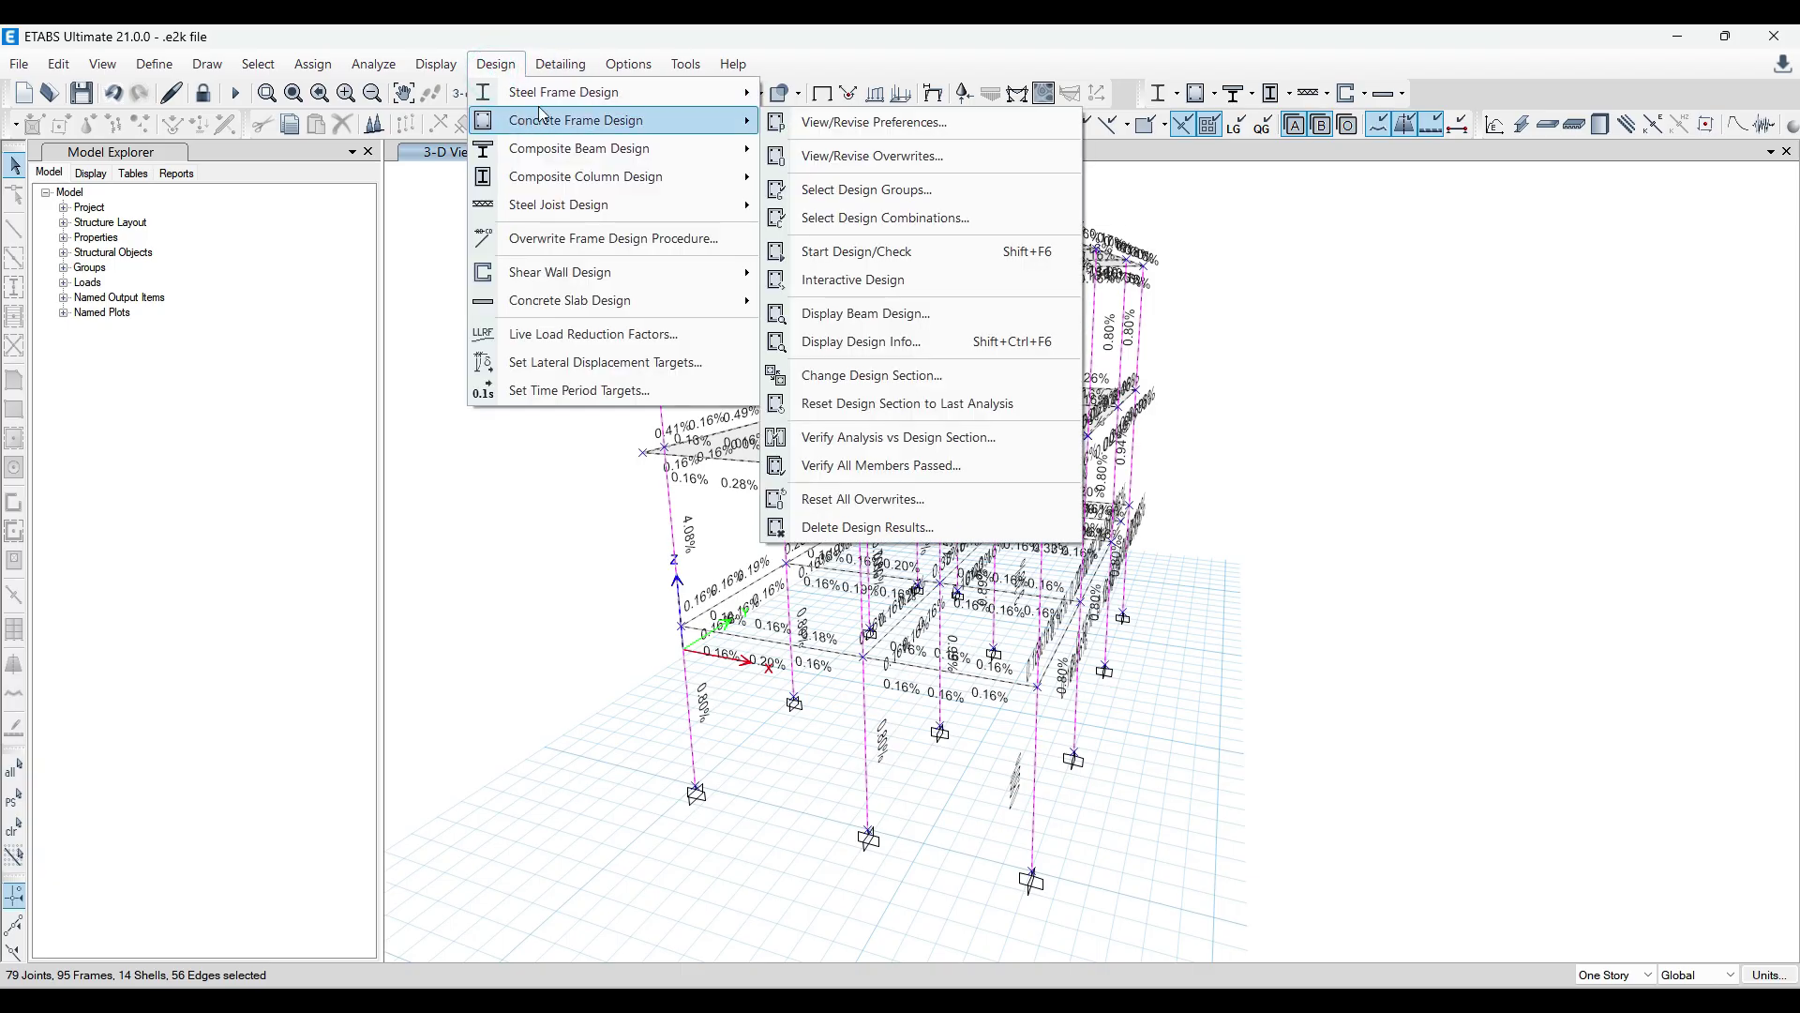
pyautogui.click(1271, 312)
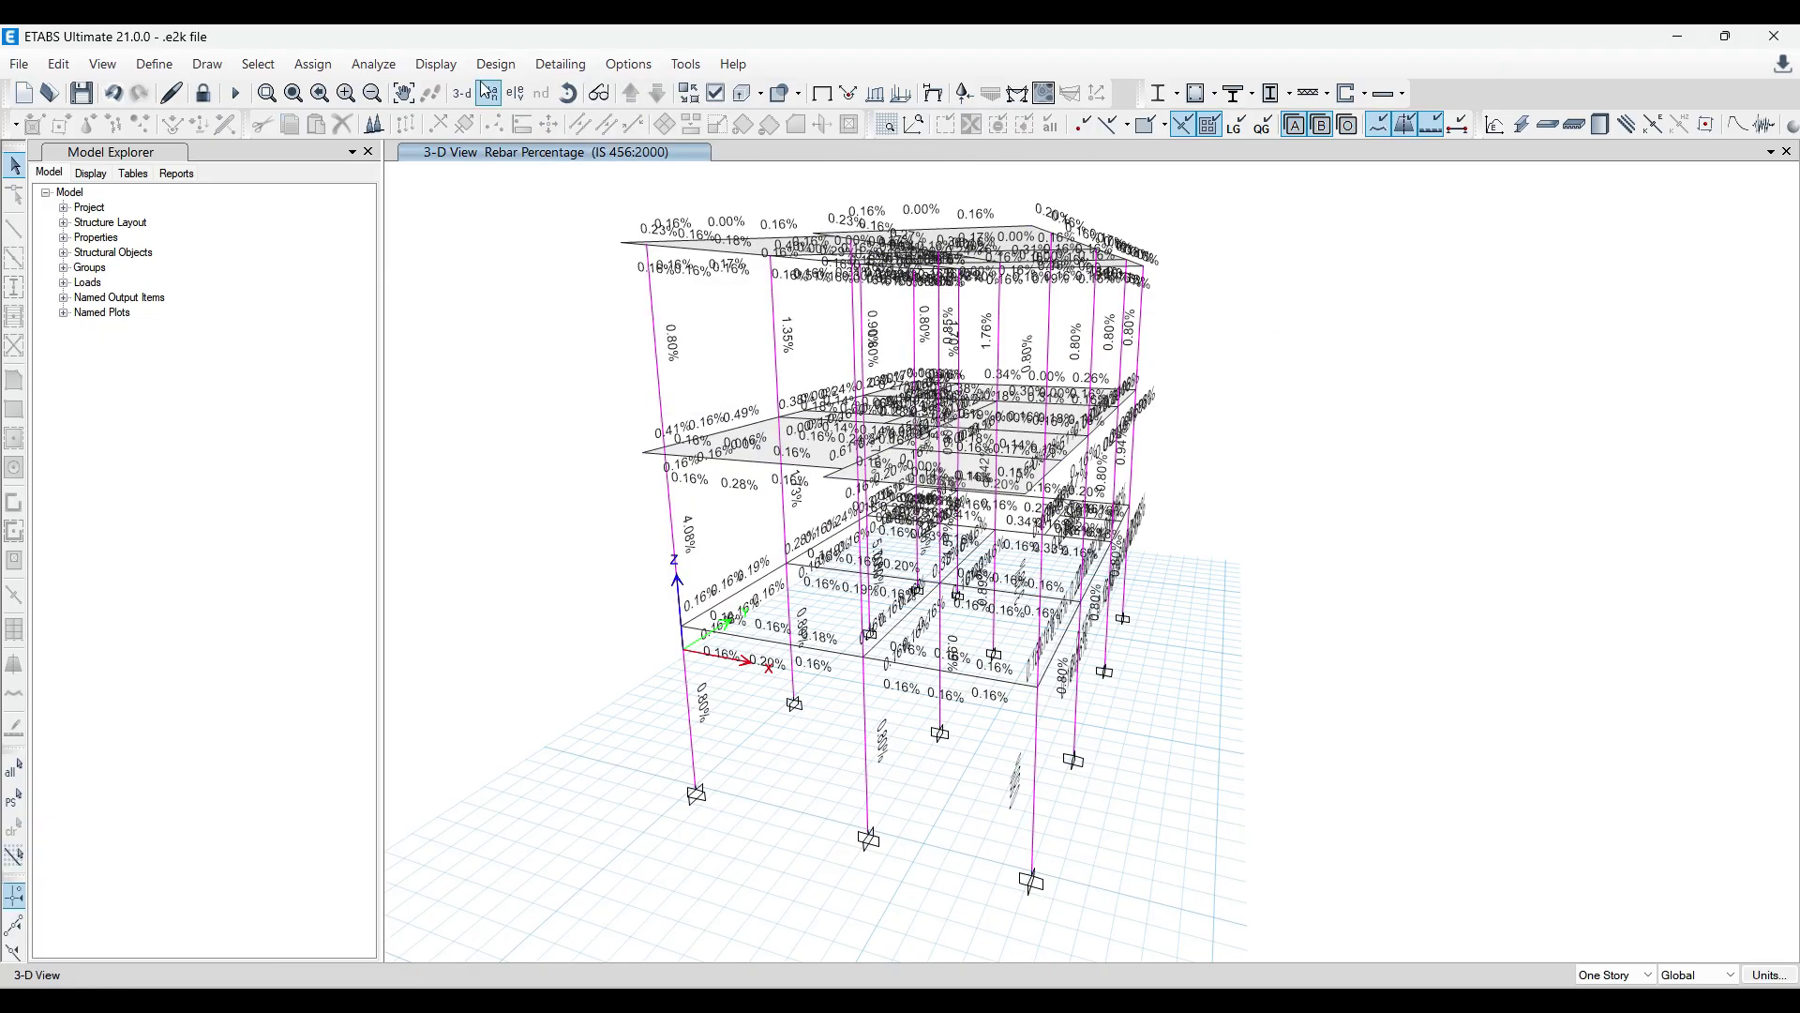
pyautogui.click(455, 65)
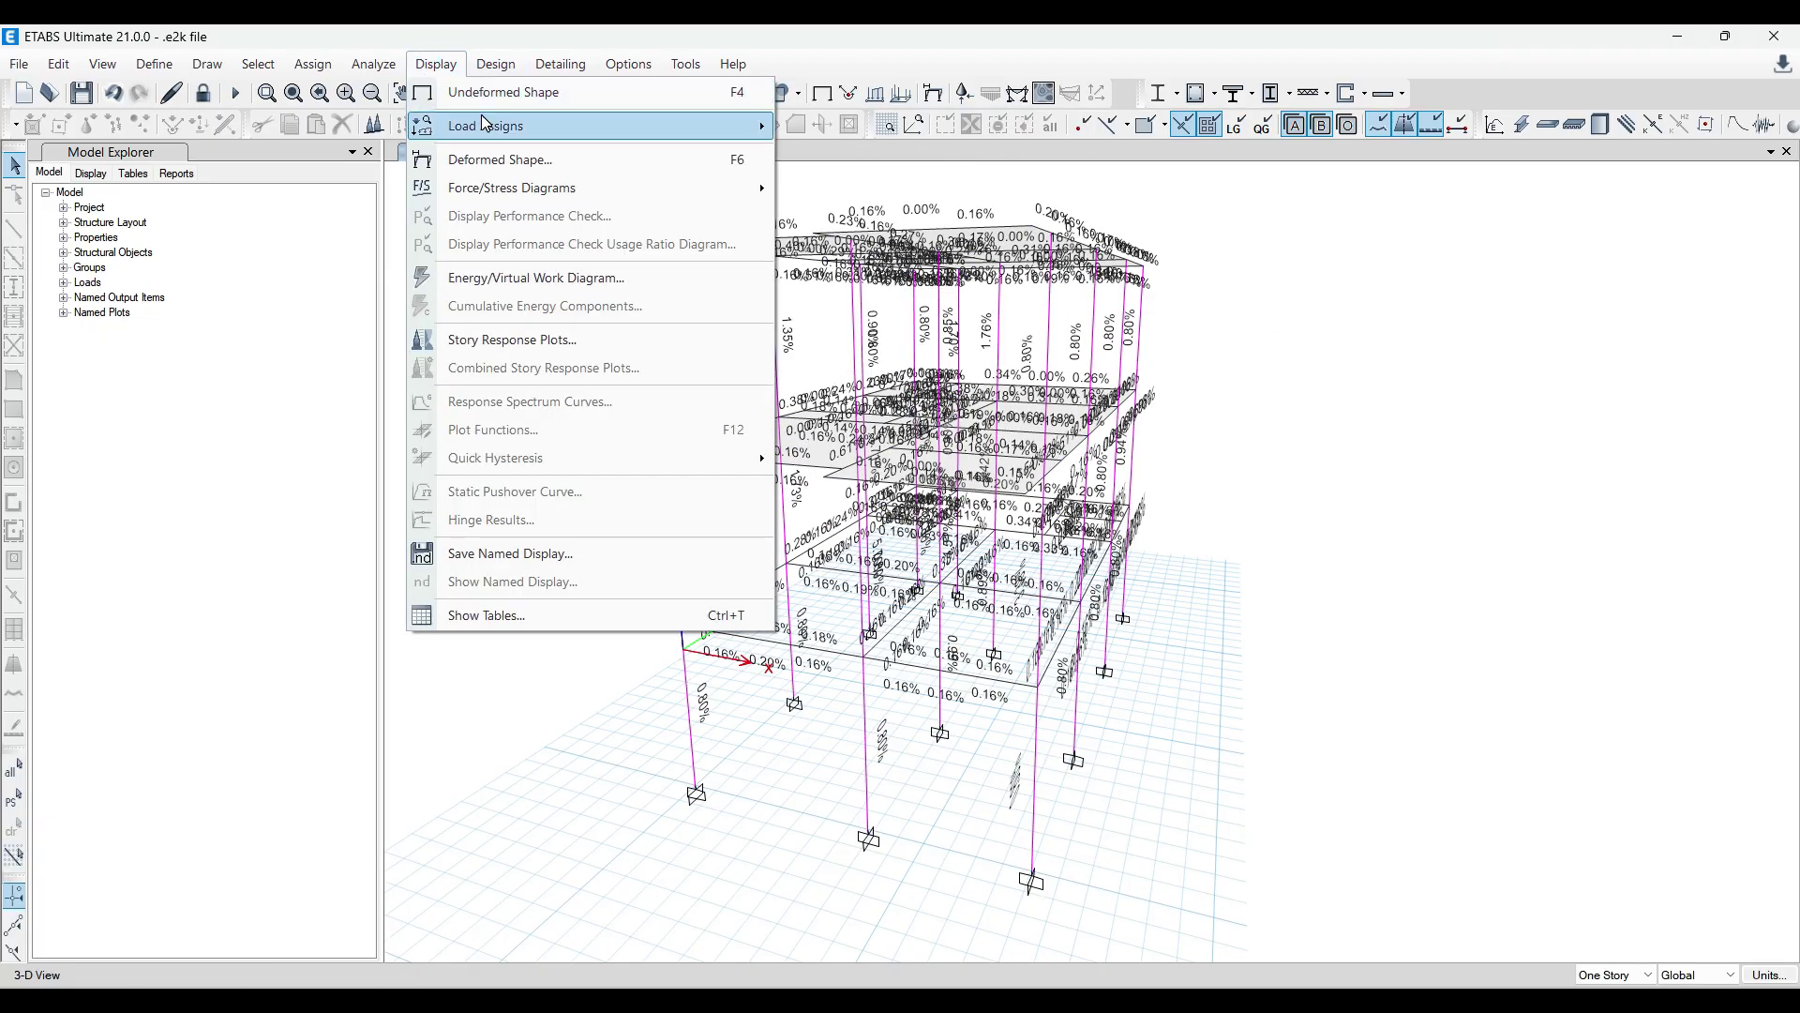
pyautogui.click(499, 68)
pyautogui.moveTo(535, 120)
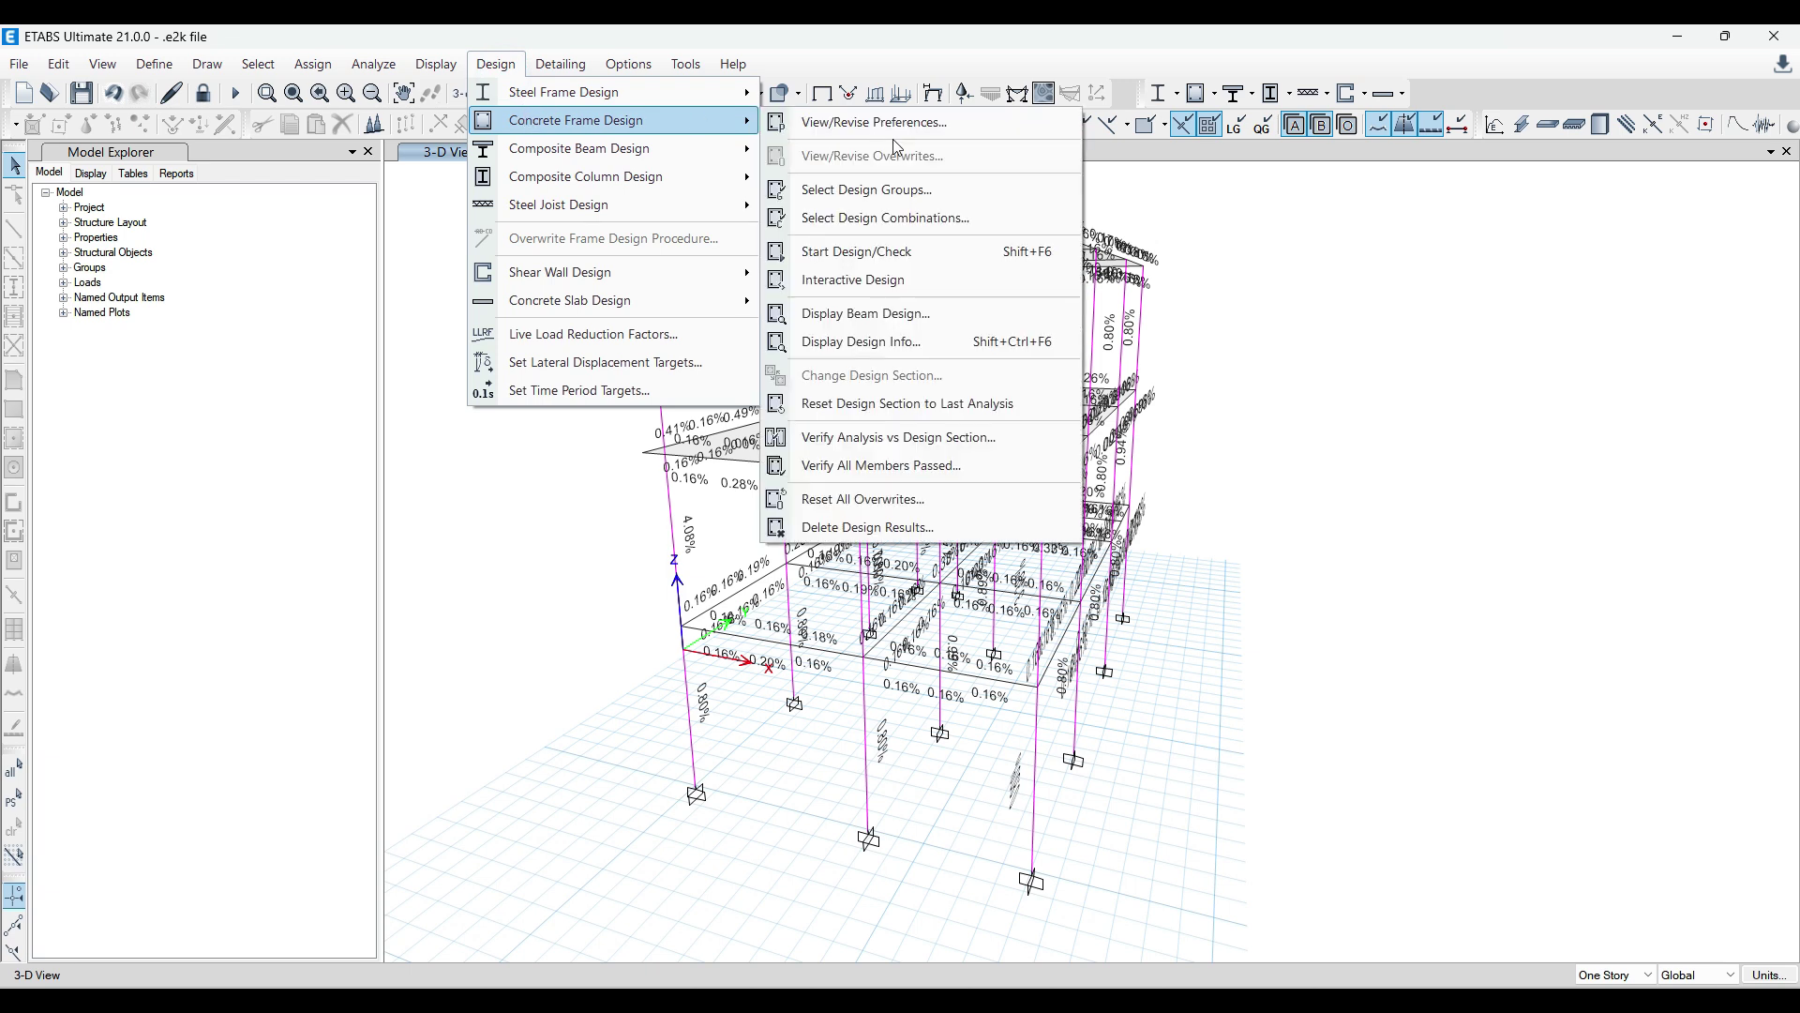
pyautogui.click(1447, 399)
pyautogui.hotkey('ctrl', 'a')
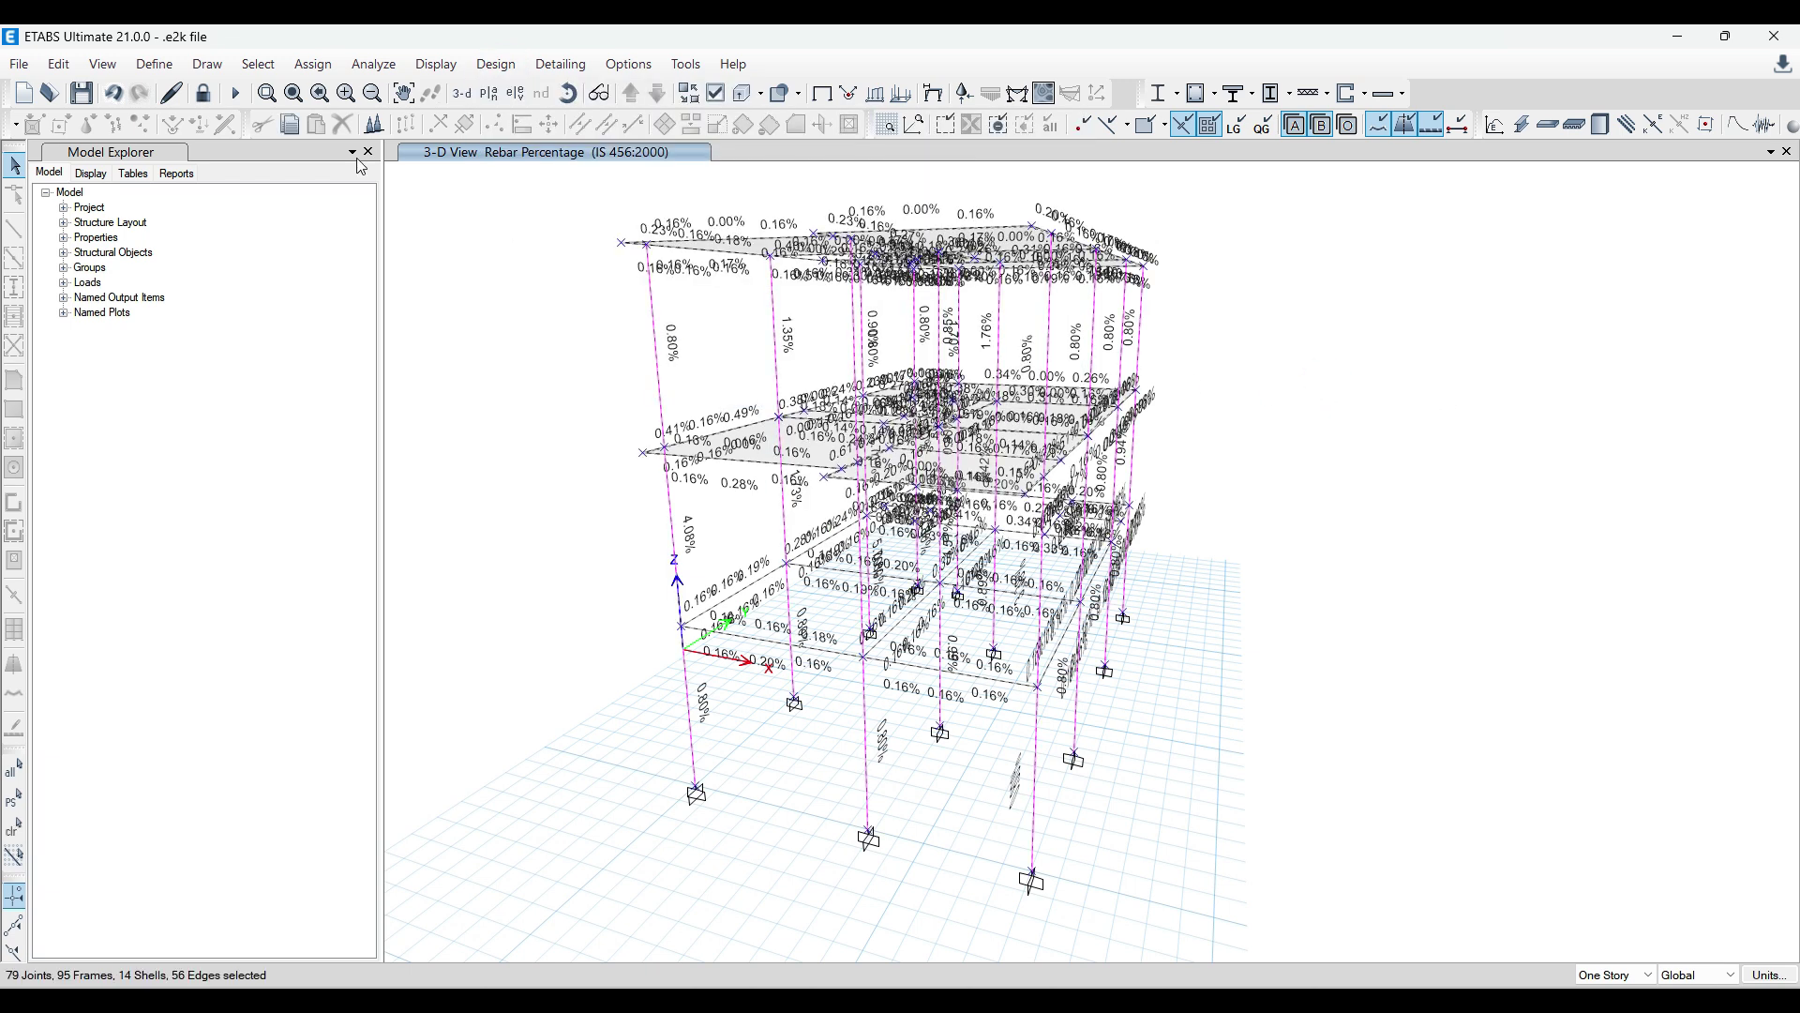
pyautogui.click(496, 63)
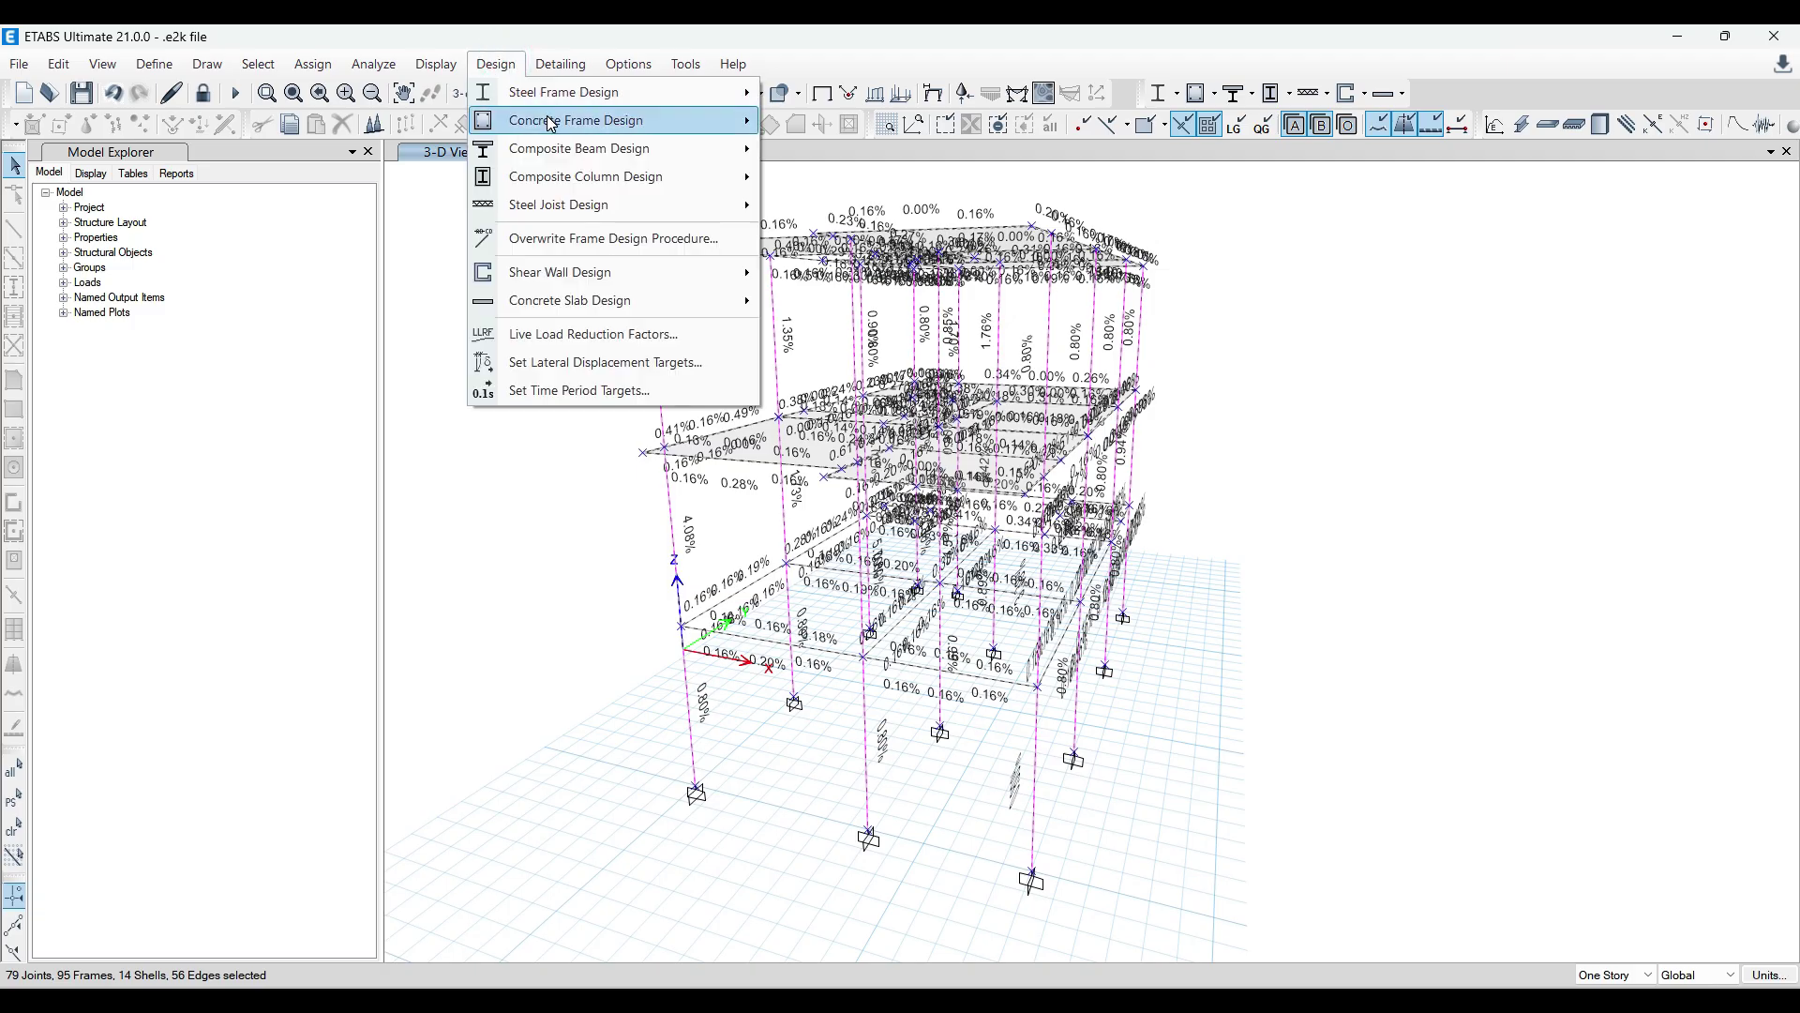
# Change Framing Type from Ductile to NonSway in the concrete frame design overwrites and confirm.
pyautogui.moveTo(551, 120)
pyautogui.click(896, 148)
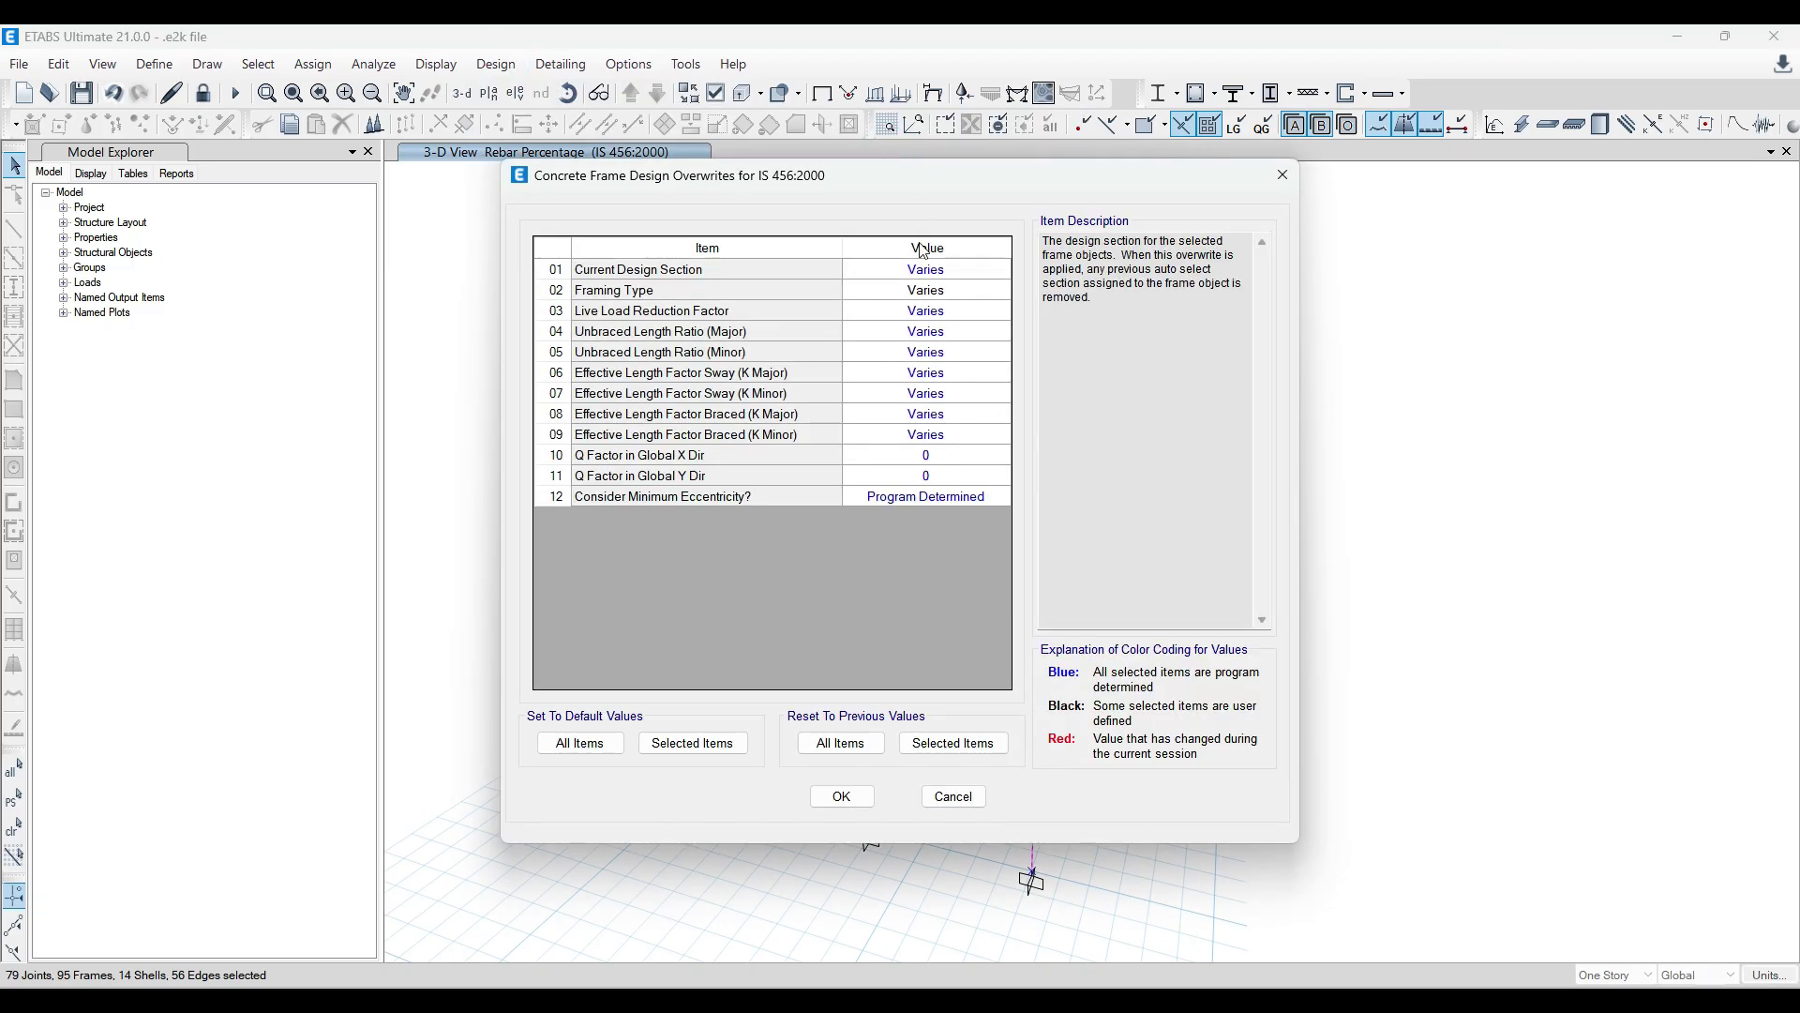
pyautogui.click(983, 294)
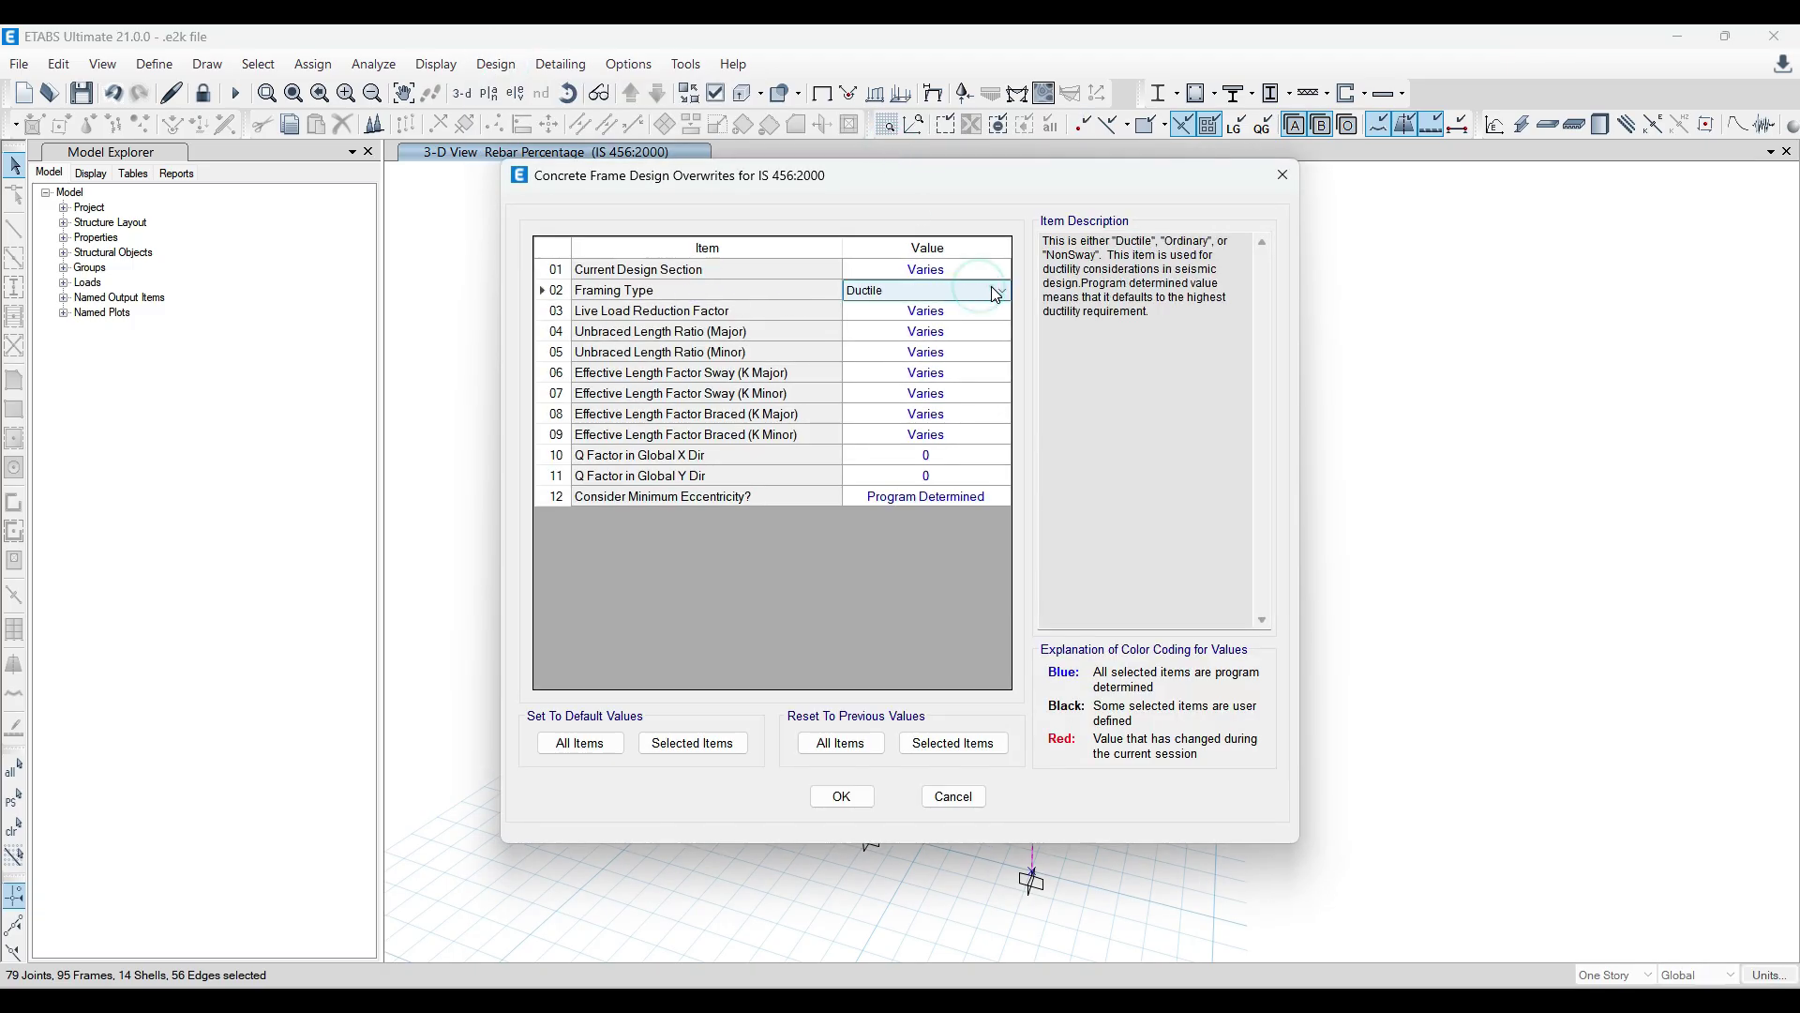
pyautogui.click(1001, 291)
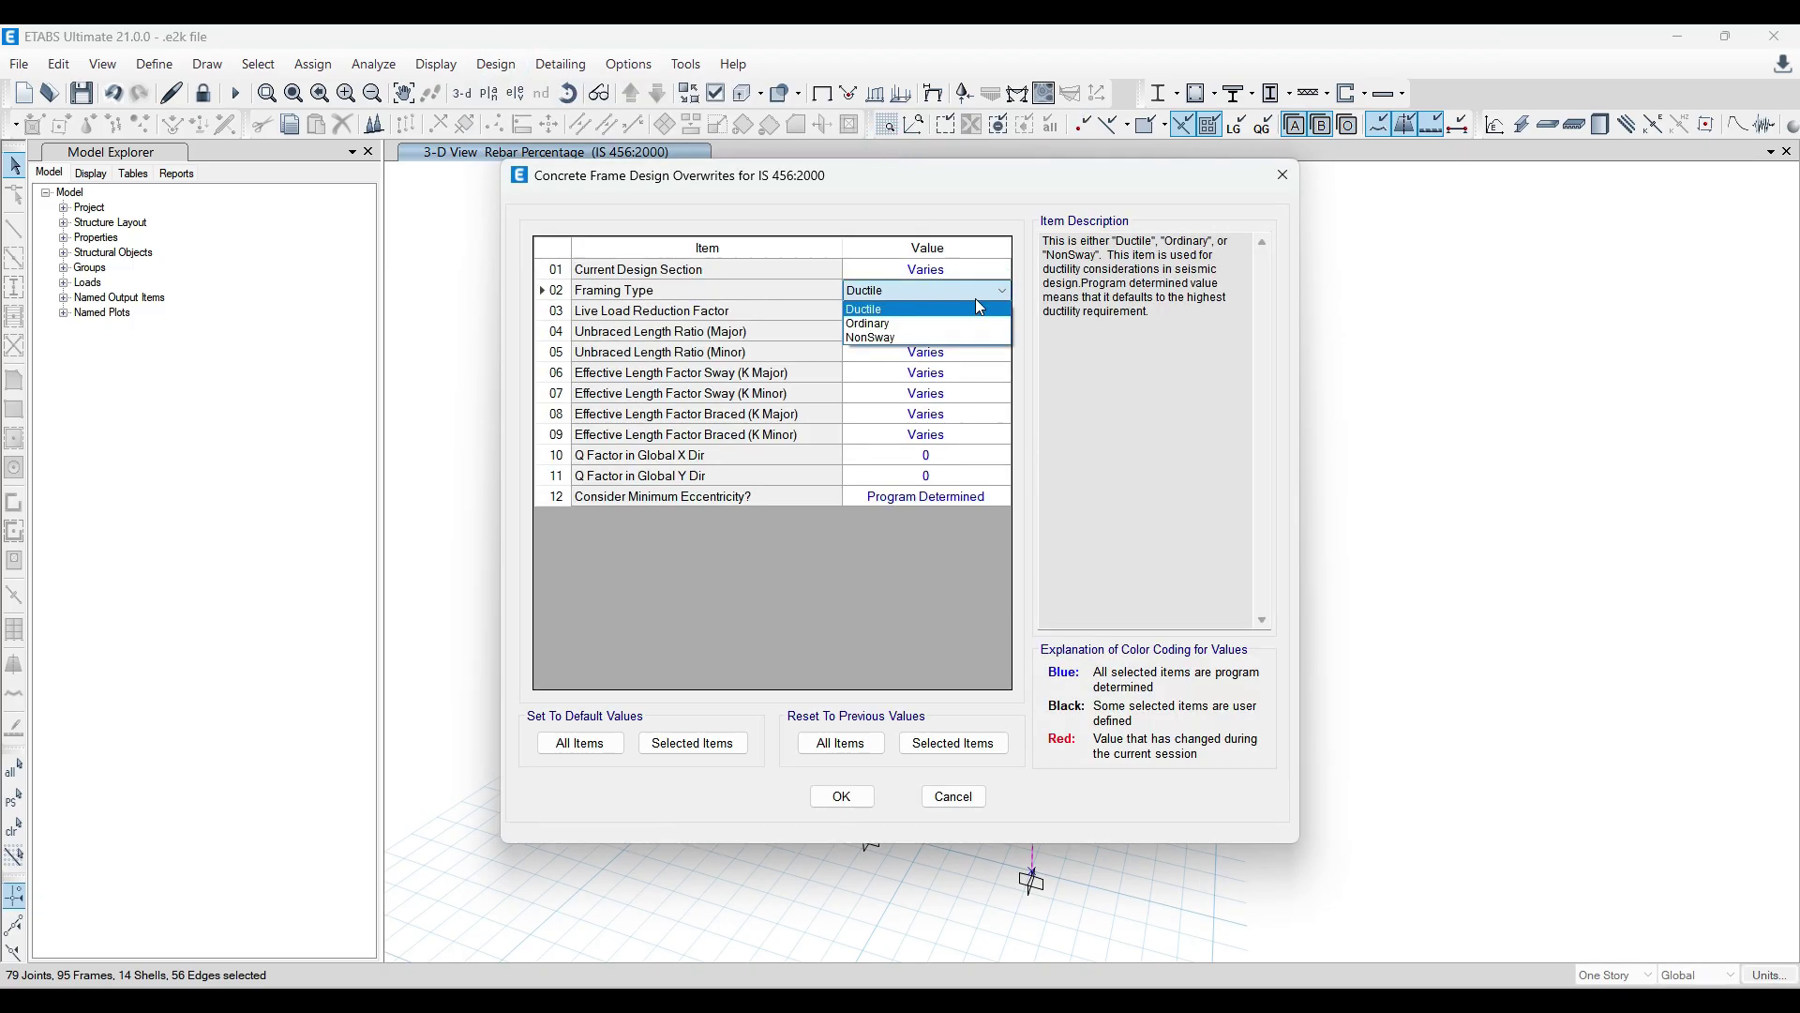
pyautogui.click(943, 339)
pyautogui.click(1128, 407)
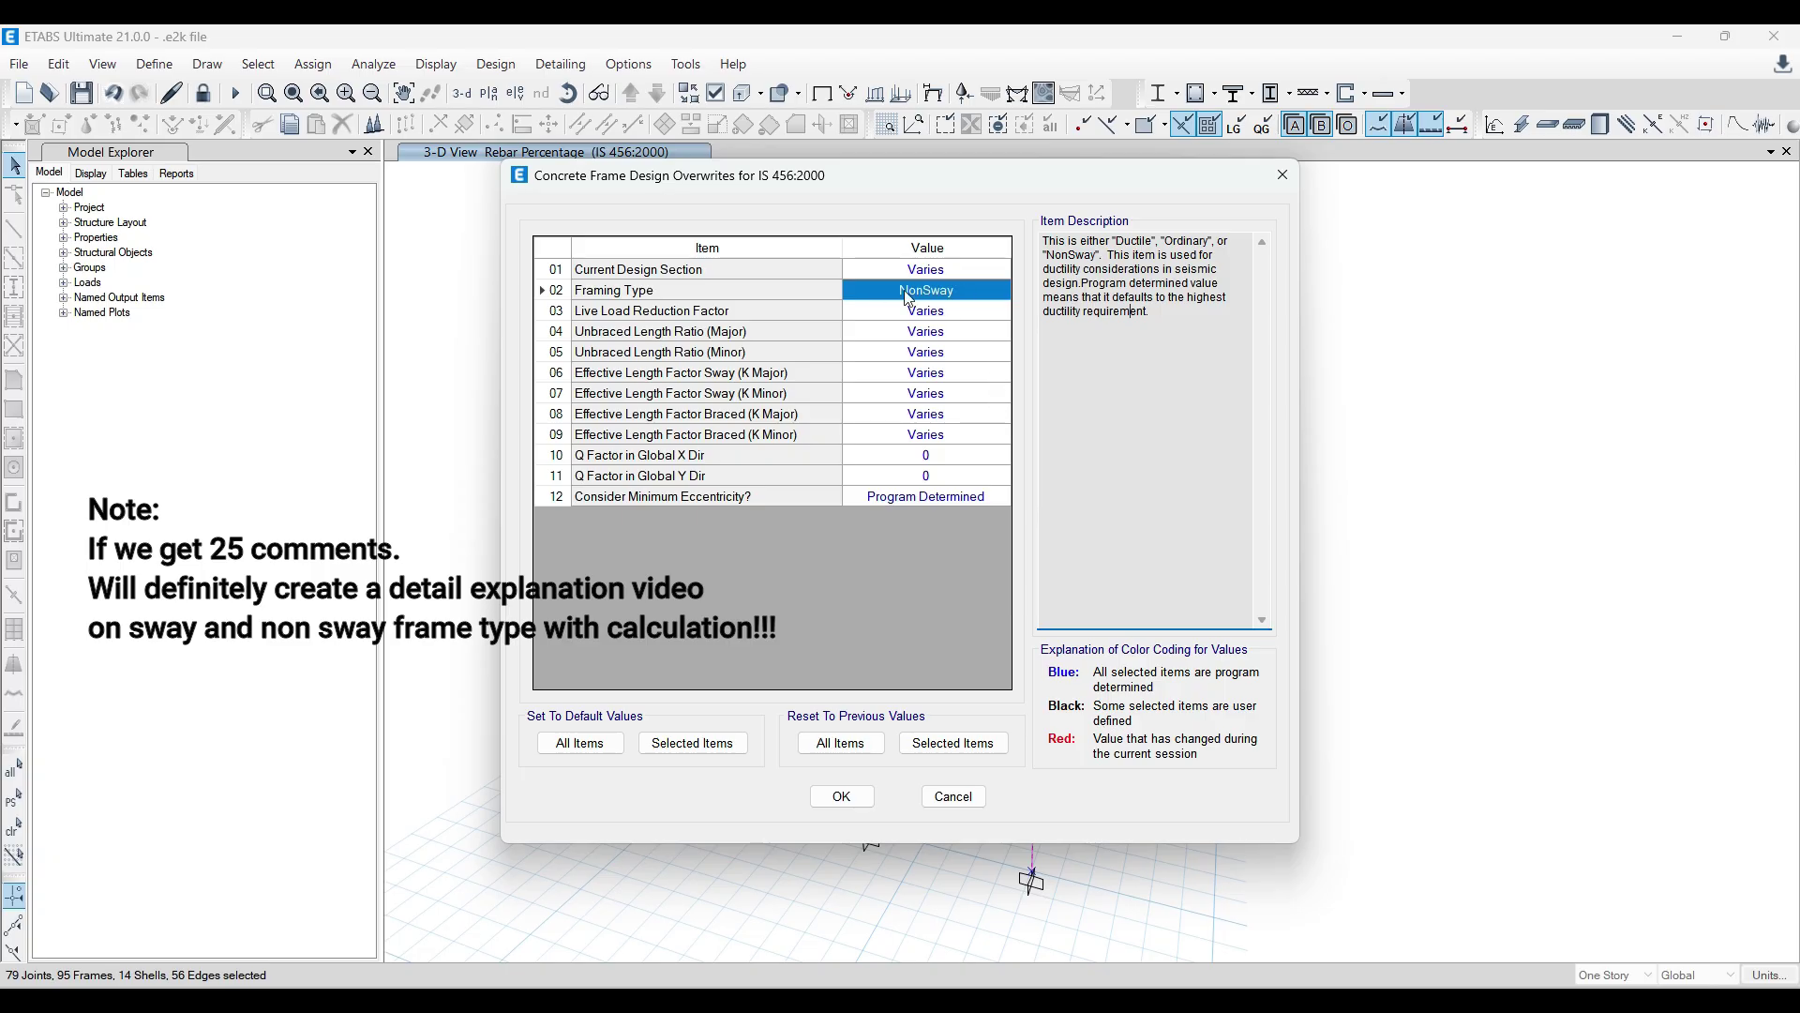
pyautogui.click(842, 797)
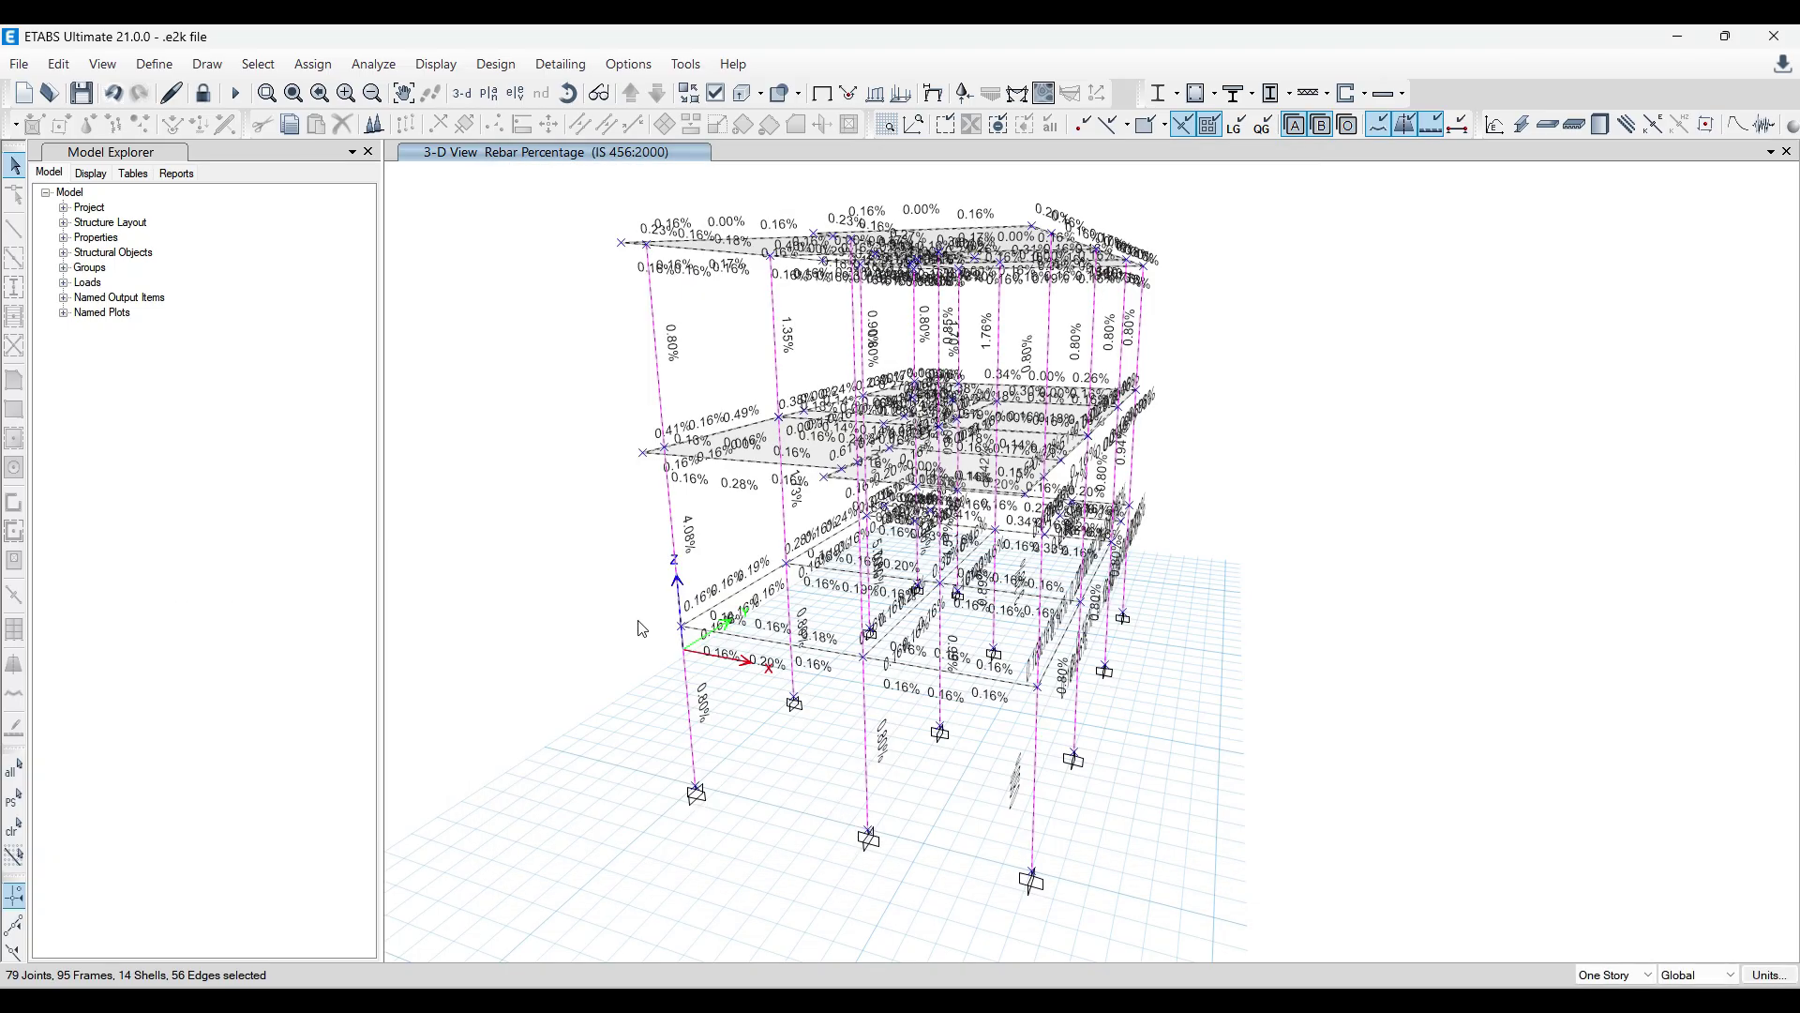
# Clear the selection, unlock the model and rerun the concrete frame design.
pyautogui.click(597, 585)
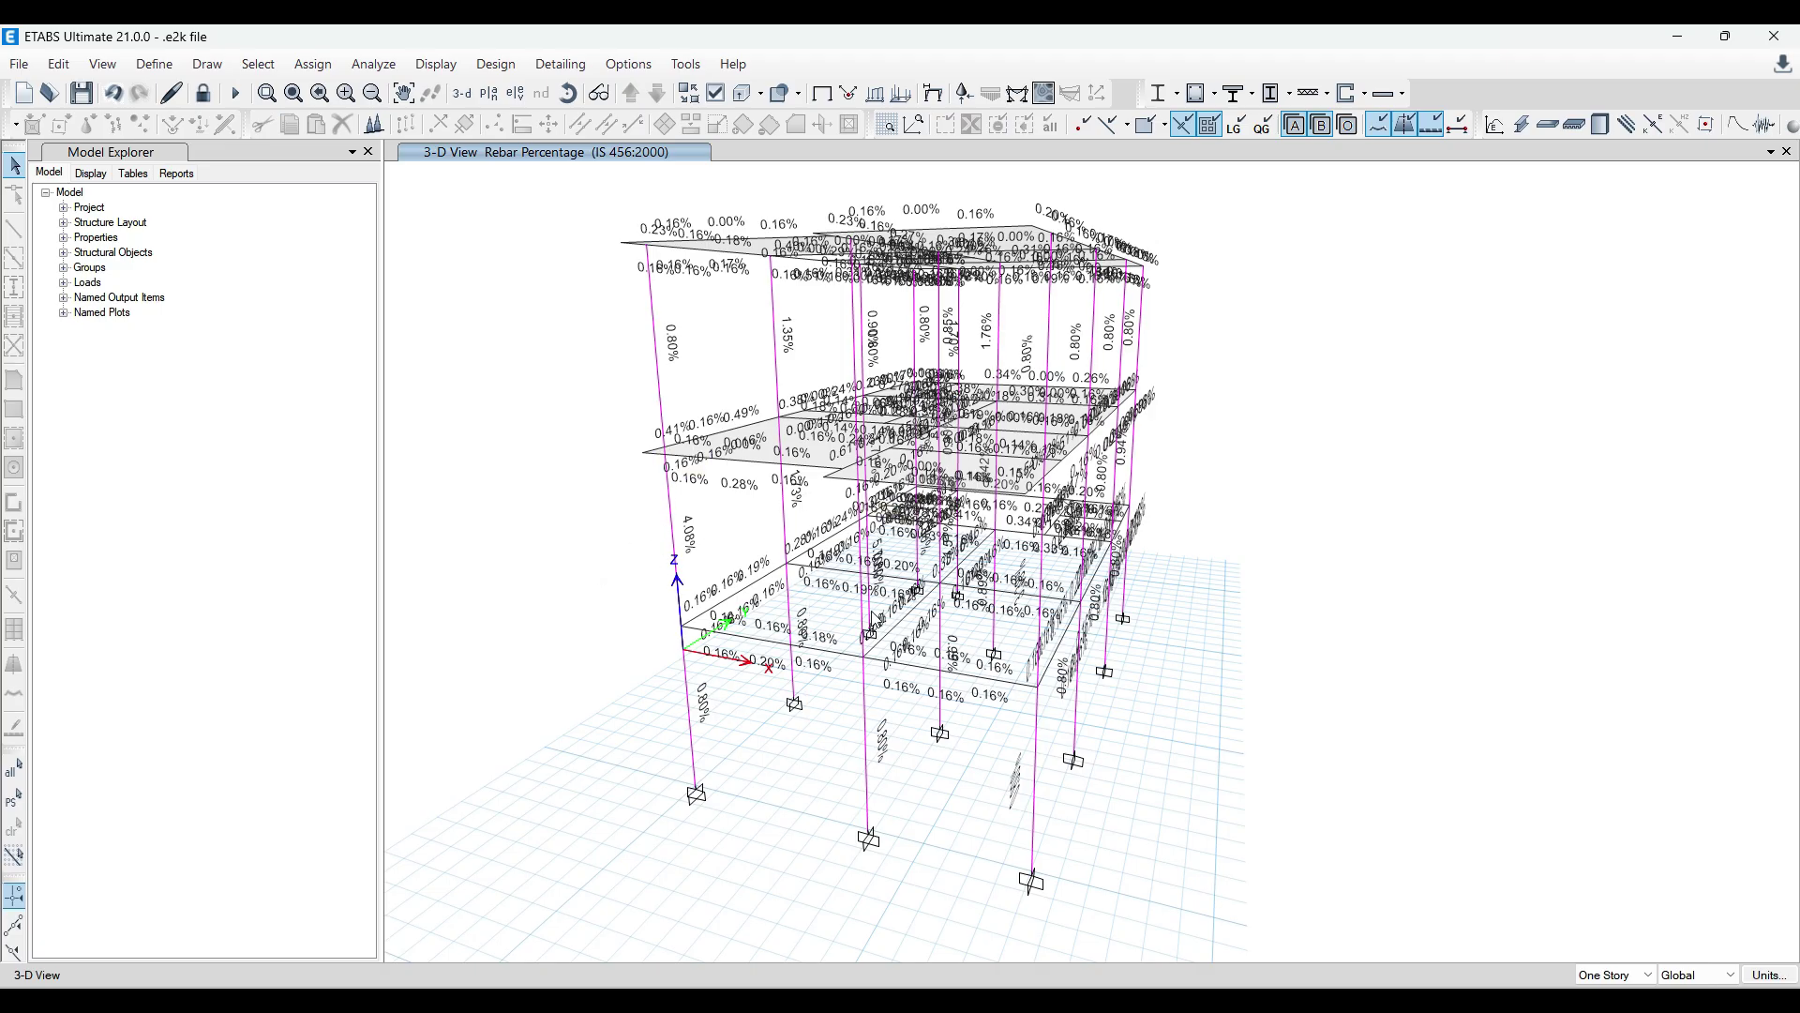
pyautogui.moveTo(846, 540)
pyautogui.click(568, 100)
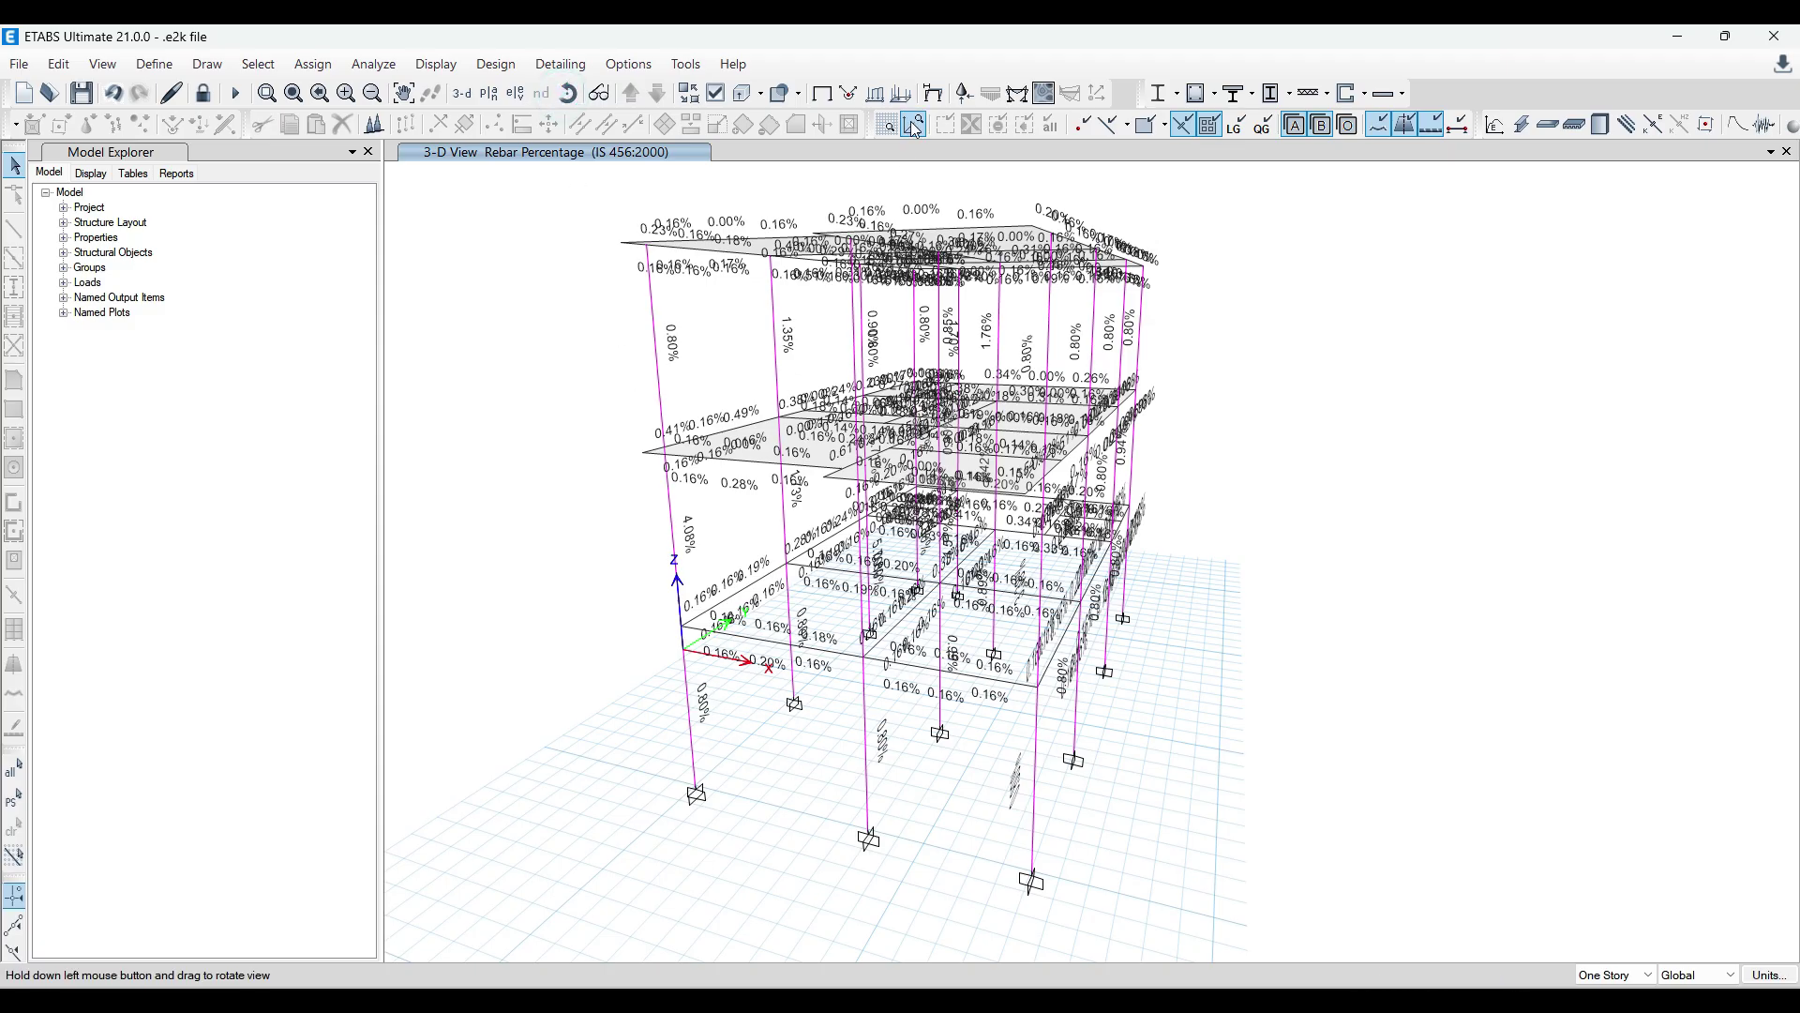
pyautogui.click(844, 98)
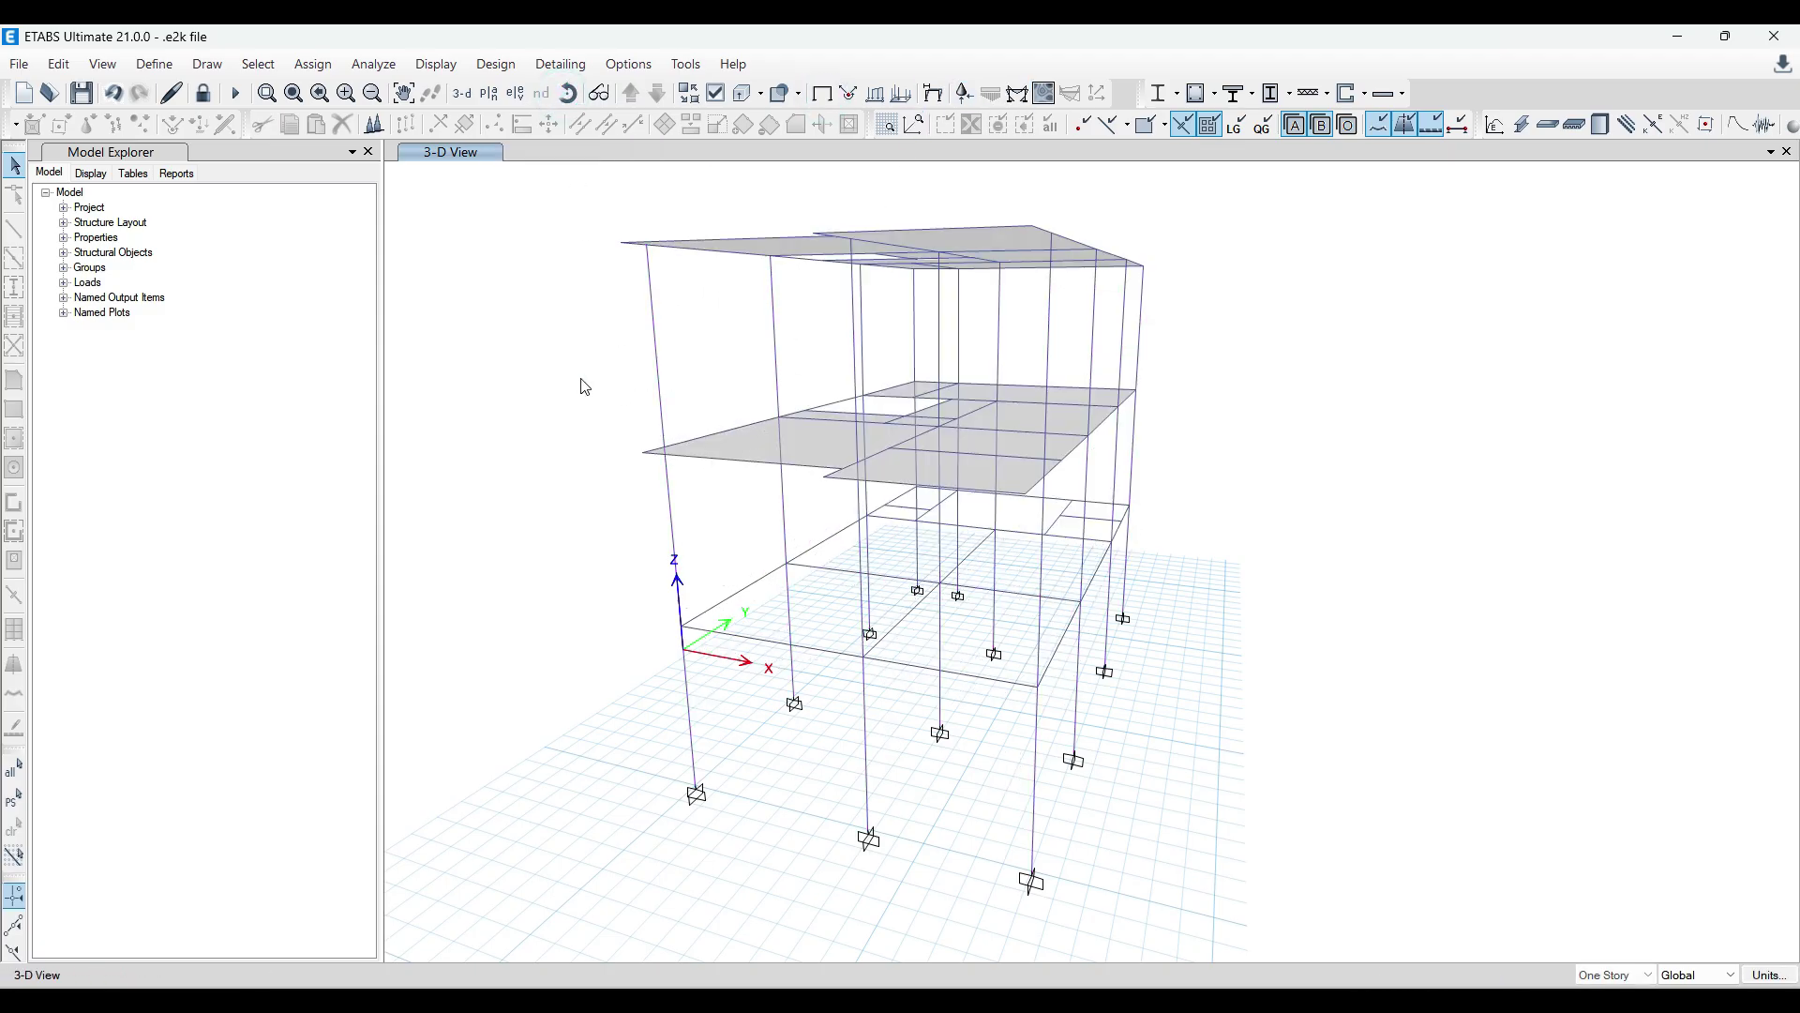
pyautogui.click(479, 68)
pyautogui.moveTo(582, 120)
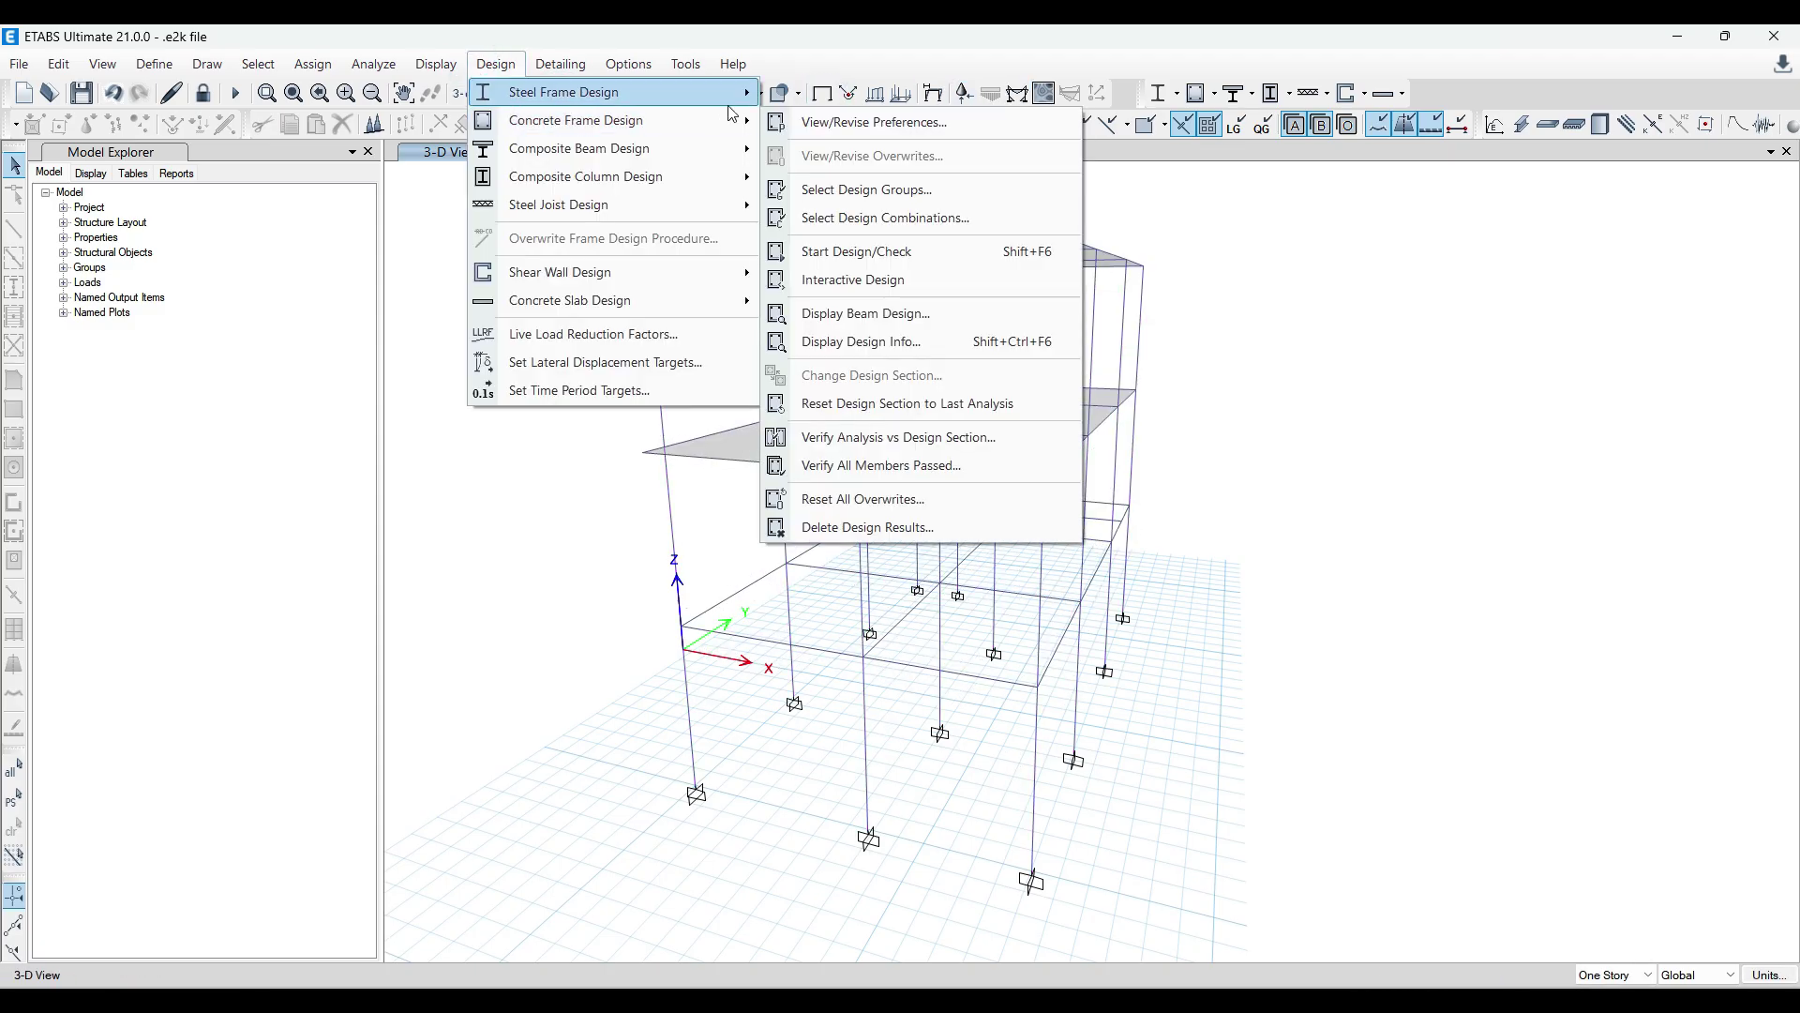
pyautogui.click(884, 253)
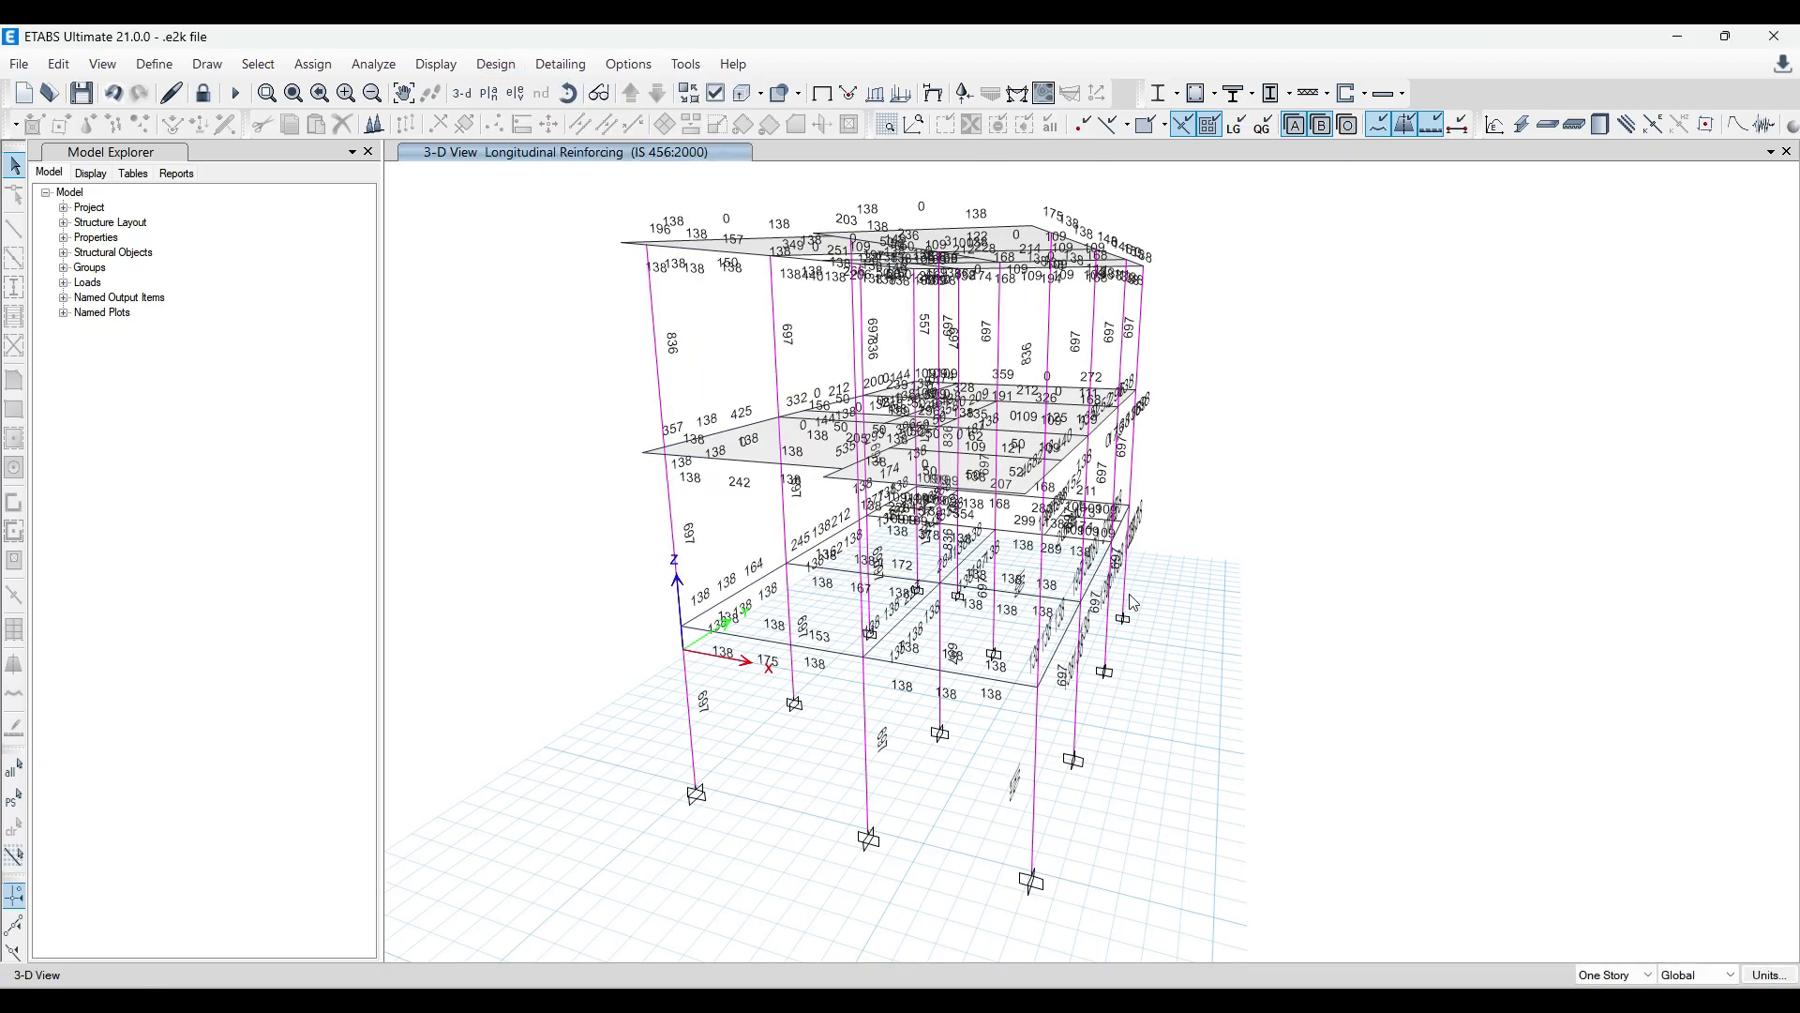
# Display Total Rebar Percentage on the redesigned model, with columns now at 0.80%.
pyautogui.click(495, 64)
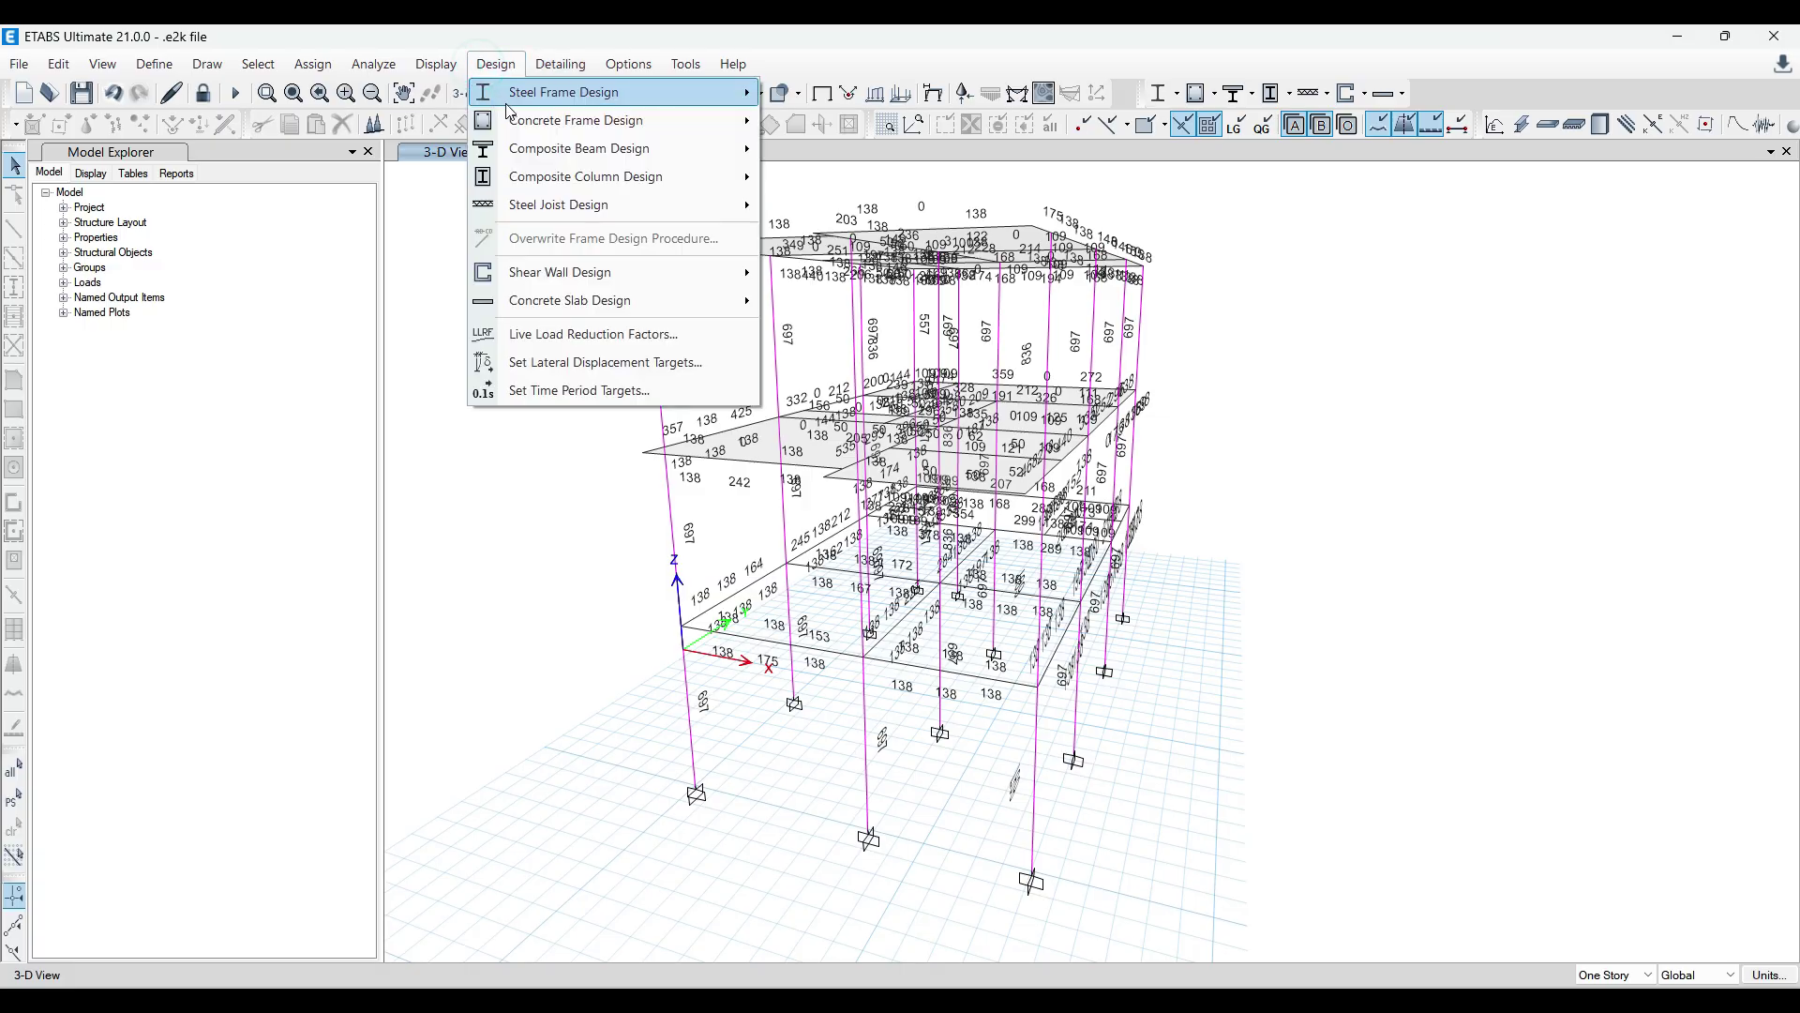
pyautogui.moveTo(666, 133)
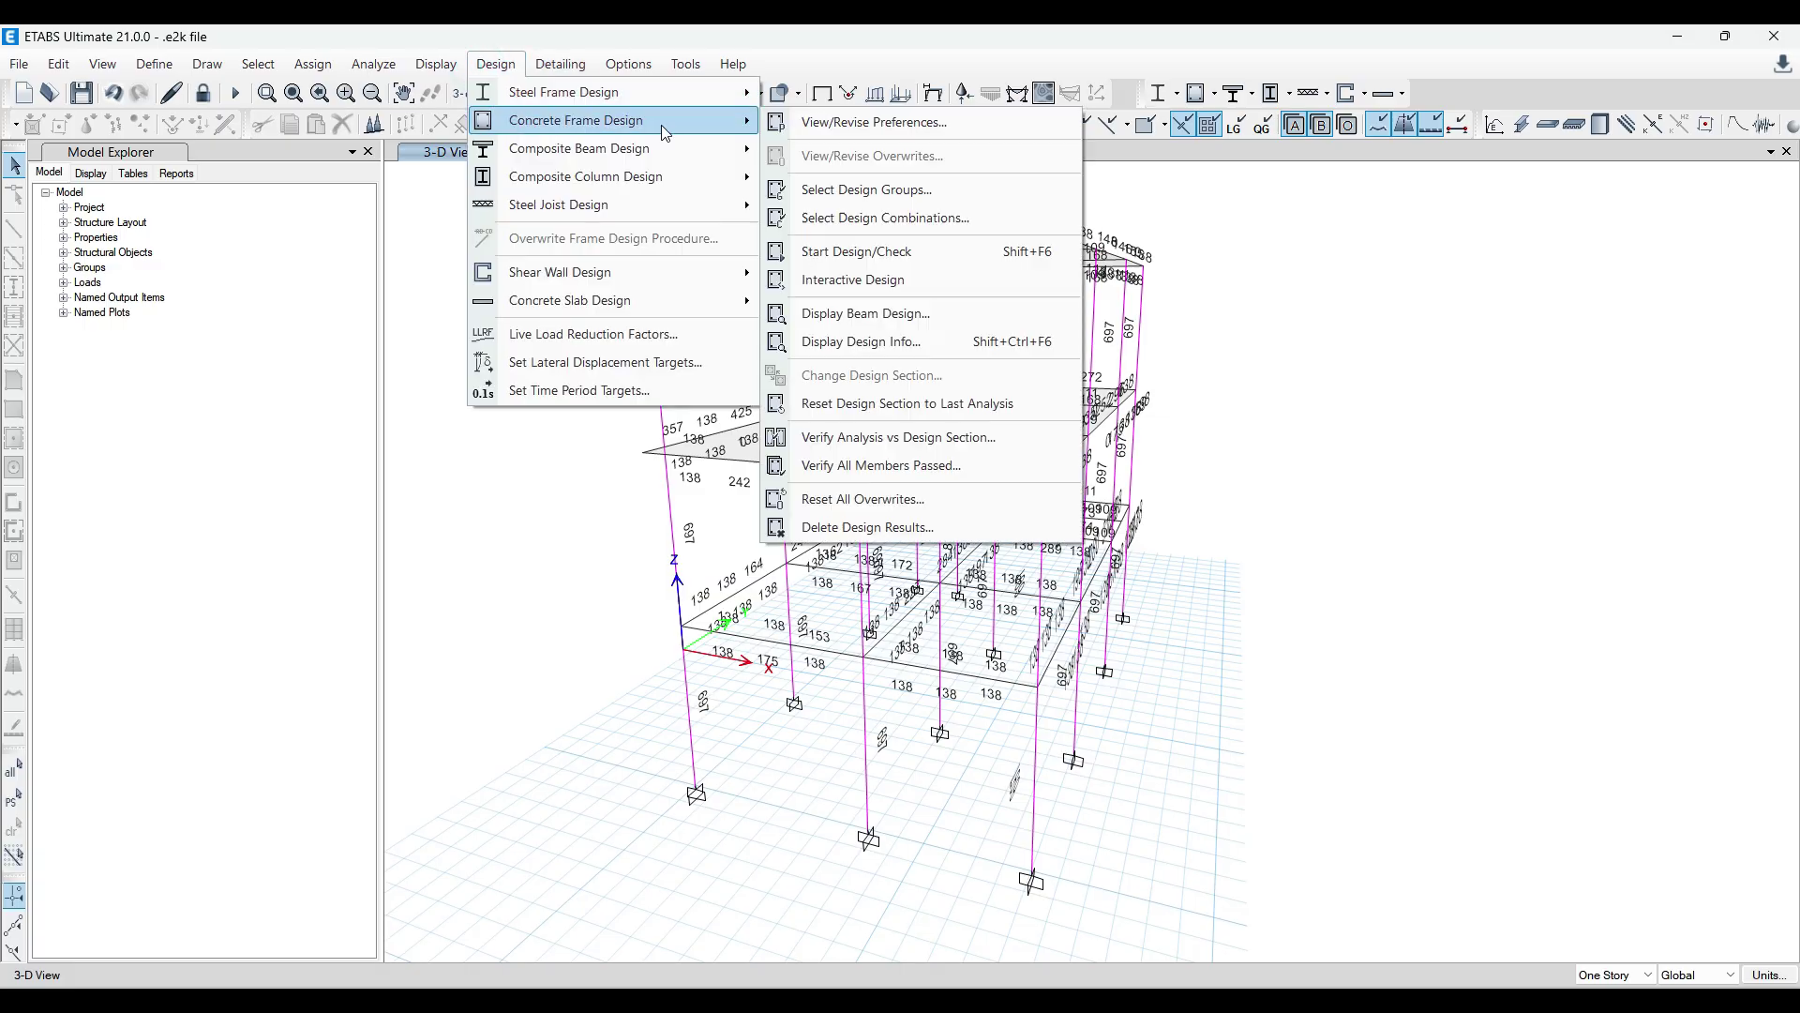
pyautogui.click(914, 344)
pyautogui.click(381, 609)
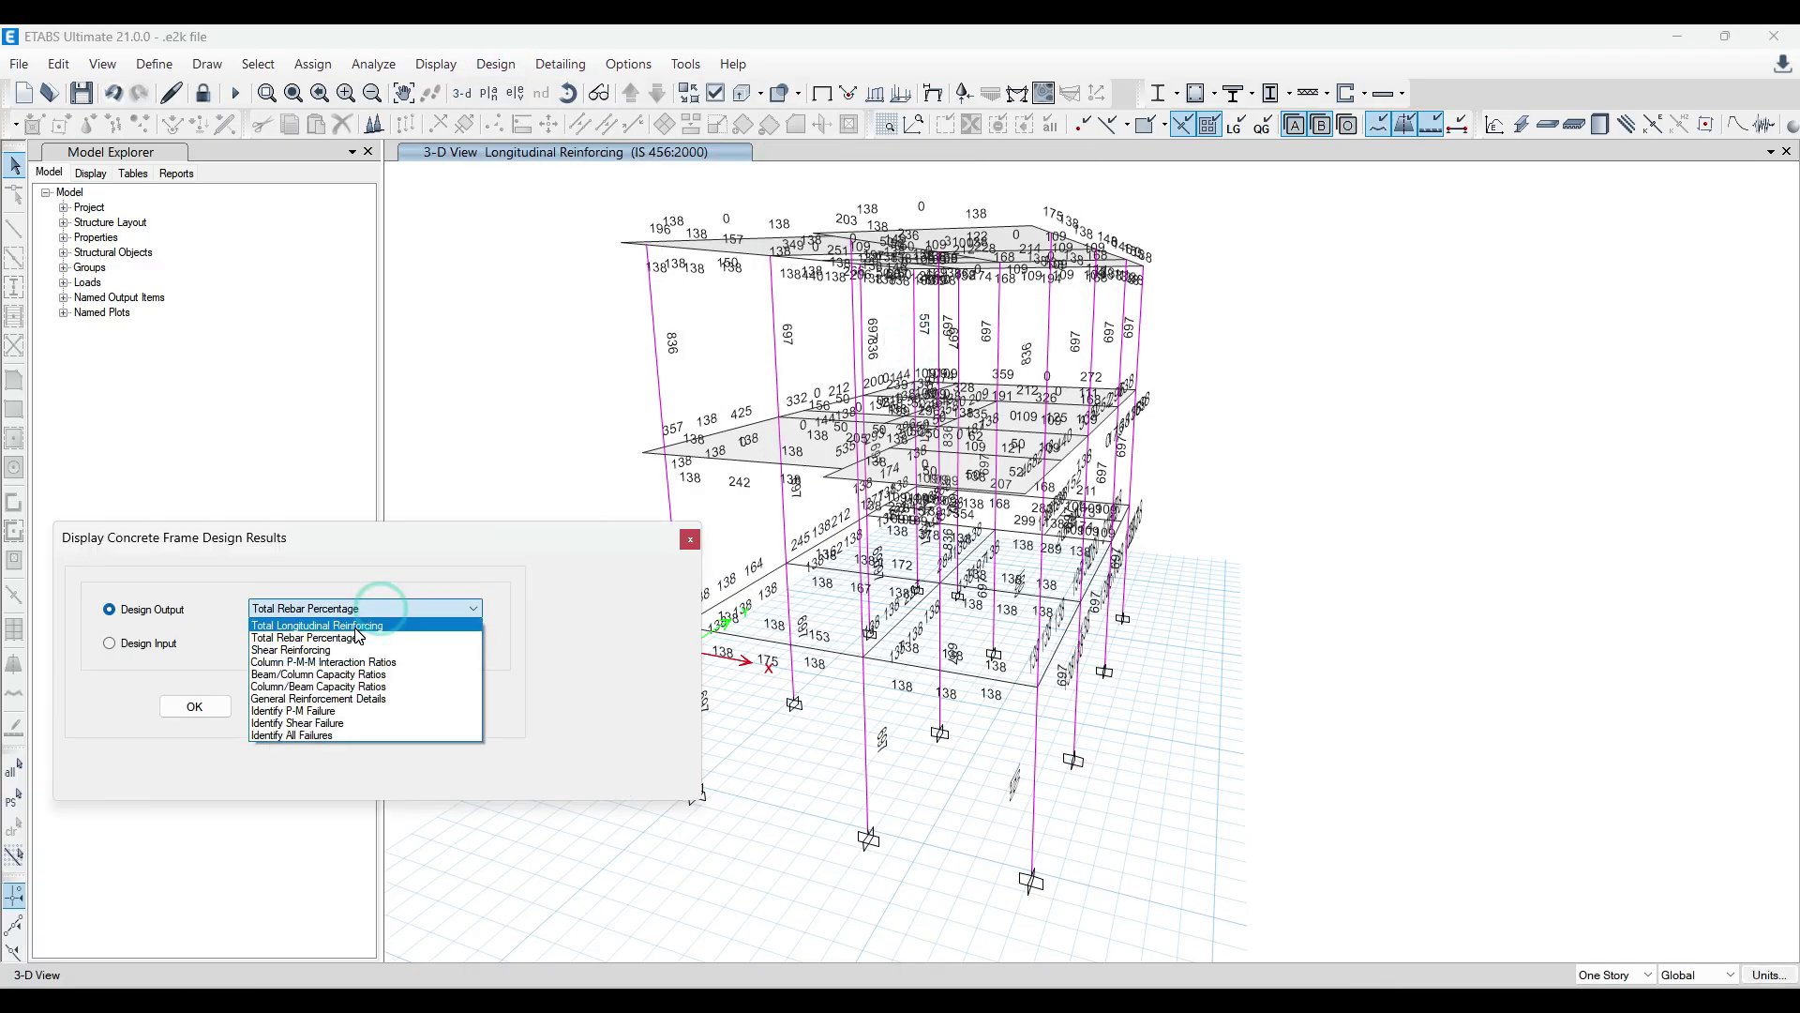
pyautogui.click(359, 637)
pyautogui.click(412, 707)
pyautogui.click(197, 708)
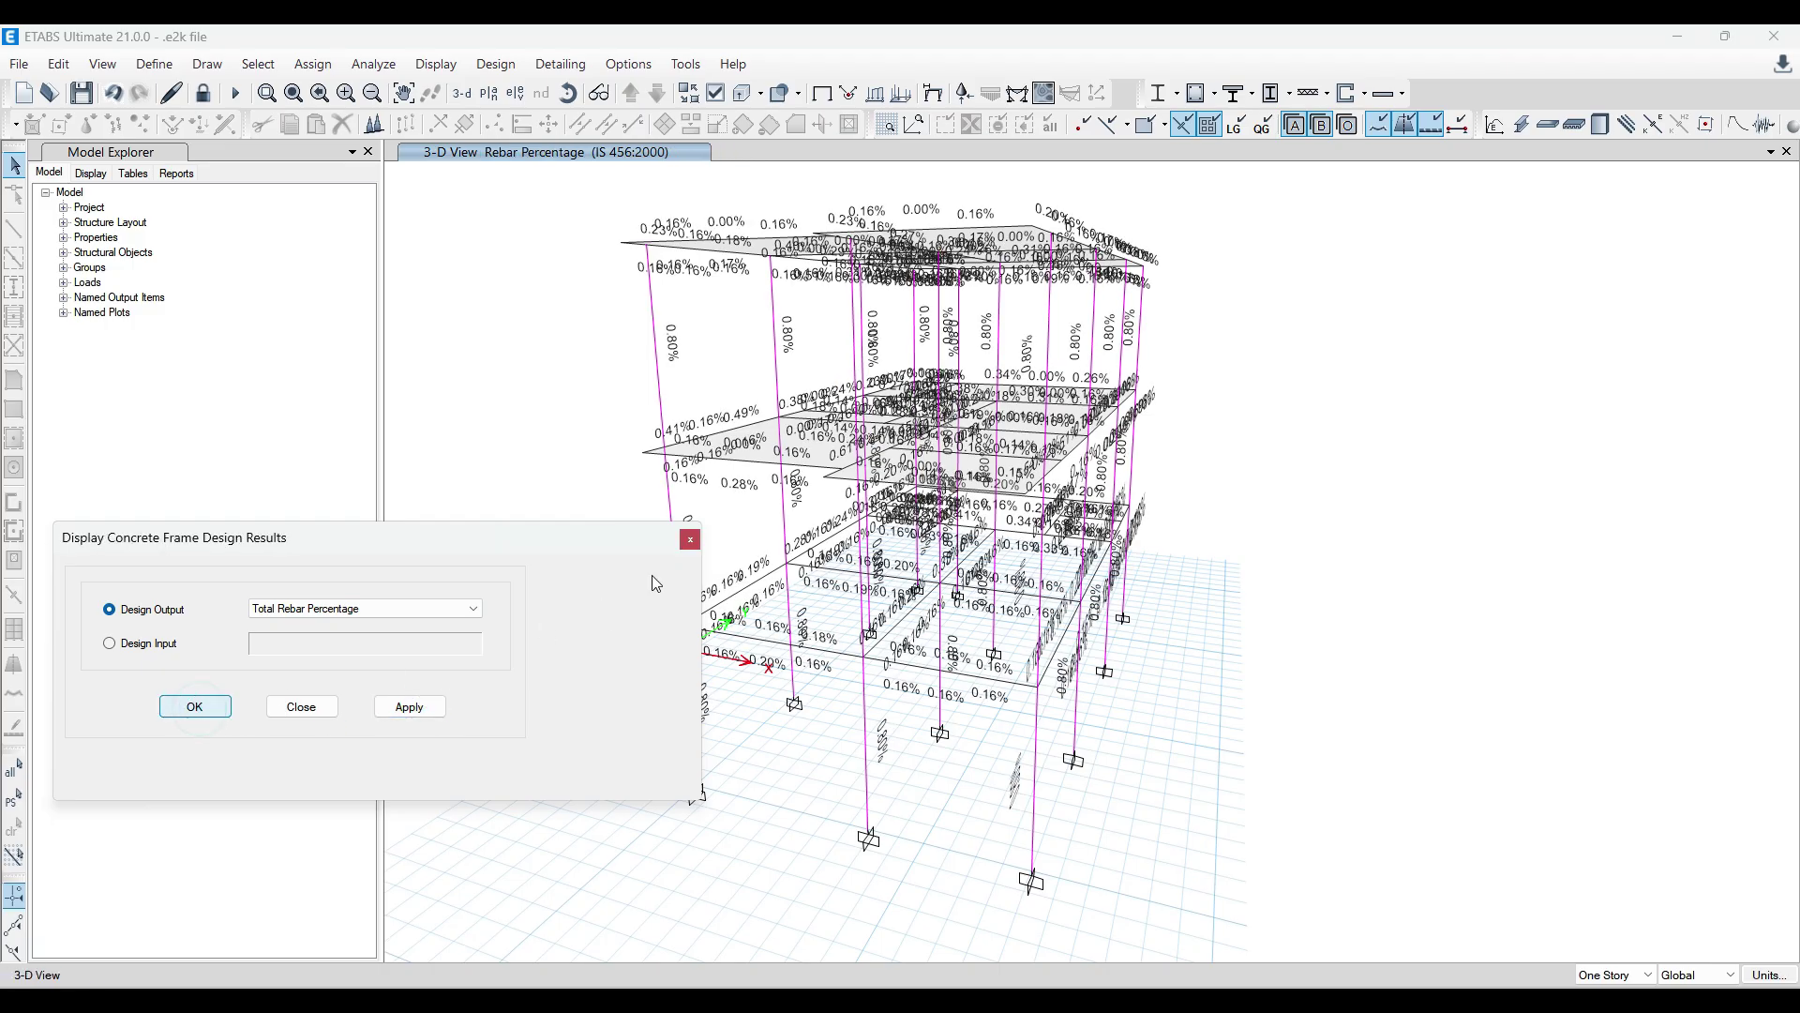
pyautogui.scroll(3, 1213, 769)
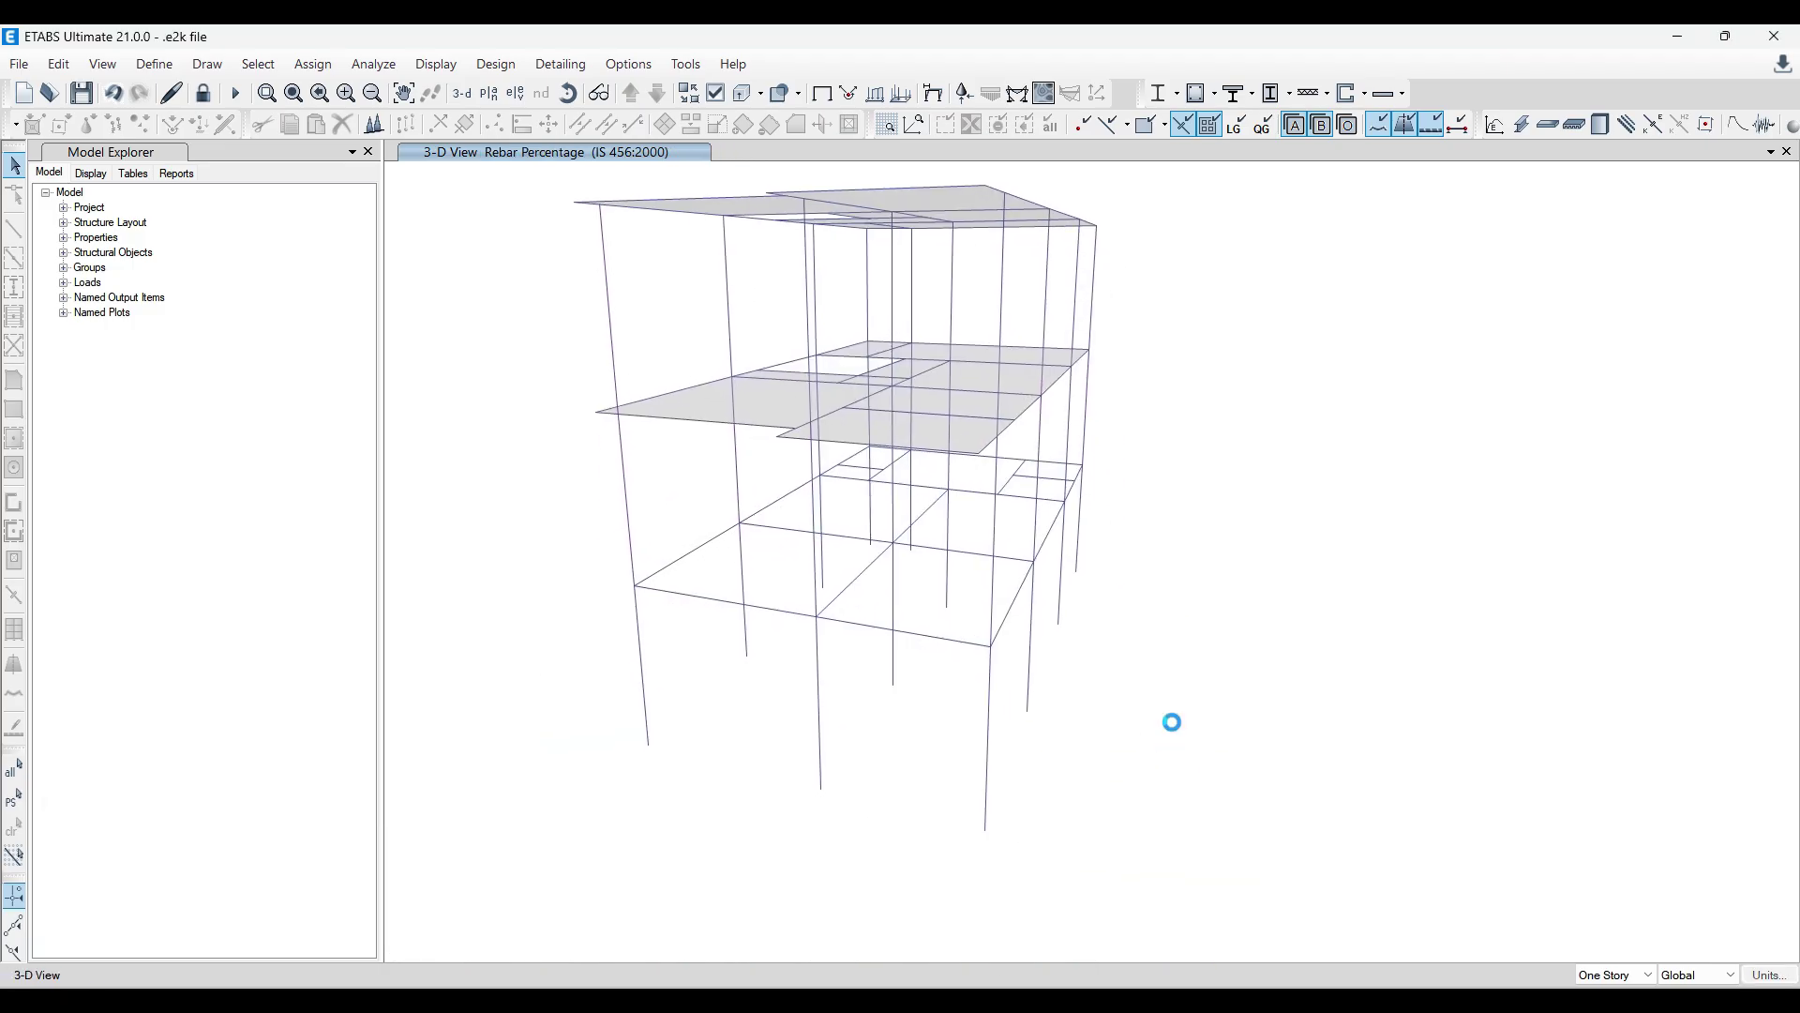
# Orbit the redesigned model to inspect rebar percentages from other angles, then switch to the browser.
pyautogui.scroll(-3, 1172, 722)
pyautogui.scroll(4, 1027, 673)
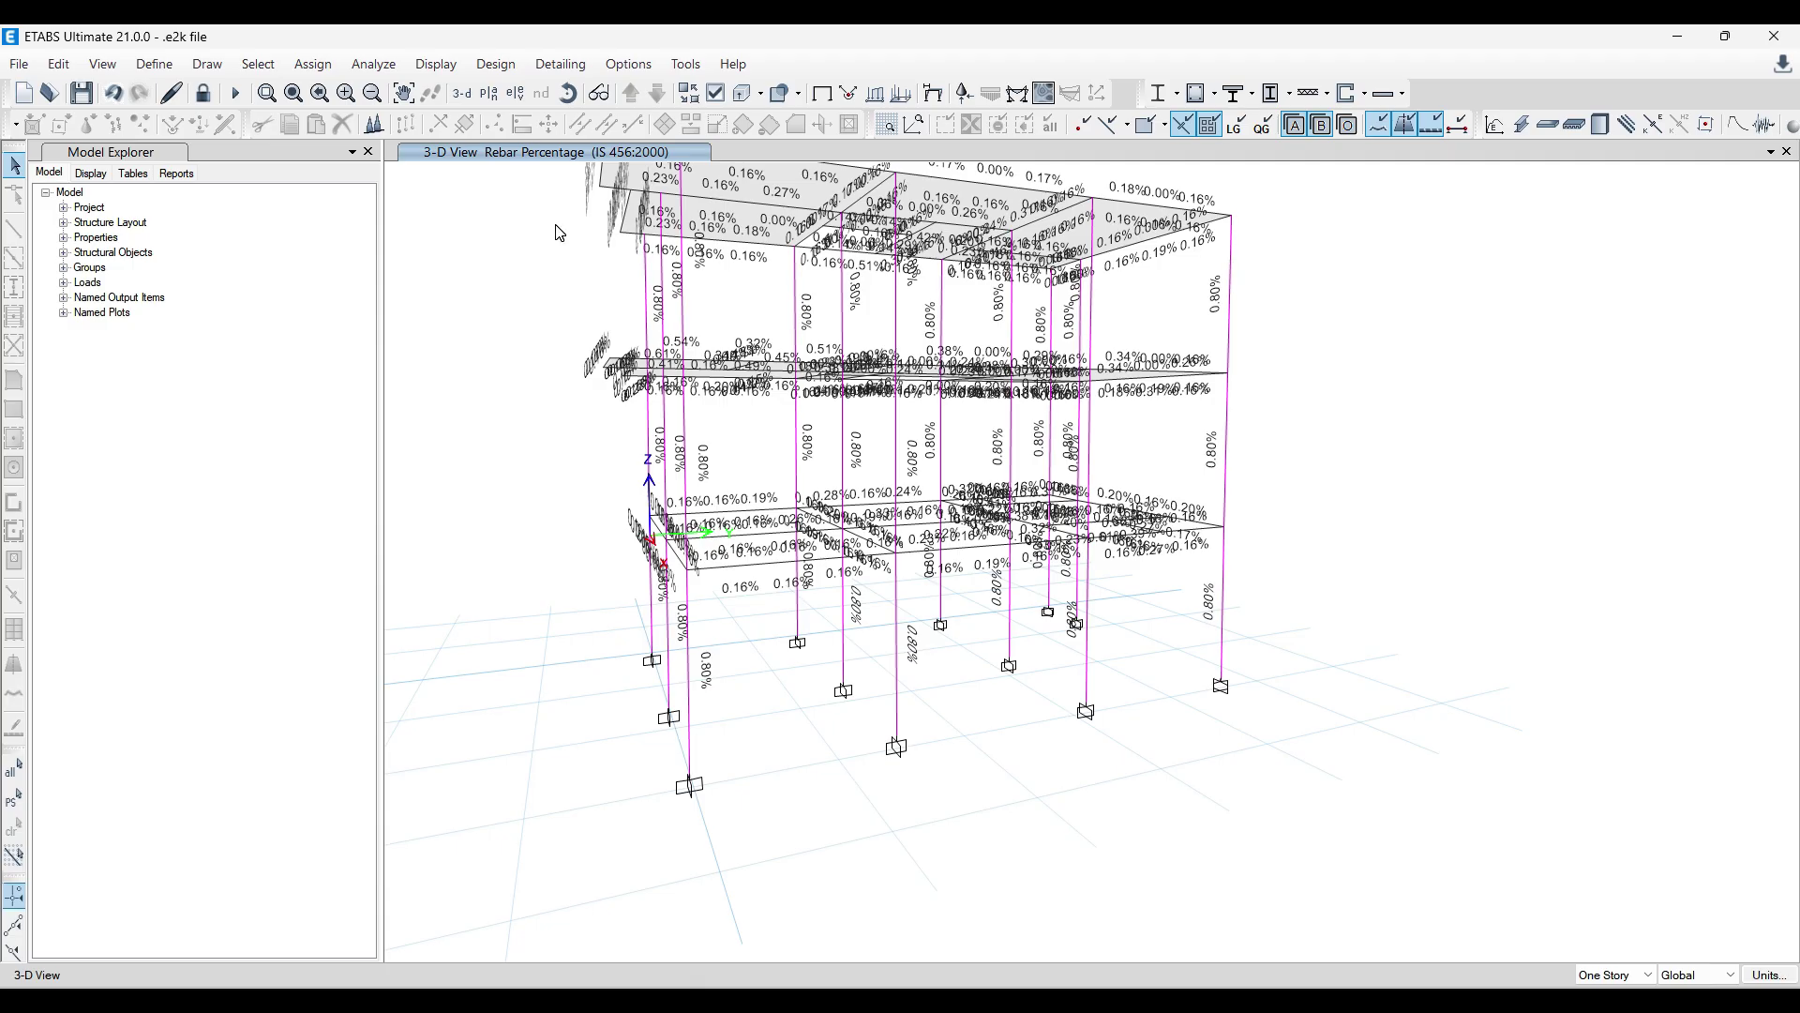
pyautogui.click(558, 66)
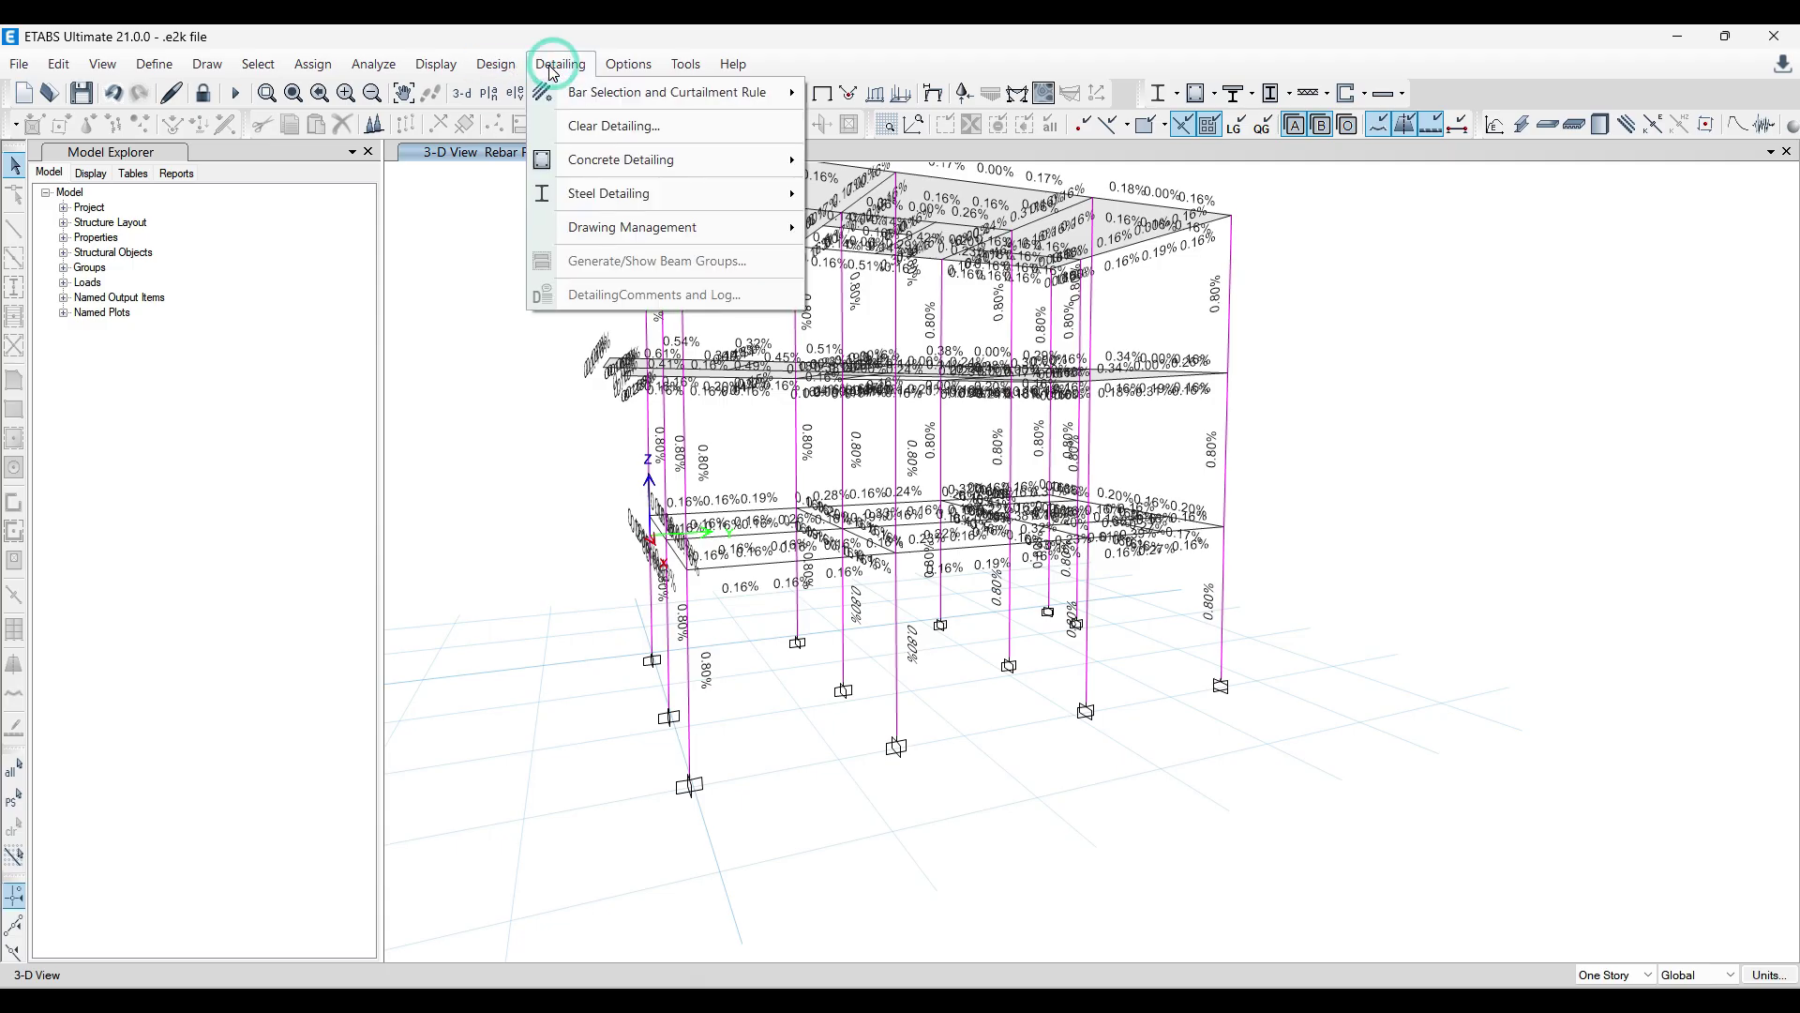
pyautogui.moveTo(479, 71)
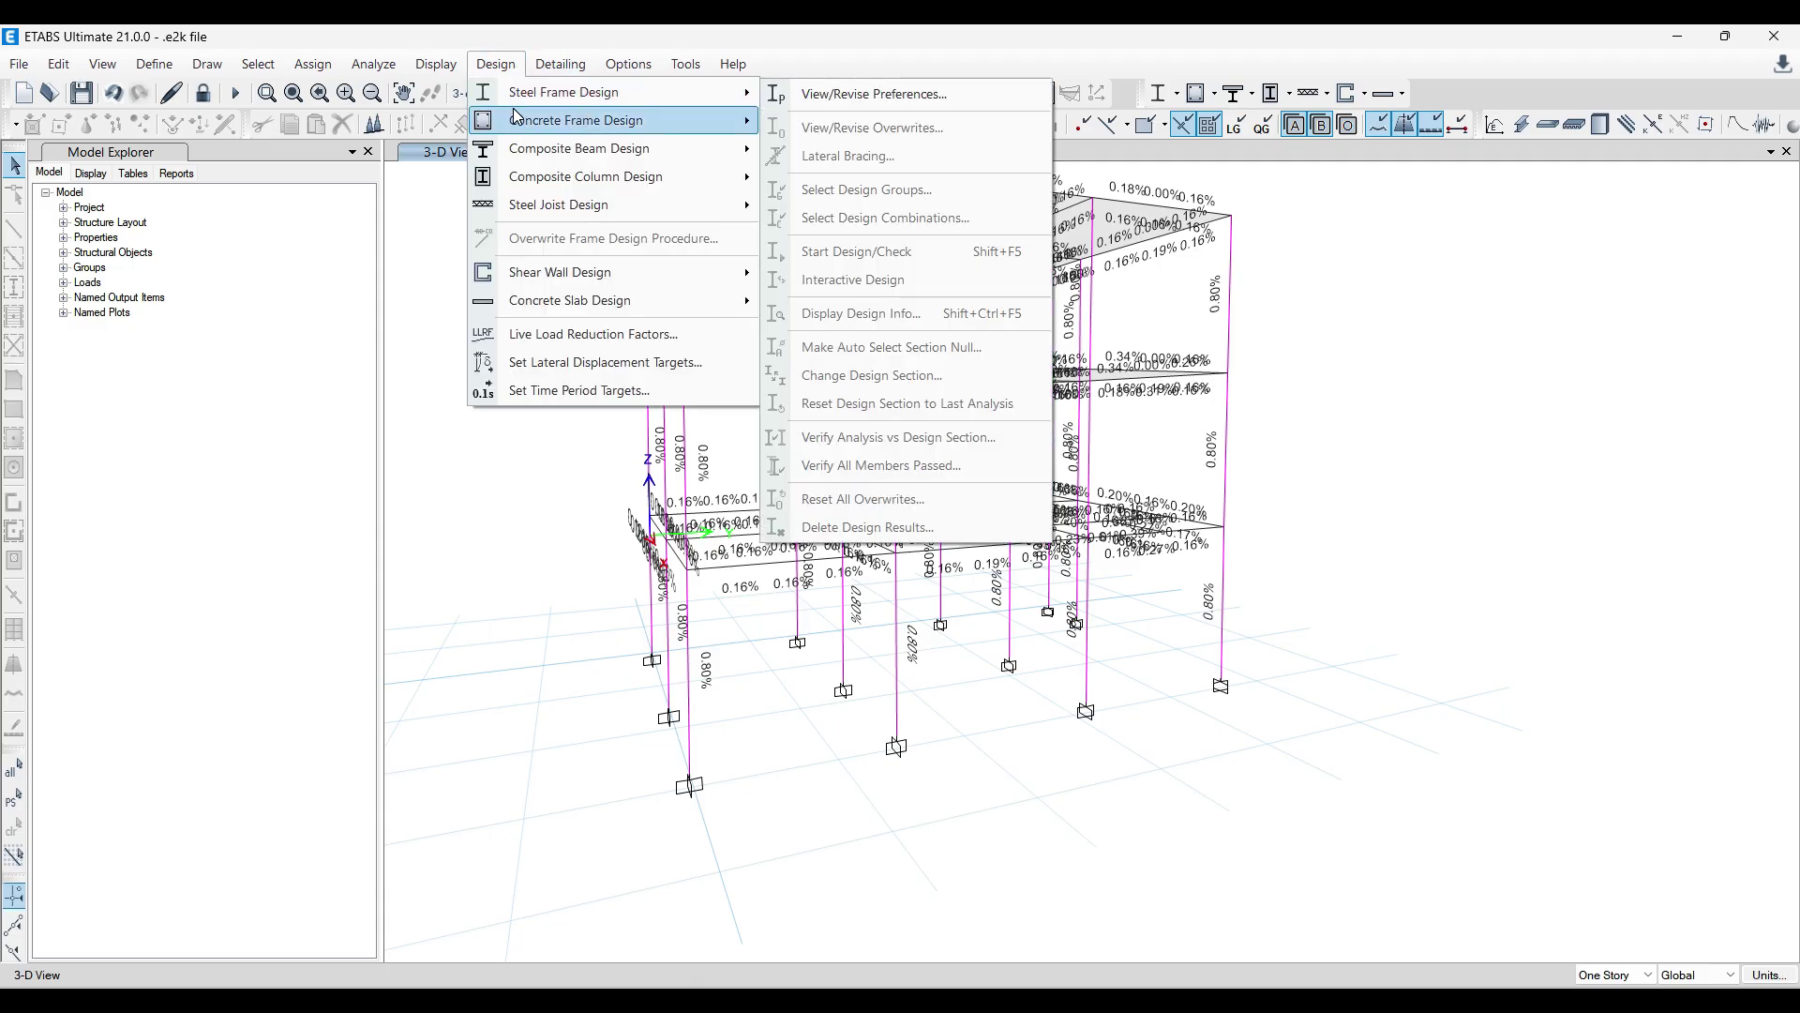
pyautogui.click(437, 66)
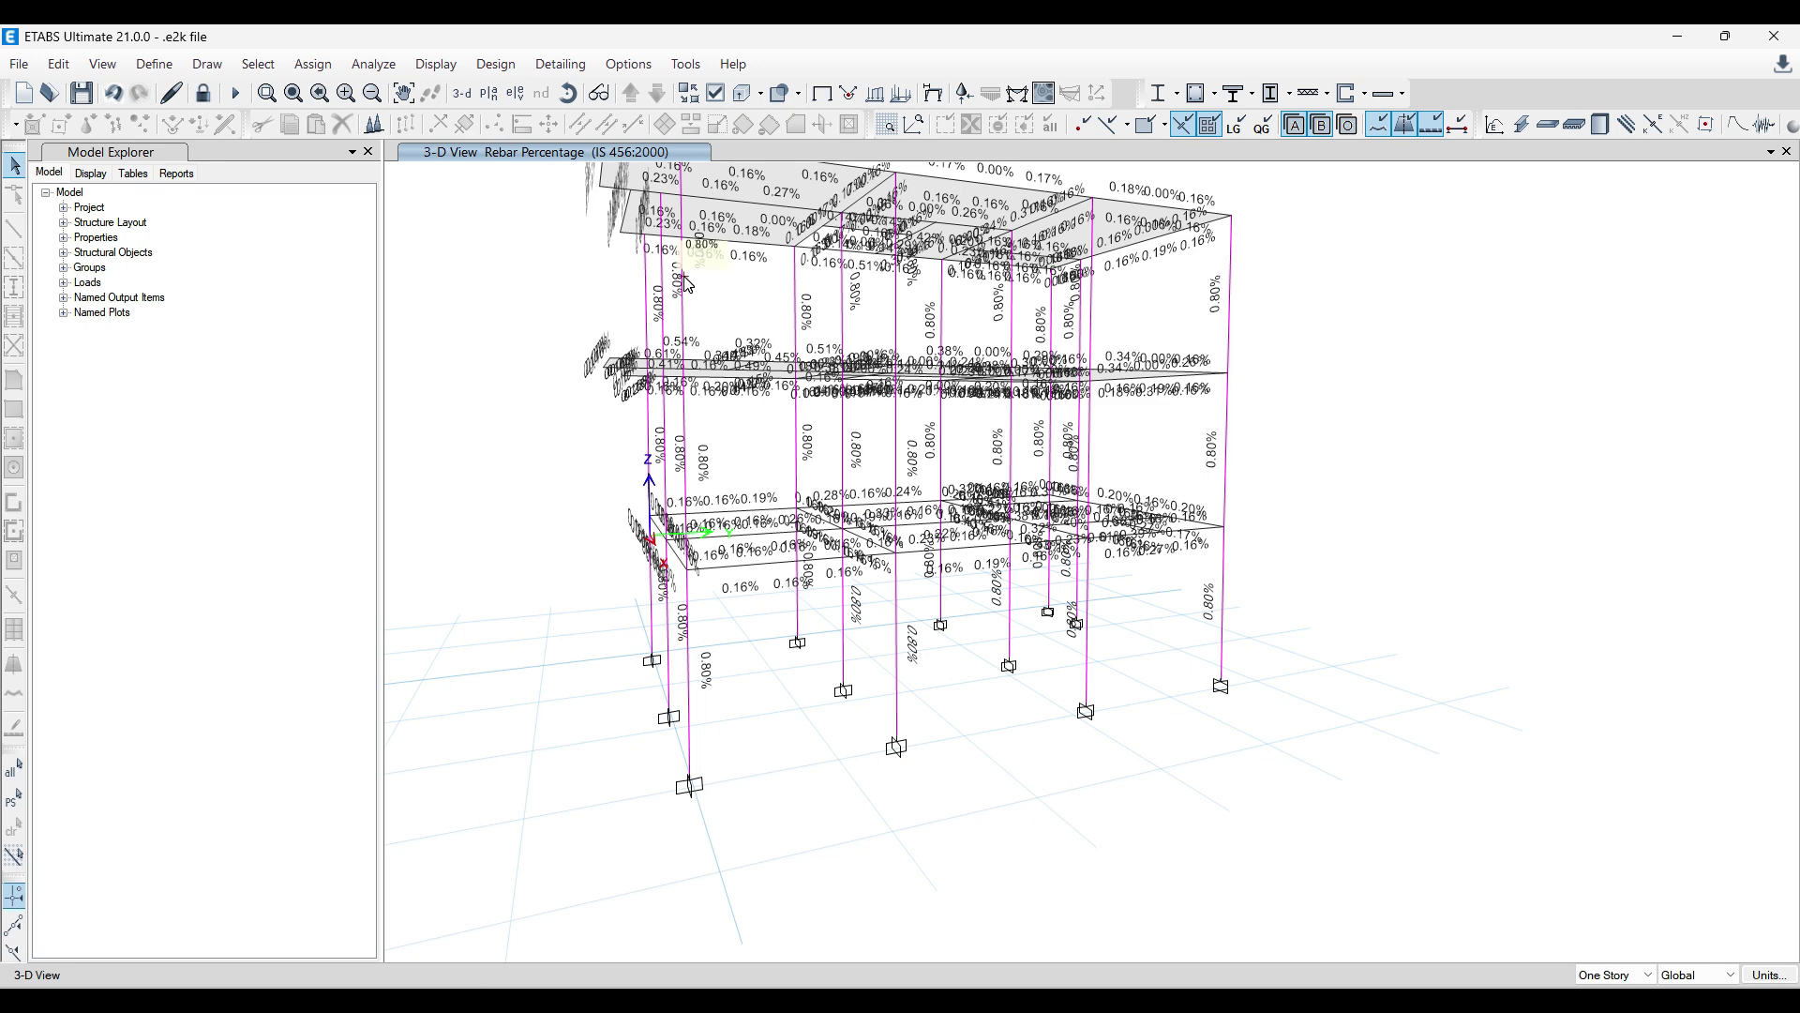
pyautogui.click(437, 64)
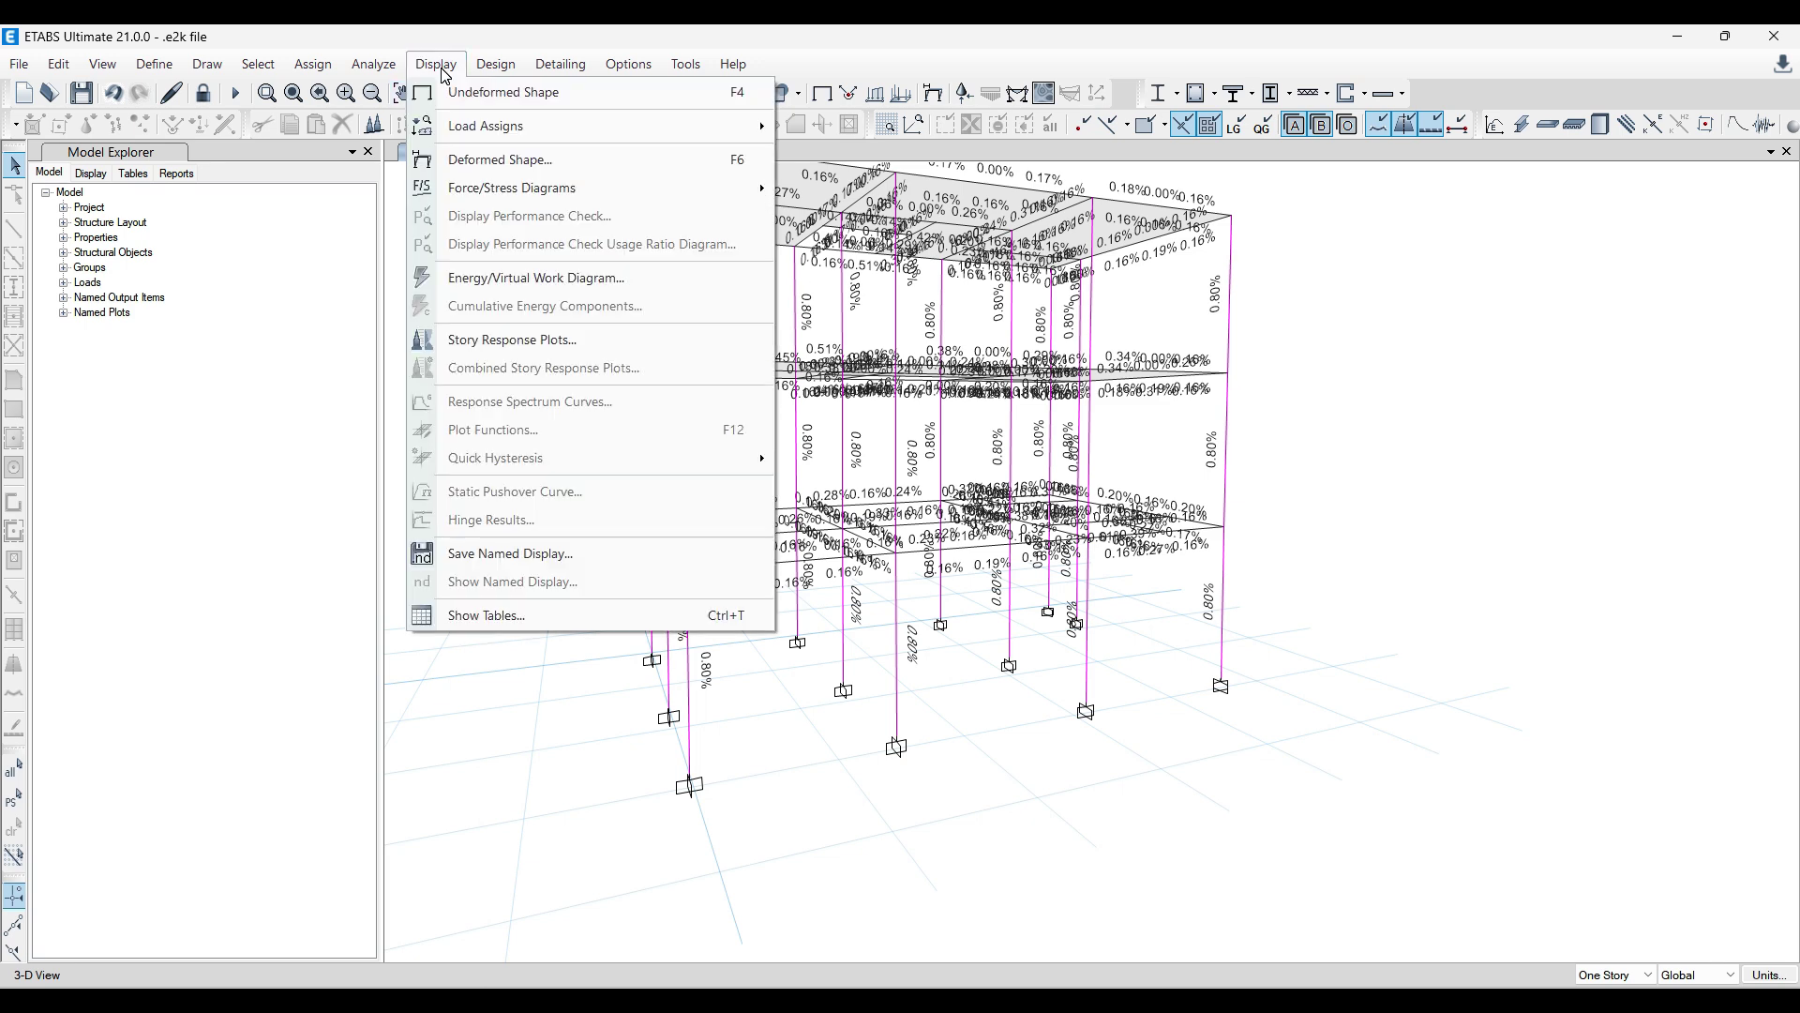
pyautogui.click(1403, 334)
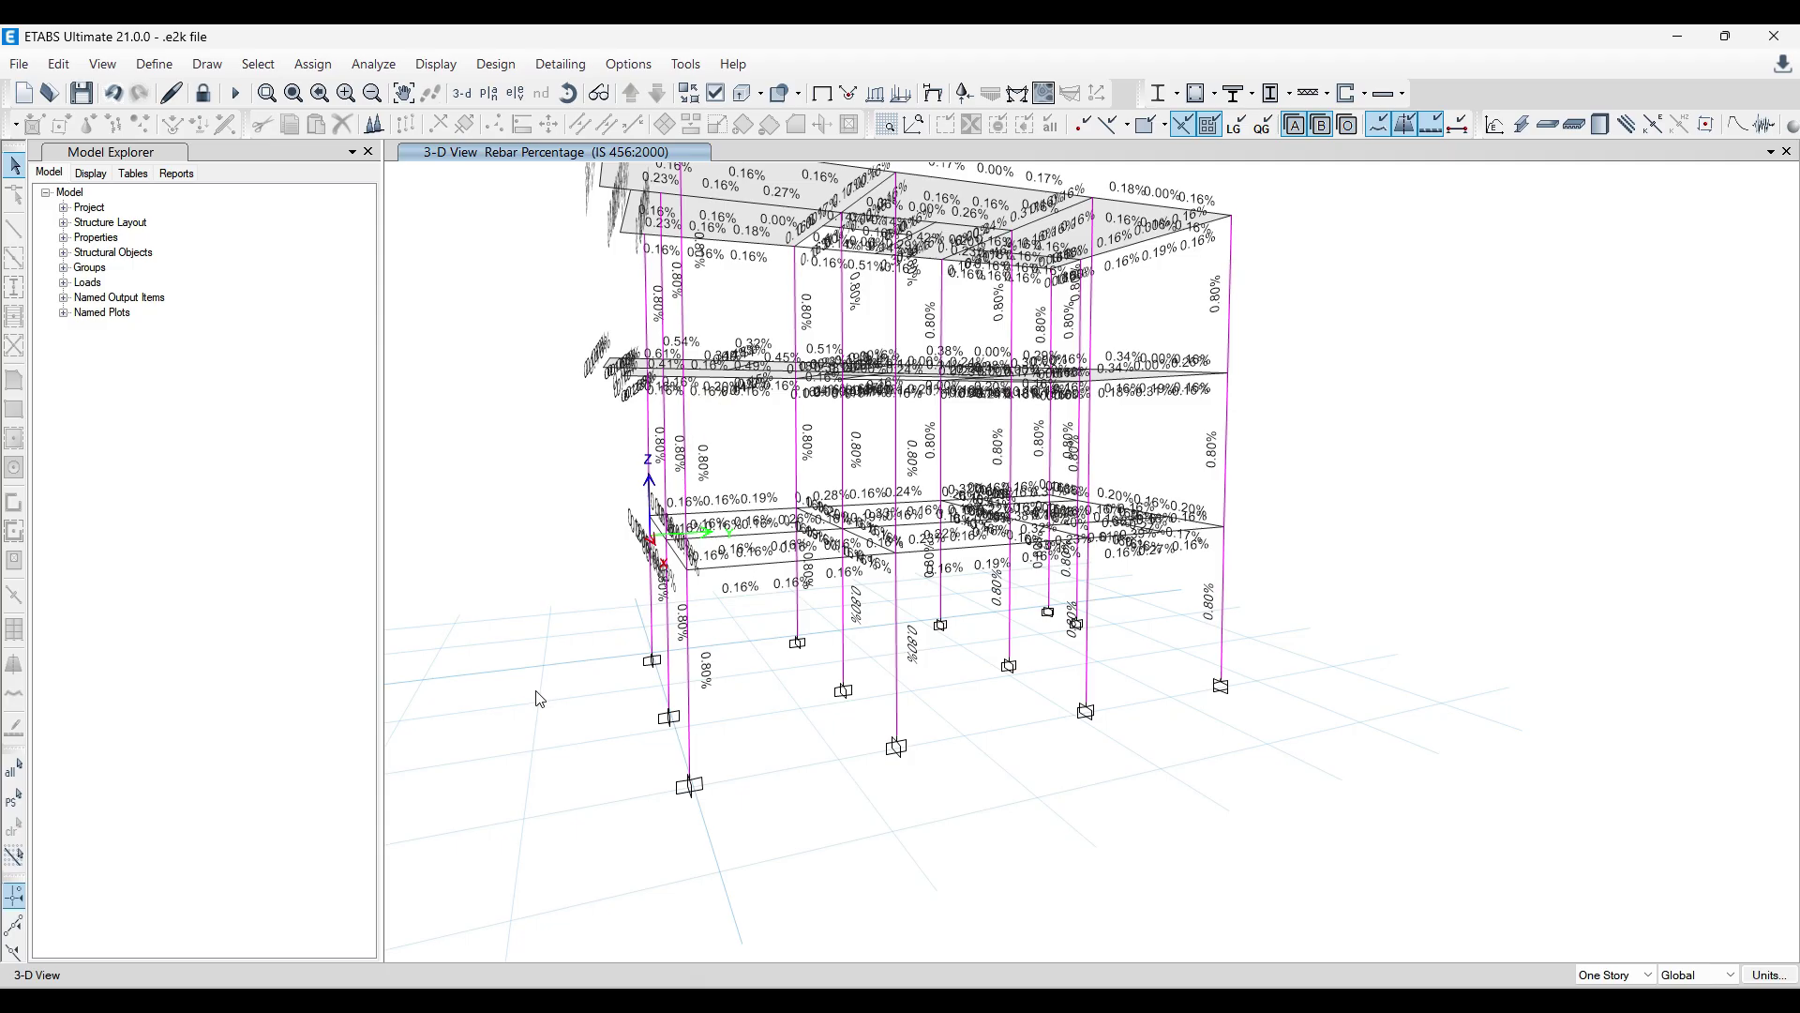
pyautogui.moveTo(526, 723); pyautogui.dragTo(700, 787)
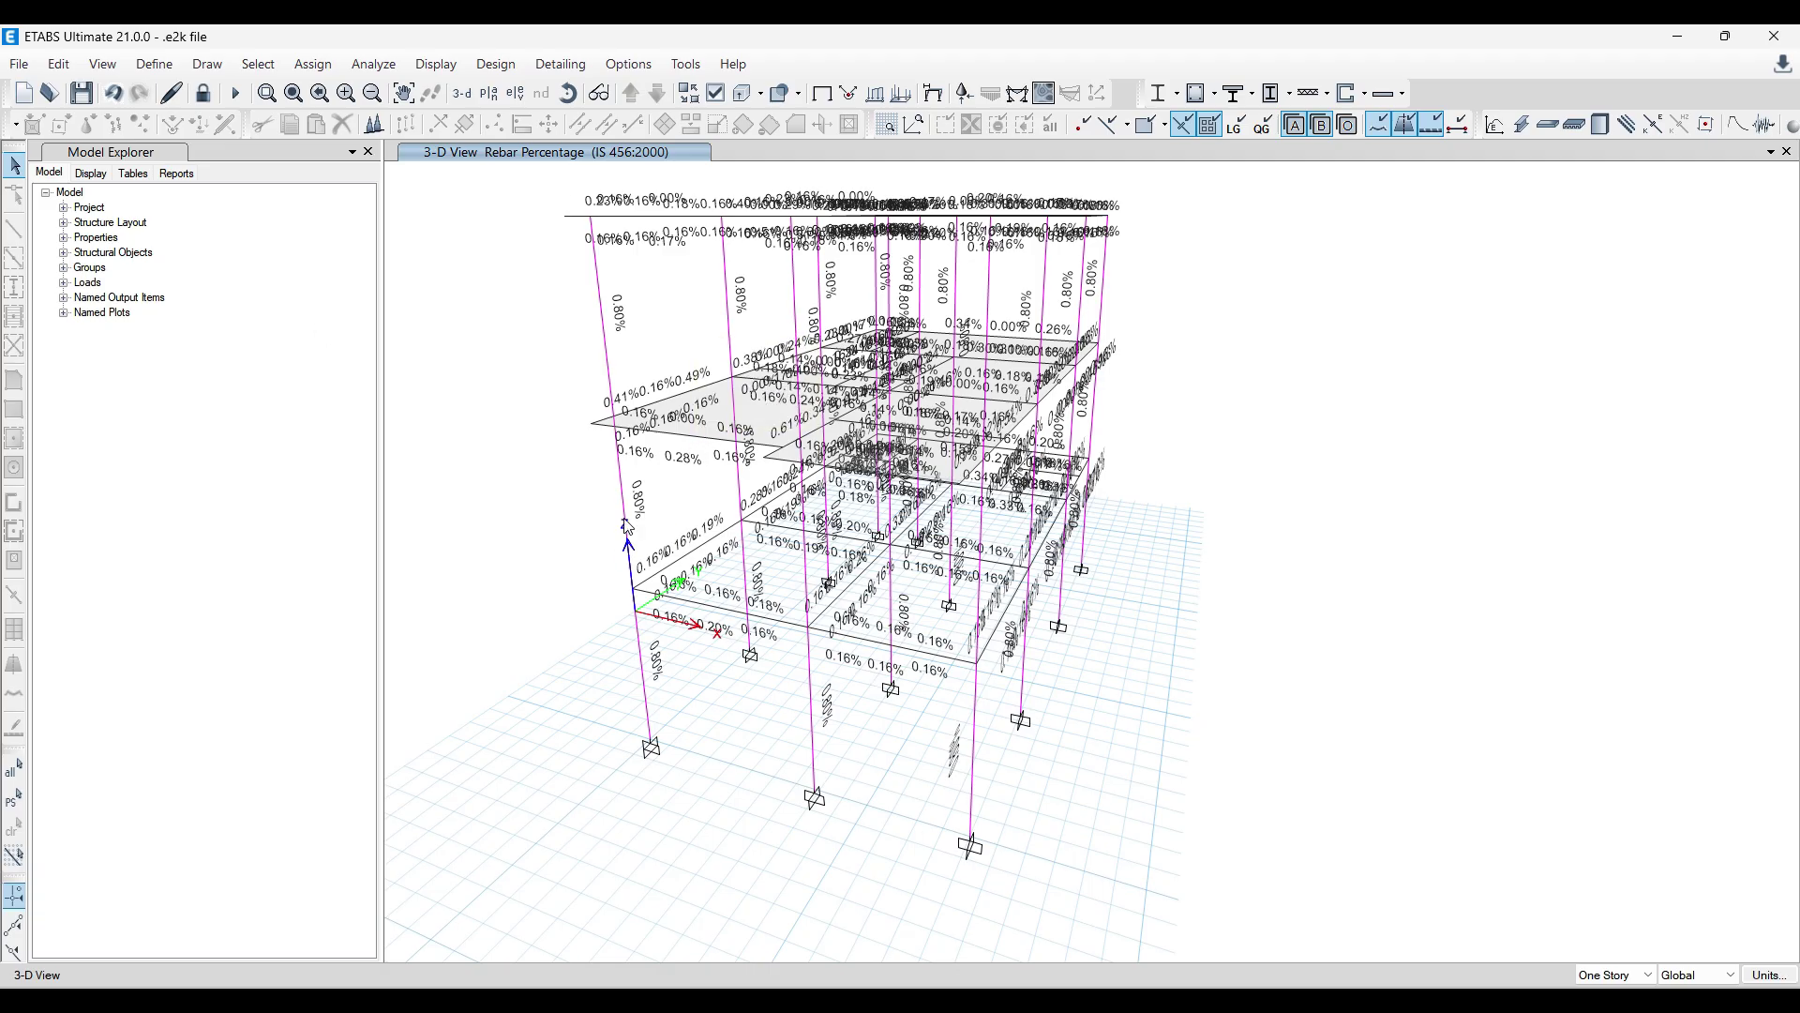
pyautogui.keyDown('shift'); pyautogui.moveTo(1097, 746); pyautogui.dragTo(1037, 684, button='middle'); pyautogui.keyUp('shift')
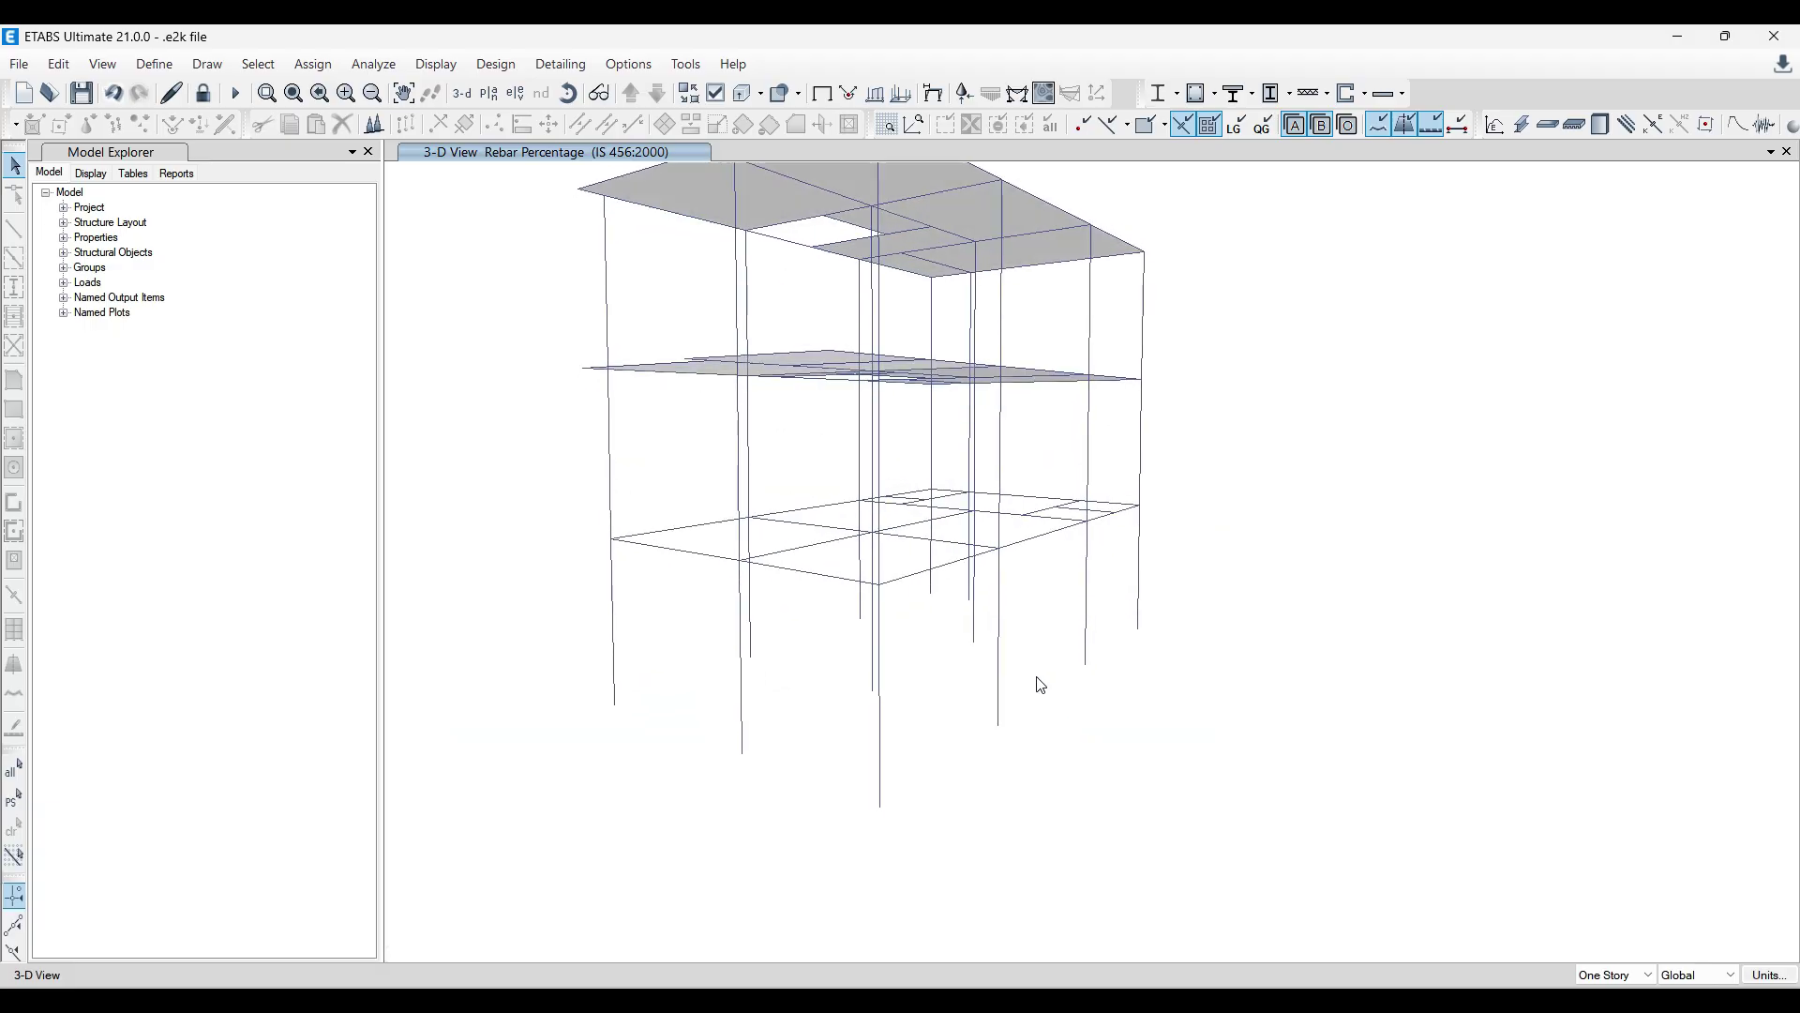
pyautogui.hotkey('alt', 'g')
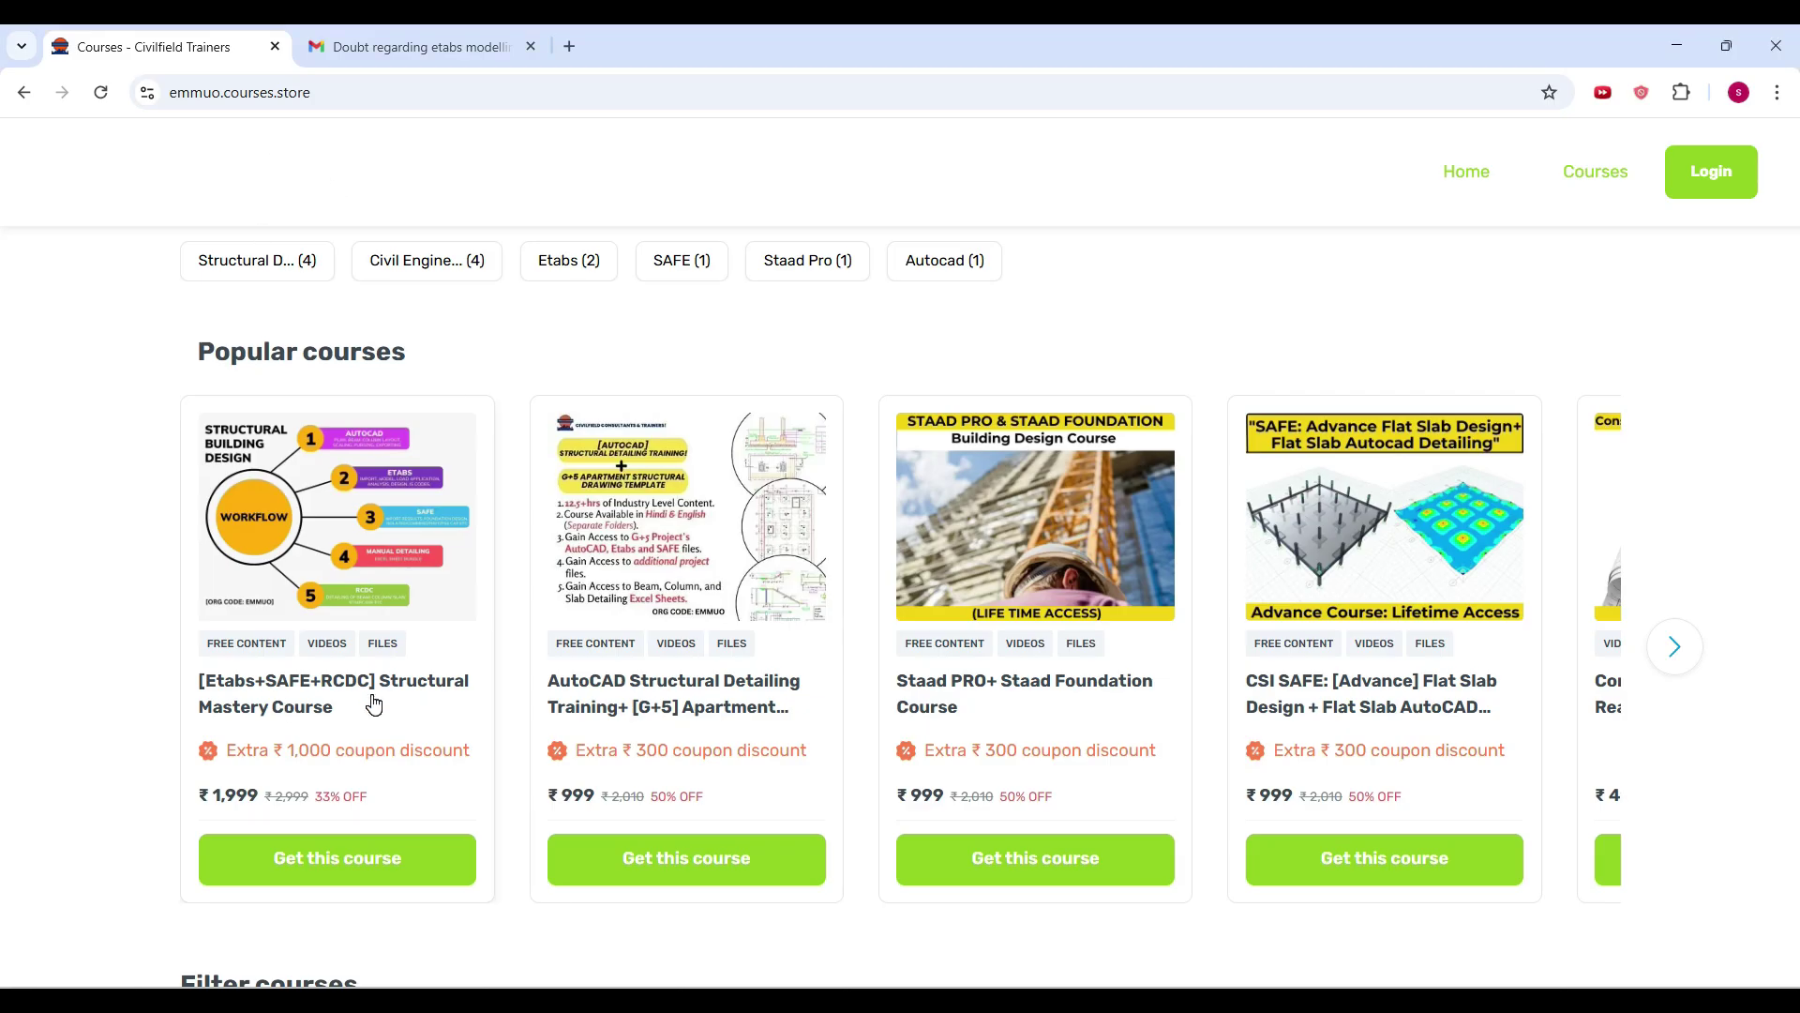
# Reread the Gmail message about the framing type, then return to ETABS and pan the model.
pyautogui.click(422, 45)
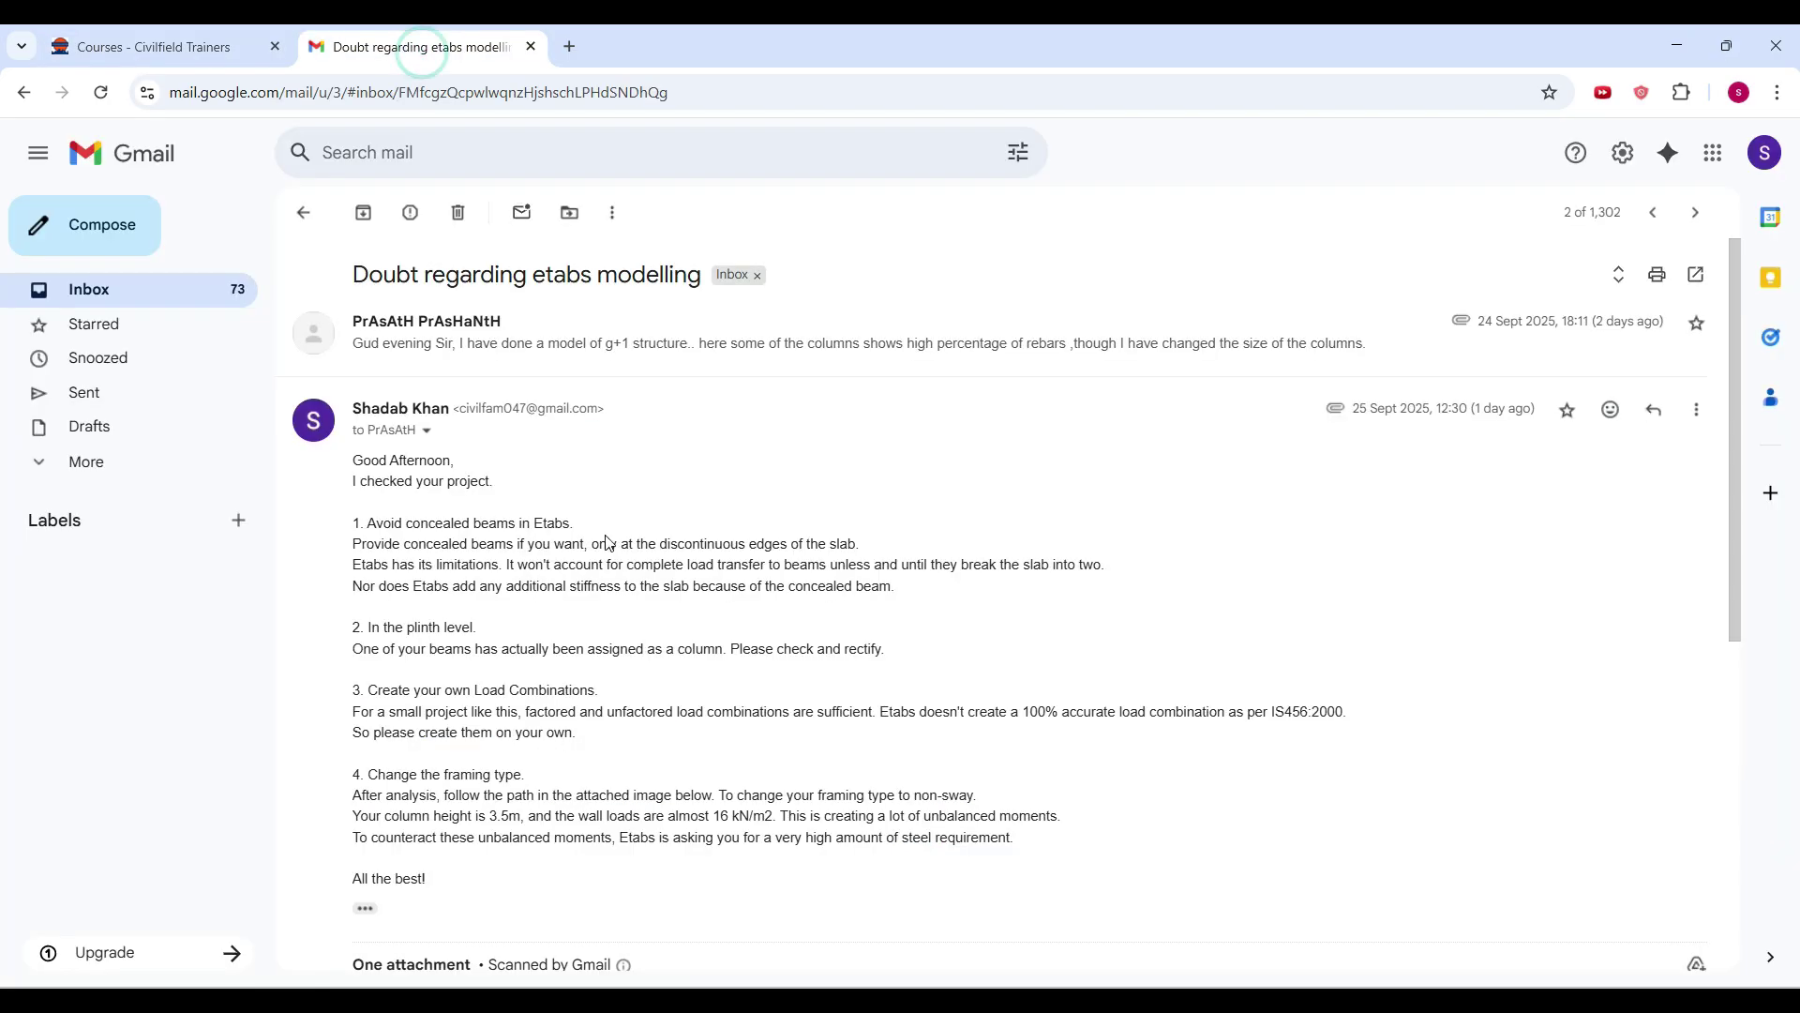
pyautogui.scroll(-1, 492, 666)
pyautogui.scroll(1, 491, 690)
pyautogui.scroll(-1, 498, 765)
pyautogui.scroll(1, 498, 765)
pyautogui.hotkey('alt', 'Tab')
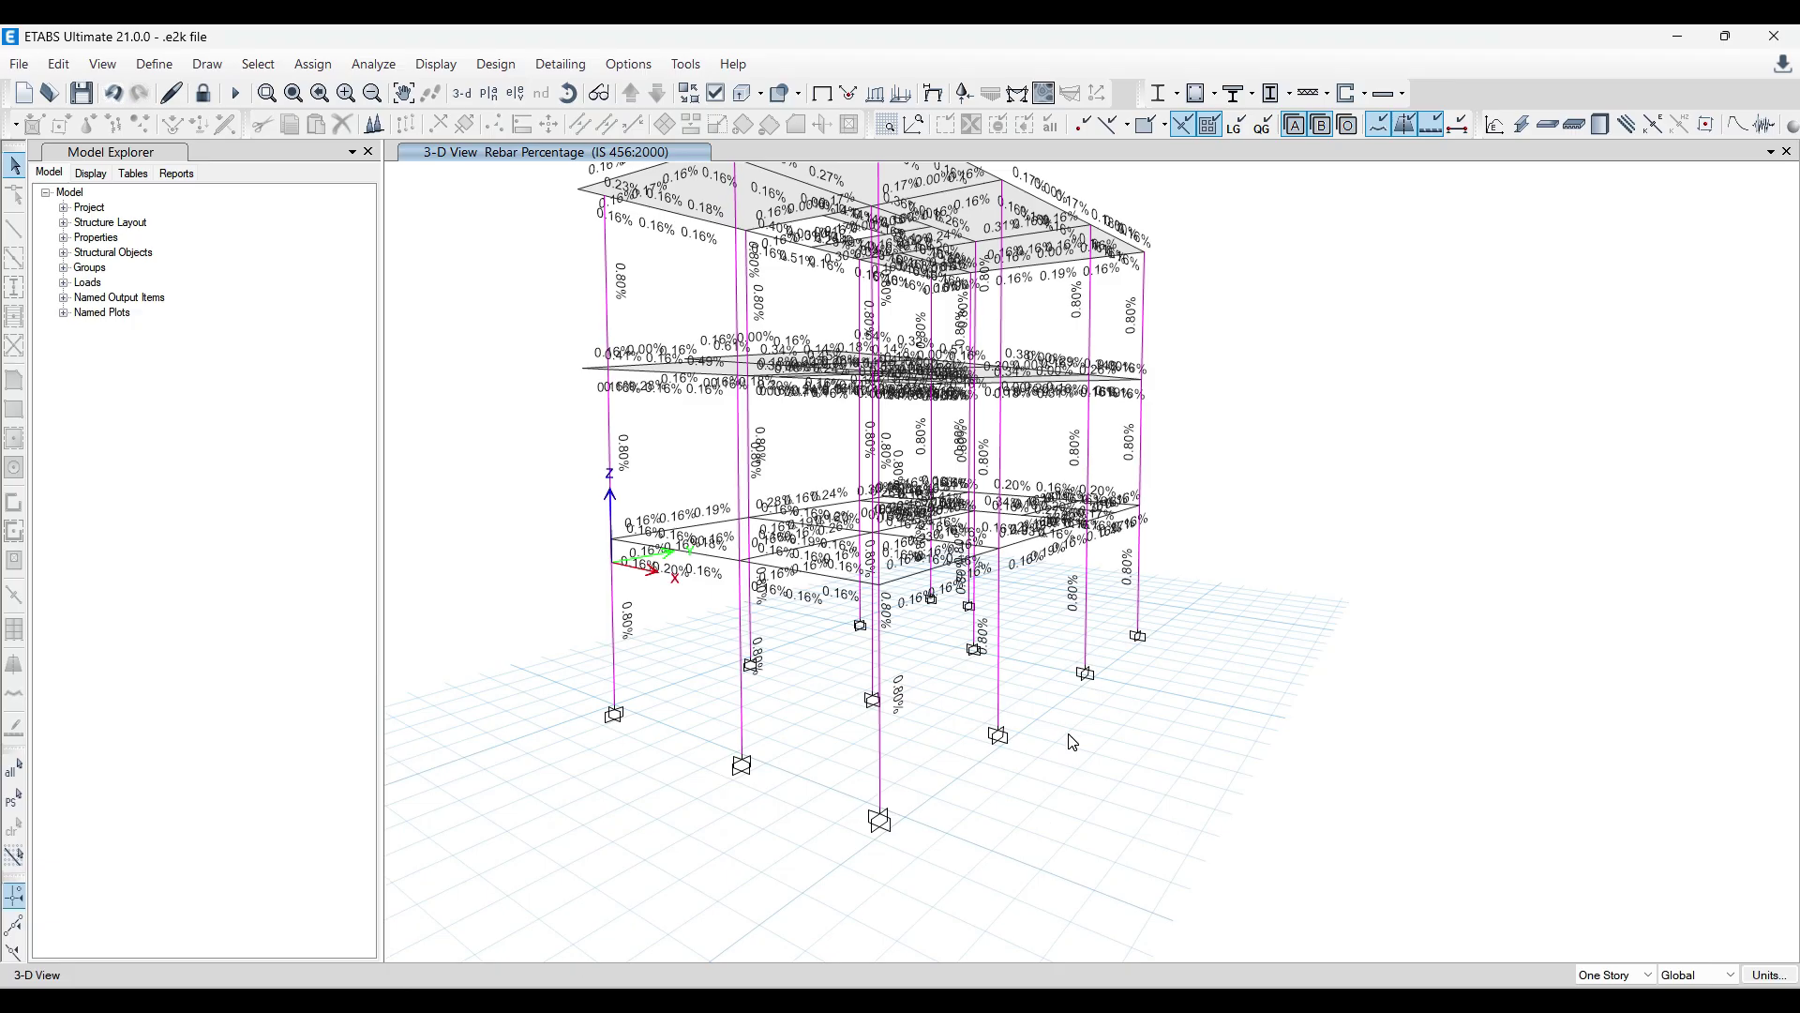
pyautogui.moveTo(1070, 741); pyautogui.dragTo(1116, 835, button='middle')
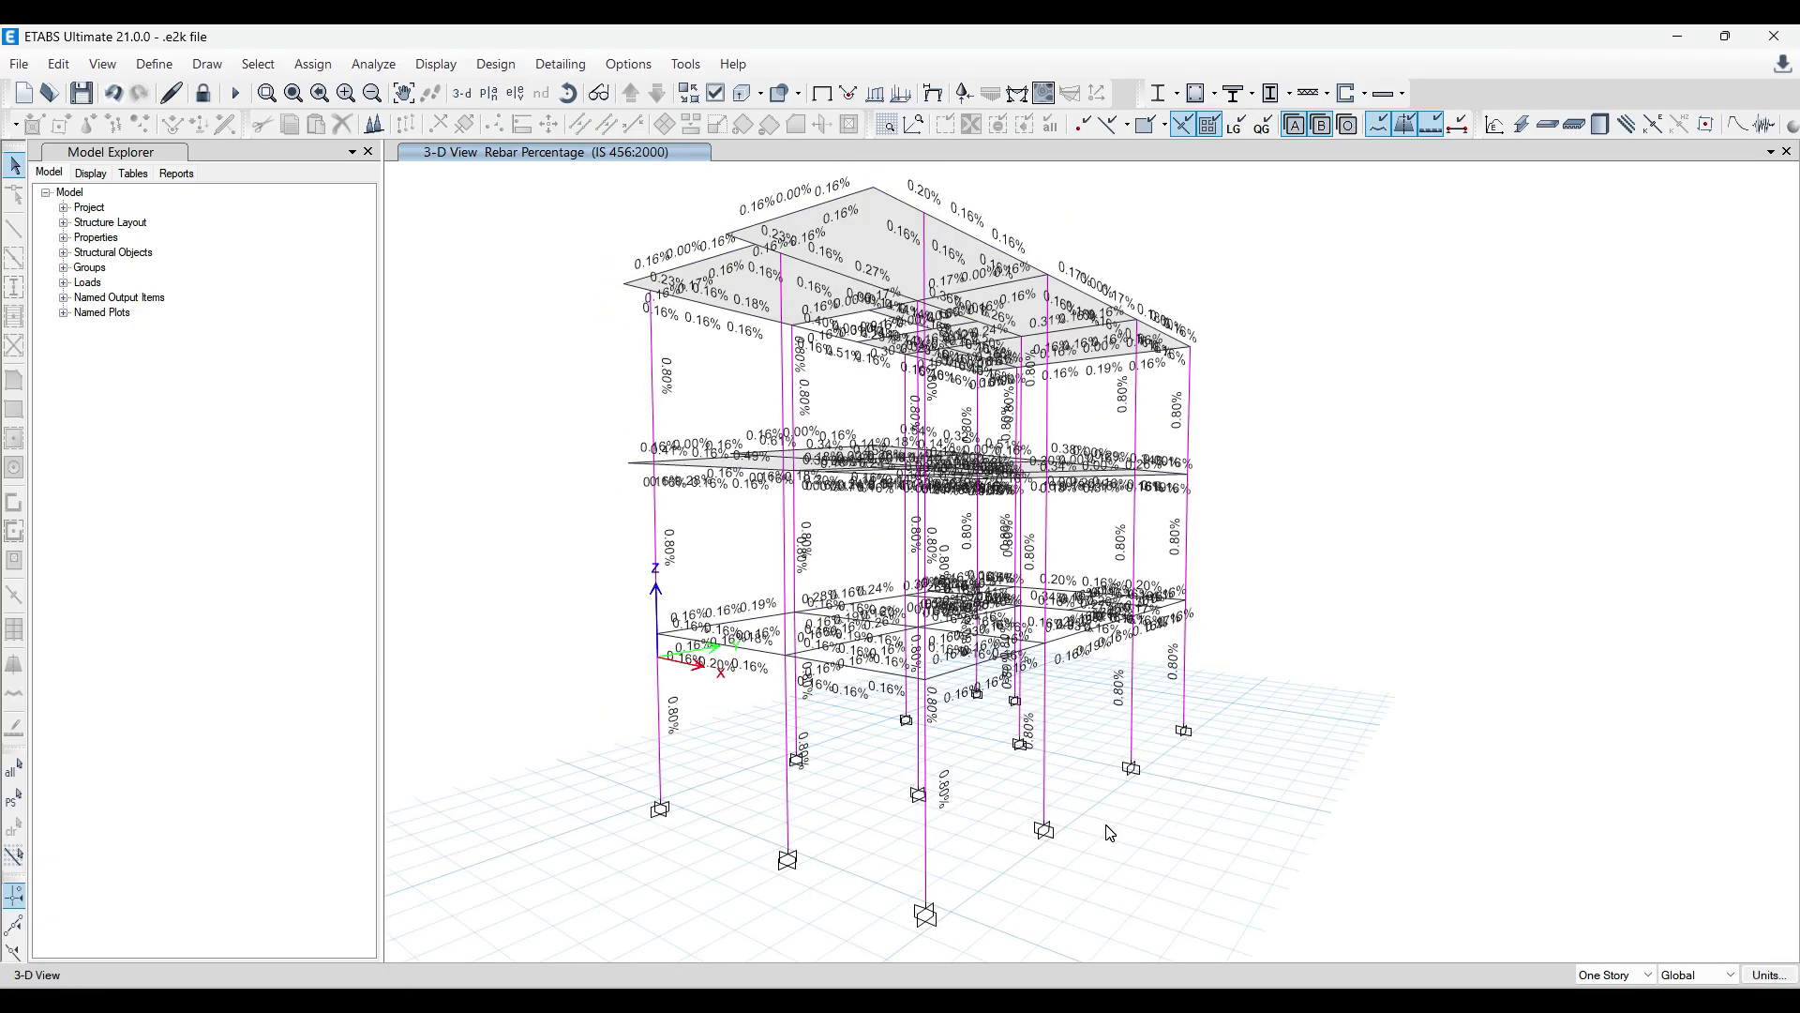